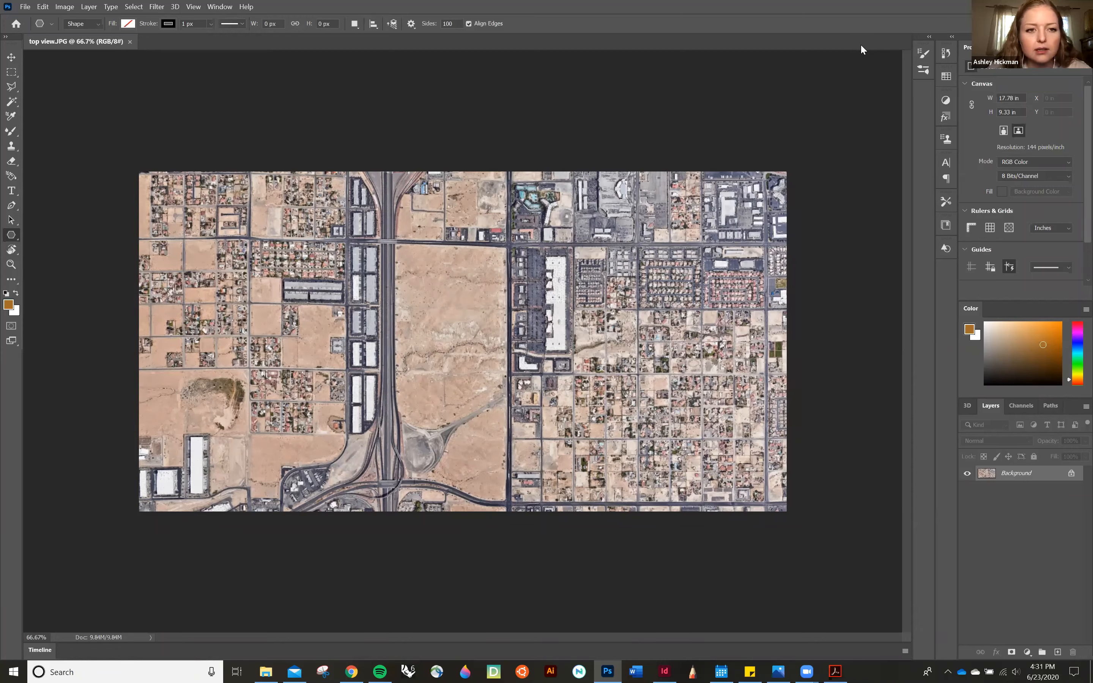
Show the Brushes and Brush Settings panels and dock them as an expanded column beside the Color and Layers panels
left_click(216, 8)
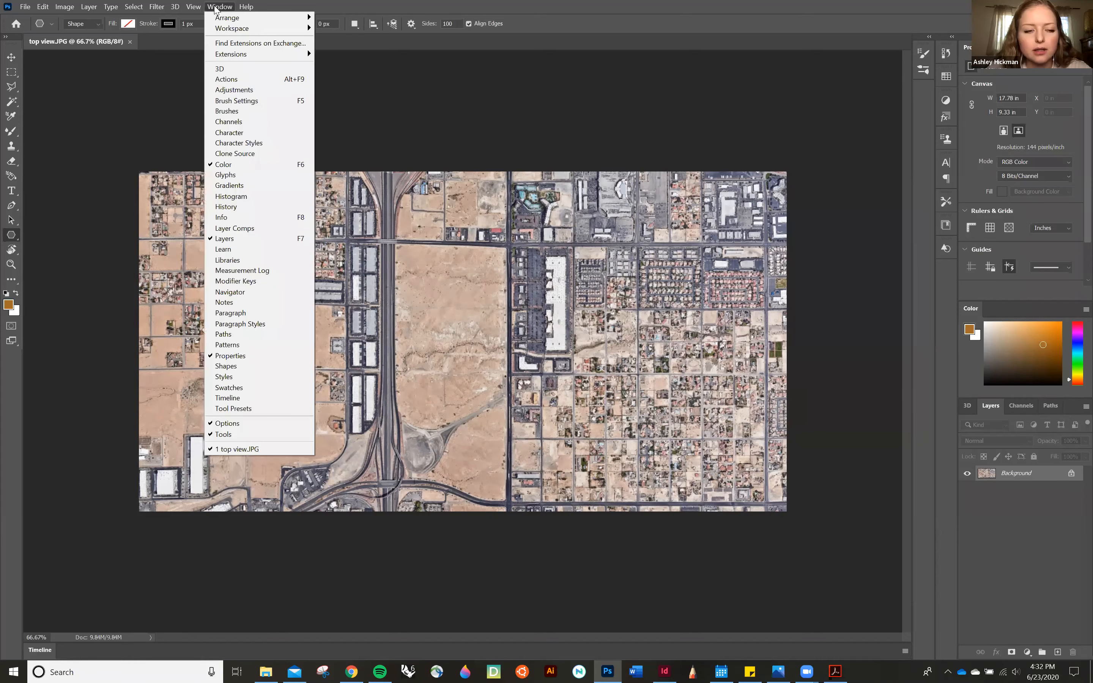
left_click(249, 112)
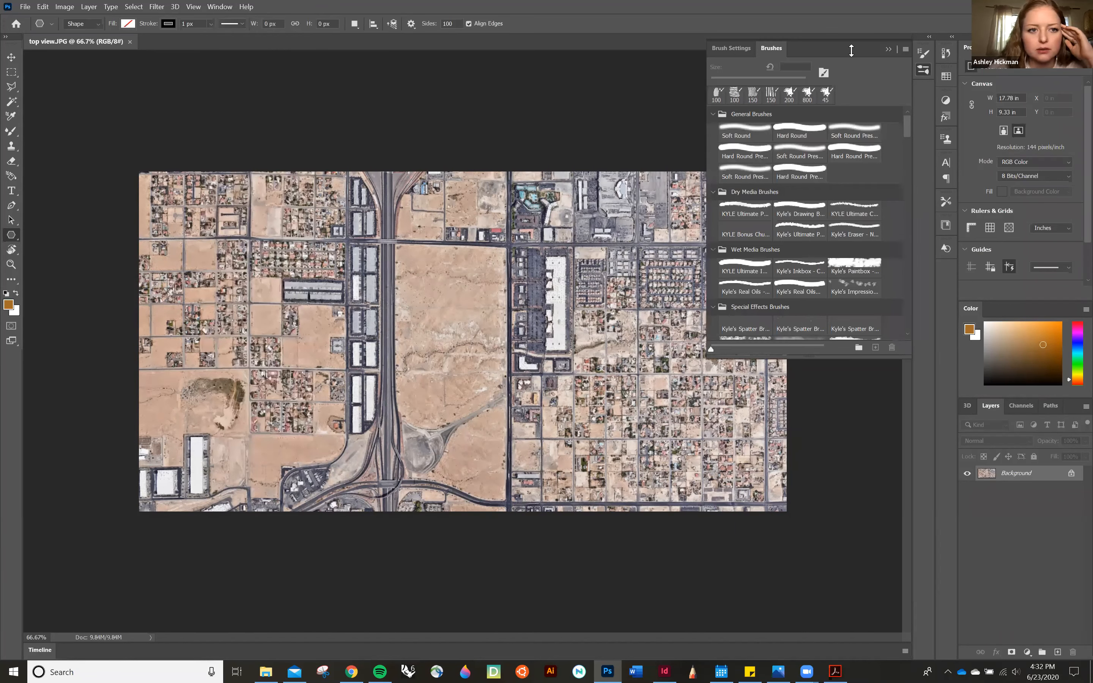
left_click(219, 6)
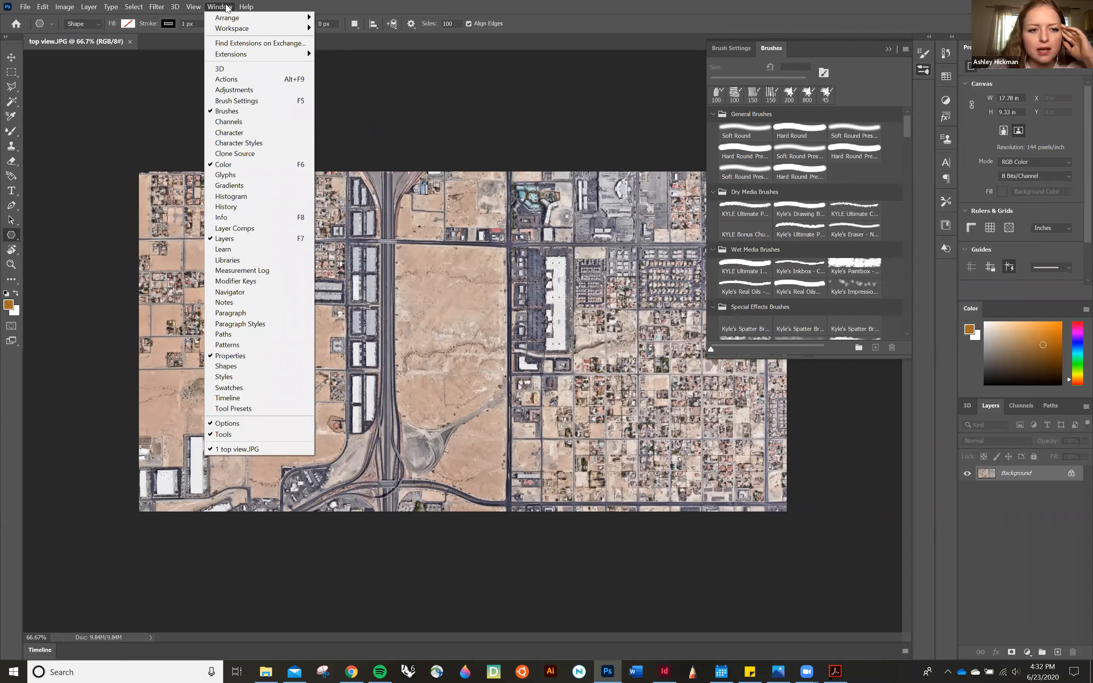
left_click(230, 104)
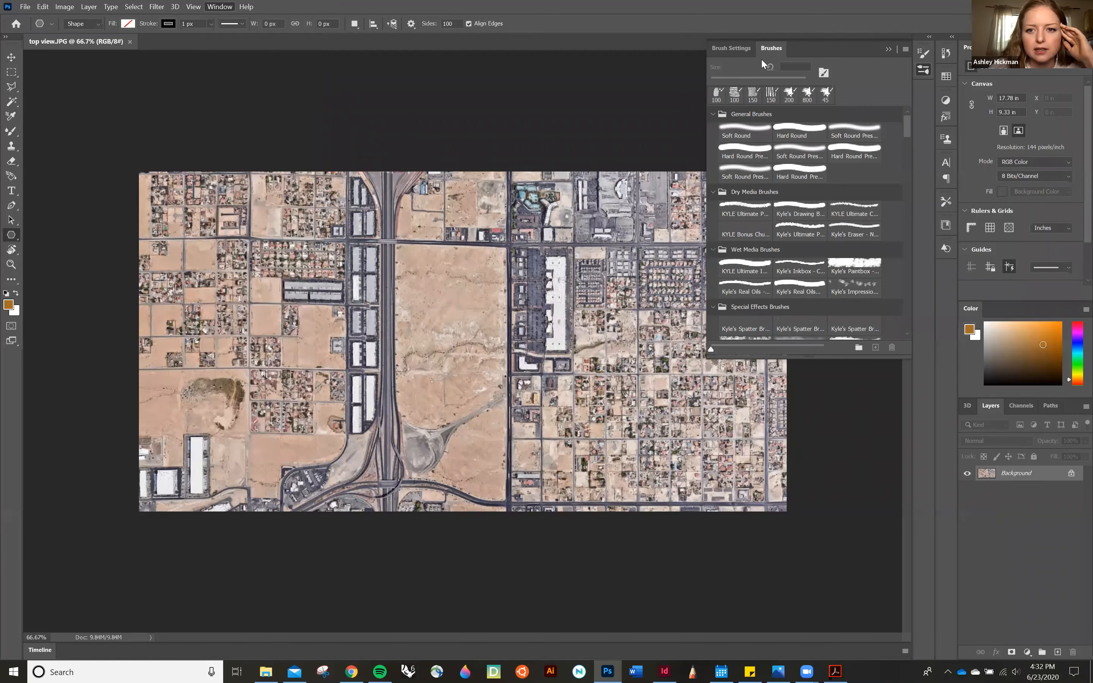
left_click(726, 48)
left_click(923, 53)
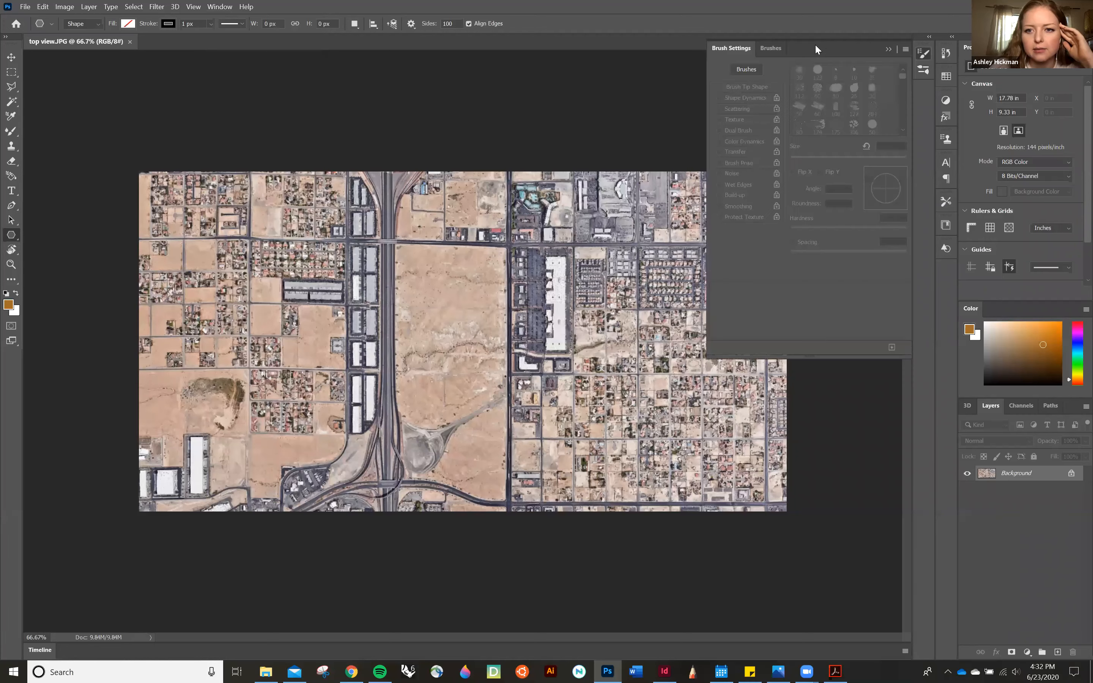
mouse_move(817, 51)
left_mouse_down()
mouse_move(888, 125)
mouse_move(940, 125)
mouse_move(910, 145)
mouse_move(958, 358)
mouse_move(957, 335)
left_mouse_up()
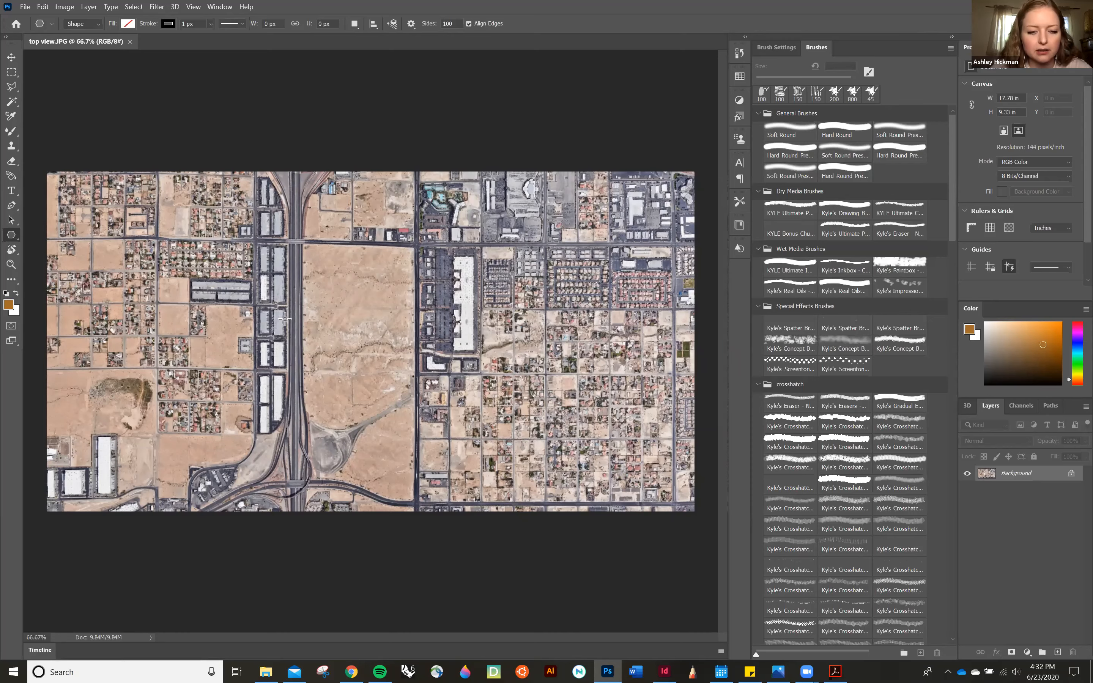
Enlarge the aerial map to 100% and open Adobe's web page for getting more brushes
key("ctrl+plus")
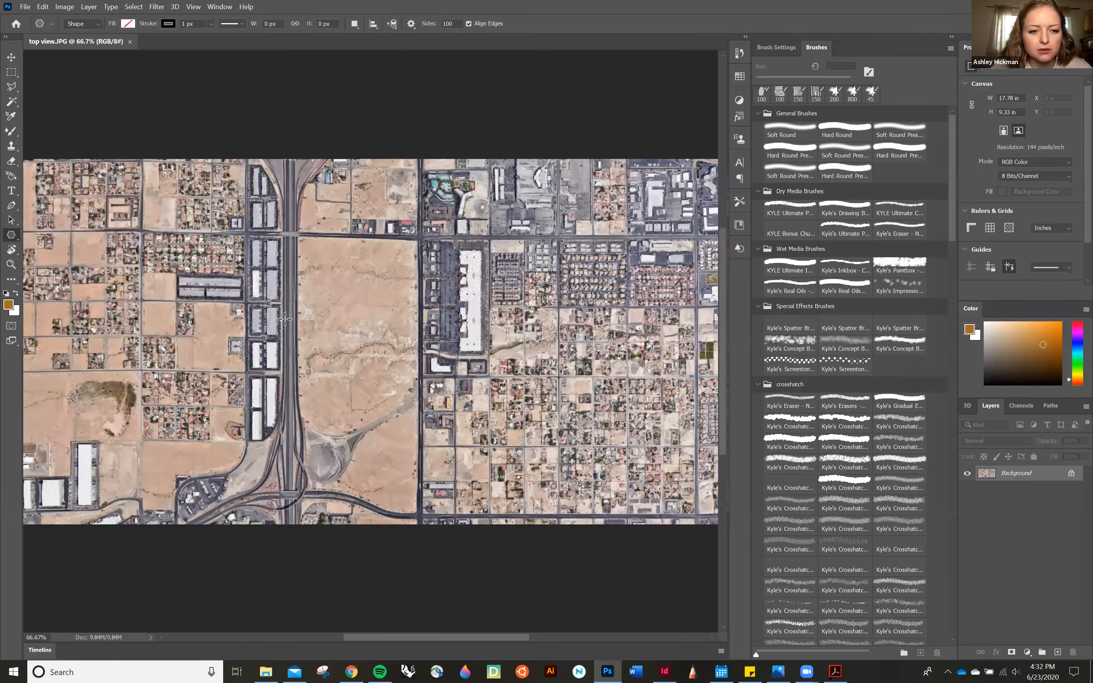
key("ctrl+plus")
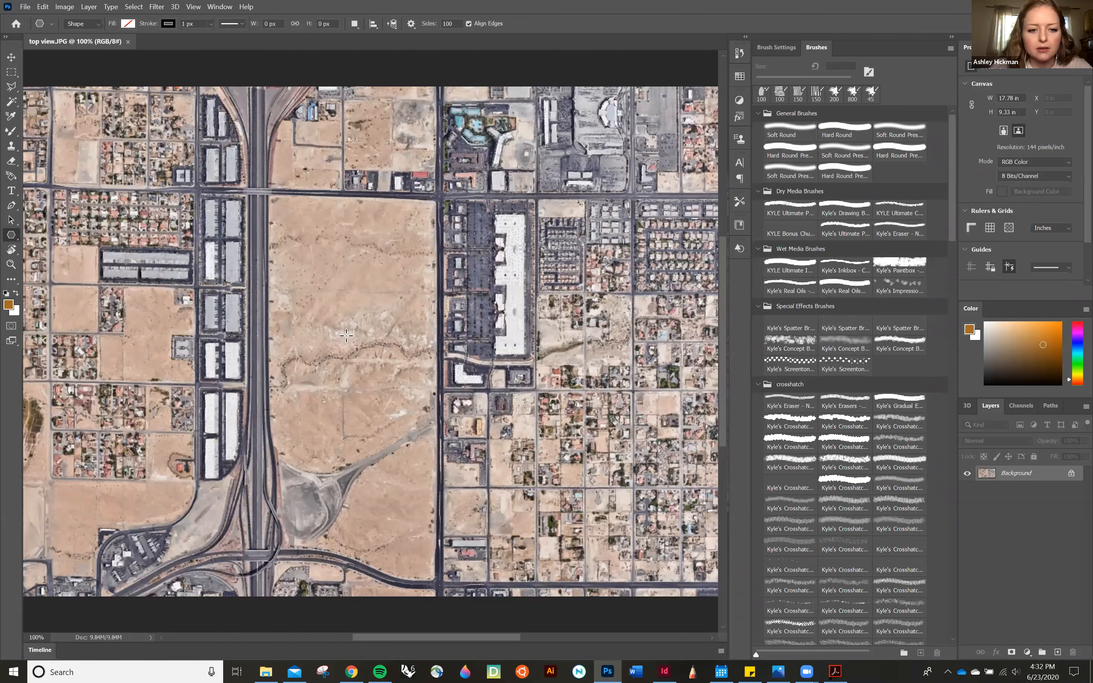
scroll(375, 370, "up", 1)
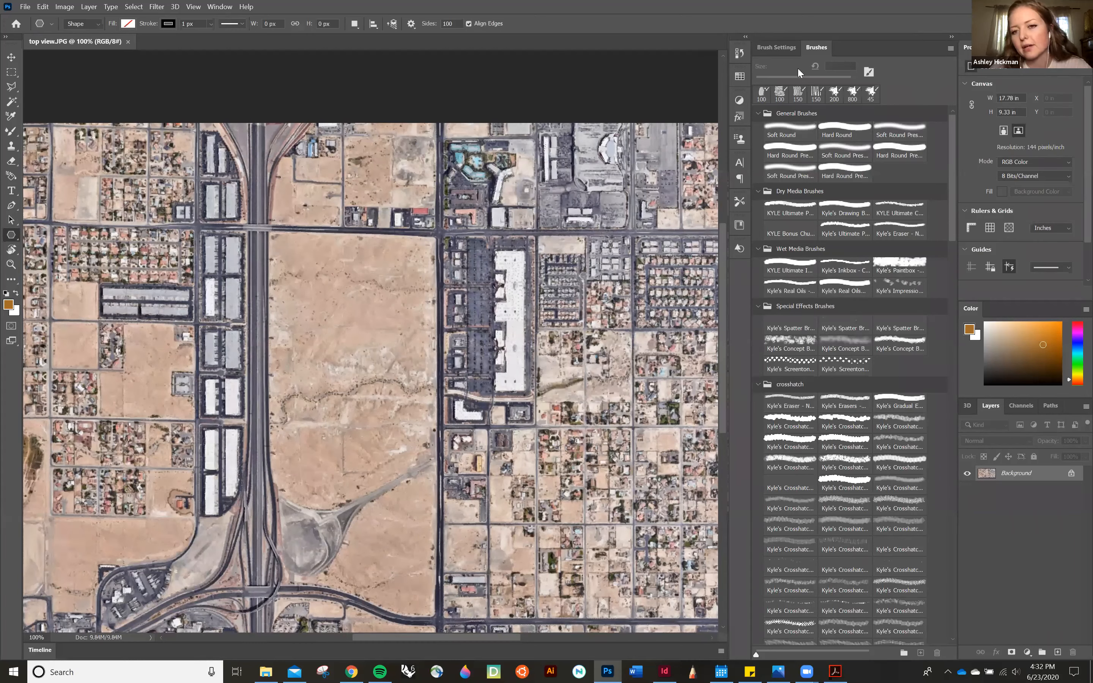
left_click(786, 47)
left_click(815, 49)
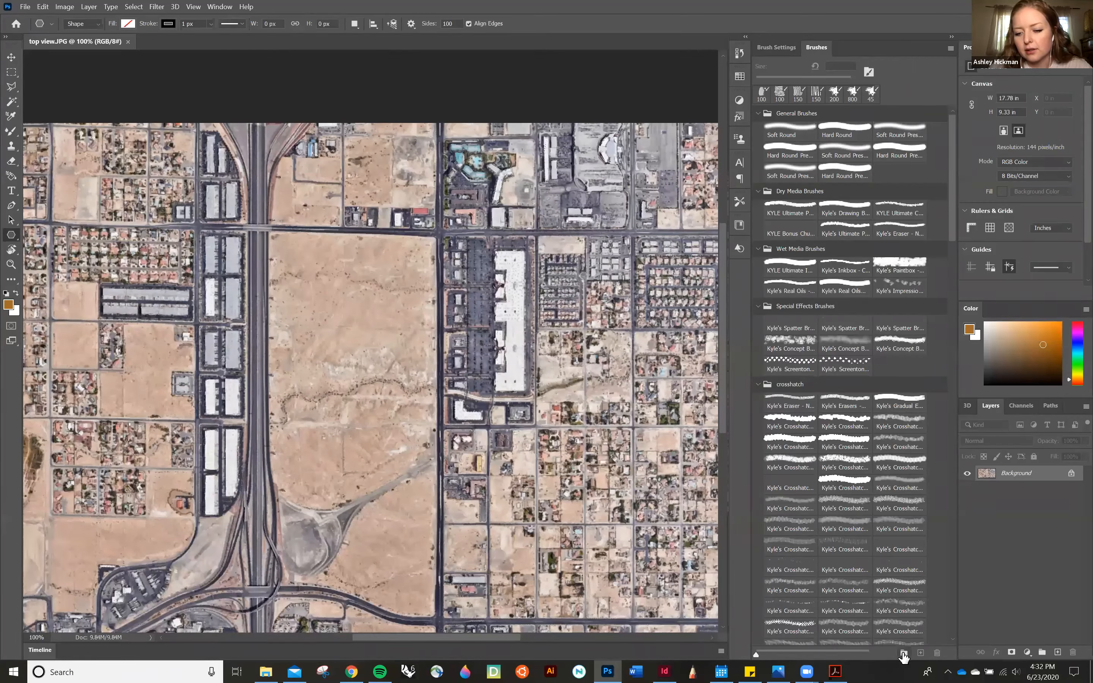
left_click(950, 49)
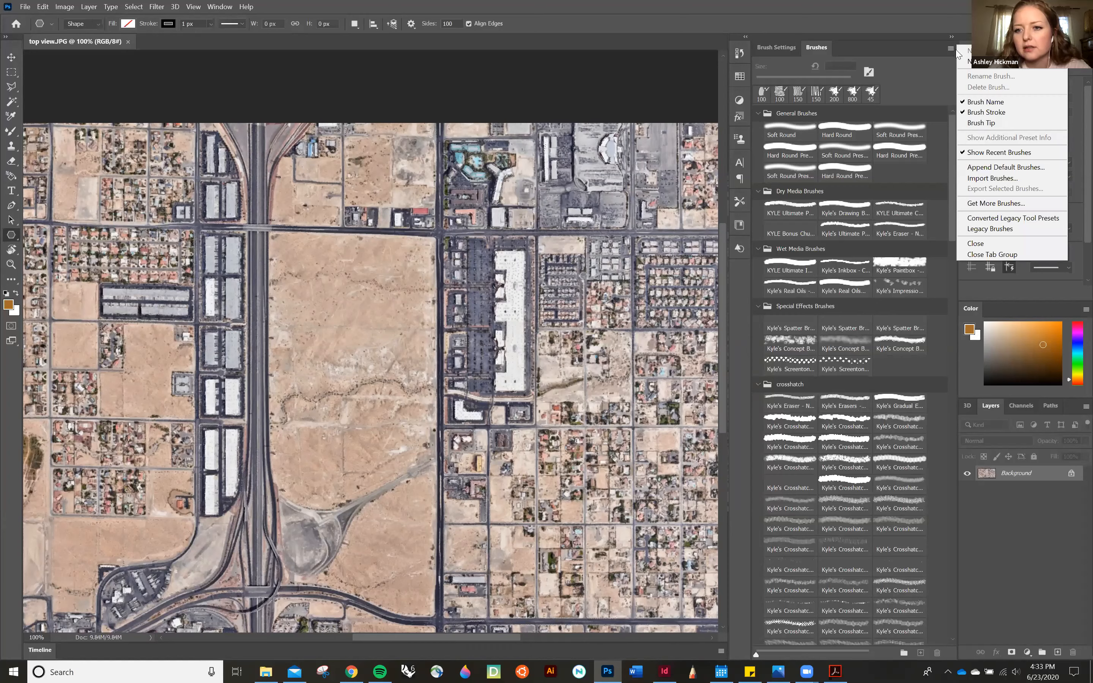
left_click(951, 49)
left_click(951, 50)
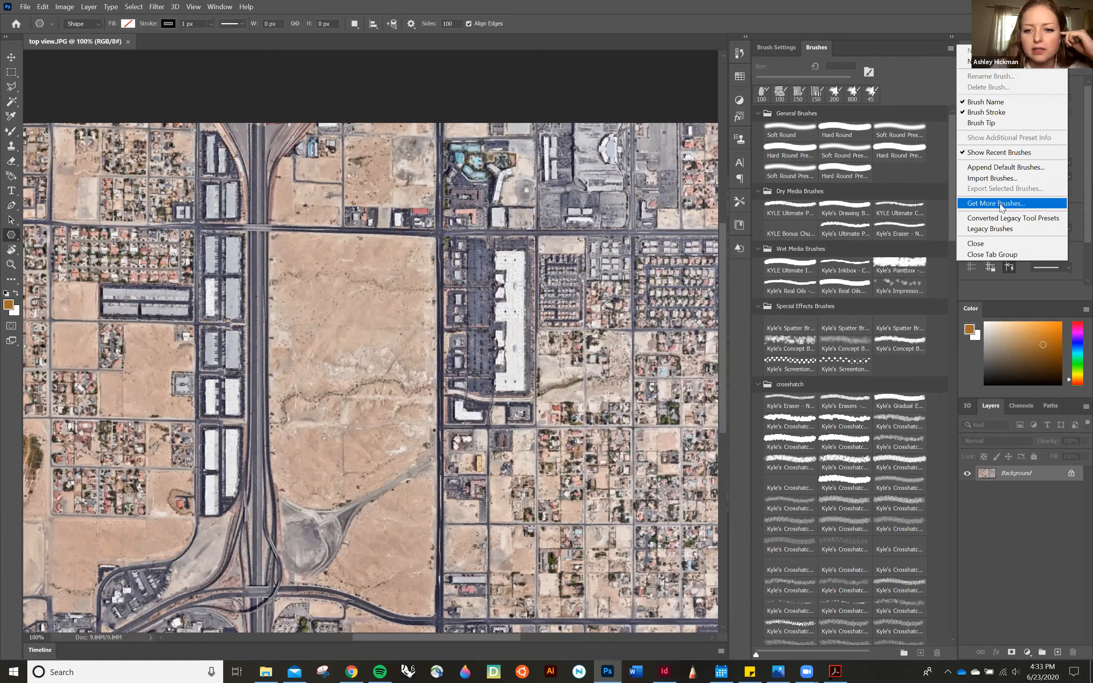
left_click(988, 204)
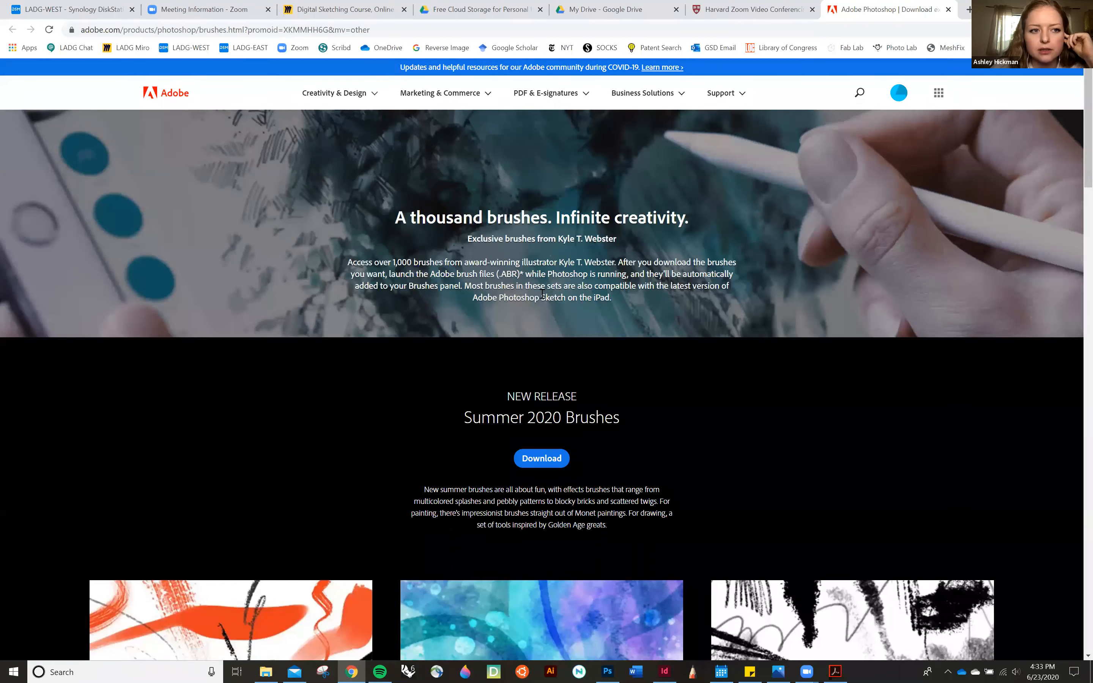
Browse the brush packs on the Adobe page and download the Manga Brushes set
scroll(565, 303, "down", 1)
scroll(587, 308, "up", 1)
scroll(632, 319, "down", 3)
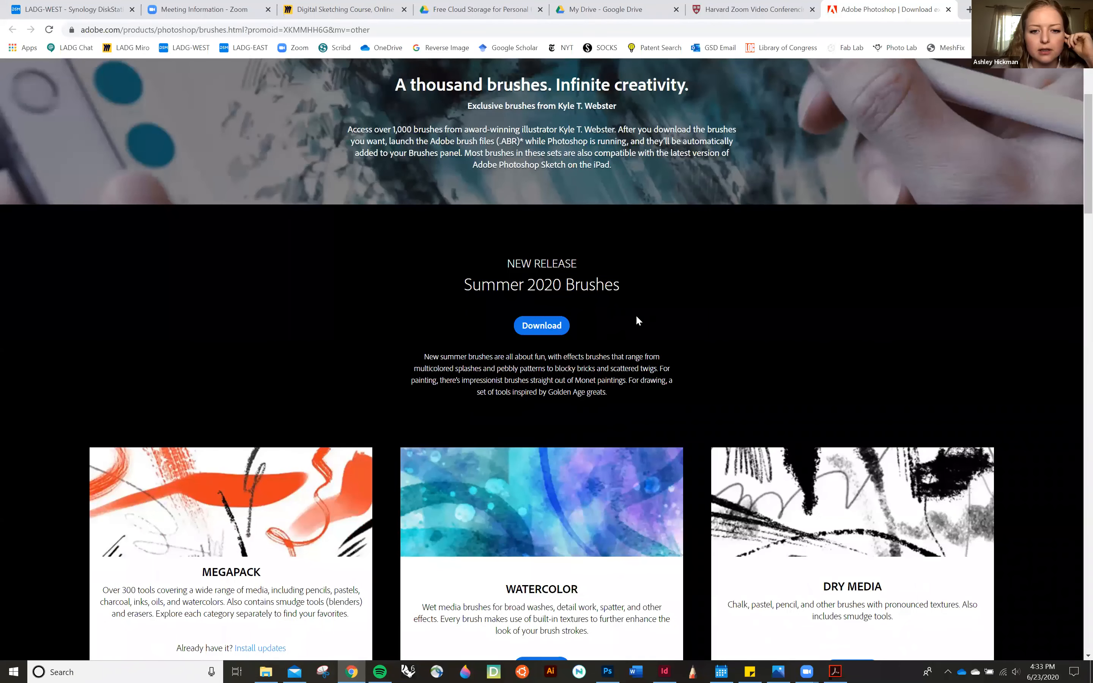
scroll(679, 332, "down", 6)
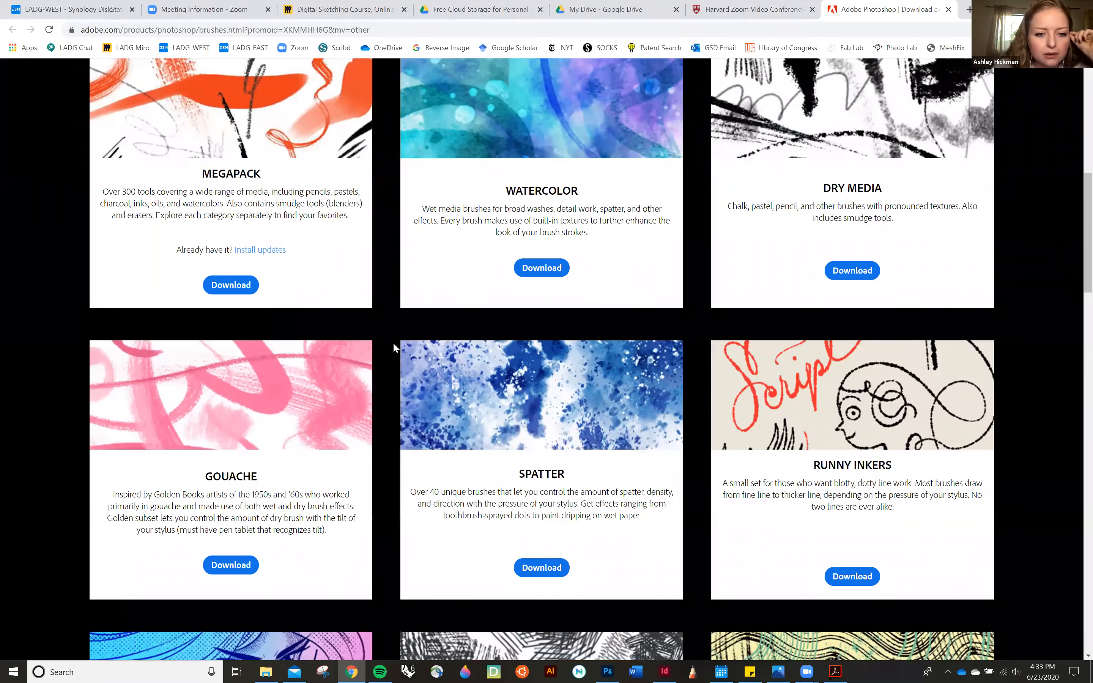
scroll(418, 355, "down", 3)
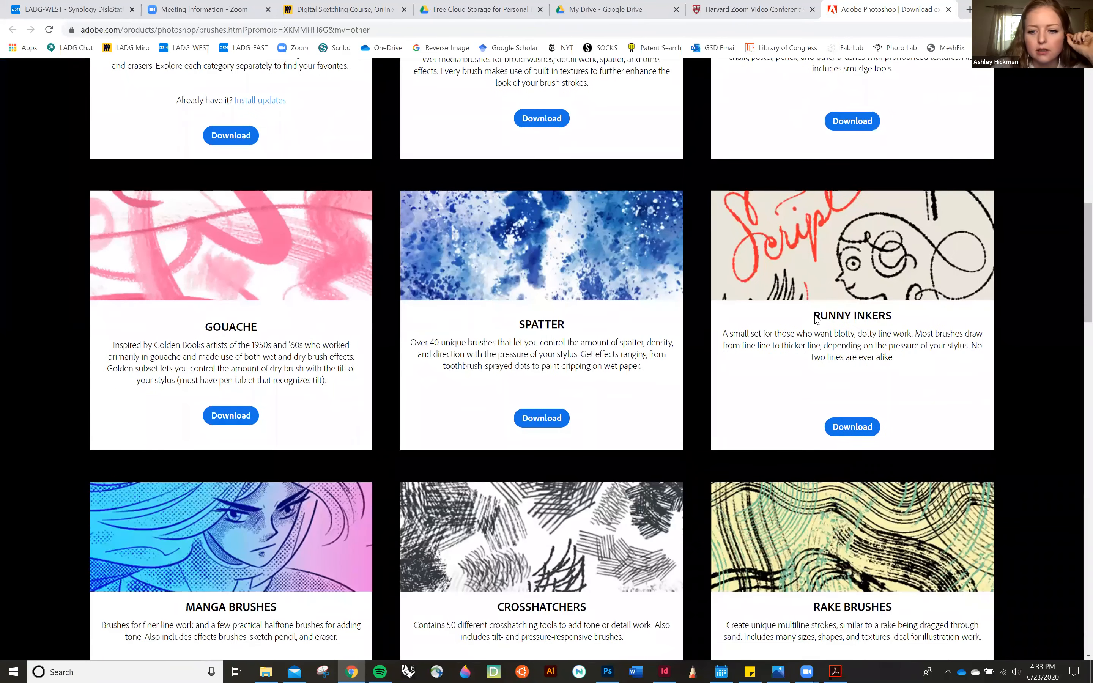
scroll(817, 325, "down", 5)
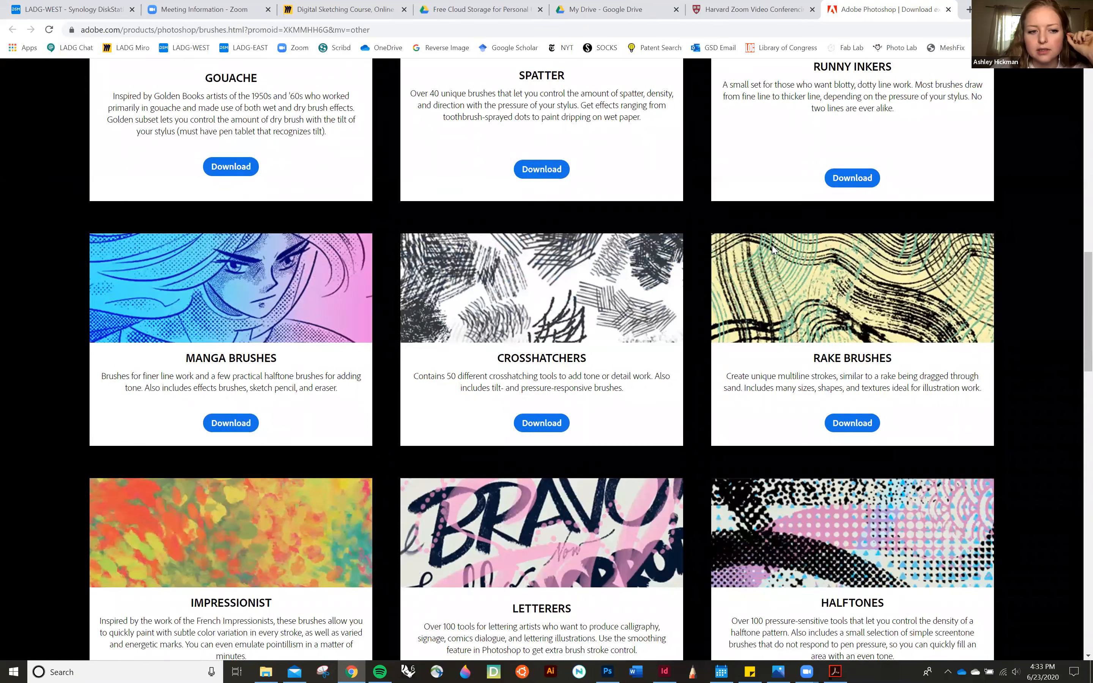
scroll(689, 338, "up", 3)
left_click(231, 557)
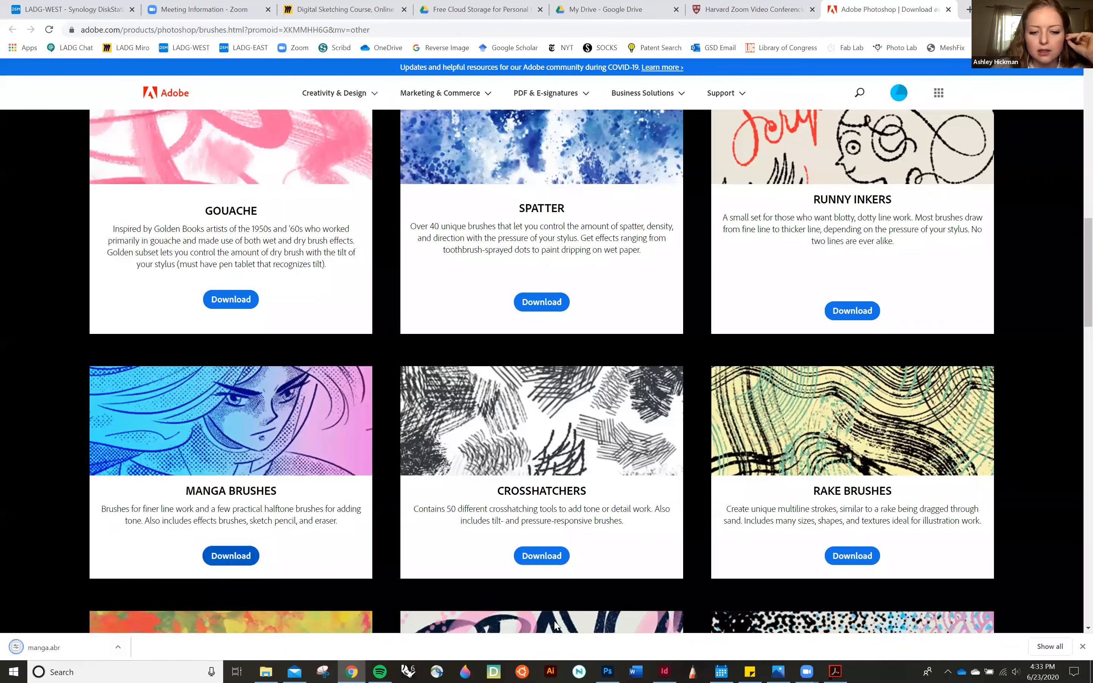
Switch back to Photoshop and import the manga brush file from the Downloads folder
left_click(607, 672)
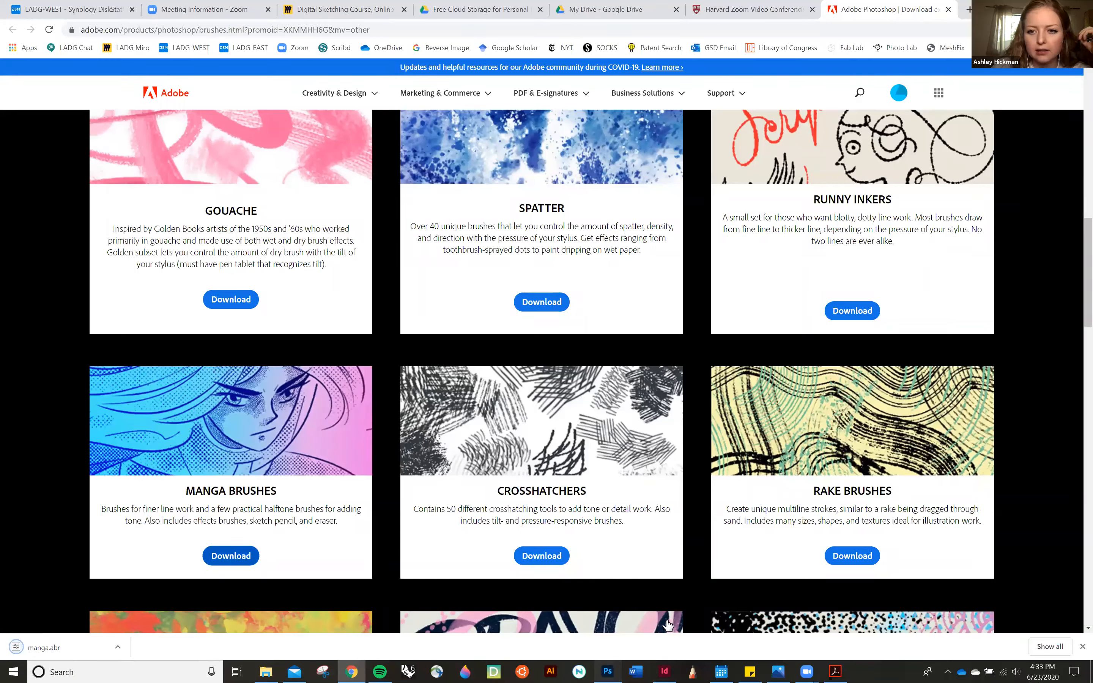
left_click(955, 48)
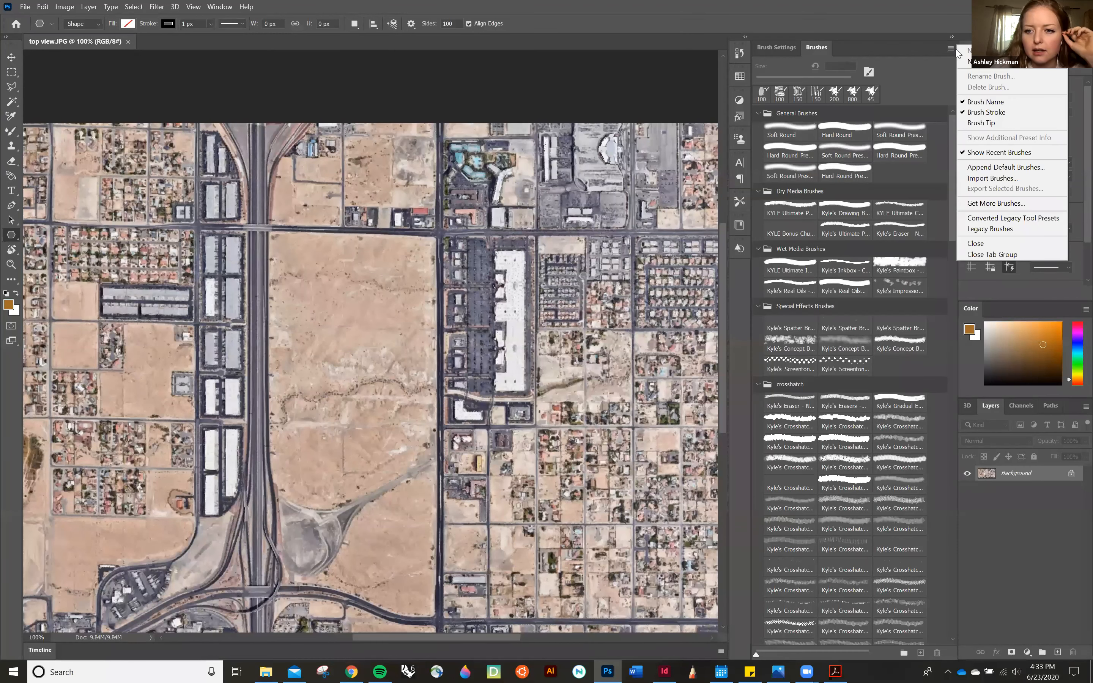
left_click(1000, 179)
left_click(64, 99)
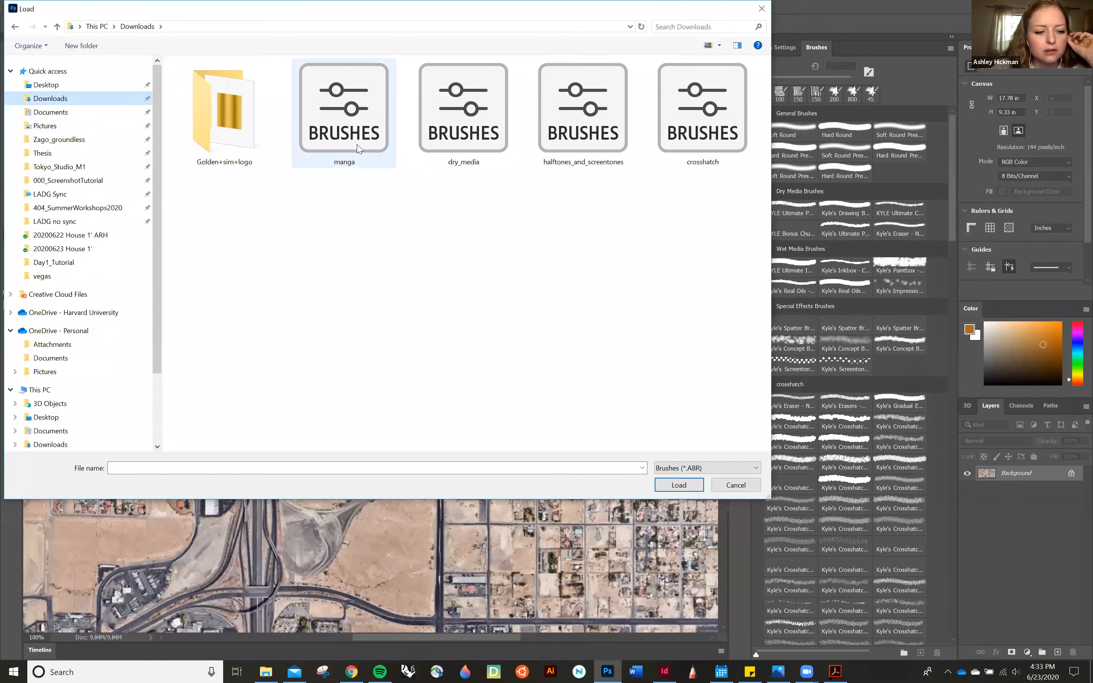
left_click(388, 149)
left_click(682, 486)
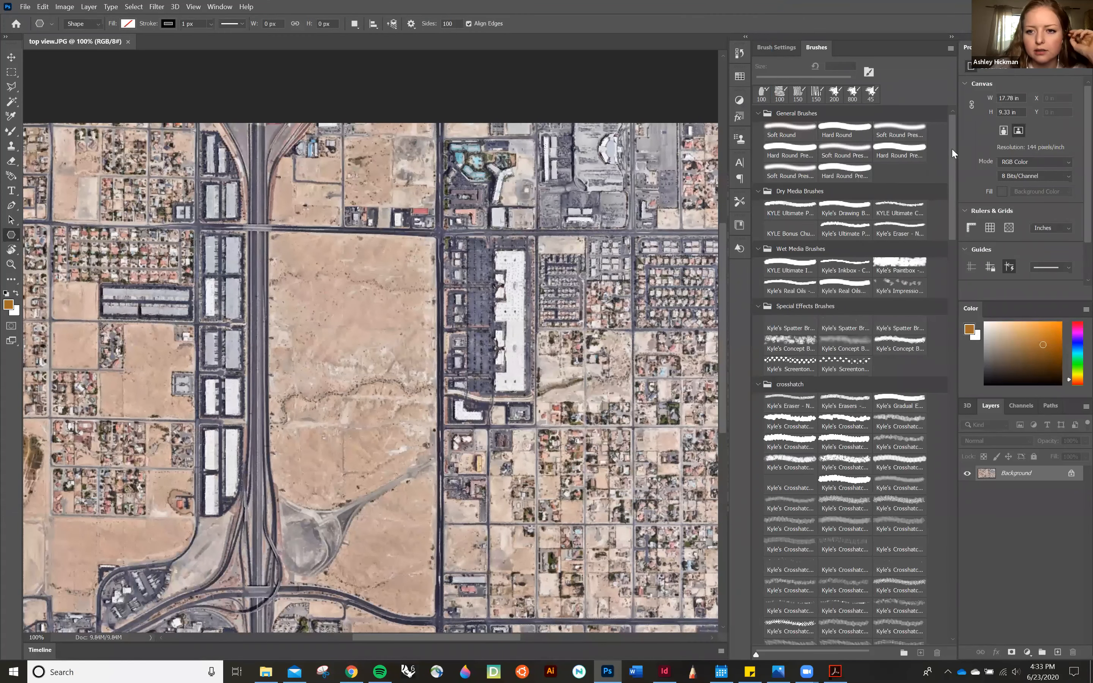
Expand the imported manga brush group and look through its brushes
left_click_drag(951, 150, 936, 626)
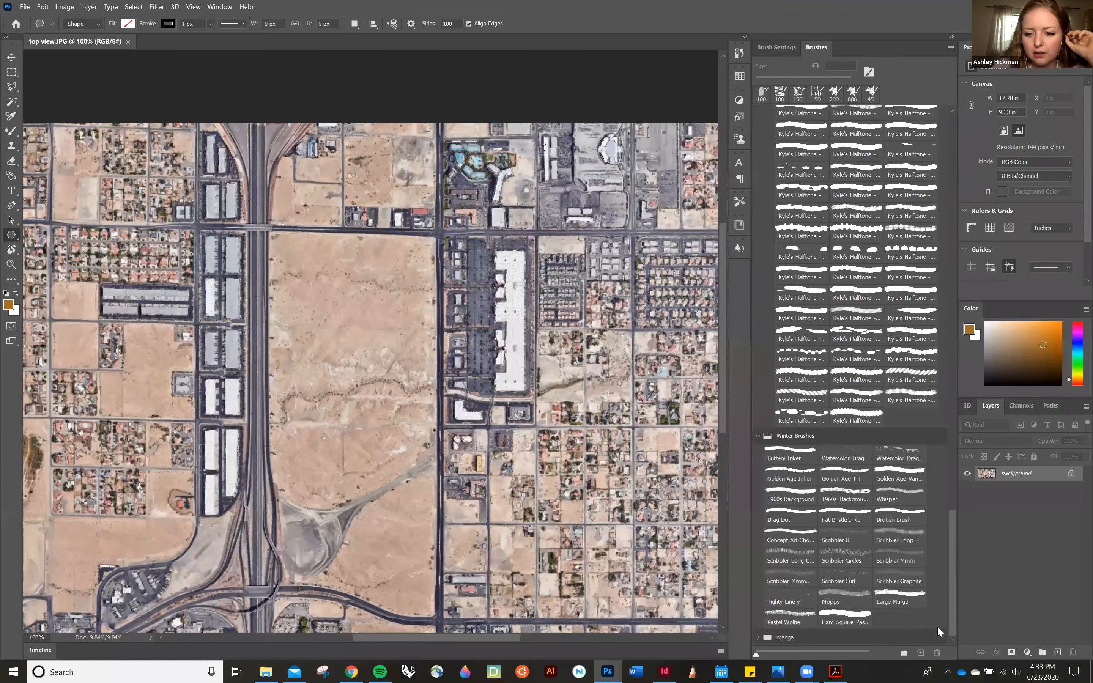
left_click(758, 638)
left_click_drag(951, 474, 957, 540)
scroll(957, 542, "down", 3)
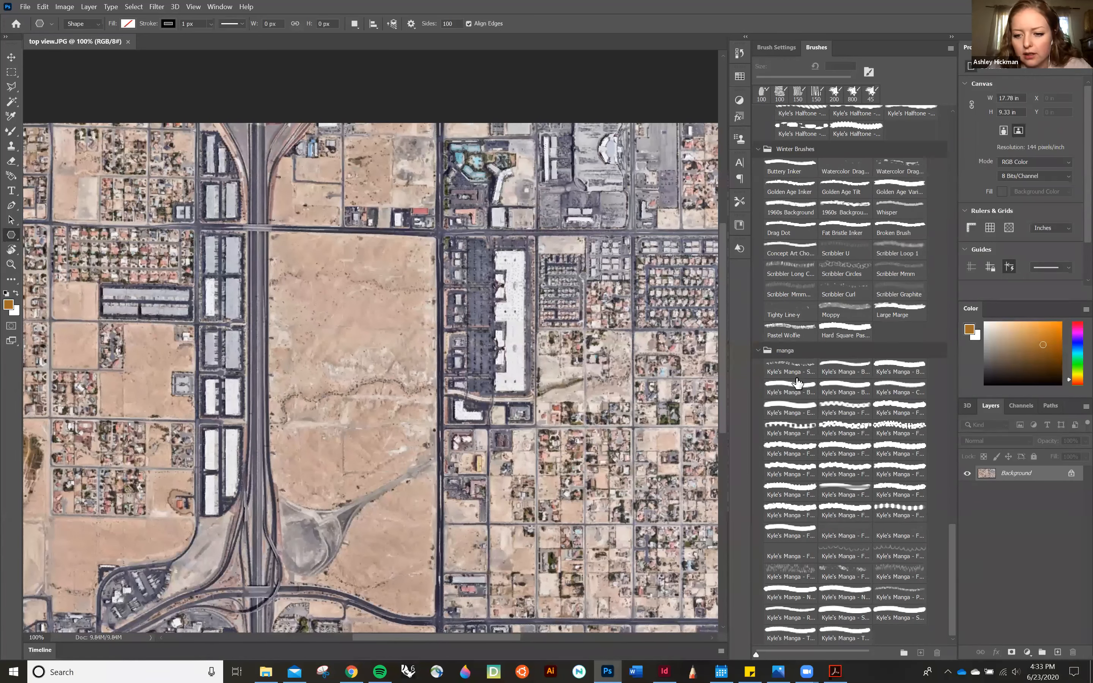
mouse_move(949, 524)
left_mouse_down()
mouse_move(934, 498)
mouse_move(947, 469)
mouse_move(951, 82)
left_mouse_up()
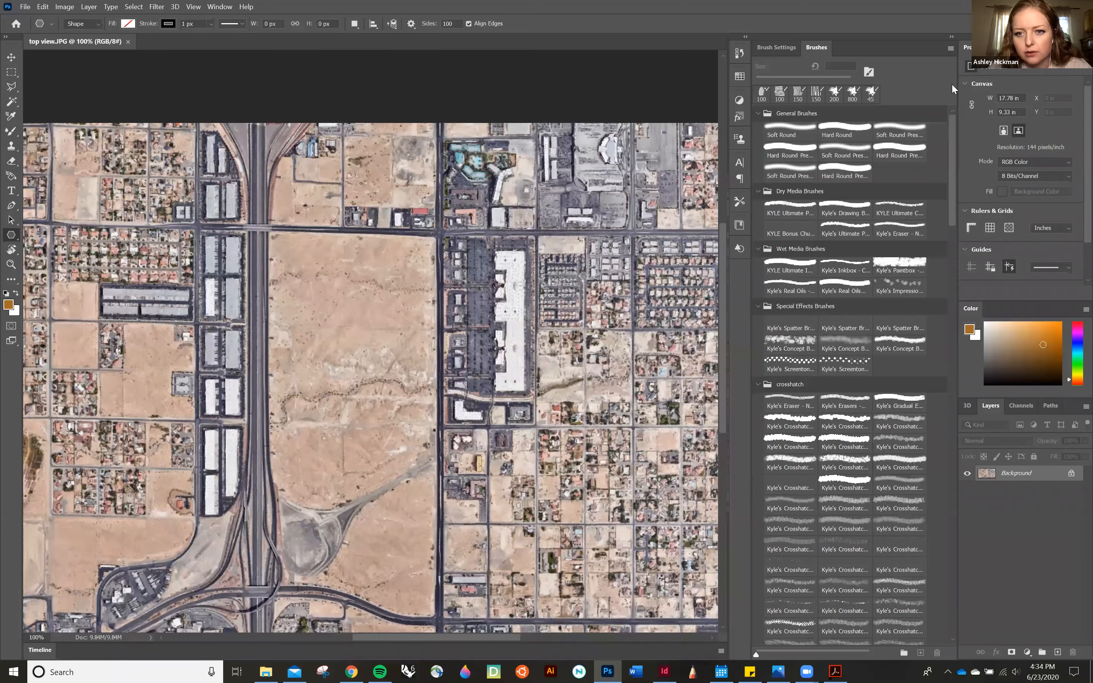
Try a 100 px Hard Round Pressure stroke with the Mixer Brush on the empty desert lot and undo it
left_click(11, 133)
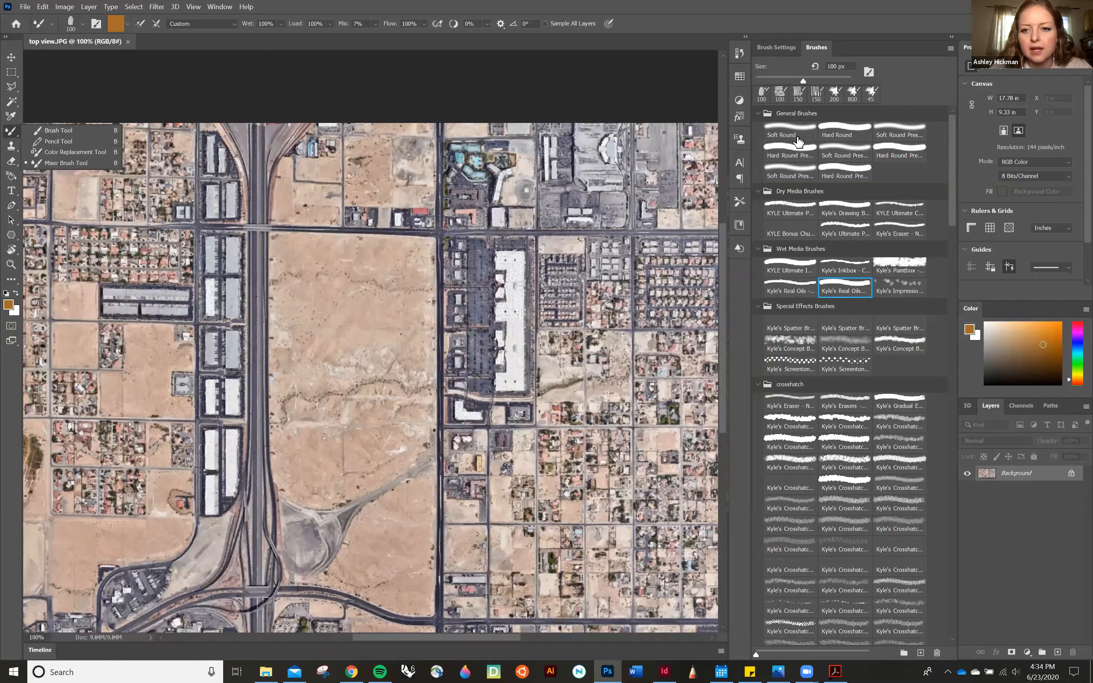
left_click(791, 152)
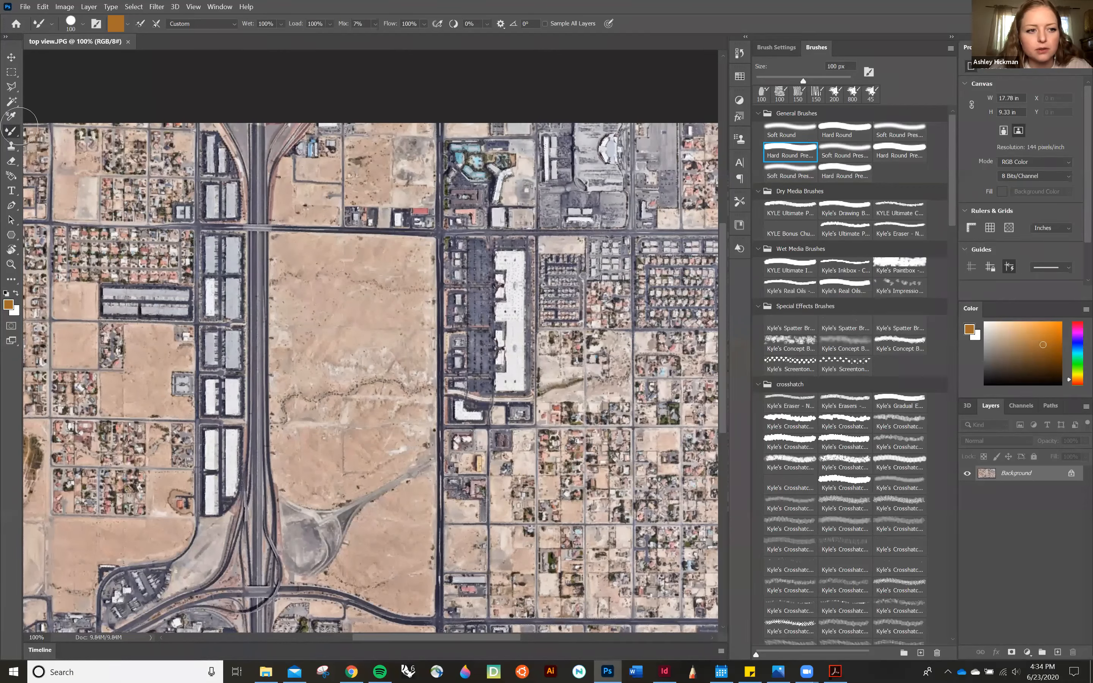
left_click_drag(334, 289, 366, 343)
key("ctrl+z")
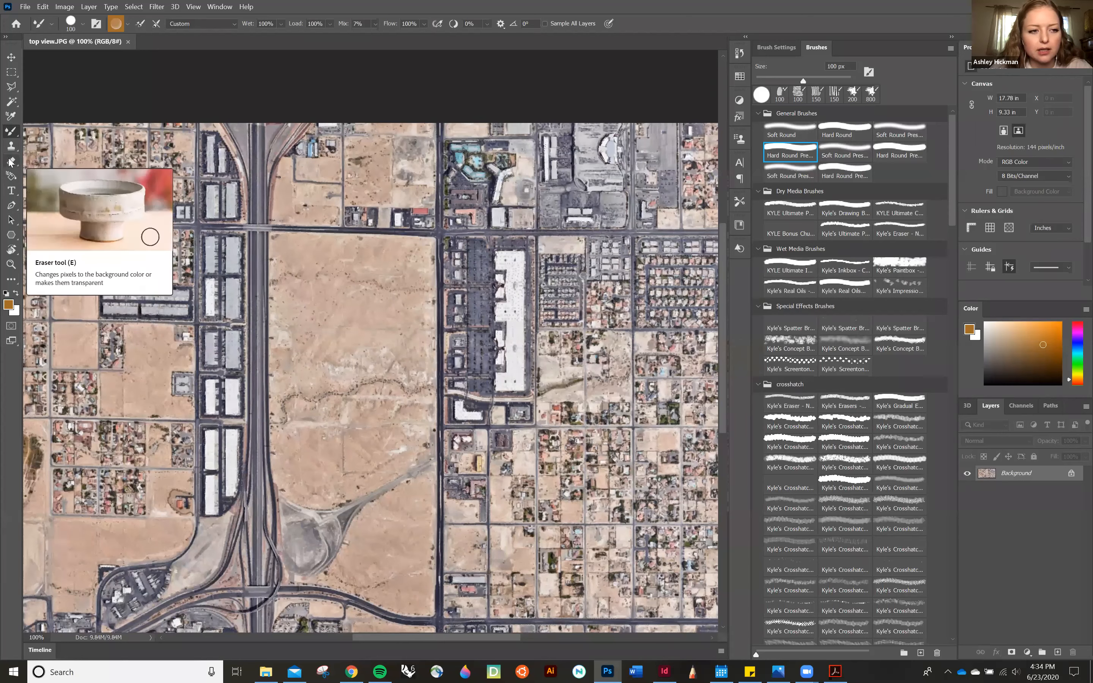
Pick the Smudge Tool, try a 25 px KYLE Ultimate wet media brush stroke on the empty lot, and undo it
left_click(11, 281)
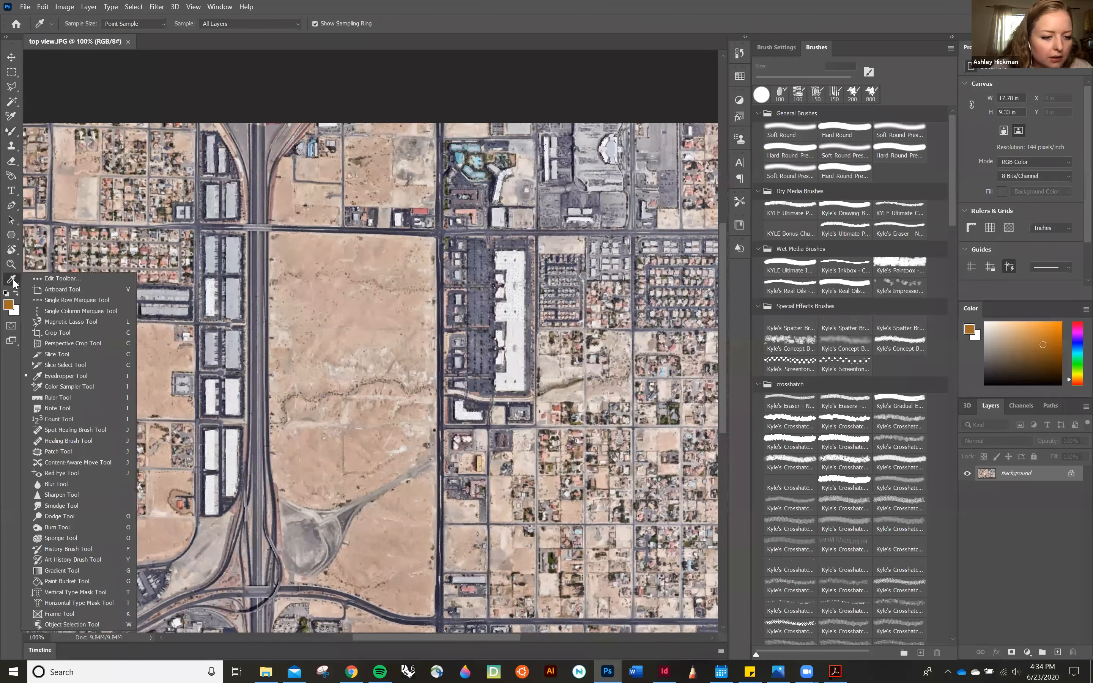
left_click(90, 505)
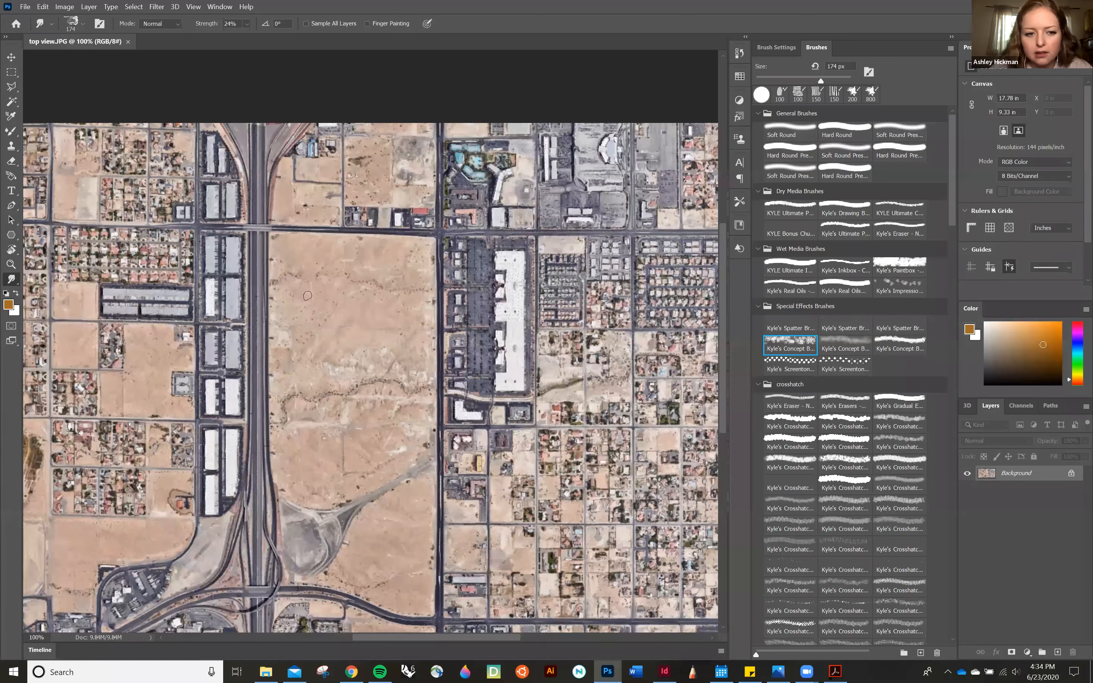
left_click(790, 266)
key("b")
left_click_drag(313, 284, 329, 315)
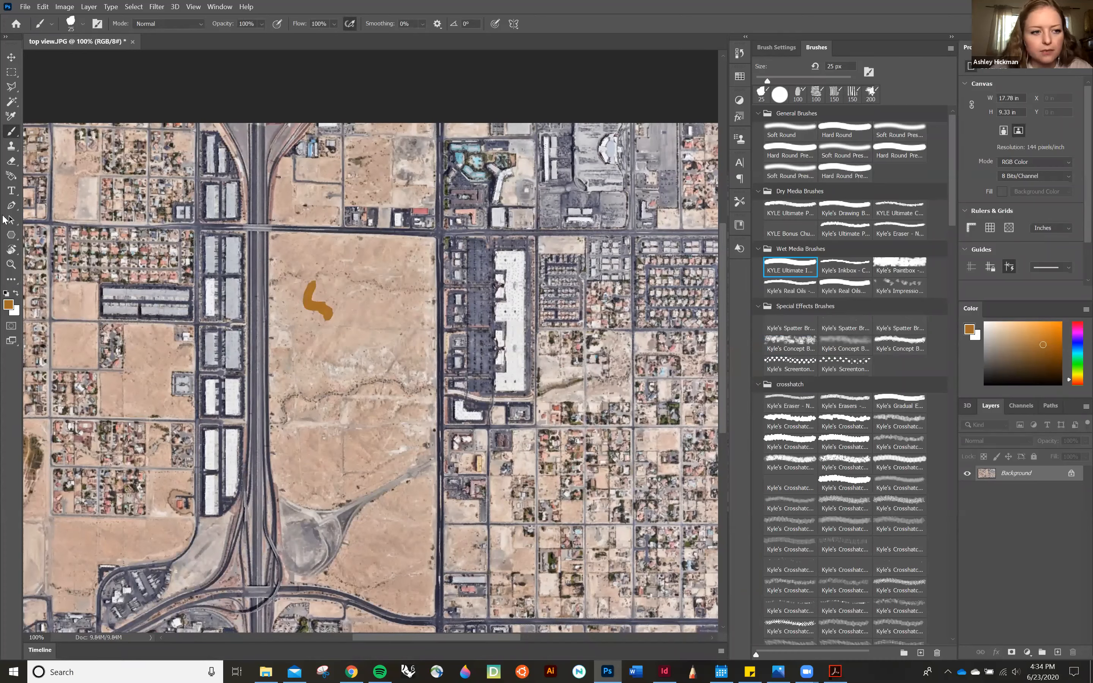
key("ctrl+z")
Try a 150 px orange-brown stroke on the empty lot with a brush from the crosshatch group and undo it
left_click(11, 161)
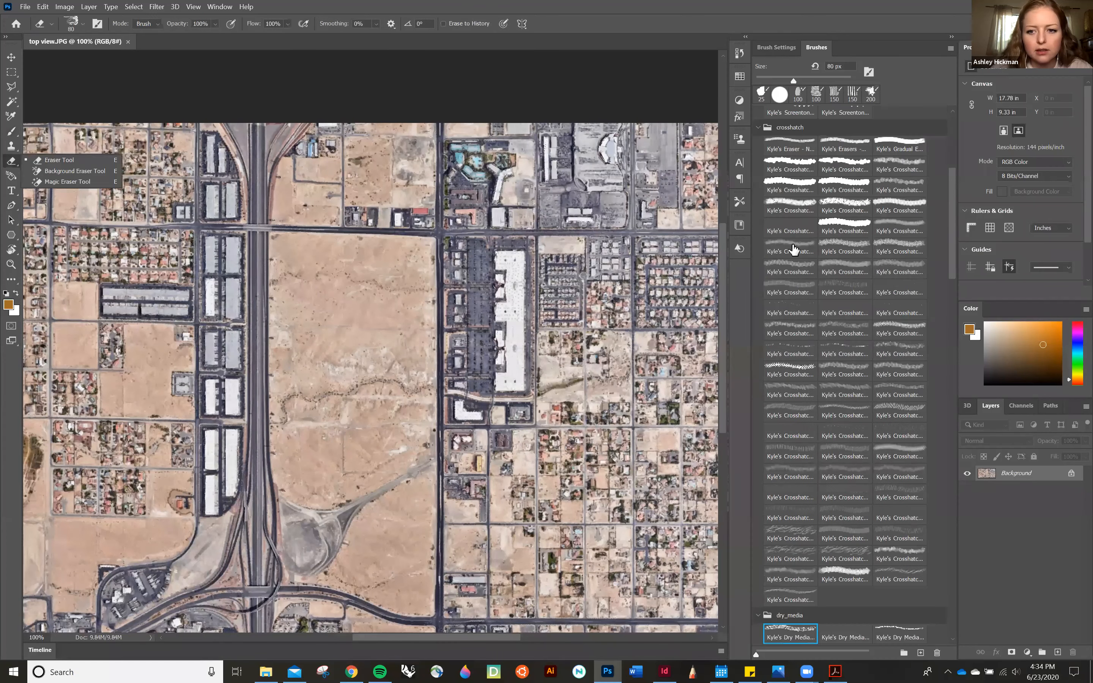
left_click(822, 229)
left_click_drag(327, 303, 334, 326)
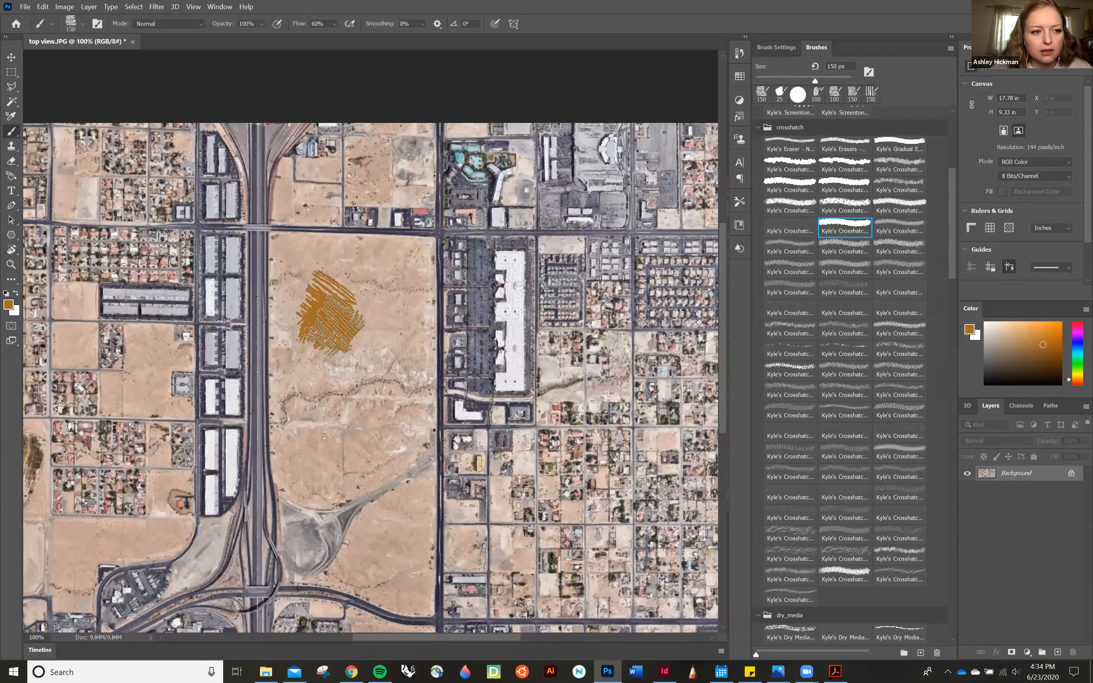
key("ctrl+z")
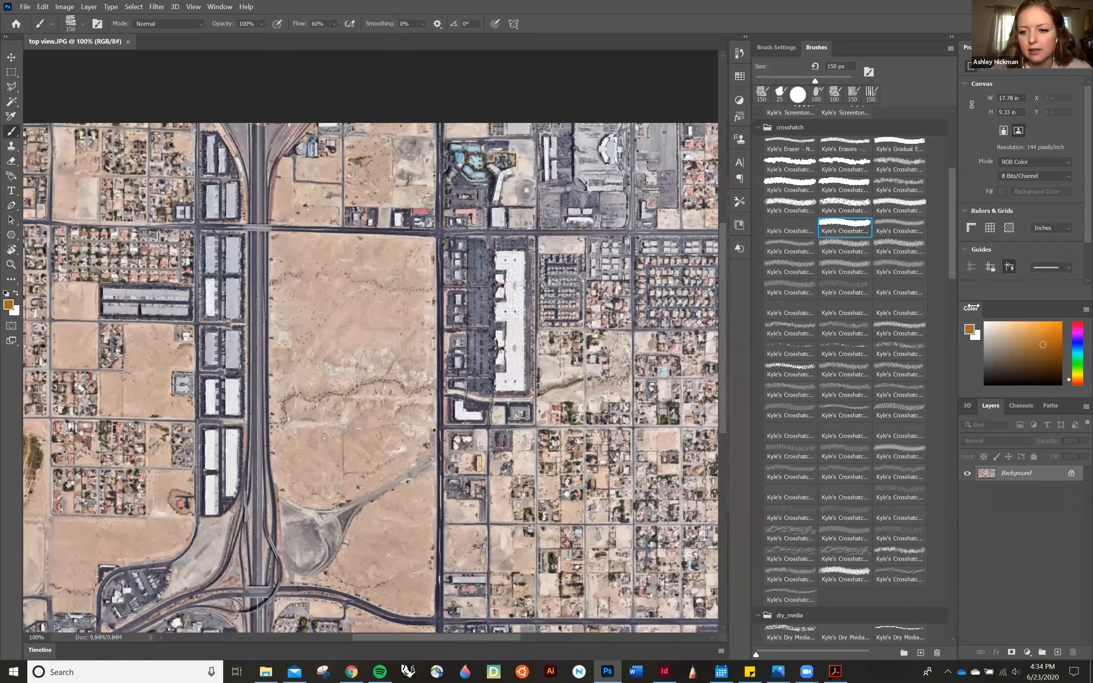
Add a new layer above the aerial photo, try a 150 px orange-brown crosshatch stroke on the empty lot, and undo the stroke
left_click(219, 7)
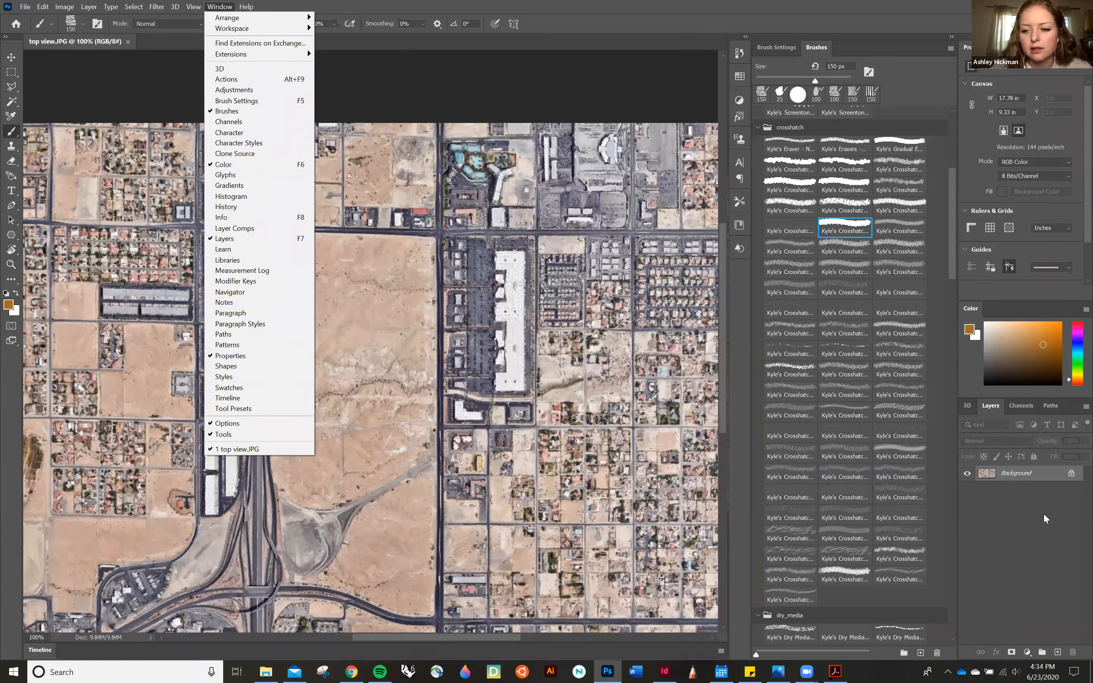
left_click(1012, 519)
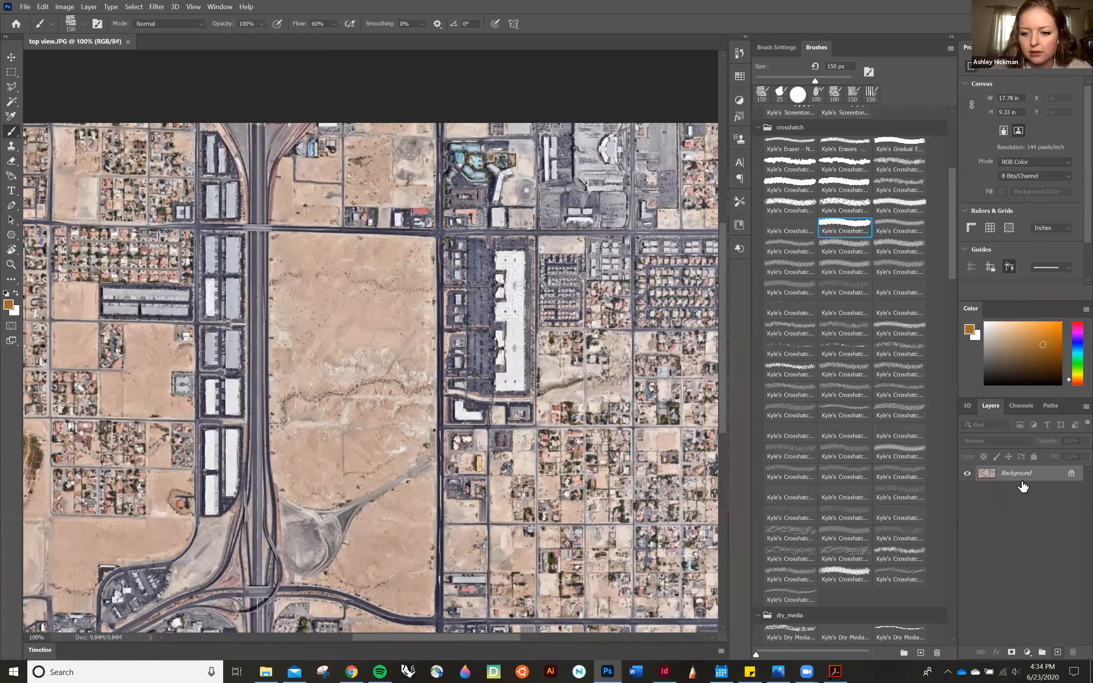
left_click_drag(320, 329, 329, 352)
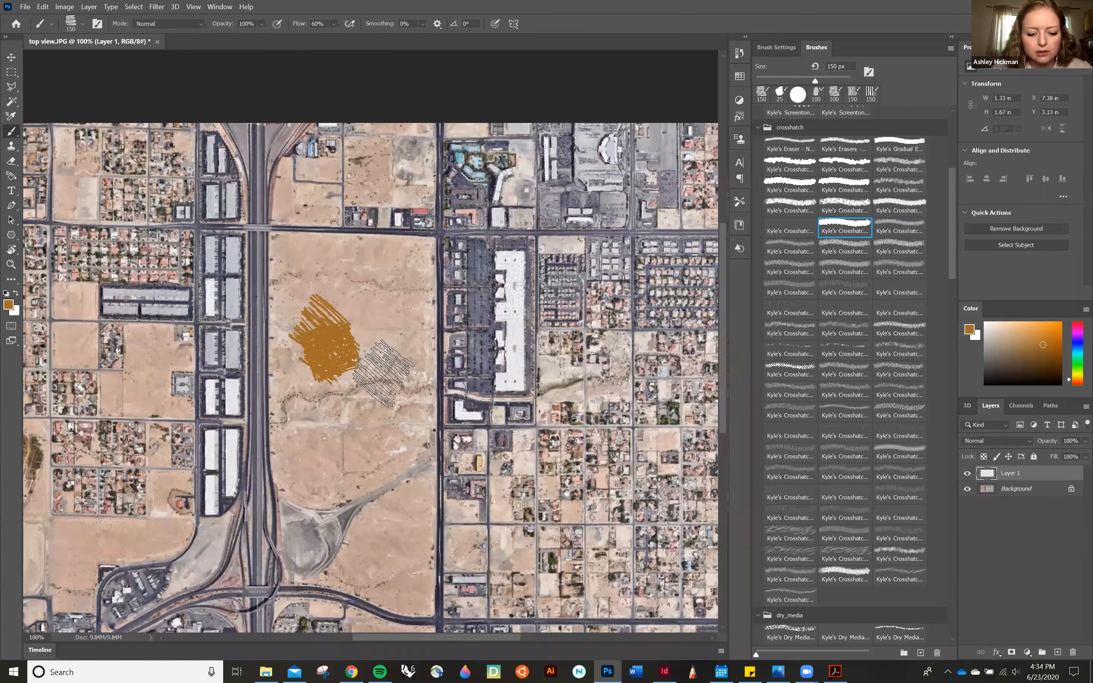
key("ctrl+z")
Sample the empty lot's tan colour and paint over the whole lot on the new layer with the 150 px crosshatch brush
scroll(842, 337, "up", 2)
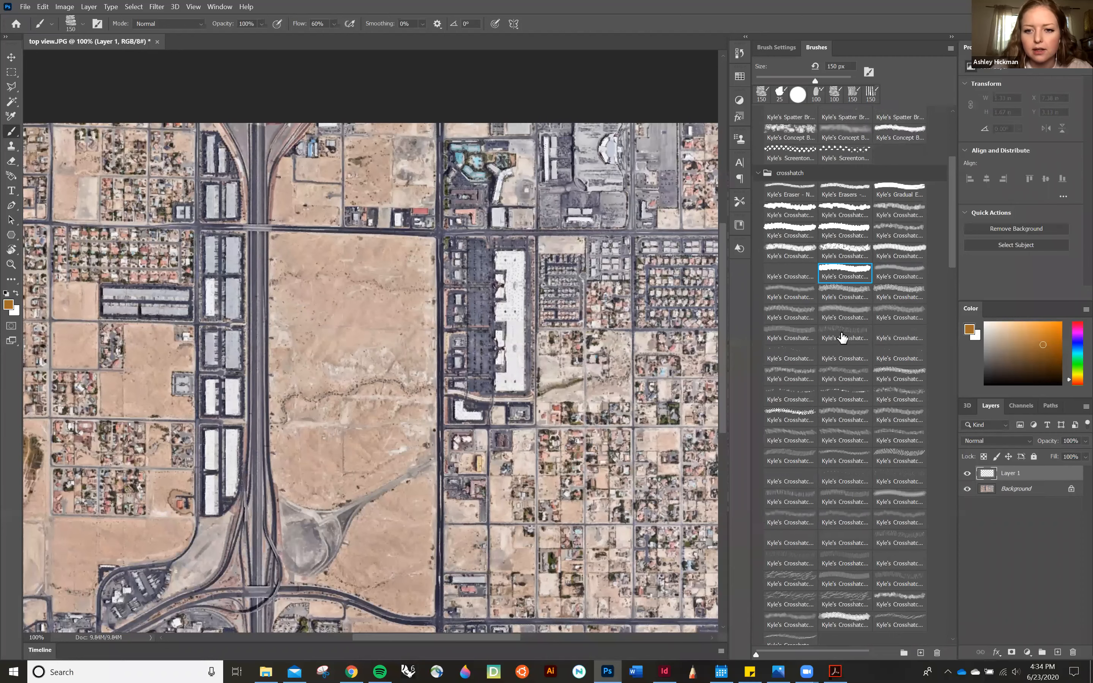
scroll(842, 336, "up", 2)
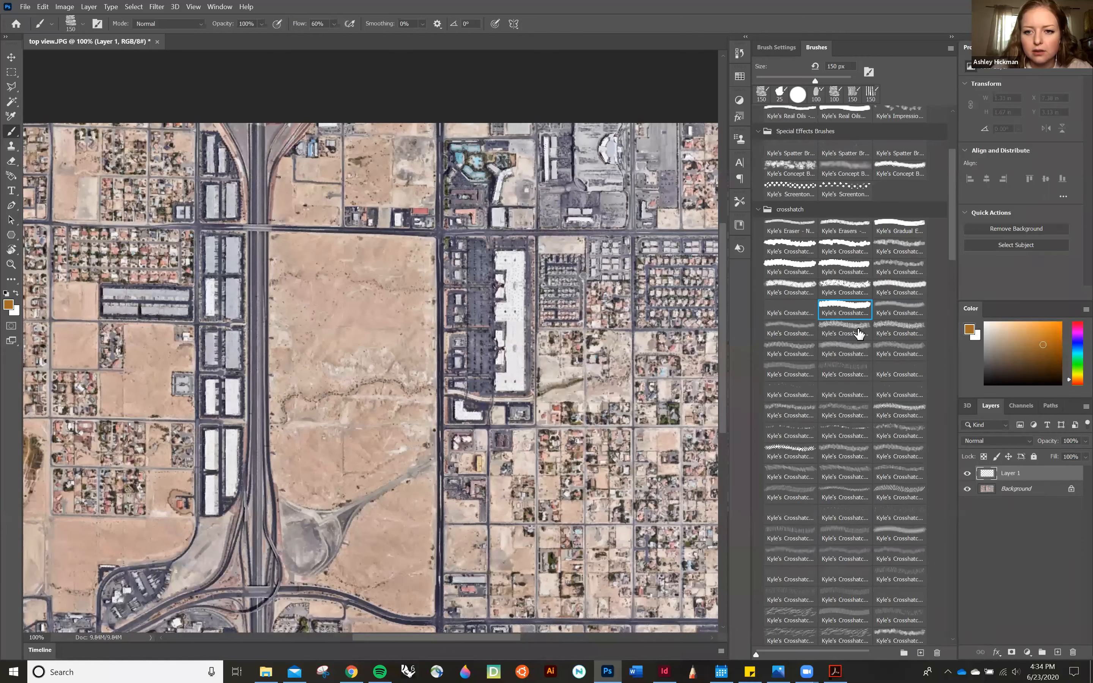
scroll(899, 268, "up", 5)
left_click(898, 267)
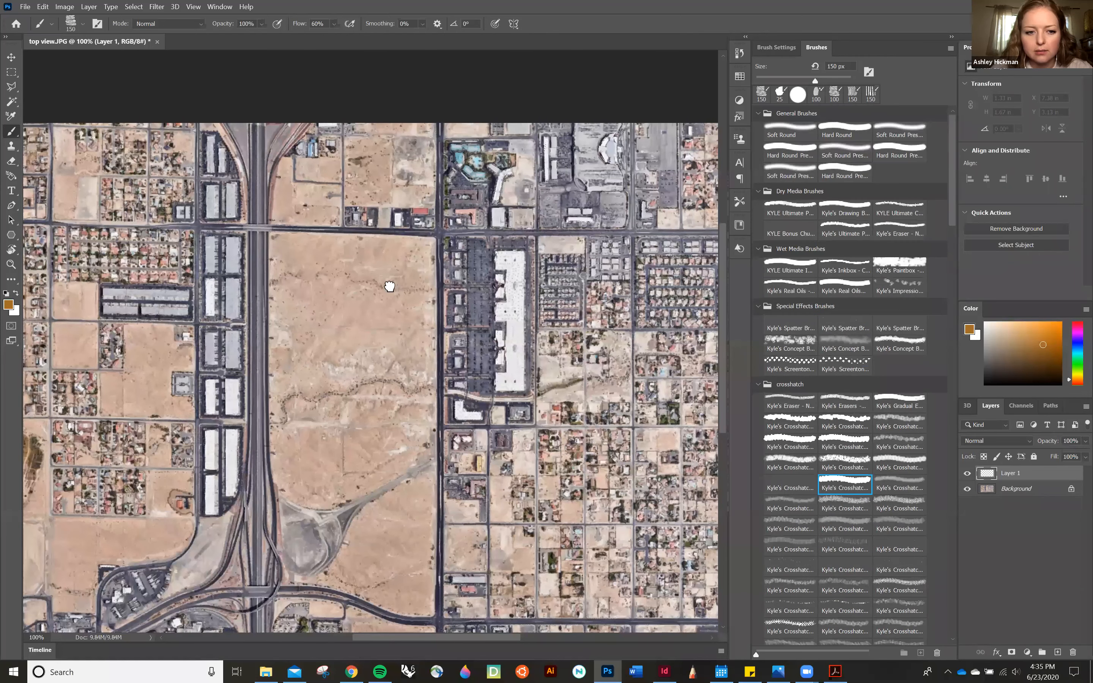
key("i")
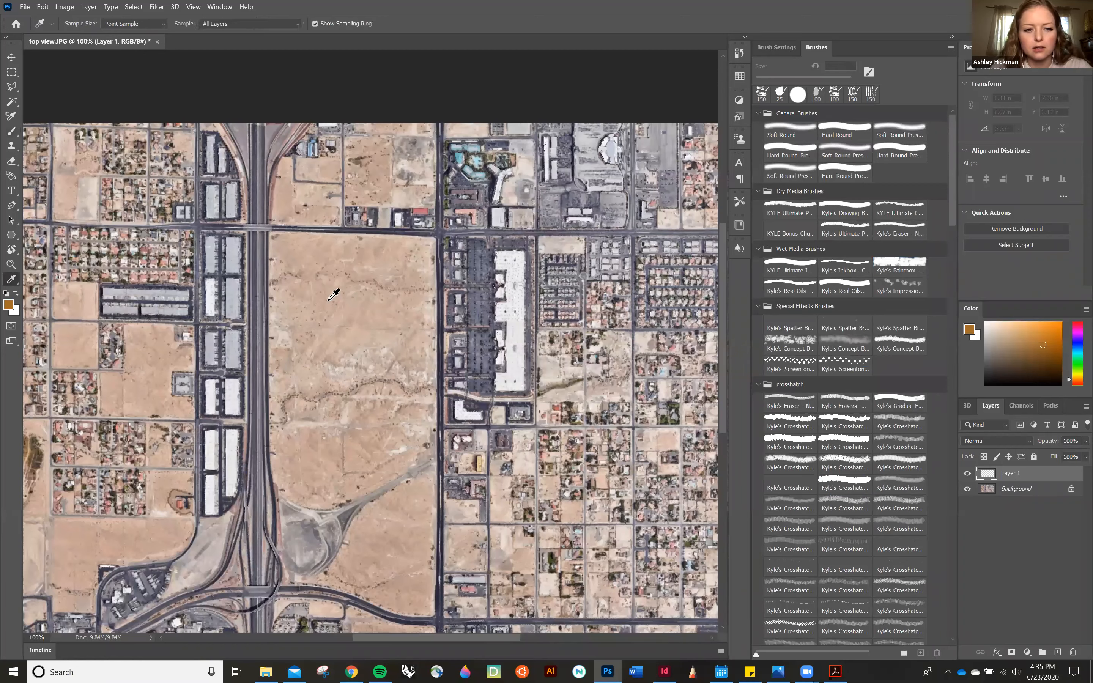
left_click(320, 306)
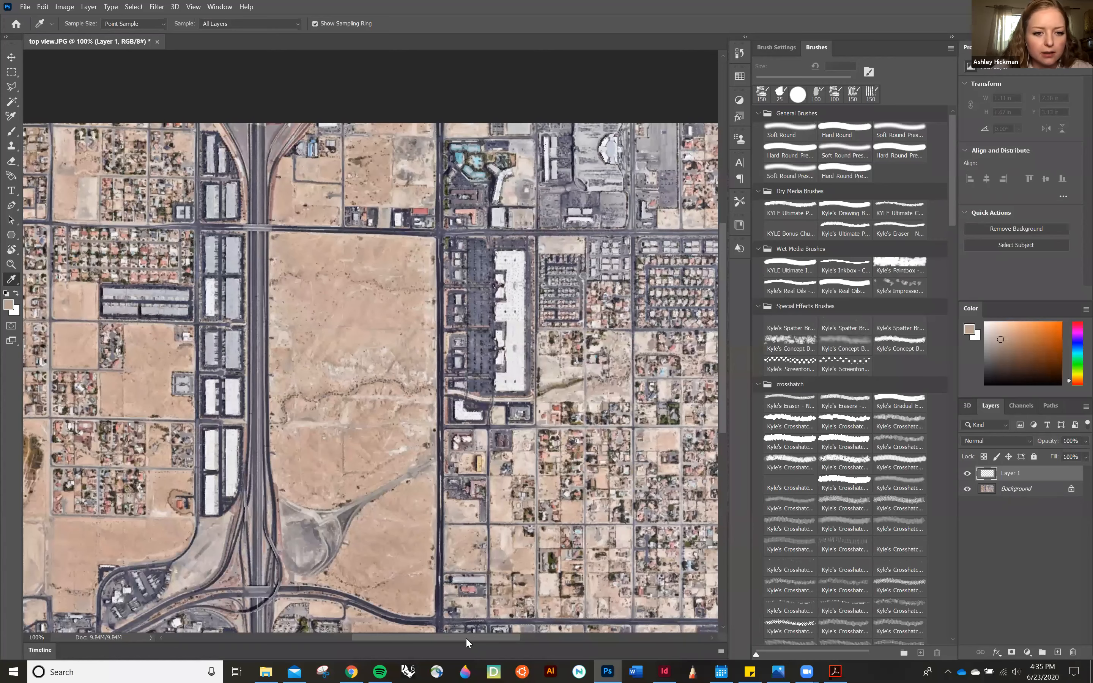
scroll(468, 643, "left", 3)
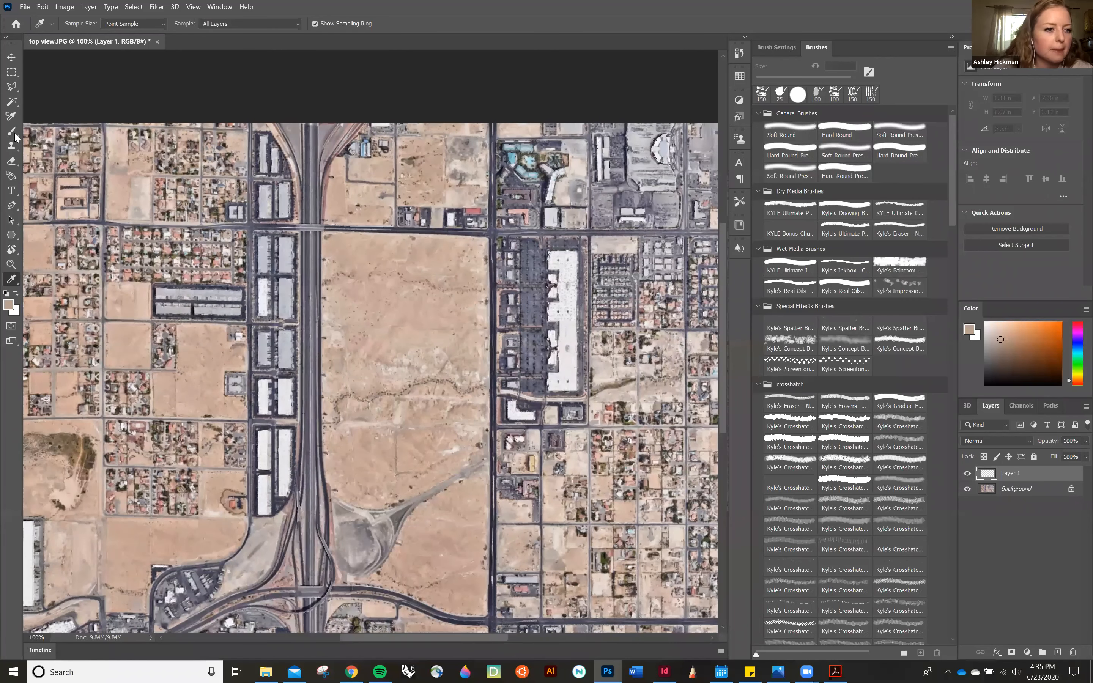
left_click(13, 132)
mouse_move(348, 264)
left_mouse_down()
mouse_move(339, 377)
mouse_move(350, 478)
mouse_move(430, 465)
mouse_move(459, 429)
mouse_move(468, 279)
mouse_move(366, 396)
mouse_move(405, 280)
mouse_move(422, 431)
mouse_move(435, 317)
mouse_move(439, 373)
mouse_move(411, 290)
left_mouse_up()
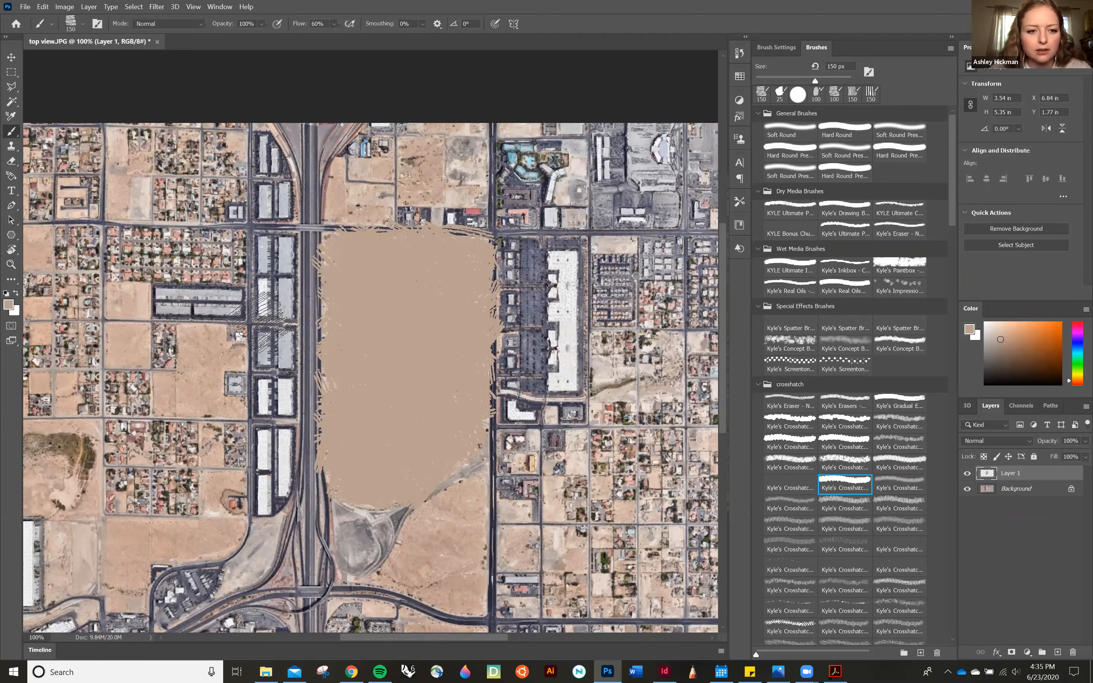
Sample a grey from the highway beside the painted lot as the foreground colour and return to the Brush tool
key("i")
left_click(309, 240)
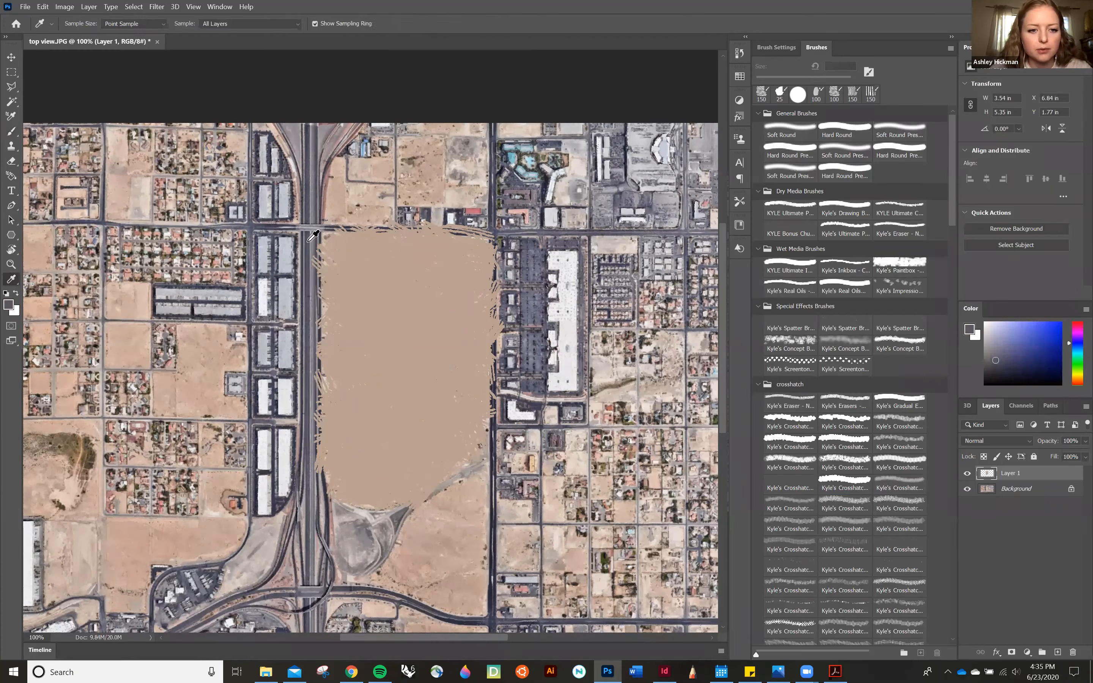
left_click(312, 242)
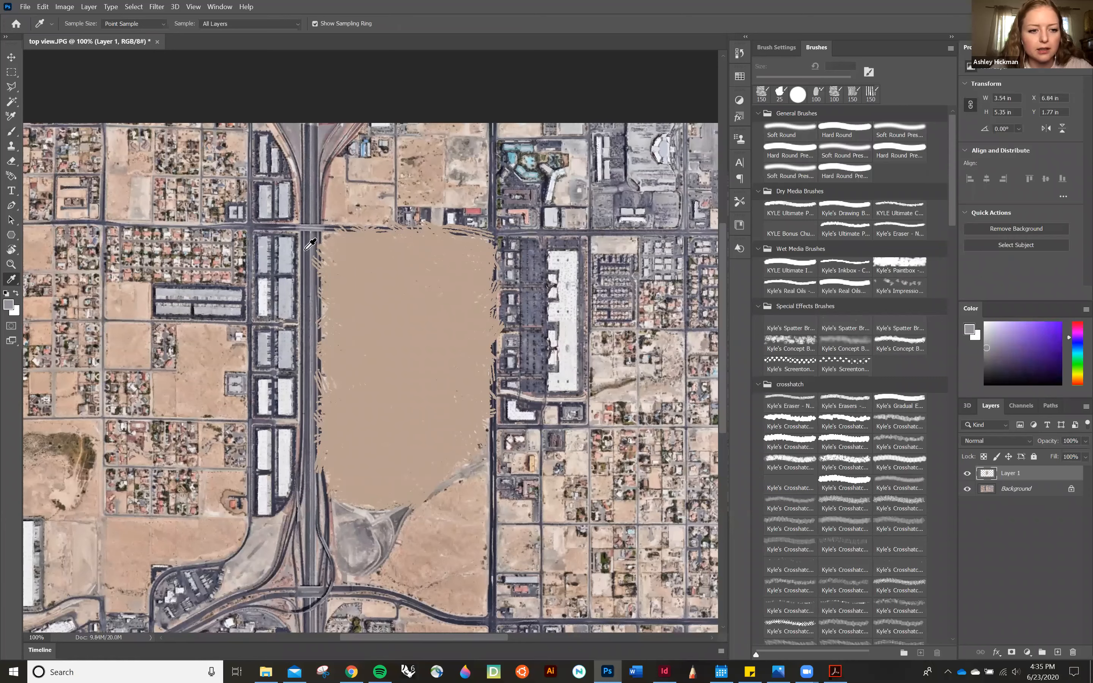
left_click(10, 136)
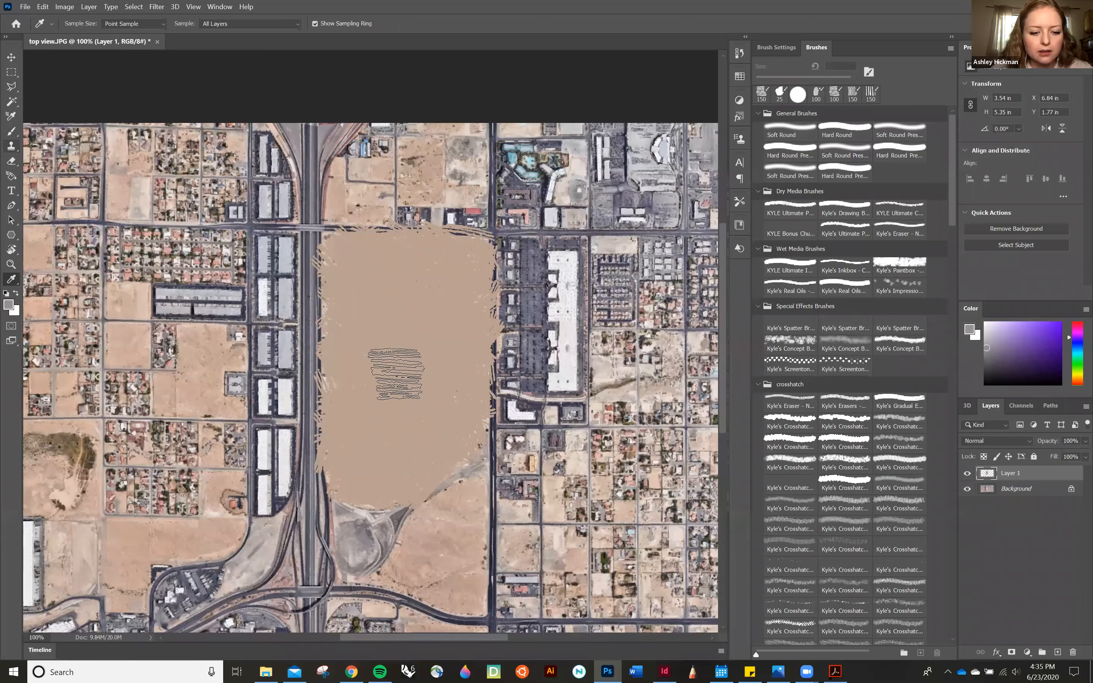
Add another empty layer and rename the painted lot's layer as background
left_click(1058, 653)
double_click(1010, 488)
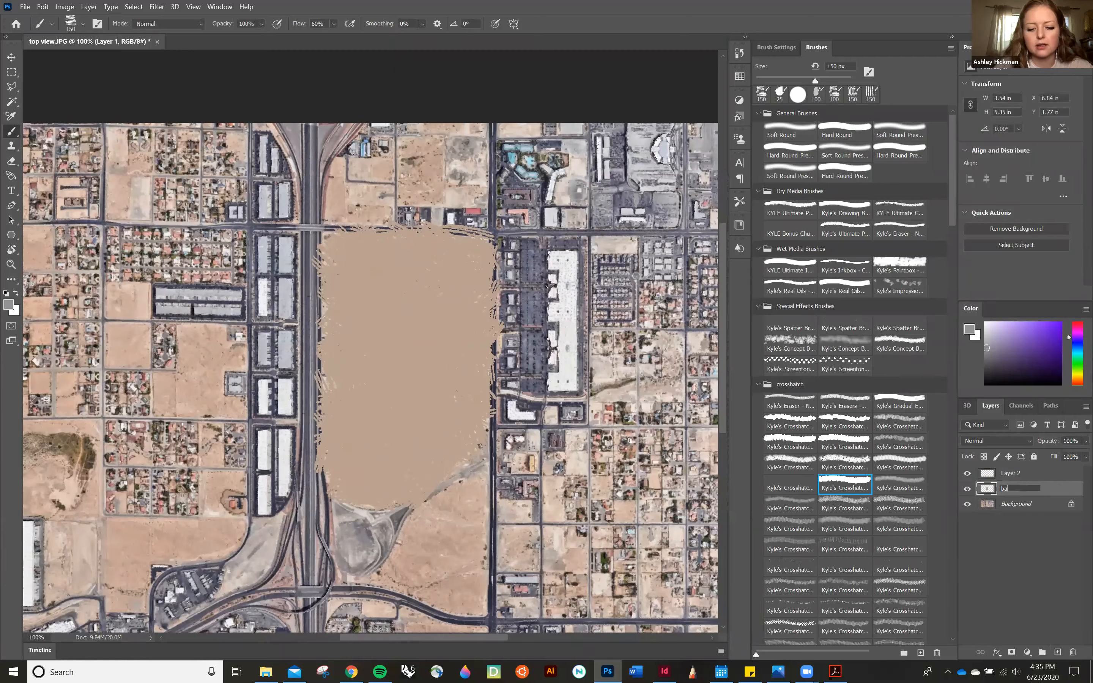
type("background")
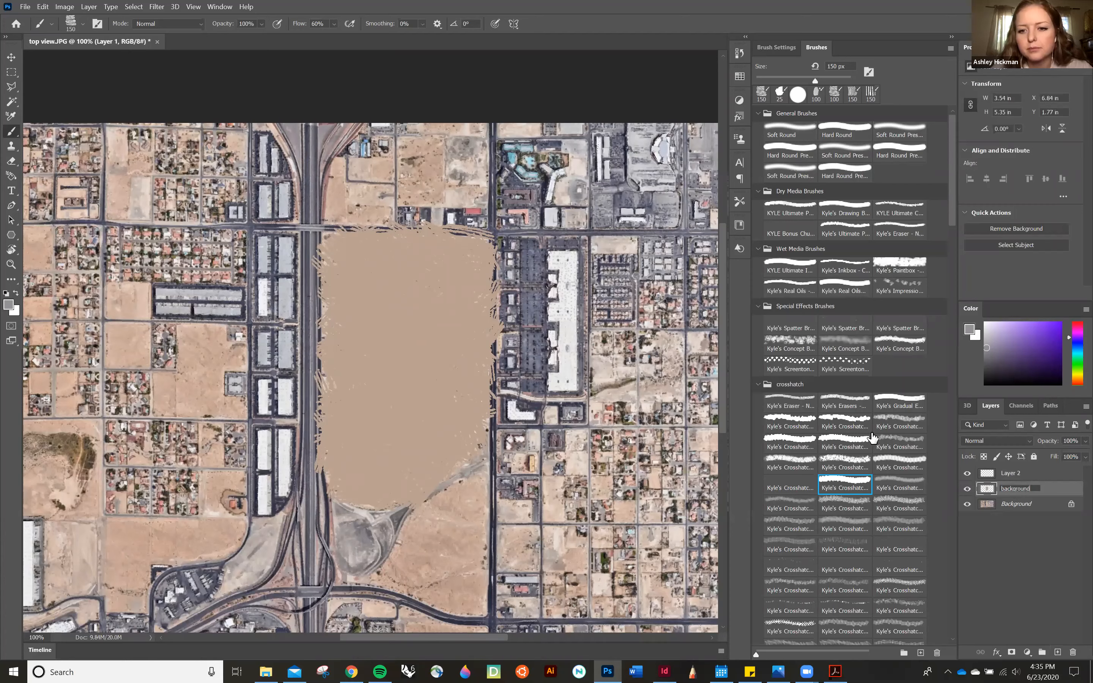
key("Return")
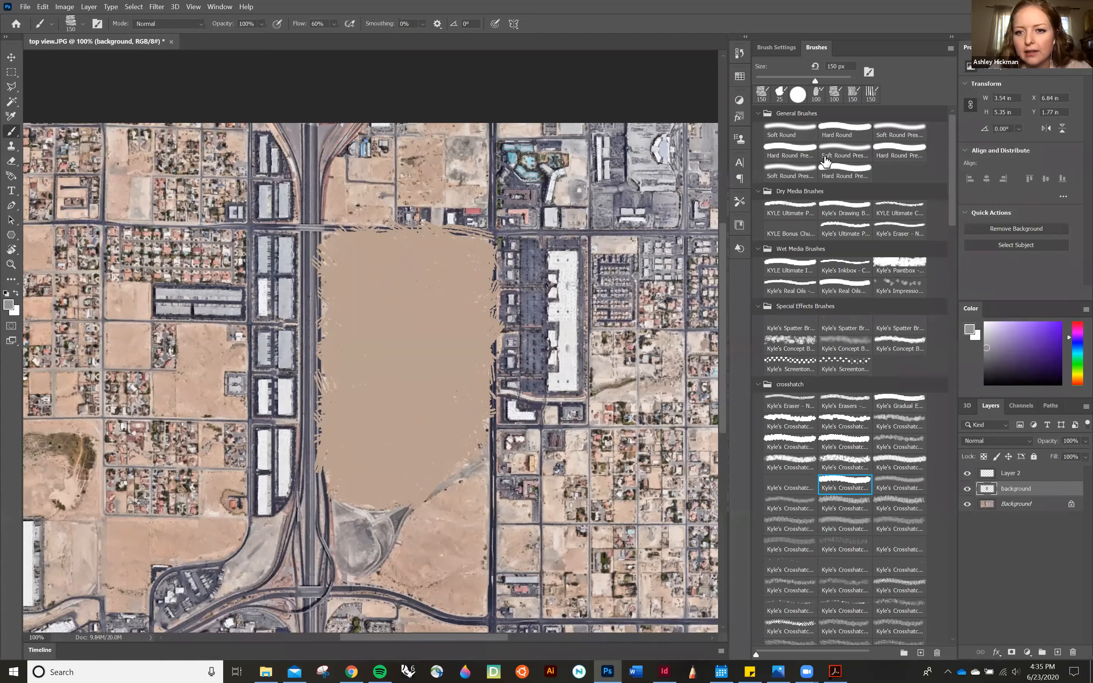
Pick the 10 px Kyle's Drawing brush from Dry Media Brushes and rename the empty Layer 2 as program
left_click(844, 206)
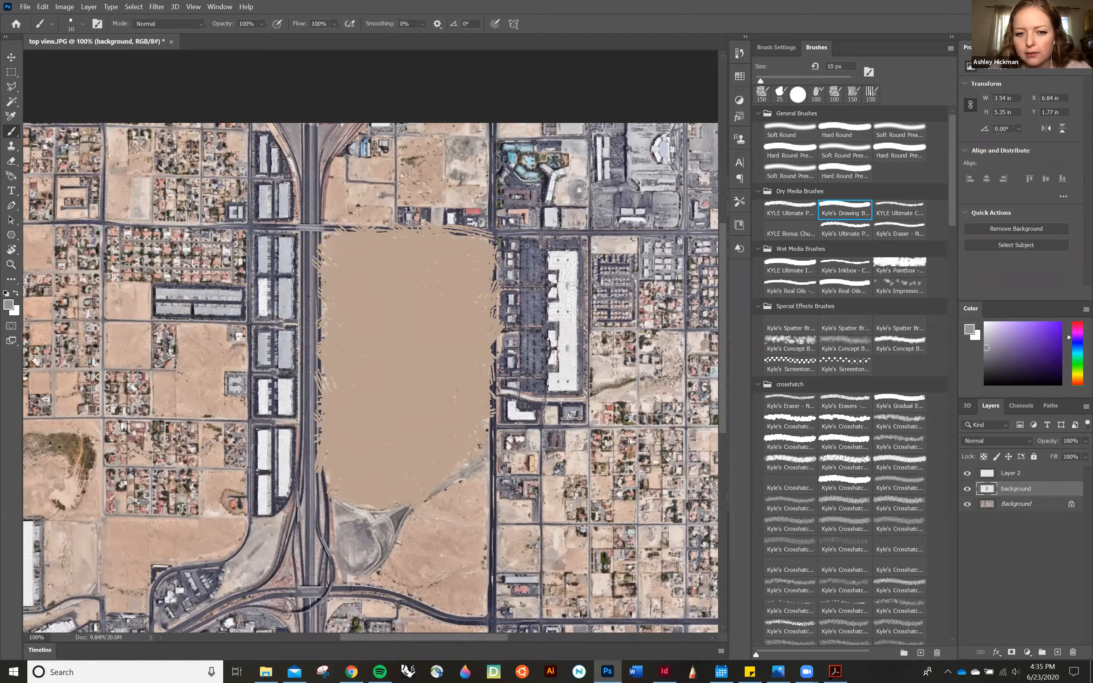
double_click(1011, 473)
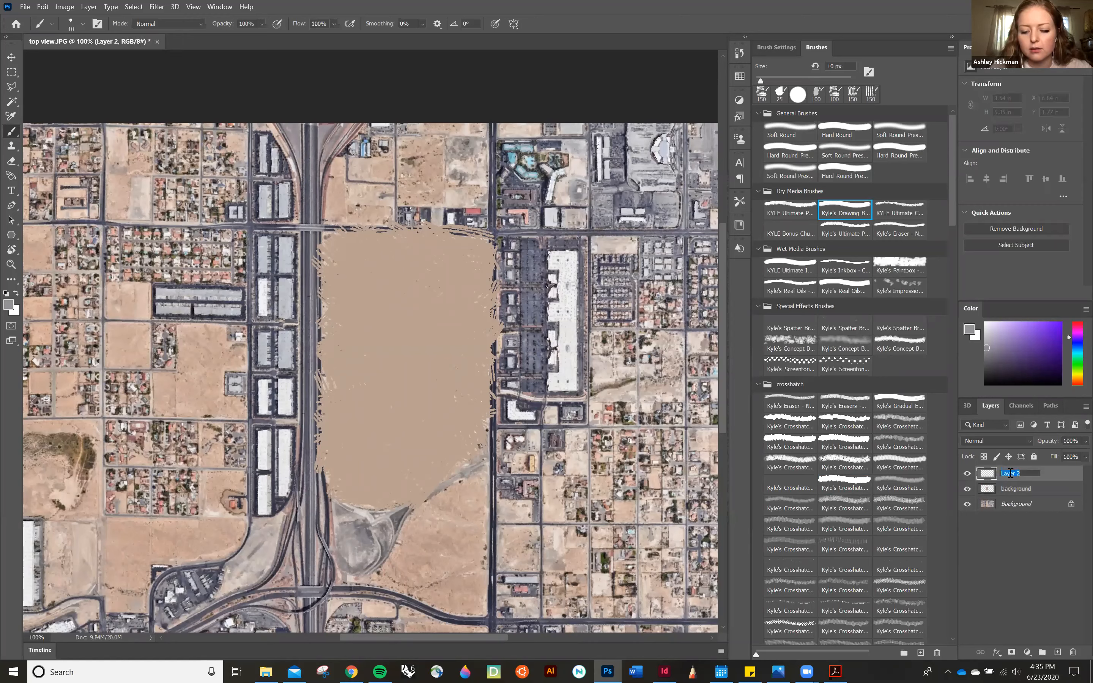
key("Return")
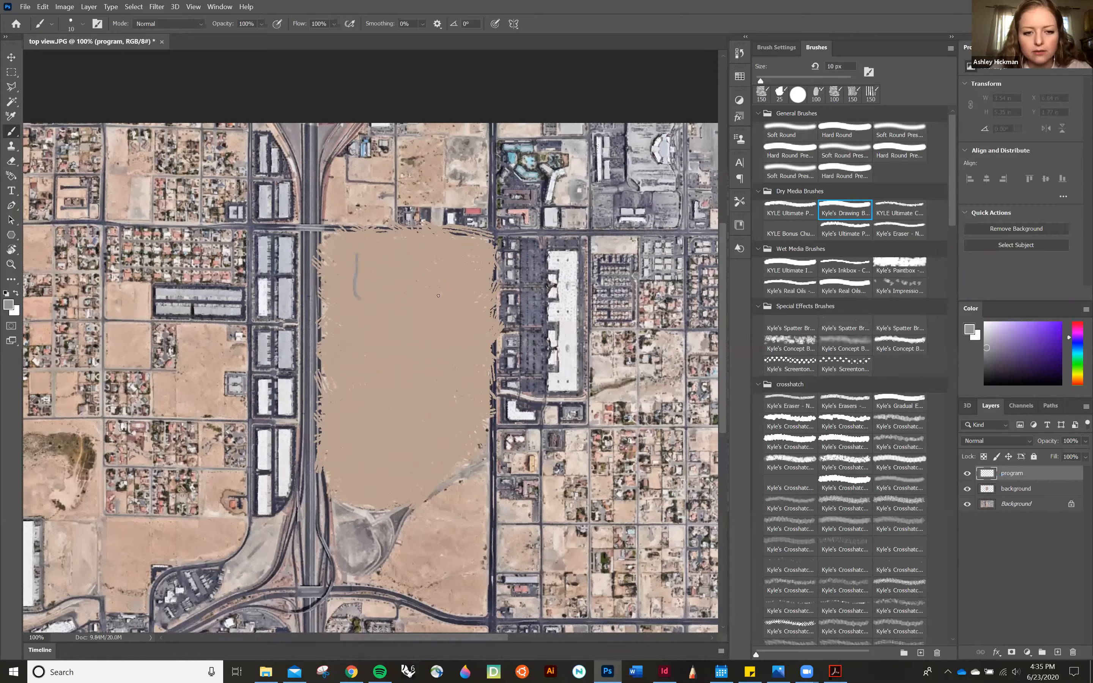
Select the 60 px diagonal-stripe brush from the Screentones group of the halftones_and_screentones set
scroll(836, 391, "down", 1)
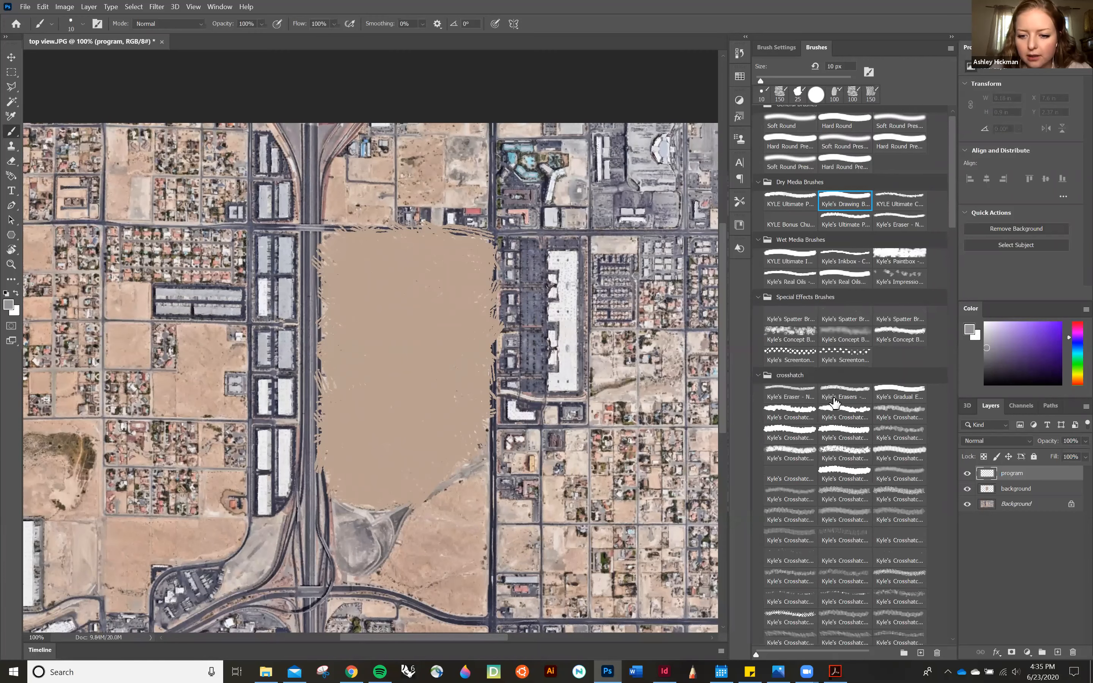
scroll(836, 398, "down", 8)
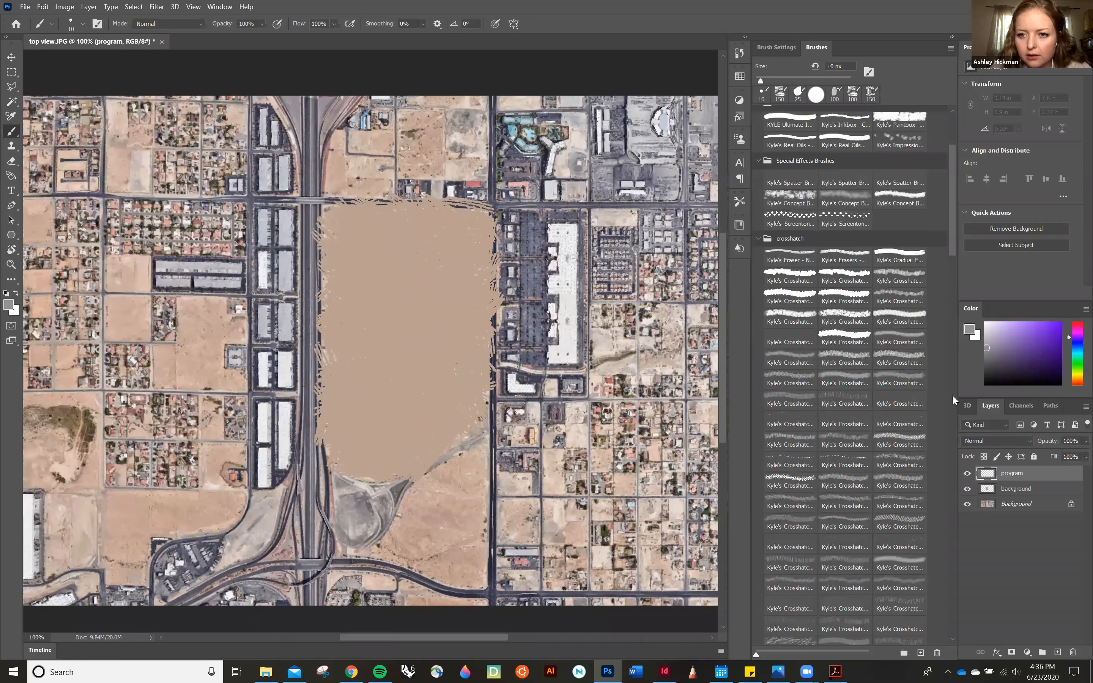
scroll(952, 389, "down", 10)
left_click(857, 192)
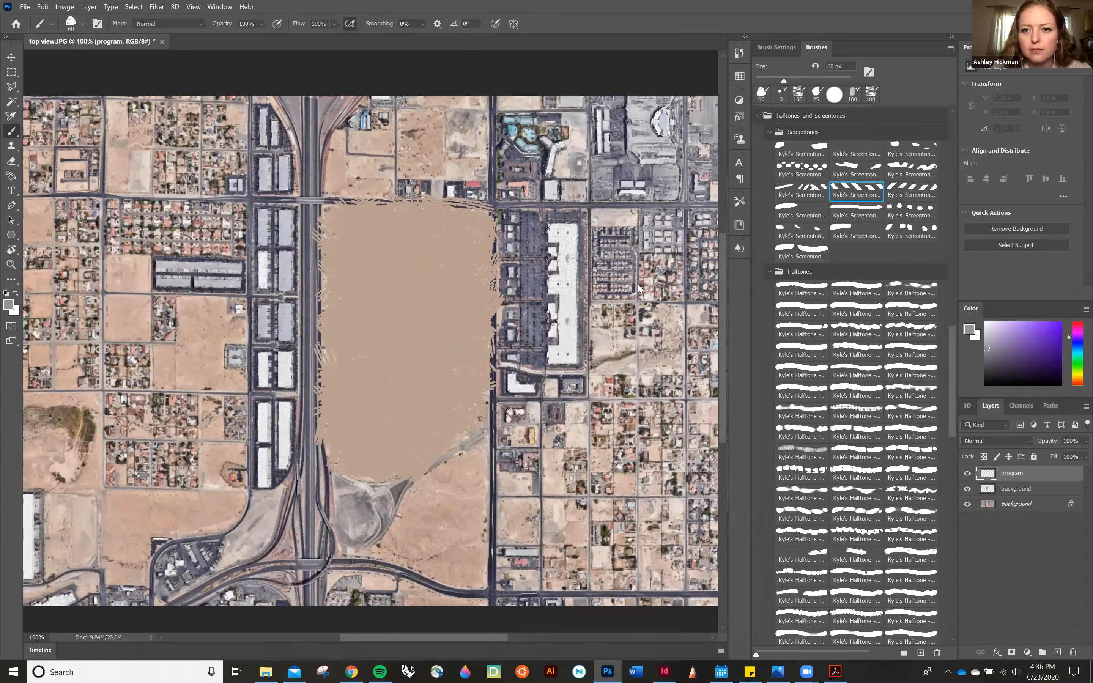
In the stripe brush's tip settings, try a stroke with 139% spacing, undo it, and set the spacing to 27%
left_click(777, 48)
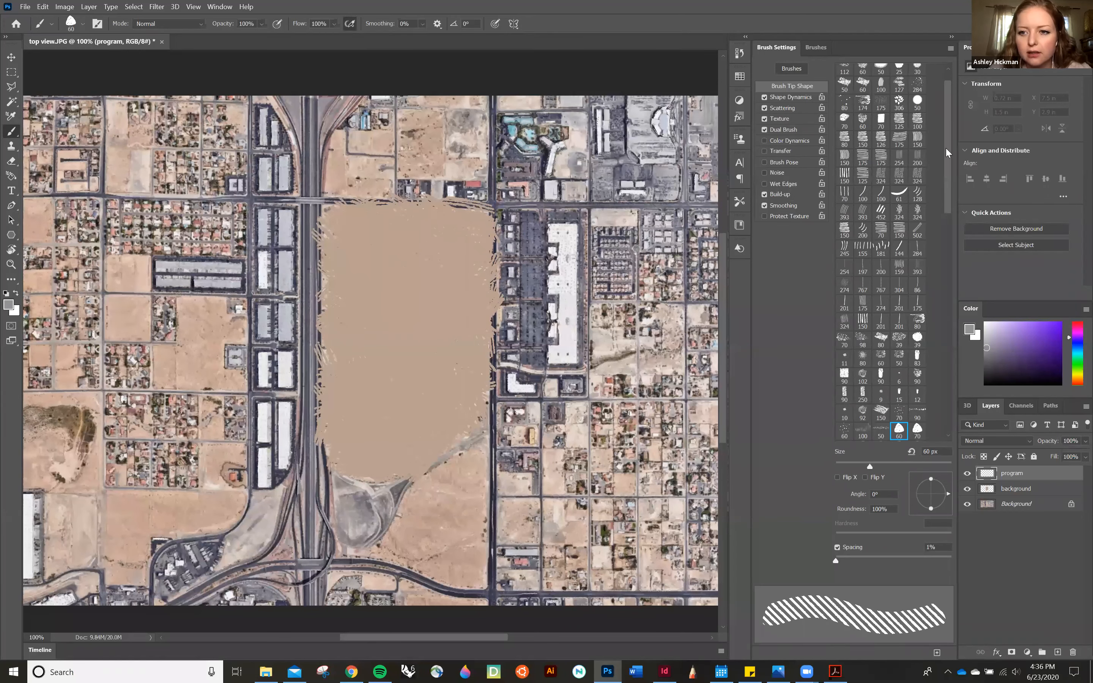
scroll(948, 137, "up", 1)
scroll(949, 159, "down", 4)
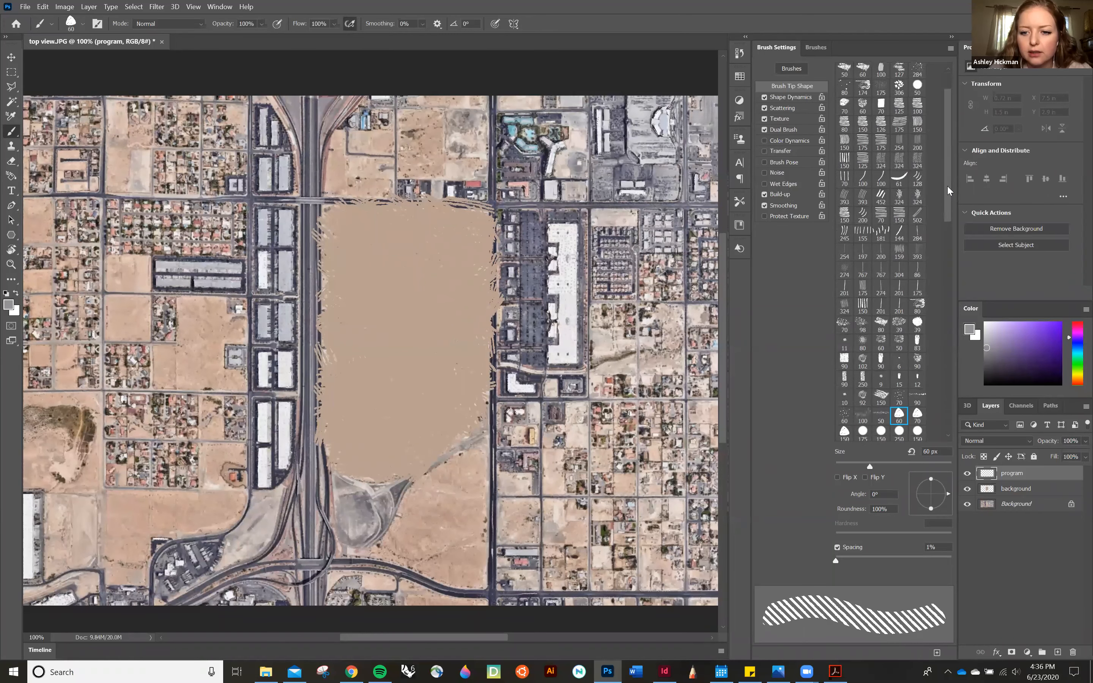
scroll(946, 323, "down", 10)
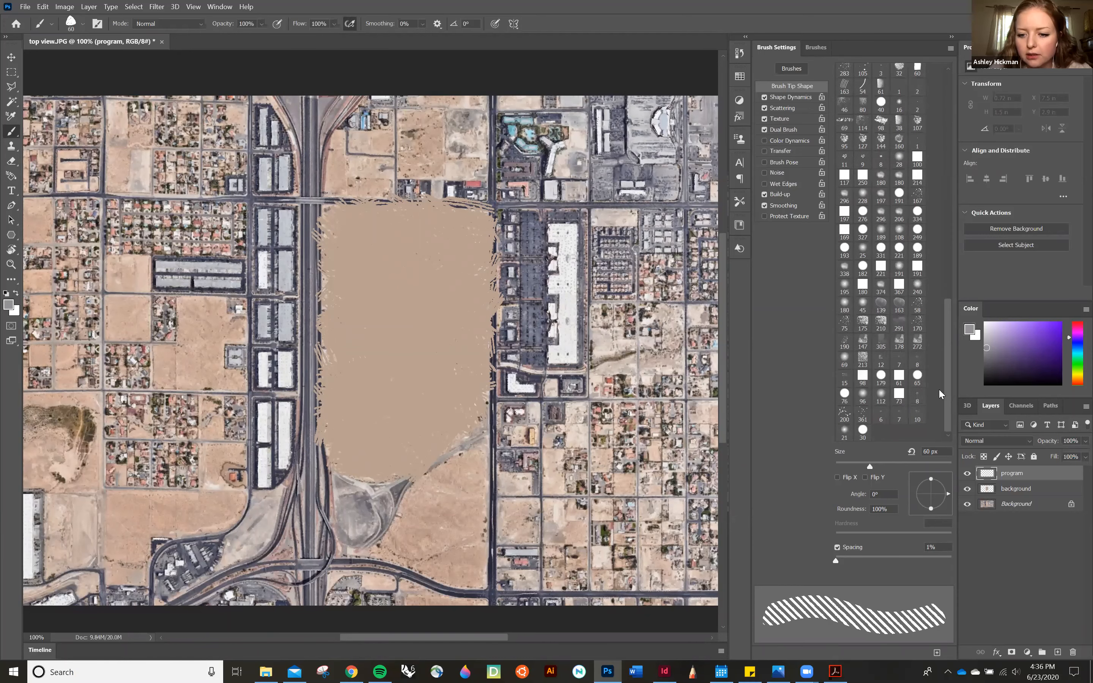
scroll(932, 290, "up", 12)
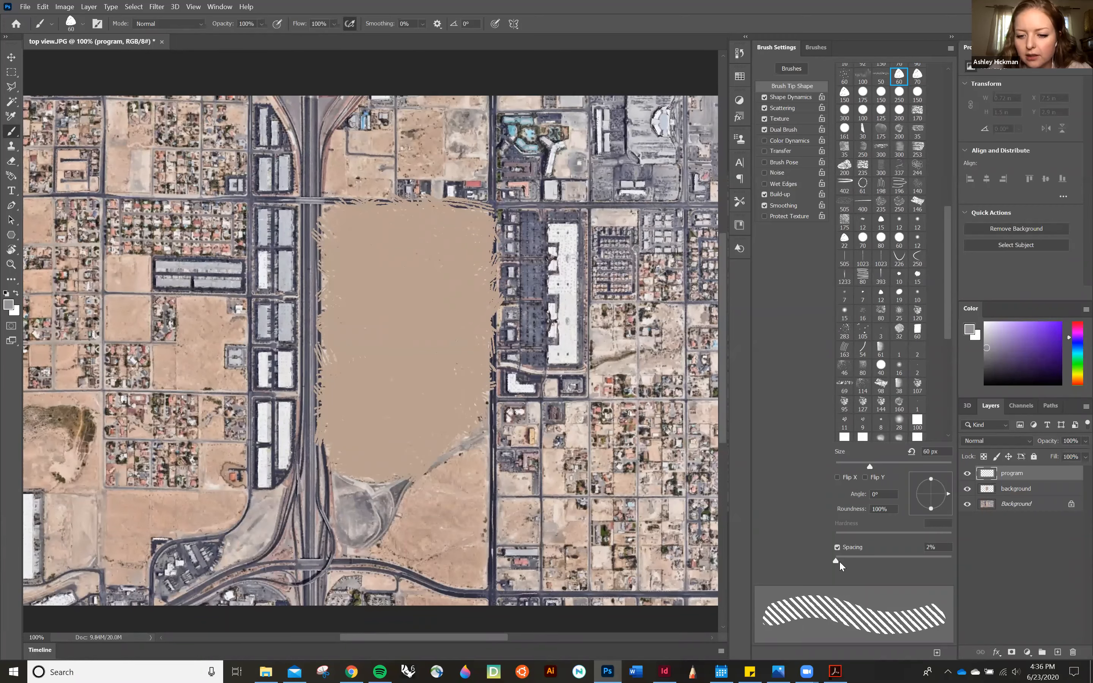
mouse_move(841, 563)
left_mouse_down()
mouse_move(926, 562)
mouse_move(888, 557)
mouse_move(903, 560)
left_mouse_up()
mouse_move(379, 270)
left_mouse_down()
mouse_move(409, 312)
mouse_move(430, 287)
mouse_move(426, 252)
left_mouse_up()
key("ctrl+z")
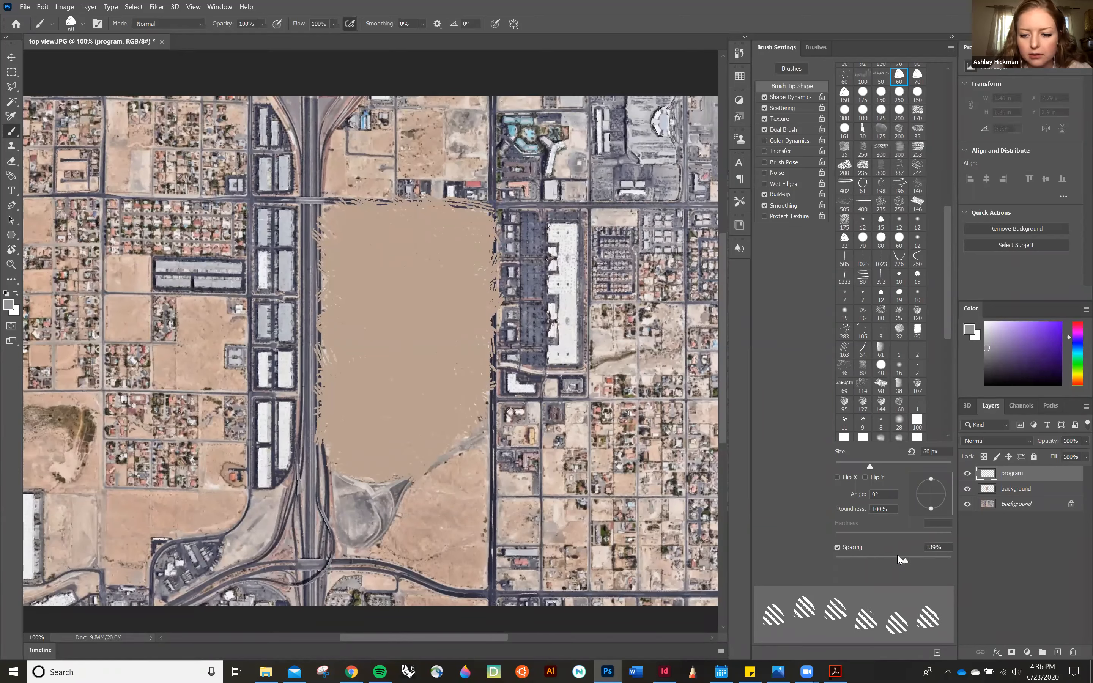
left_click_drag(904, 562, 851, 560)
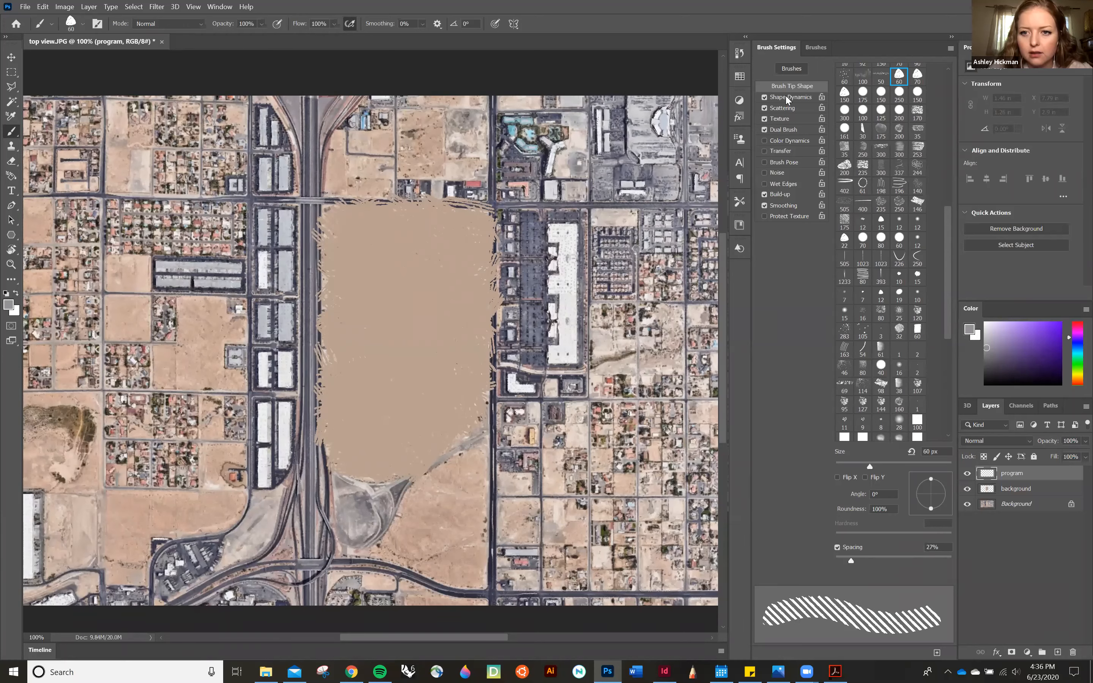
Set the stripe brush's size jitter to 100% and its scatter to 250%
left_click(802, 98)
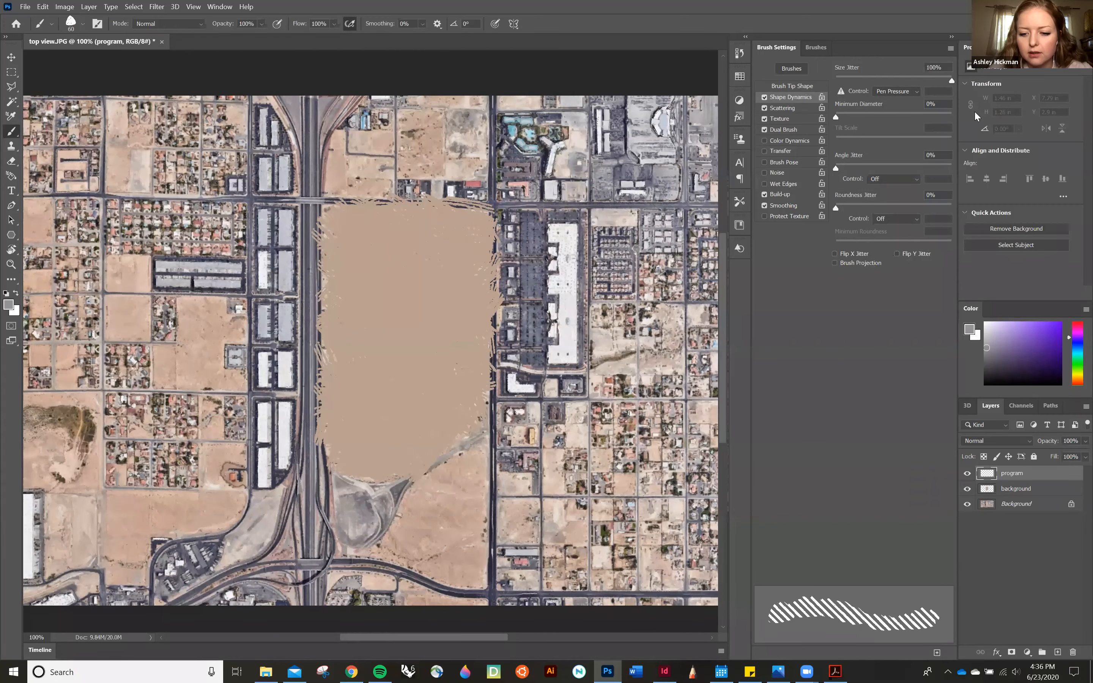
left_click_drag(837, 80, 865, 81)
left_click(783, 109)
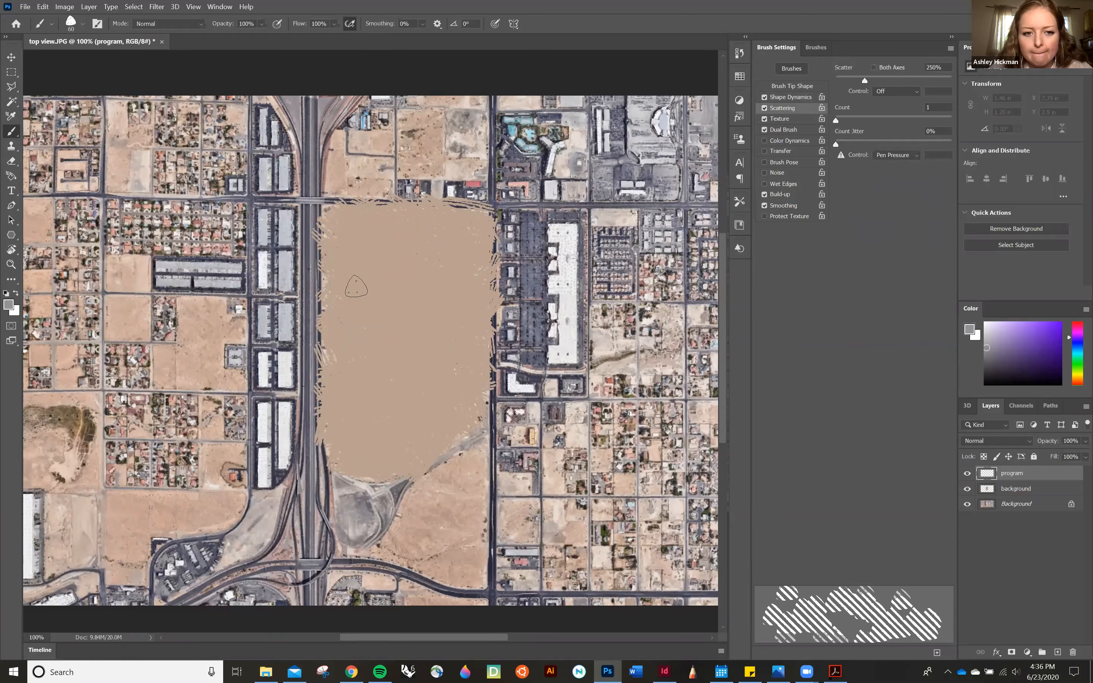
Start saving the adjusted stripe brush as a new preset, cancel it, and return to the brush library
left_click(938, 653)
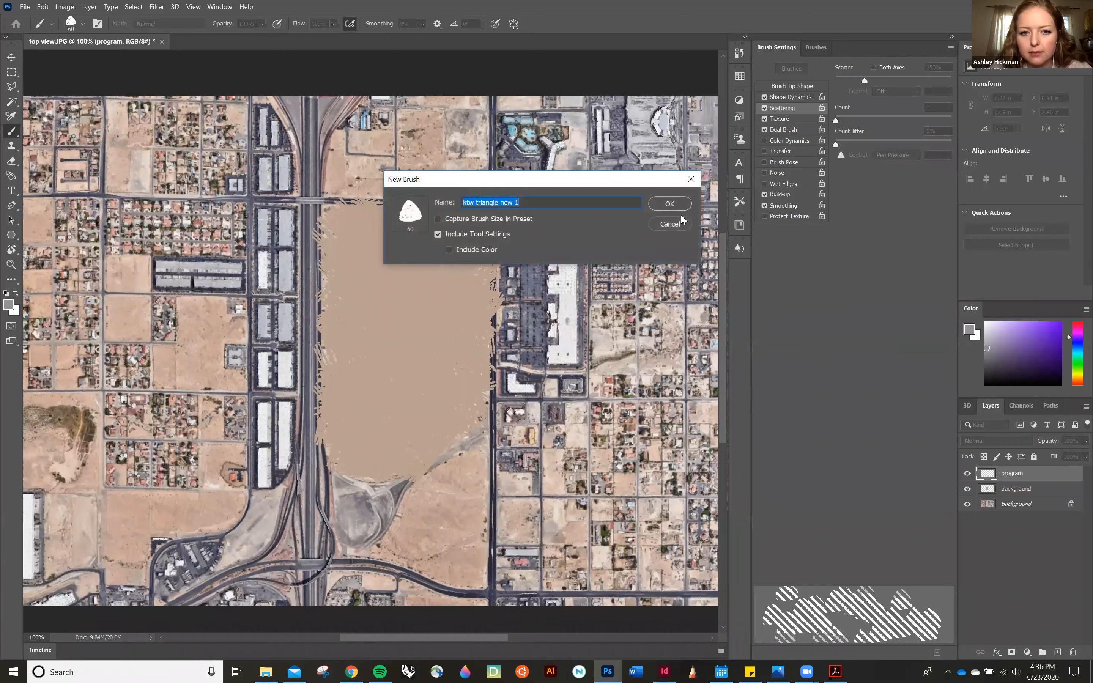
left_click(666, 228)
left_click(815, 48)
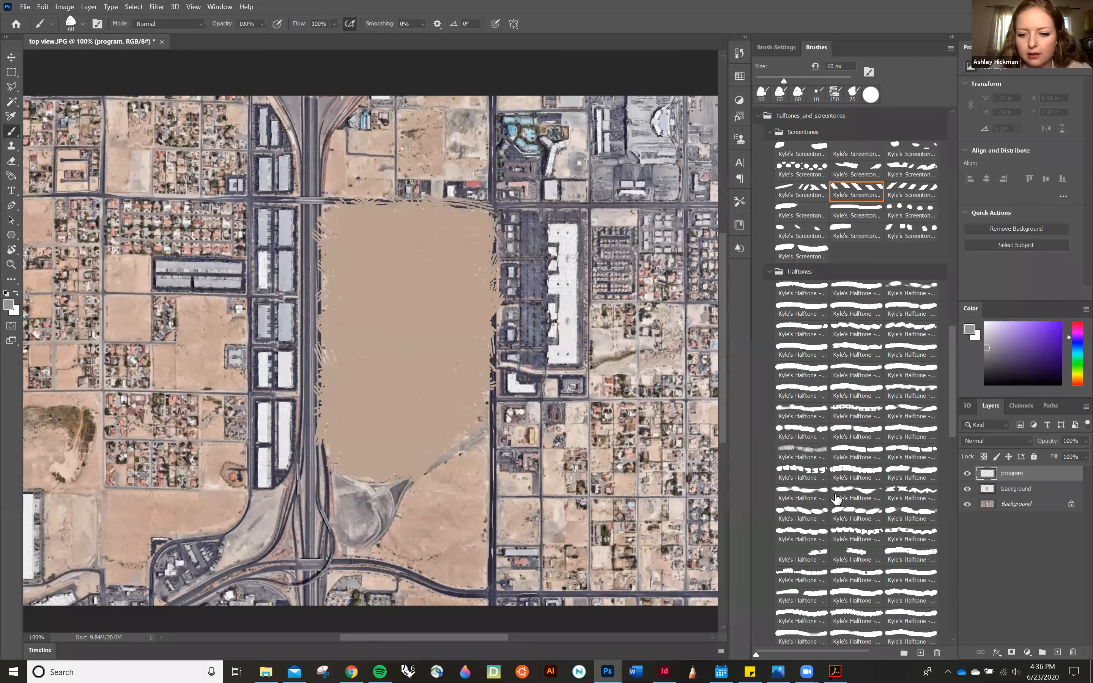
Set up a 70 px brush from the Halftones group with the foreground colour sampled from the large building's white roof
left_click(854, 486)
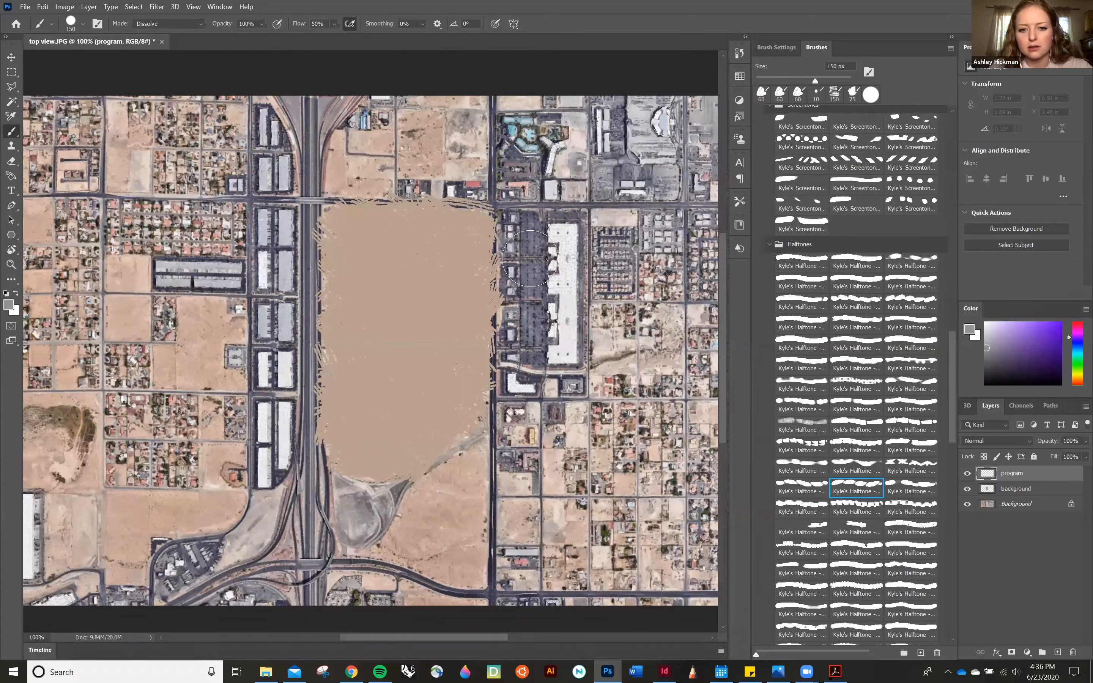
key("bracketleft")
key("bracketleft")
key("bracketleft")
key("bracketleft")
key("bracketleft")
key("bracketleft")
key("bracketleft")
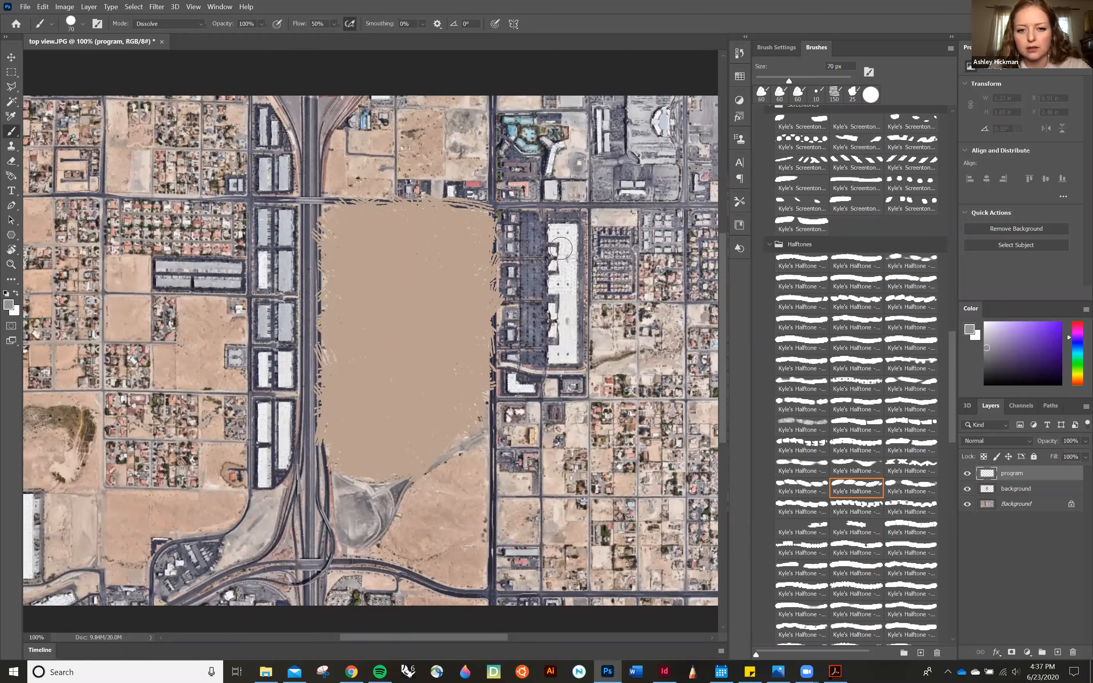
key("i")
left_click(563, 244)
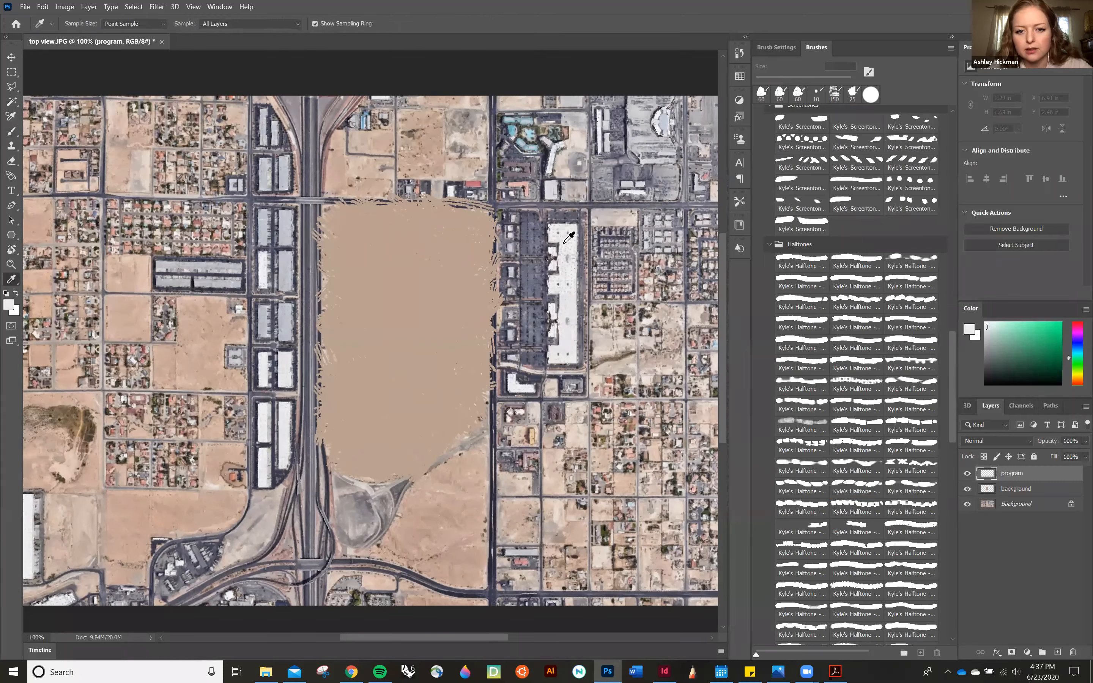
Paint three separate solid white building blocks inside the tan site area on the program layer with the 60 px brush
left_click(12, 131)
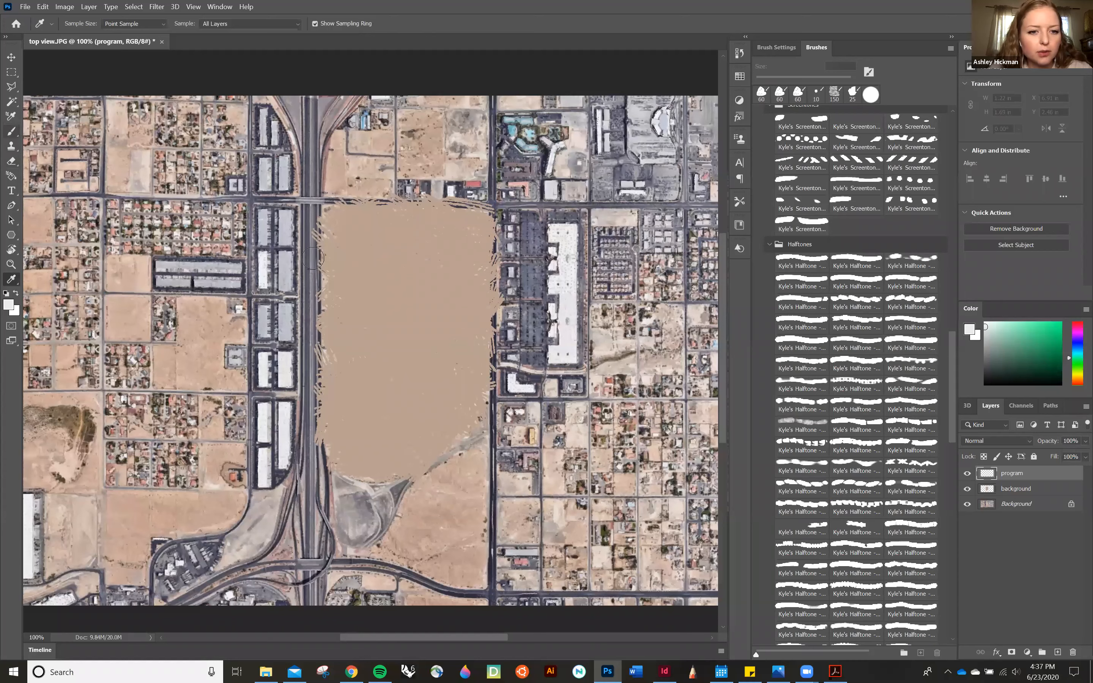
mouse_move(345, 217)
left_mouse_down()
mouse_move(341, 295)
mouse_move(397, 296)
mouse_move(400, 227)
mouse_move(351, 222)
mouse_move(360, 279)
mouse_move(377, 231)
mouse_move(384, 285)
left_mouse_up()
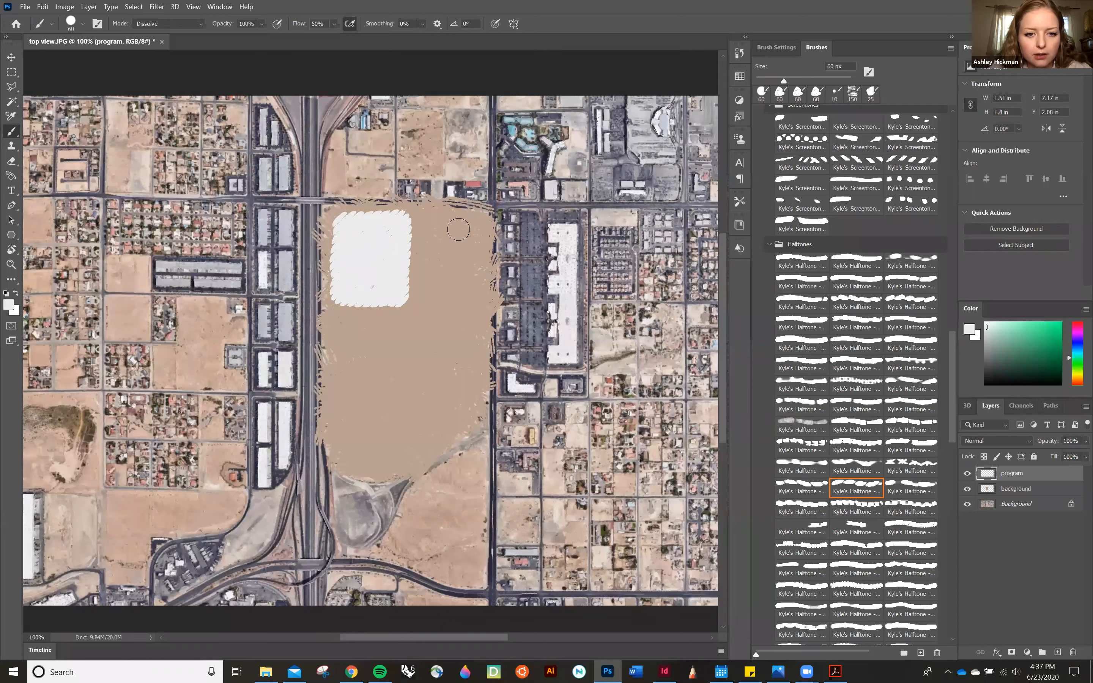
mouse_move(435, 226)
left_mouse_down()
mouse_move(433, 321)
mouse_move(459, 352)
mouse_move(476, 349)
left_mouse_up()
mouse_move(471, 221)
left_mouse_down()
mouse_move(445, 223)
mouse_move(455, 345)
mouse_move(458, 254)
mouse_move(465, 335)
left_mouse_up()
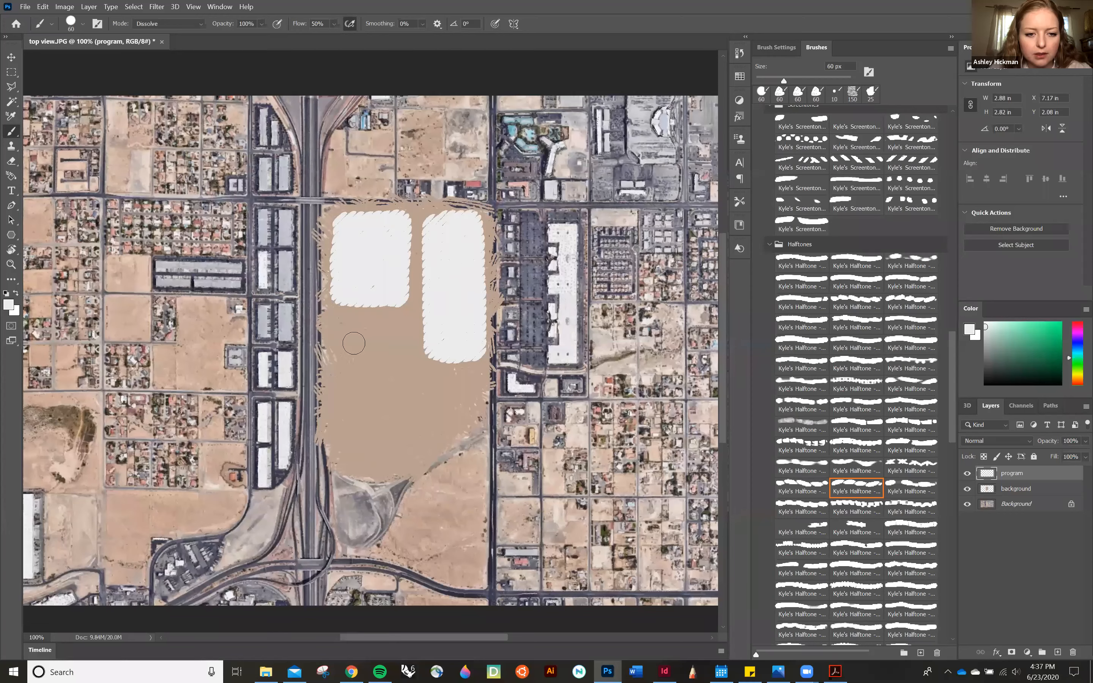
left_click(352, 339)
mouse_move(347, 436)
left_mouse_down()
mouse_move(392, 446)
mouse_move(410, 425)
mouse_move(407, 335)
mouse_move(354, 334)
mouse_move(364, 351)
mouse_move(362, 423)
mouse_move(368, 345)
mouse_move(377, 428)
mouse_move(387, 352)
mouse_move(398, 405)
mouse_move(397, 433)
mouse_move(354, 435)
mouse_move(351, 447)
mouse_move(414, 449)
mouse_move(423, 417)
left_mouse_up()
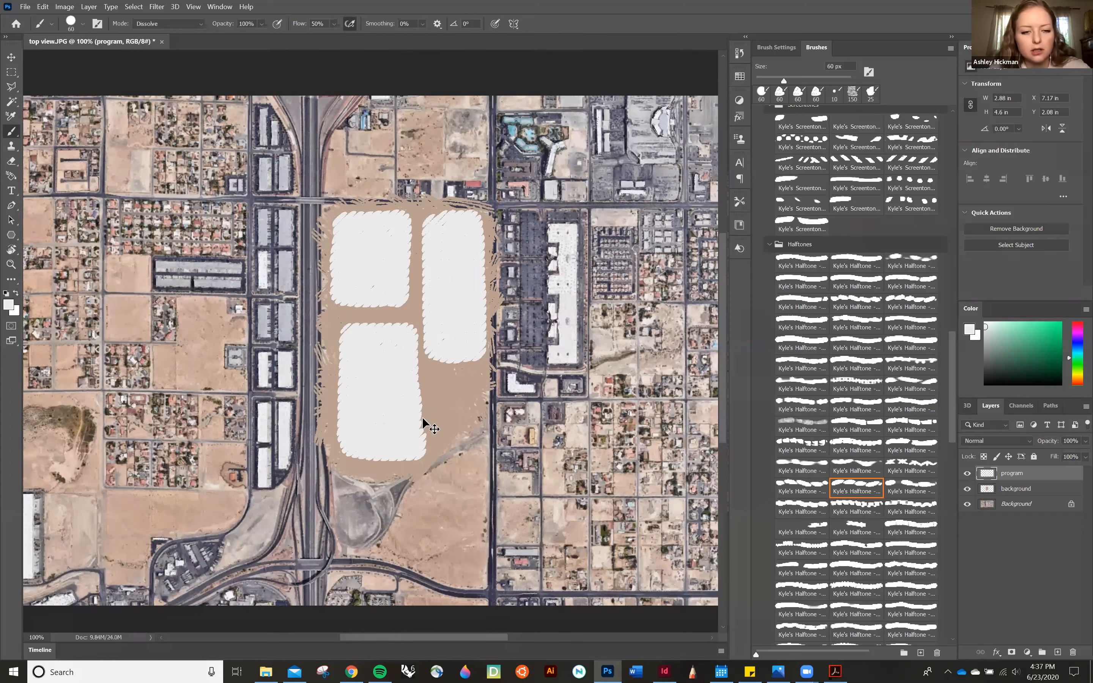
Set up a 25 px solid brush from the Halftones group with the foreground colour sampled from the grey-blue road
key("ctrl+minus")
key("ctrl+minus")
key("ctrl+plus")
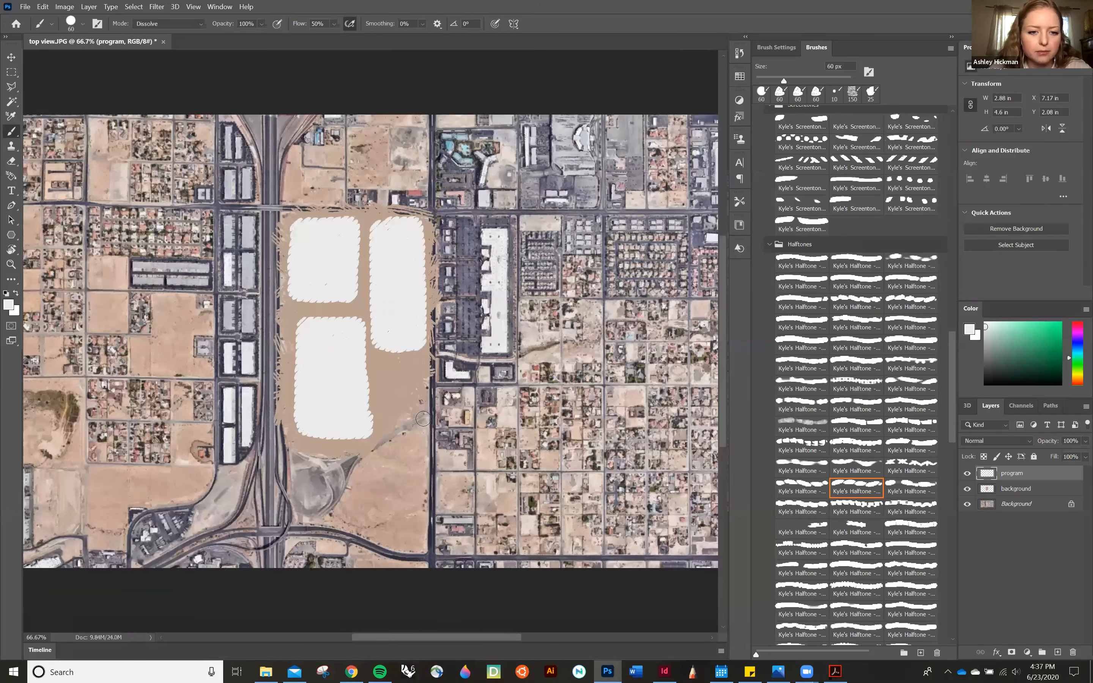
key("ctrl+minus")
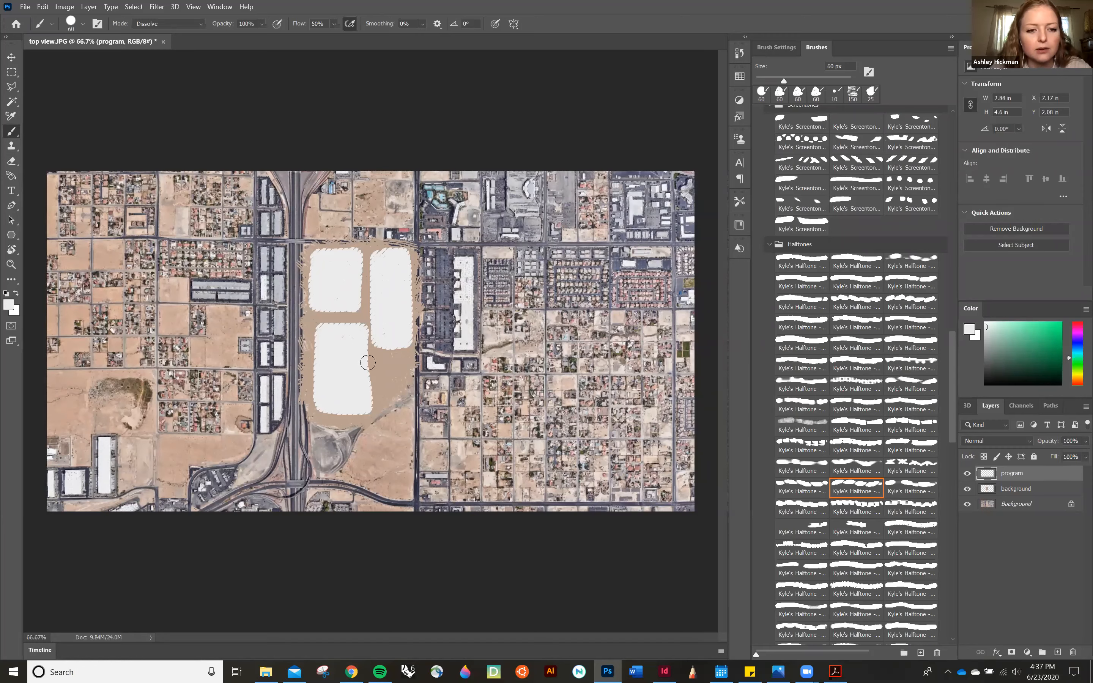
scroll(853, 438, "up", 3)
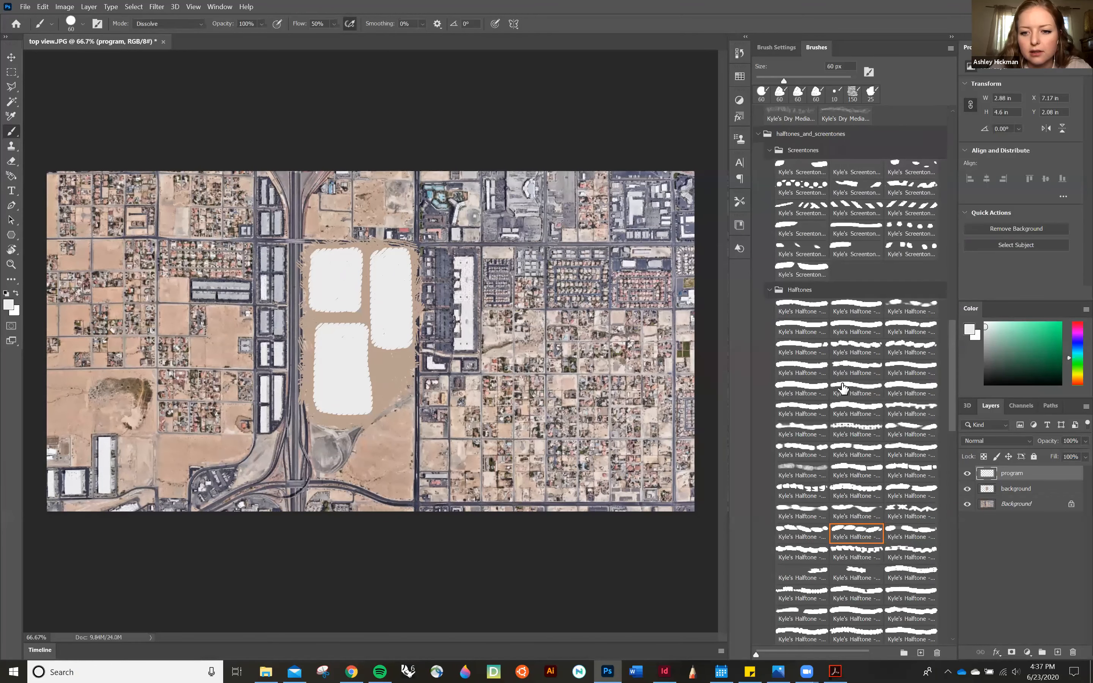
left_click(800, 355)
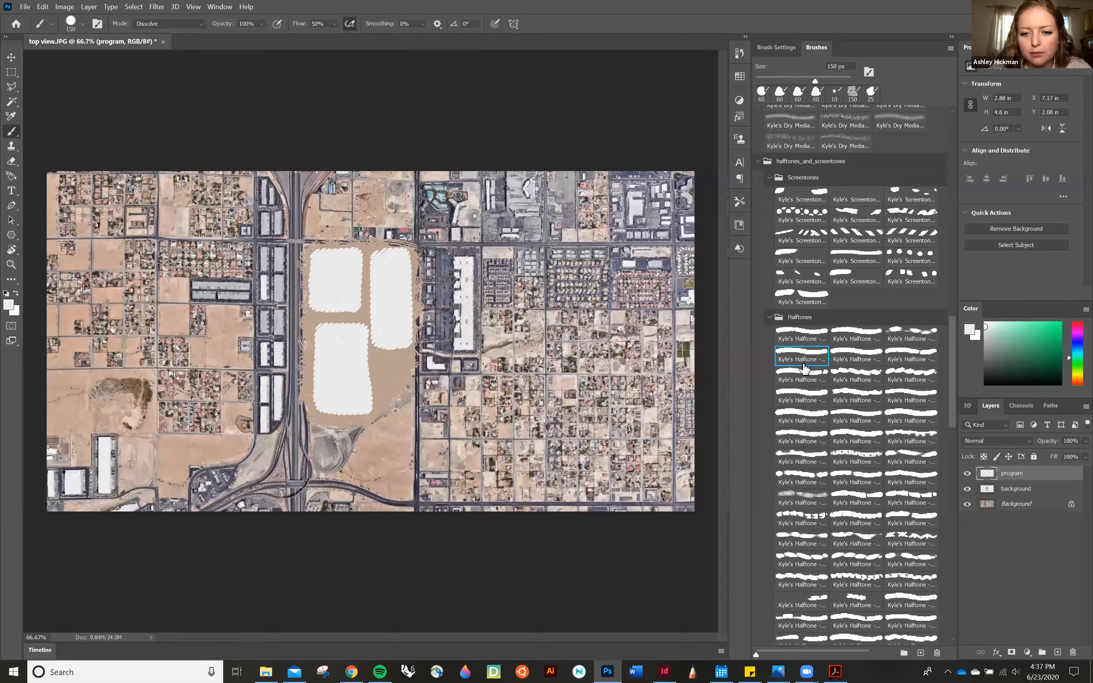
key("bracketleft")
key("bracketleft")
key("bracketleft")
key("bracketleft")
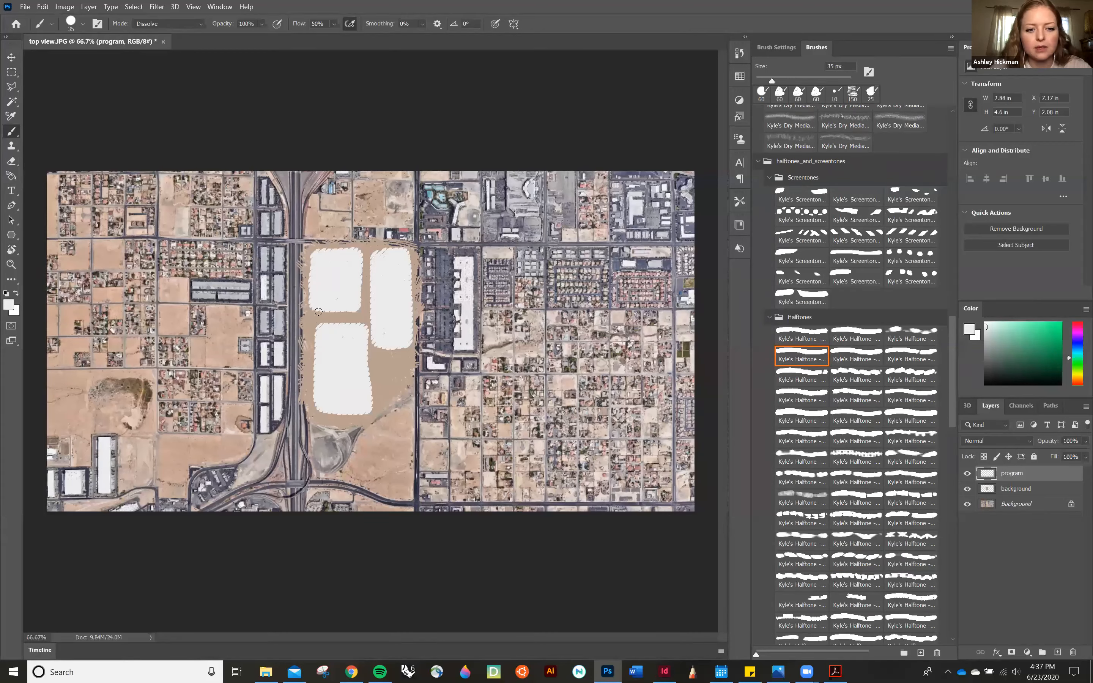
key("i")
left_click(253, 241)
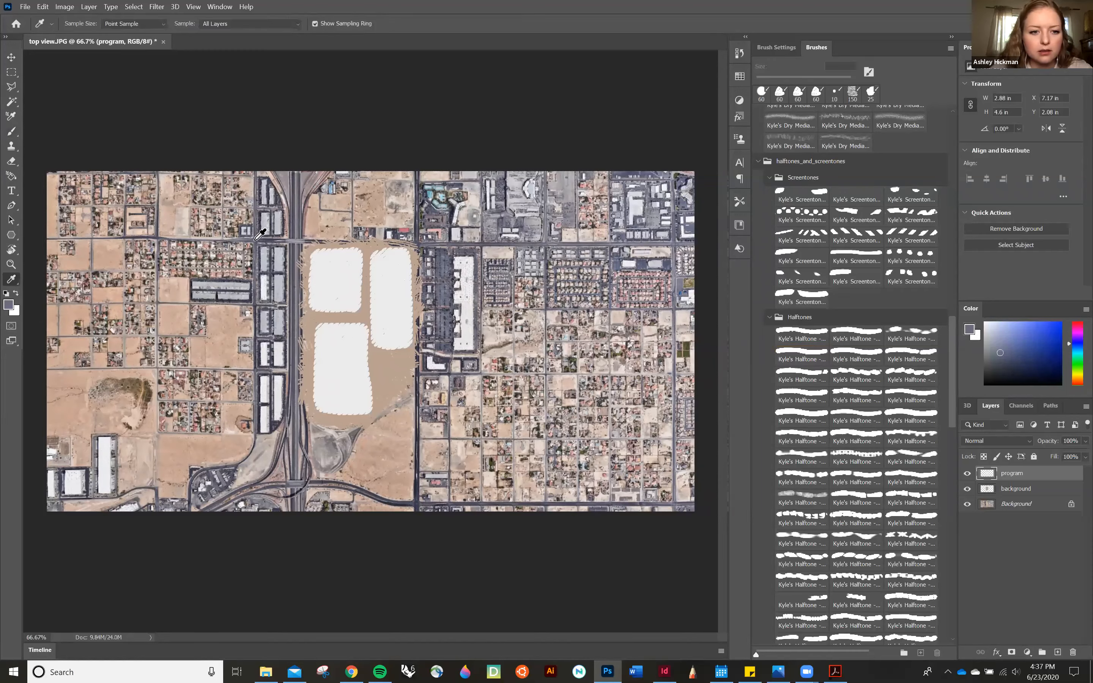
left_click(803, 357)
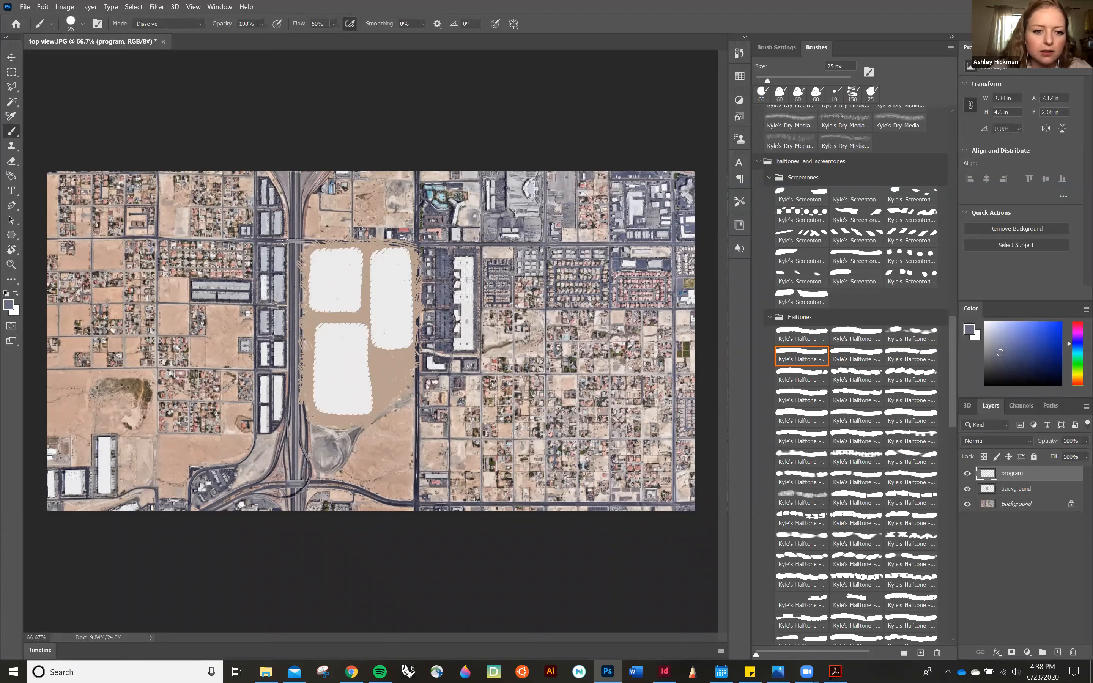
Paint connected straight strokes over the horizontal road along the site's north edge, across the full width of the map
left_click(49, 238)
left_click(156, 238, "shift")
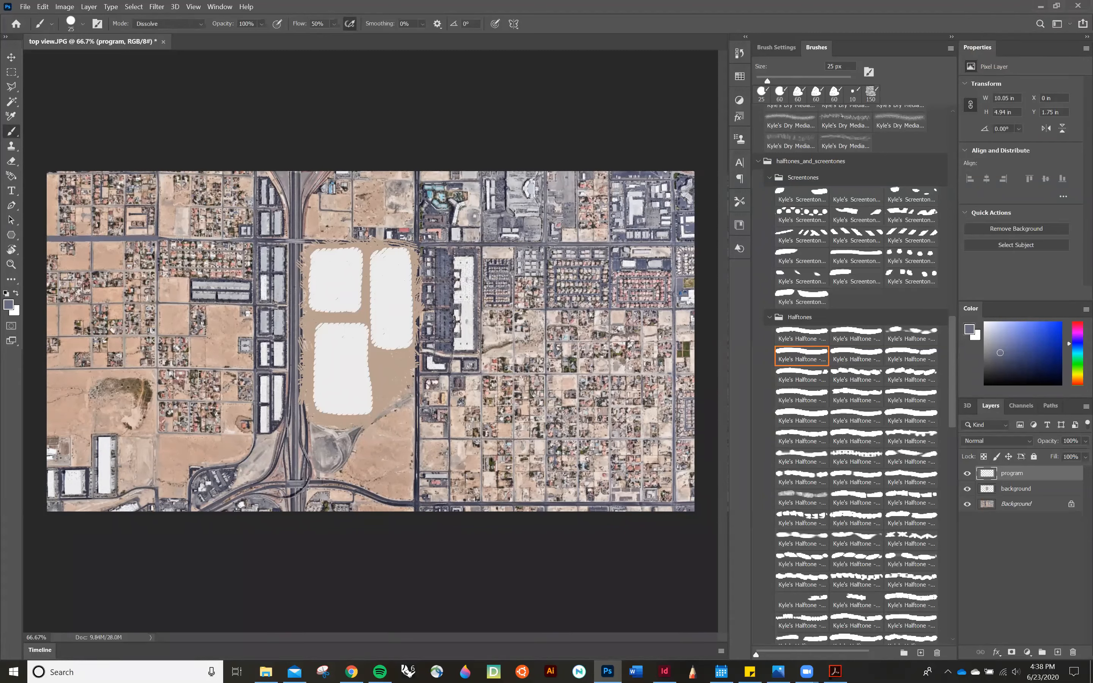
left_click(288, 241, "shift")
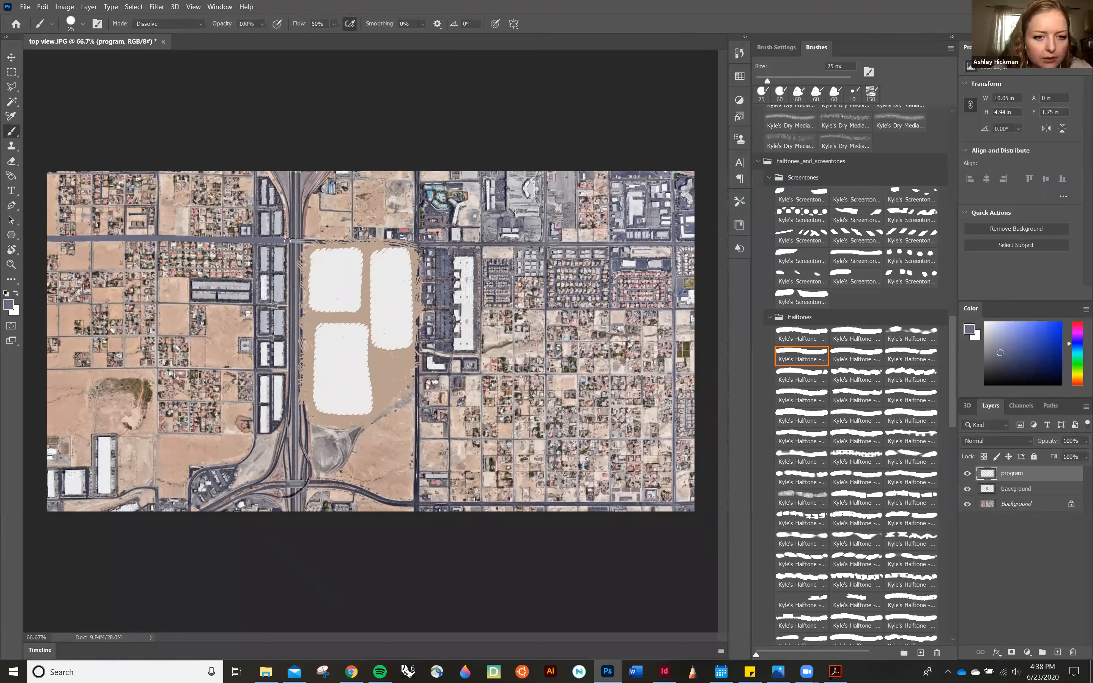
left_click(417, 245, "shift")
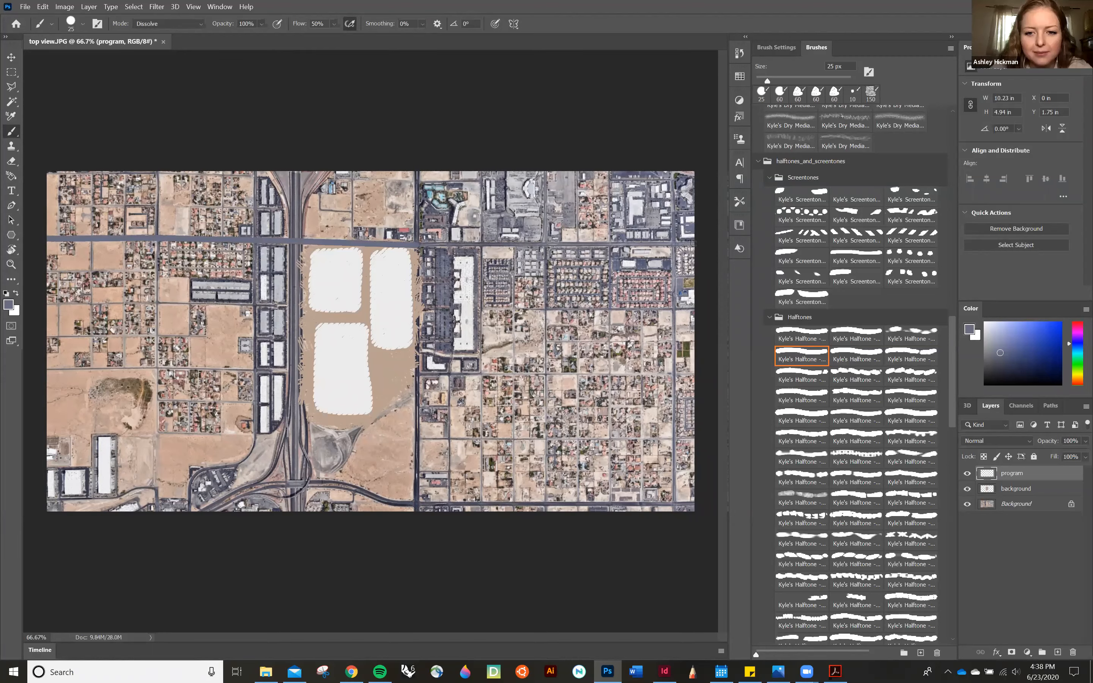
left_click(693, 244, "shift")
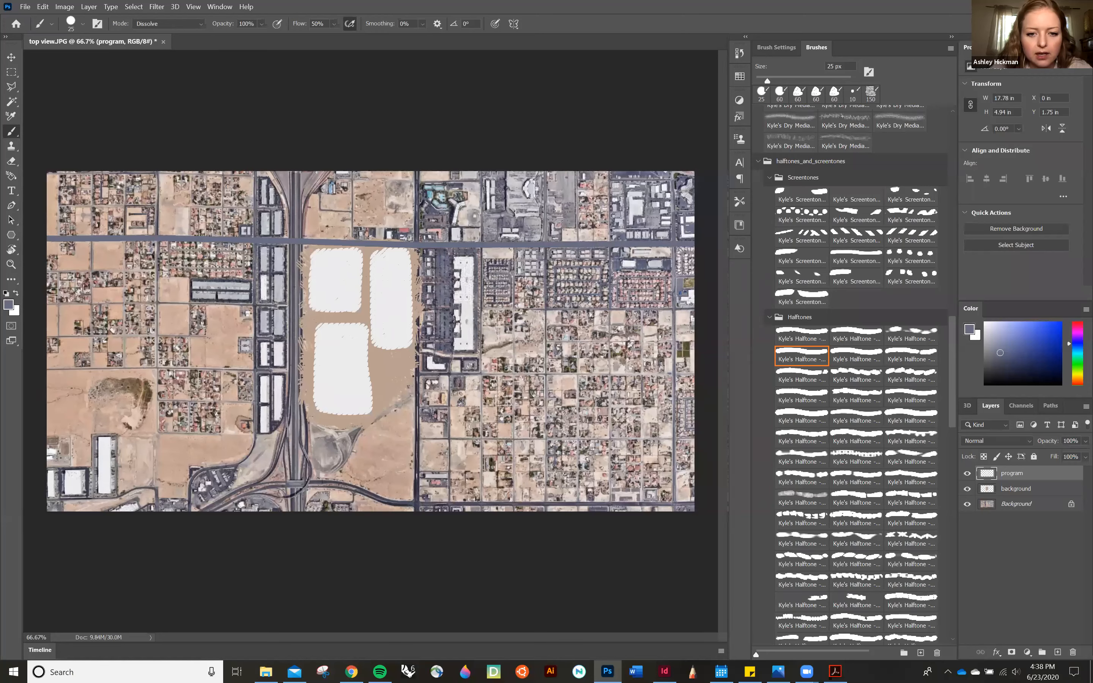
Try a closed loop of connected strokes over the neighbourhood east of the site, and undo all of its segments
mouse_move(501, 305)
left_mouse_down()
mouse_move(592, 375)
mouse_move(579, 427)
mouse_move(515, 435)
mouse_move(485, 379)
mouse_move(489, 313)
left_mouse_up()
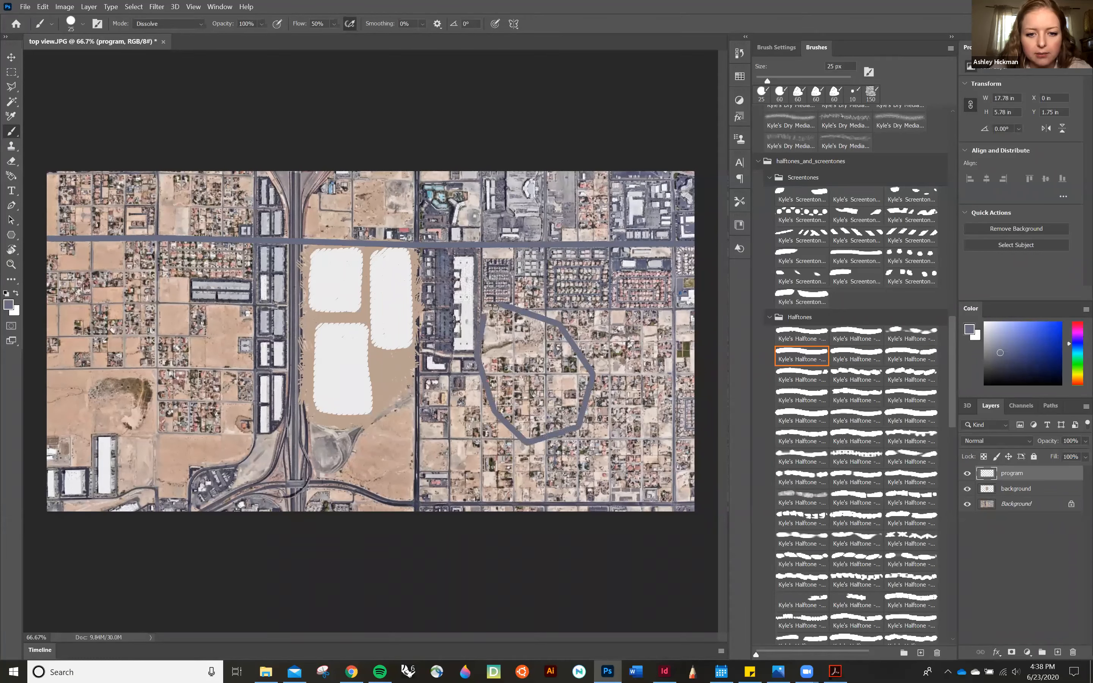
key("ctrl+z")
key("ctrl+z")
key("ctrl+z")
key("ctrl+z")
key("ctrl+z")
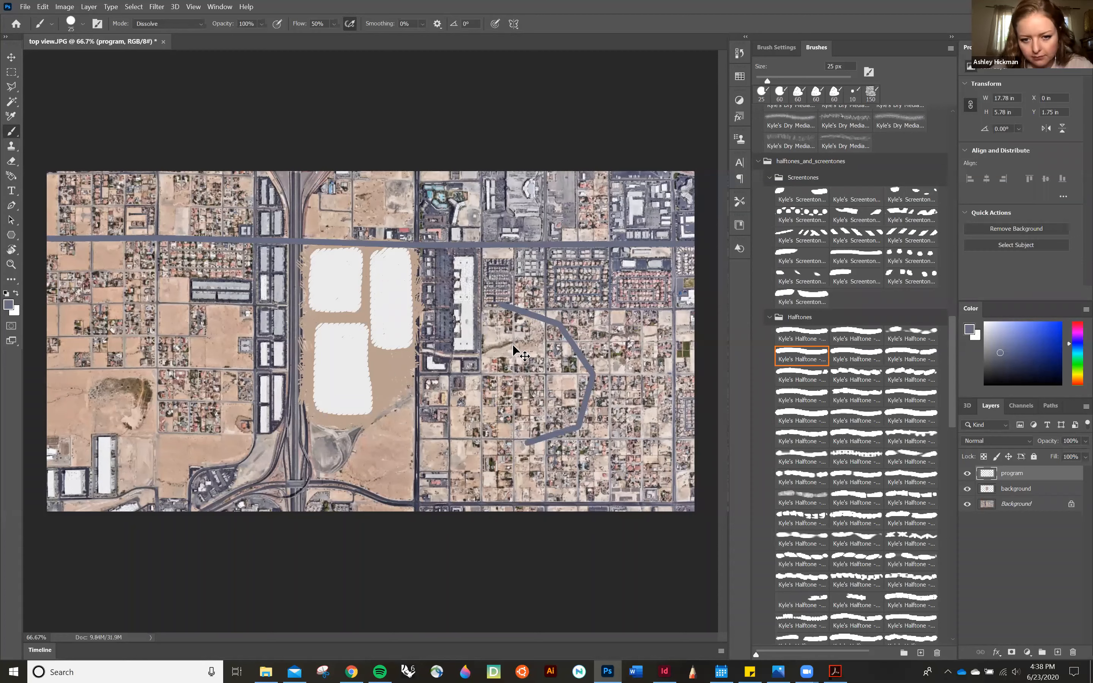
key("ctrl+z")
key("ctrl+z")
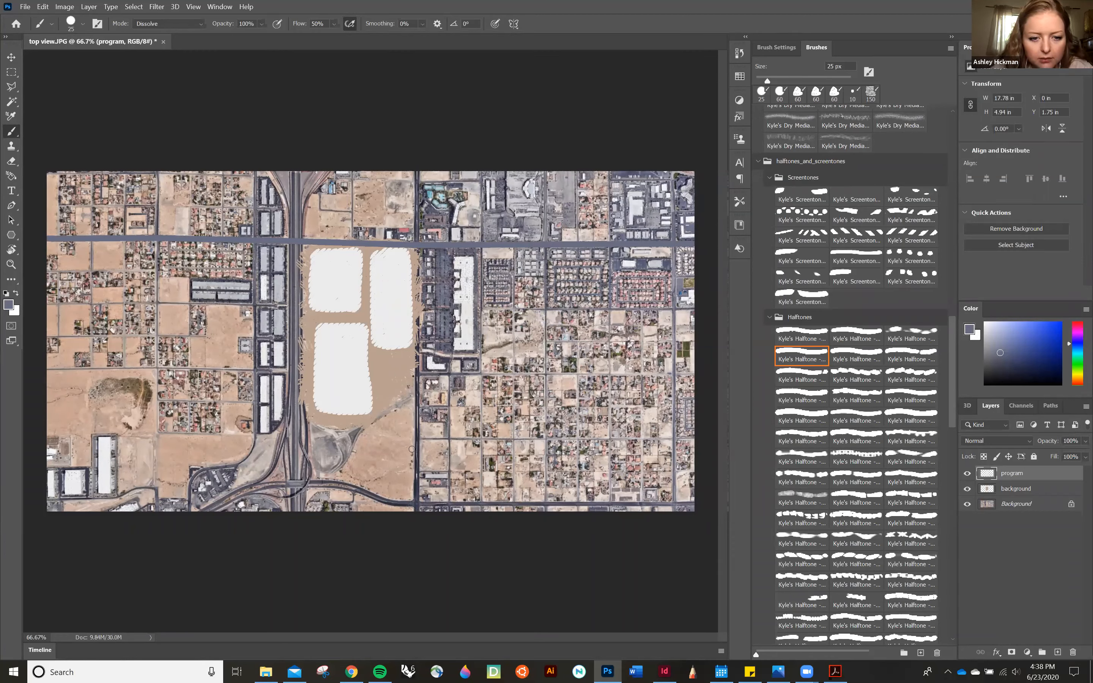
Paint straight strokes over the roads along the site's east and west sides and over two more roads farther east
left_click(417, 512, "shift")
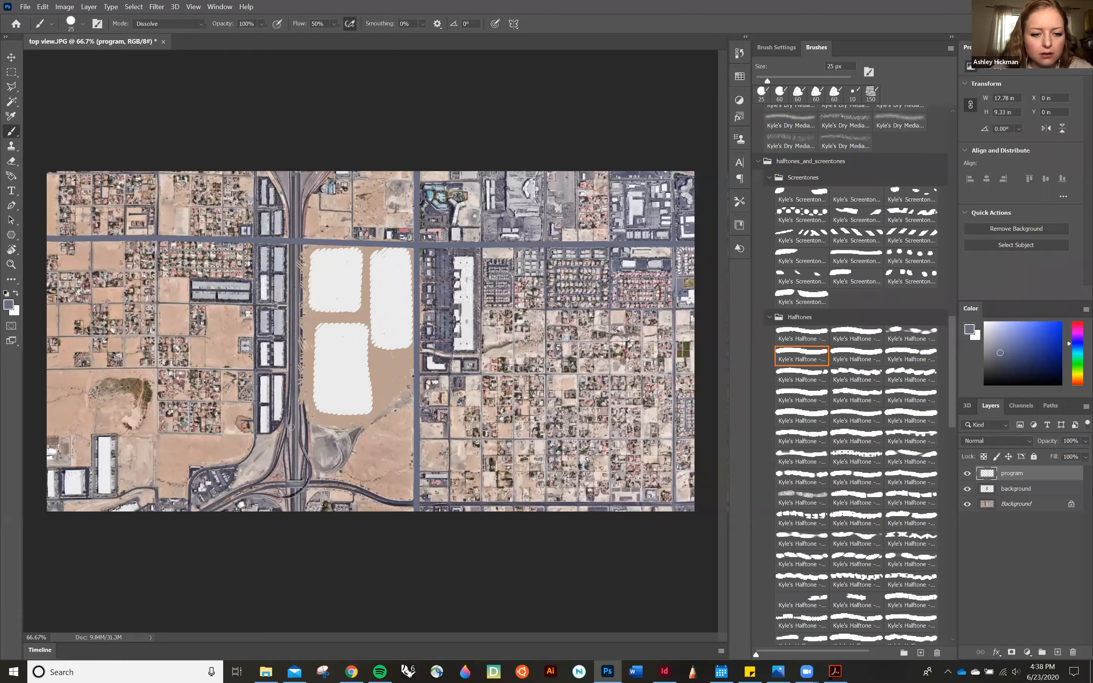
left_click_drag(292, 509, 293, 246)
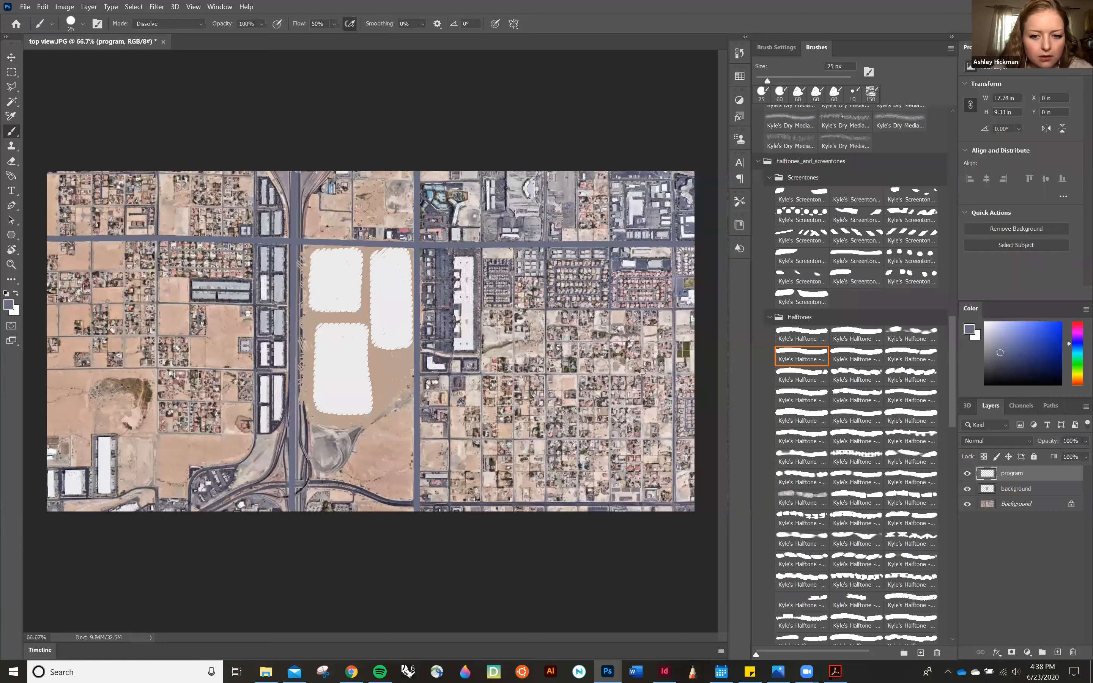
left_click(694, 375, "shift")
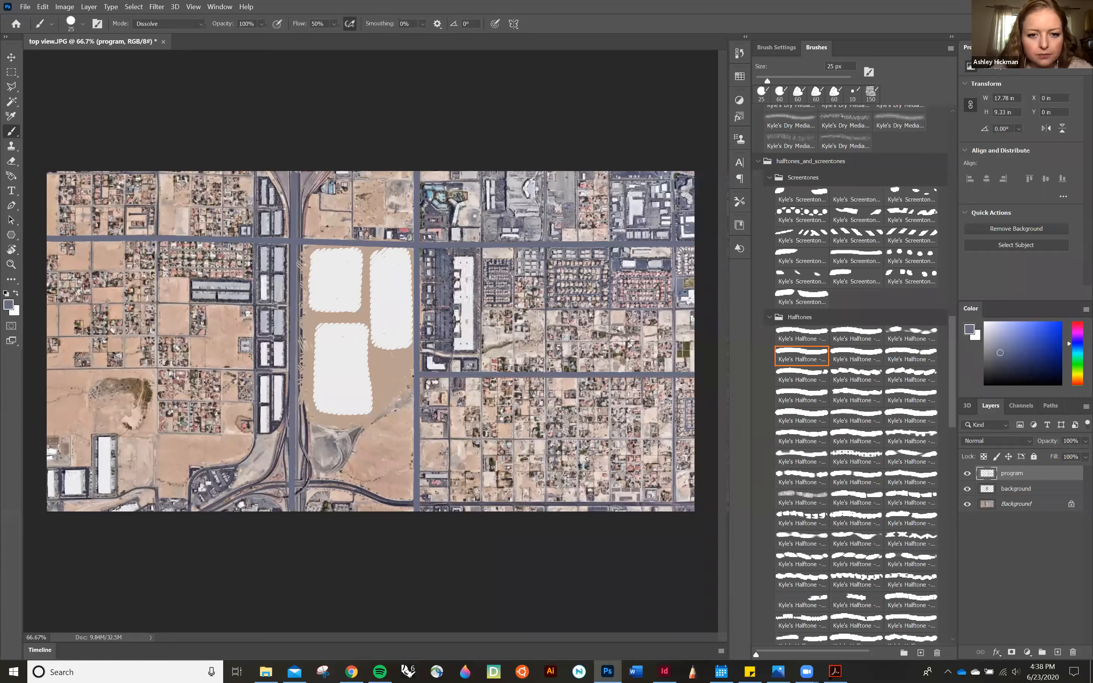
left_click(483, 371, "shift")
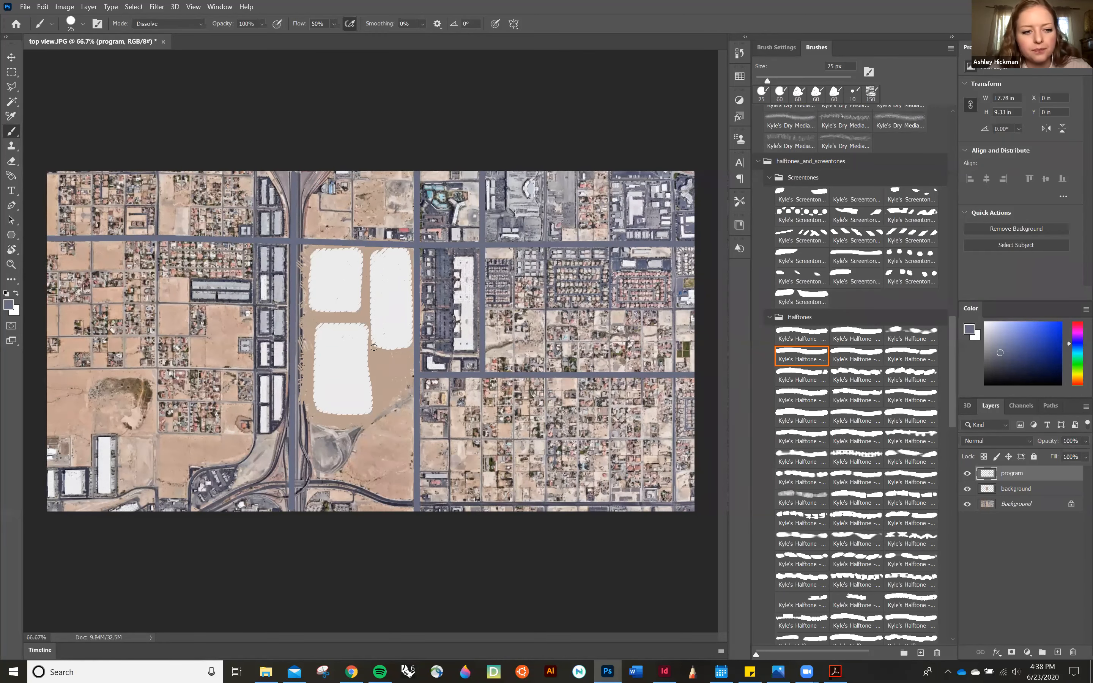
Choose the Scribbler Circles brush from the Winter Brushes group and sample a grey-blue foreground colour for it
key("ctrl+plus")
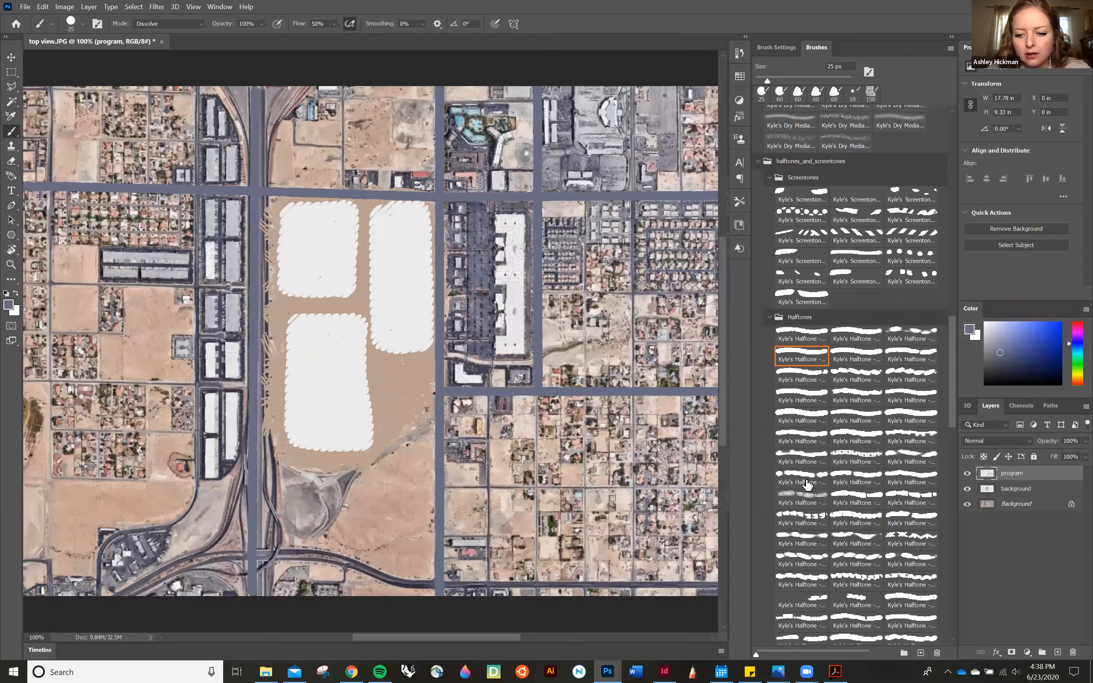
scroll(867, 500, "down", 1)
scroll(868, 501, "down", 3)
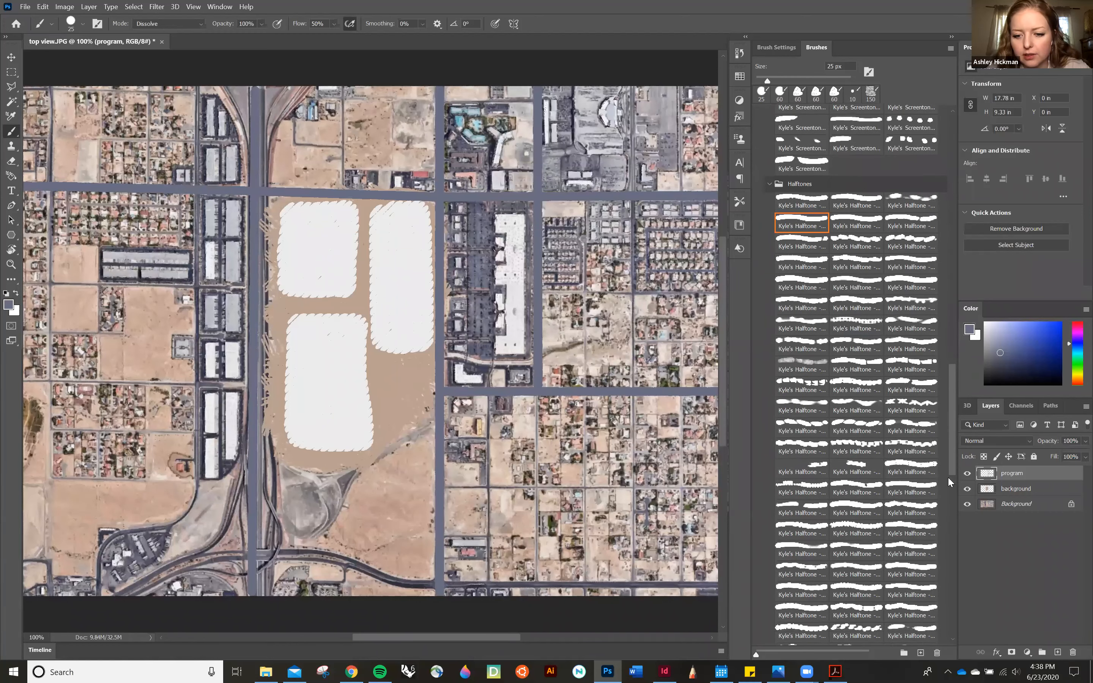
scroll(948, 477, "down", 15)
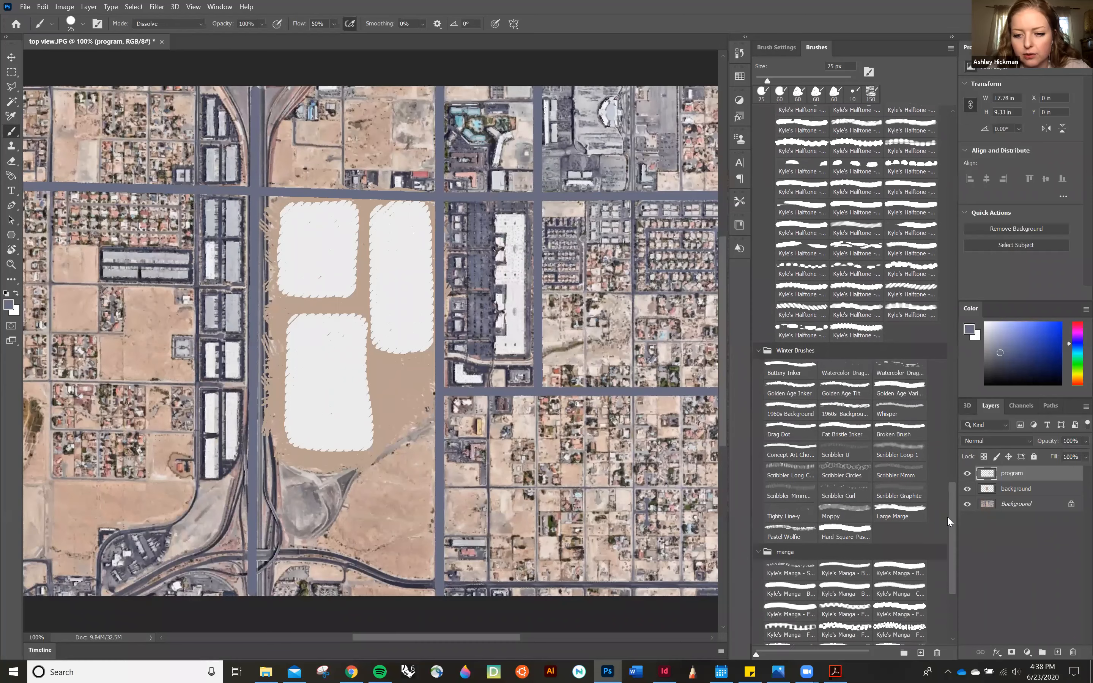
scroll(947, 520, "down", 1)
left_click(844, 461)
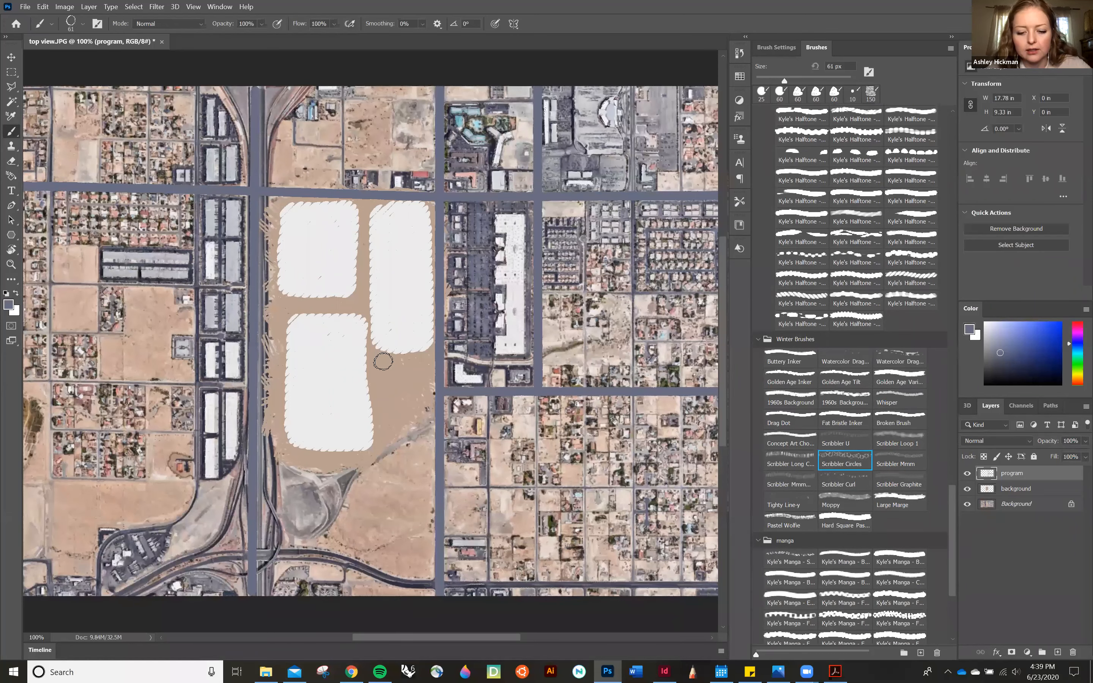
key("i")
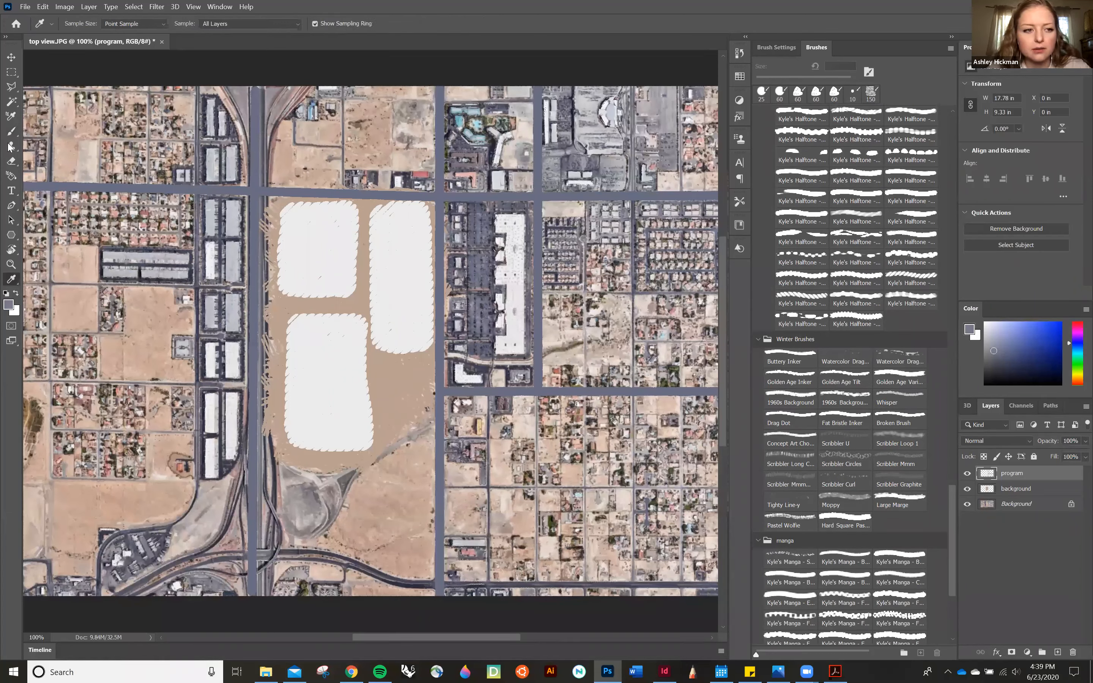
left_click(11, 132)
Try circle-pattern strokes over the lower white block with the 61 px Scribbler Circles brush, and undo them
left_click_drag(228, 404, 384, 406)
mouse_move(446, 425)
left_mouse_down()
mouse_move(399, 426)
mouse_move(368, 386)
mouse_move(342, 383)
mouse_move(334, 407)
left_mouse_up()
key("ctrl+z")
left_click_drag(313, 357, 312, 418)
left_click_drag(335, 361, 334, 422)
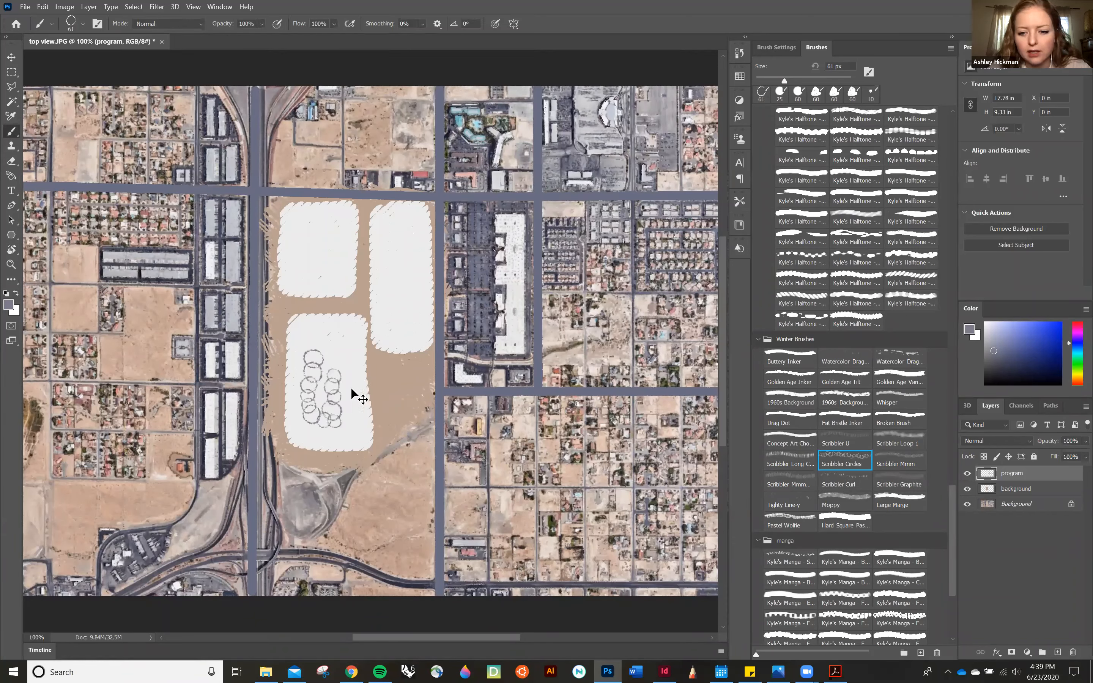
key("ctrl+z")
Choose the 393 px wedge-shaped brush from the manga group, try a stroke across the white blocks, and undo it
left_click_drag(952, 505, 950, 557)
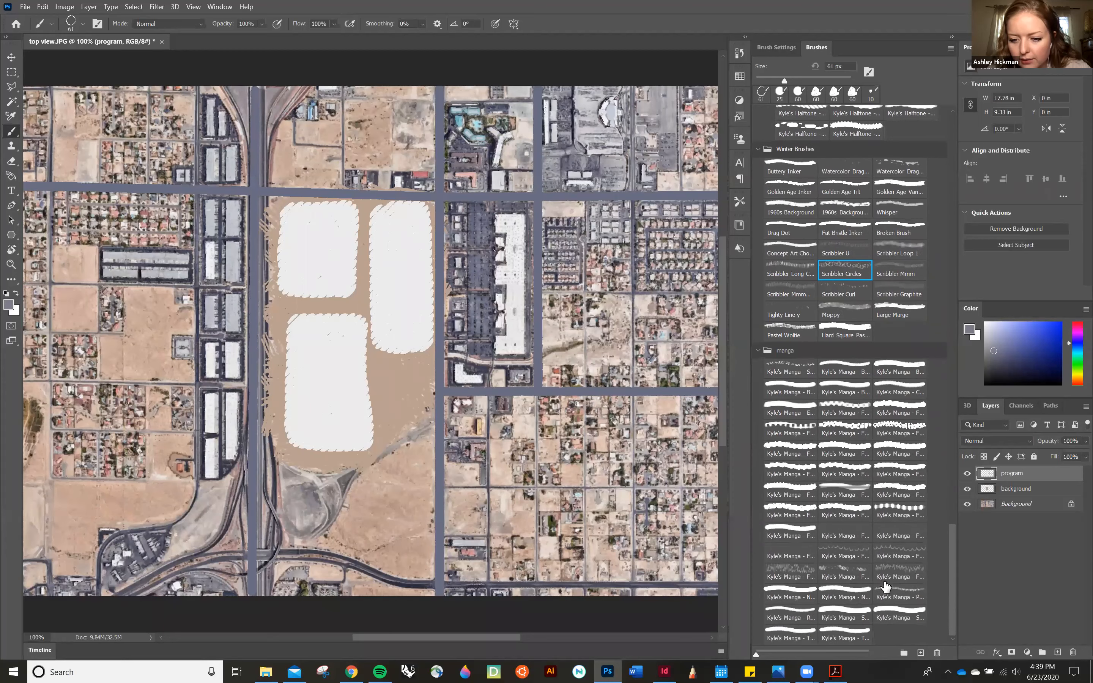
left_click(898, 572)
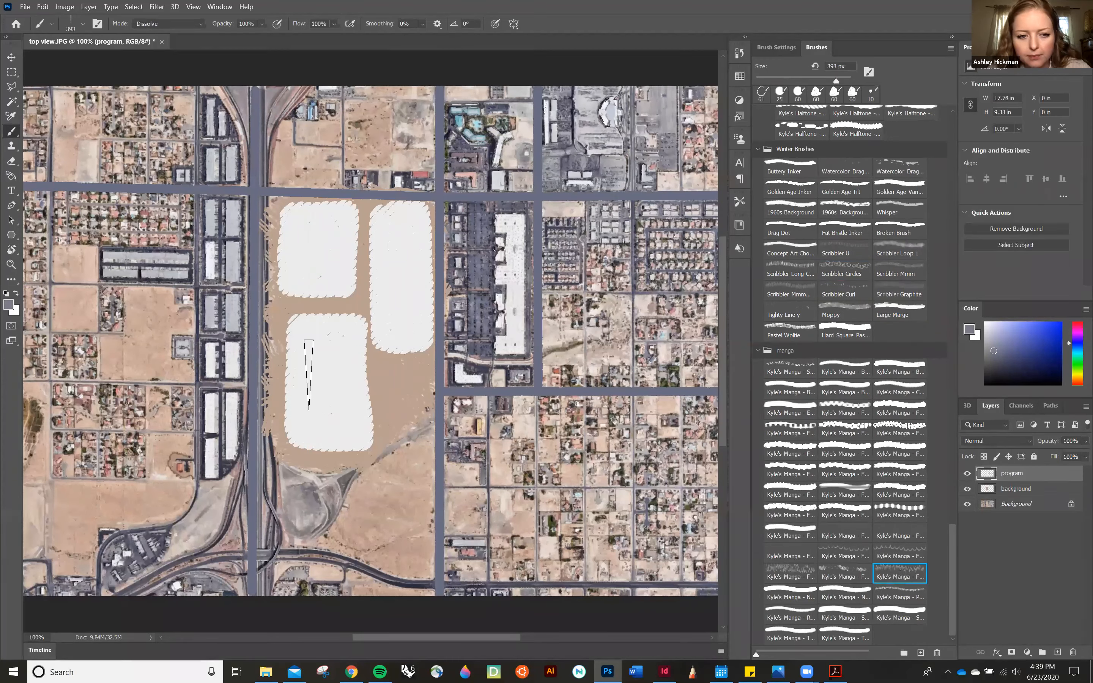
left_click_drag(309, 375, 437, 379)
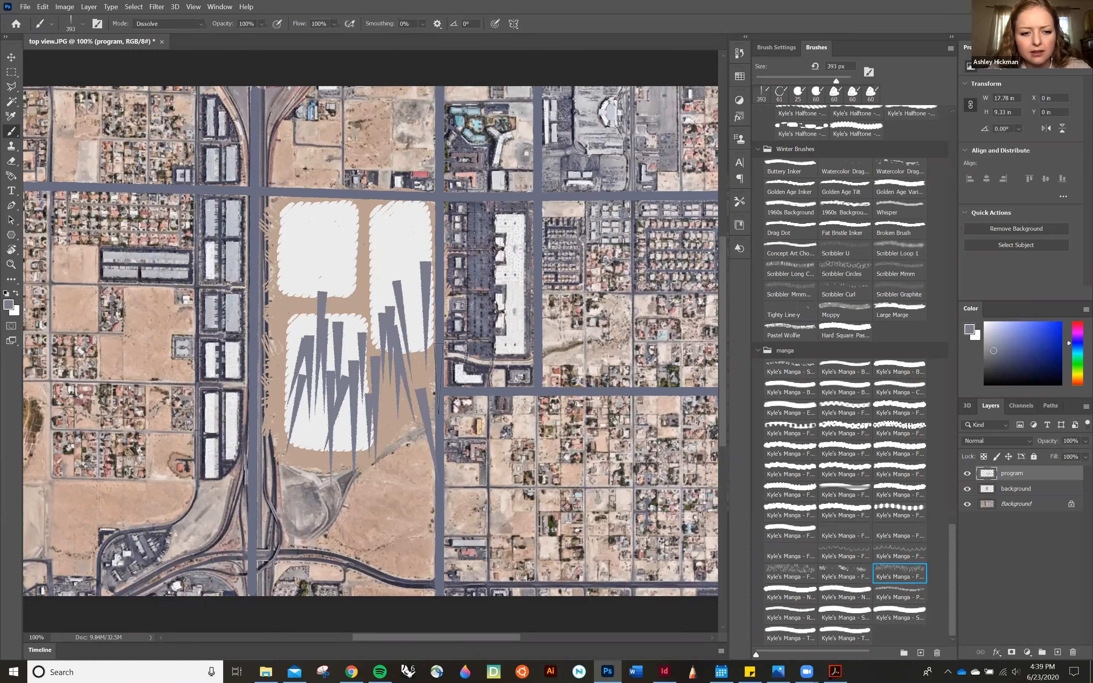
scroll(344, 359, "up", 1)
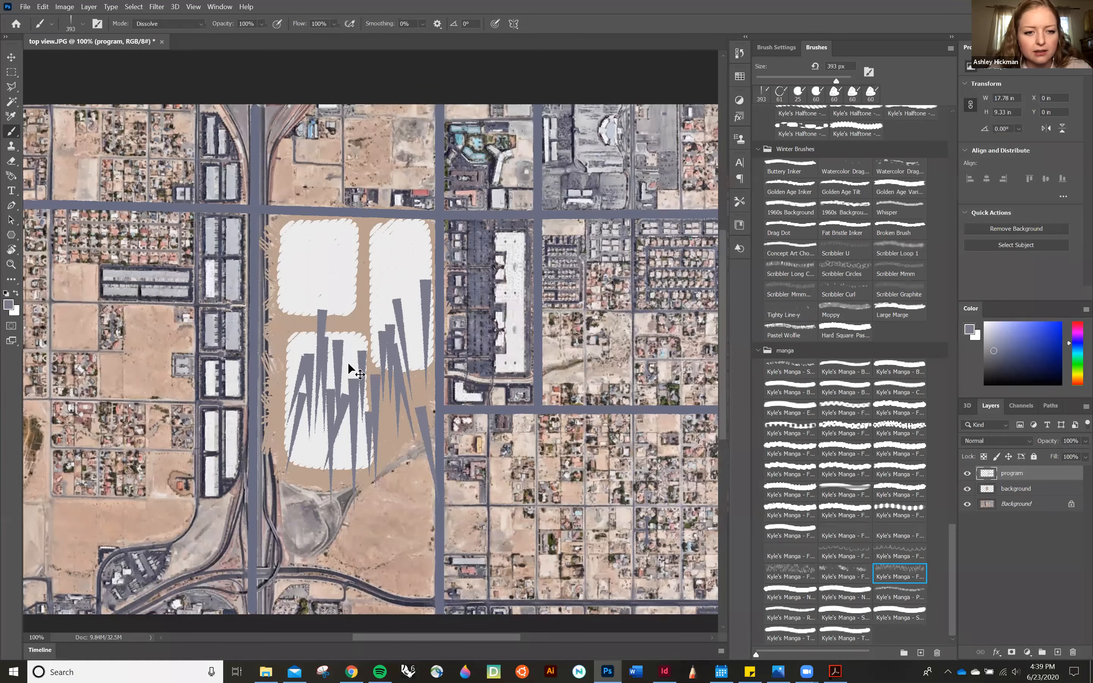
key("ctrl+z")
Try another manga wedge stroke and a single wedge stamp between the two left white blocks, and undo both
left_click_drag(288, 293, 402, 308)
key("ctrl+z")
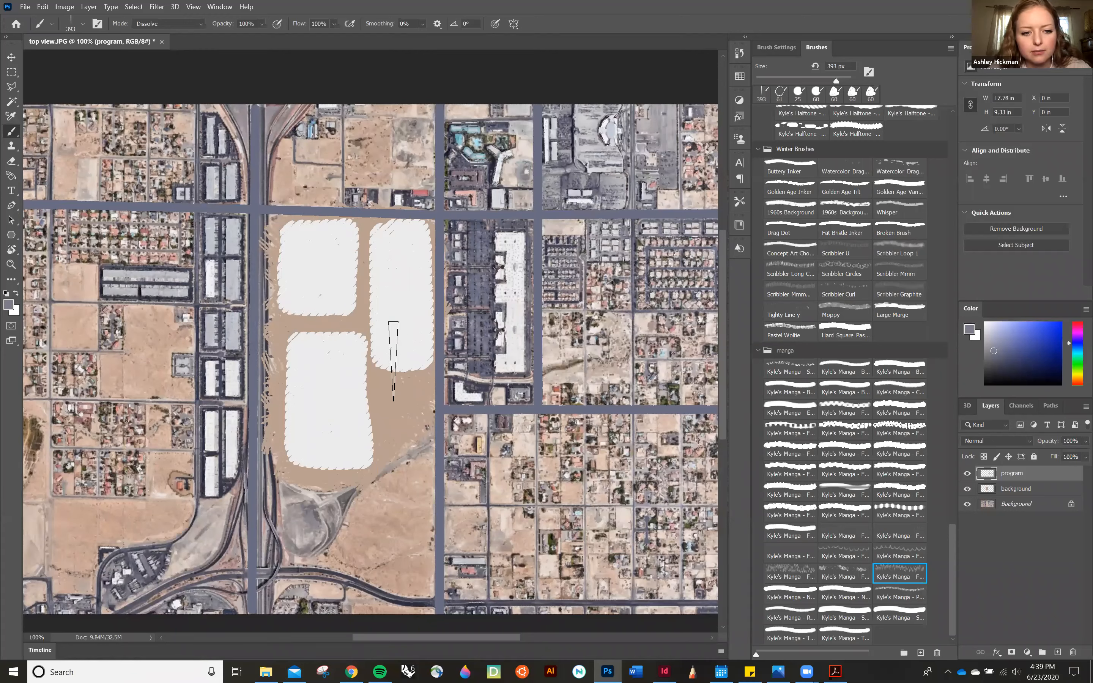
left_click(331, 353)
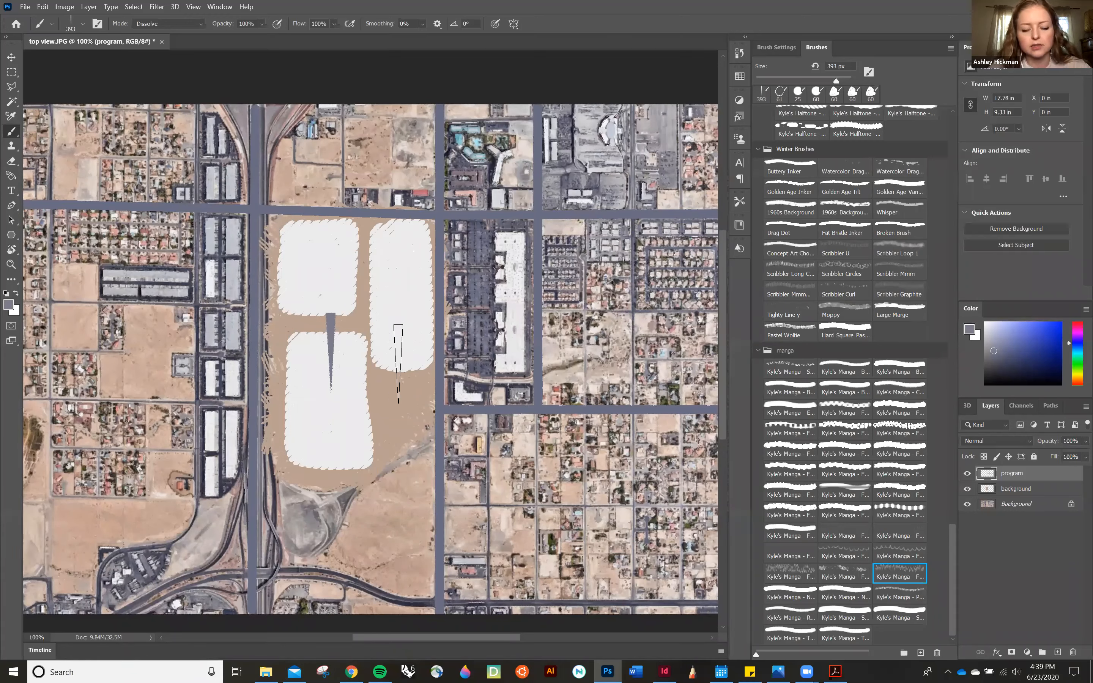
key("ctrl+z")
scroll(489, 415, "down", 1)
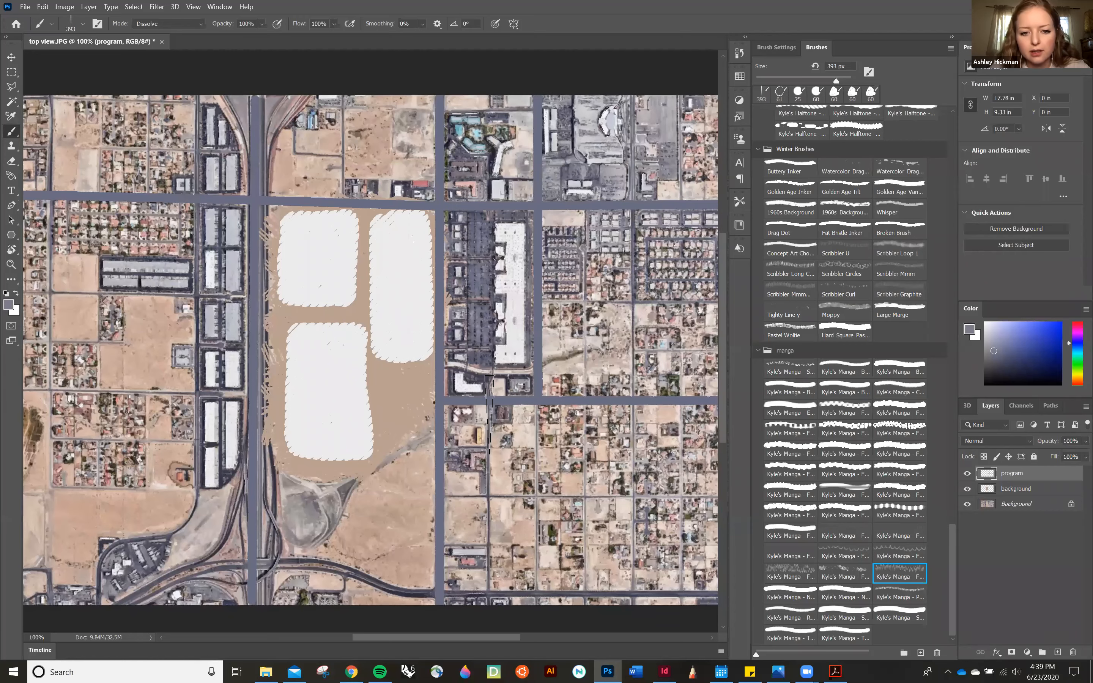
scroll(489, 415, "down", 1)
scroll(488, 411, "up", 3)
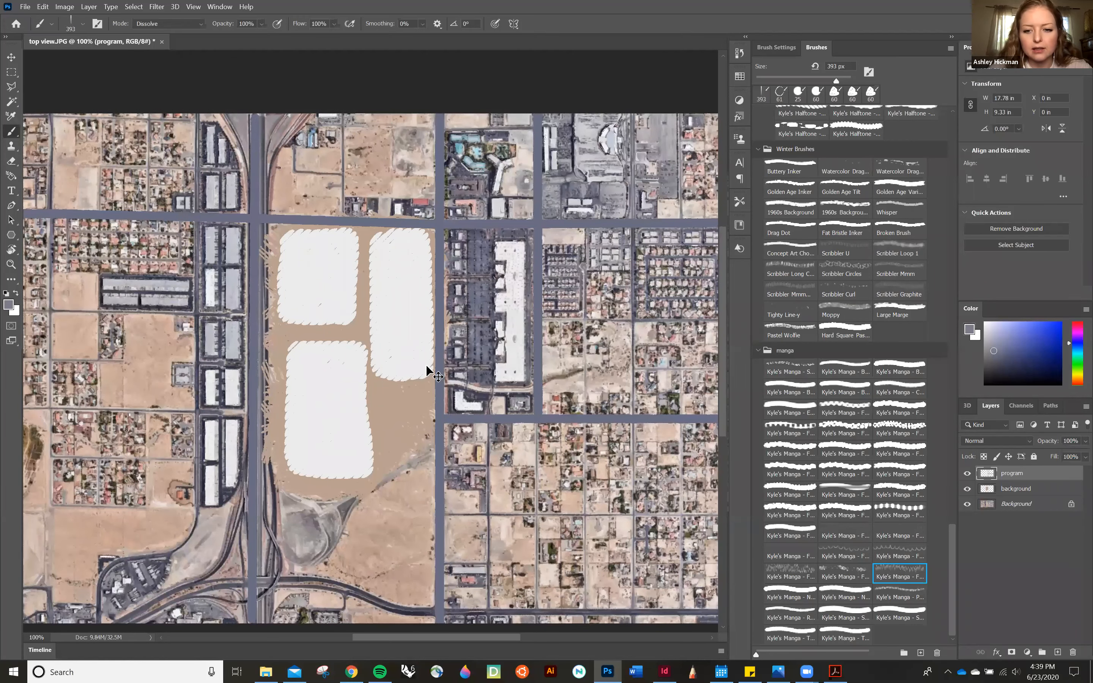
key("ctrl+minus")
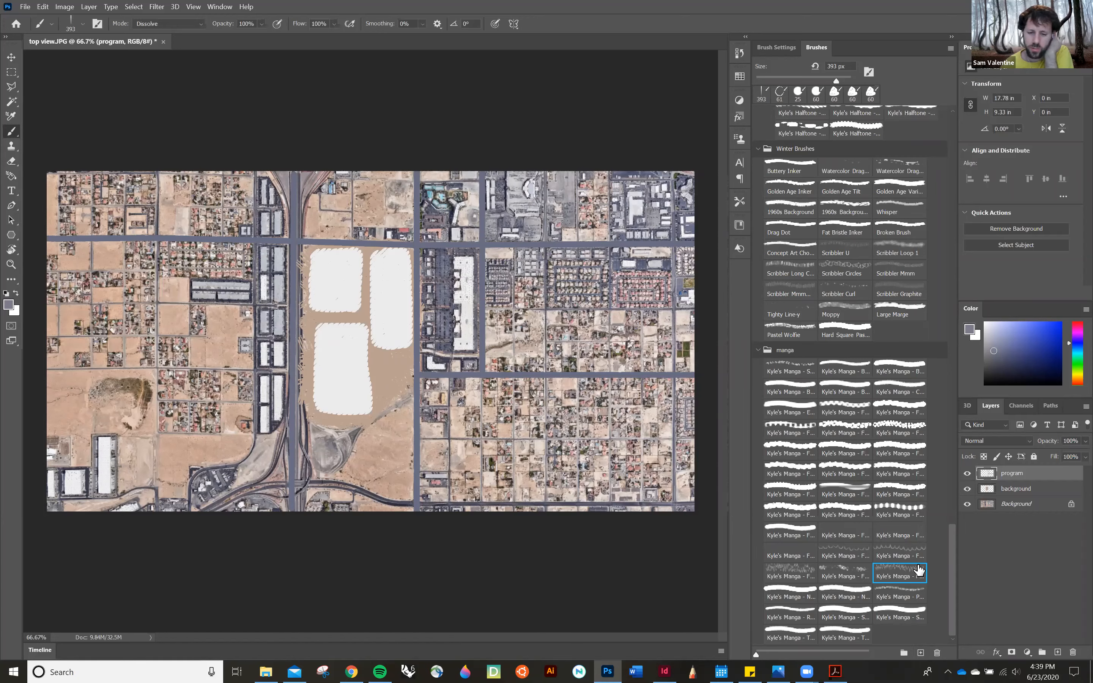
left_click(949, 48)
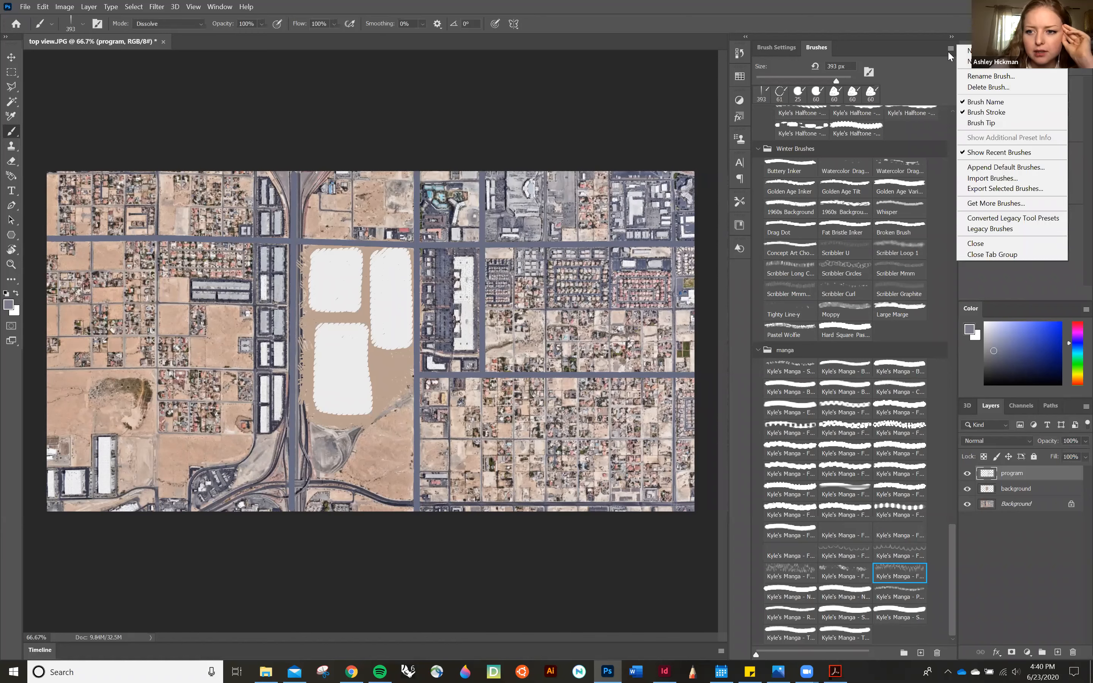
Select a brush in the second row of the manga set and create a brush group named Group 1 there
left_click(901, 386)
left_click(898, 389)
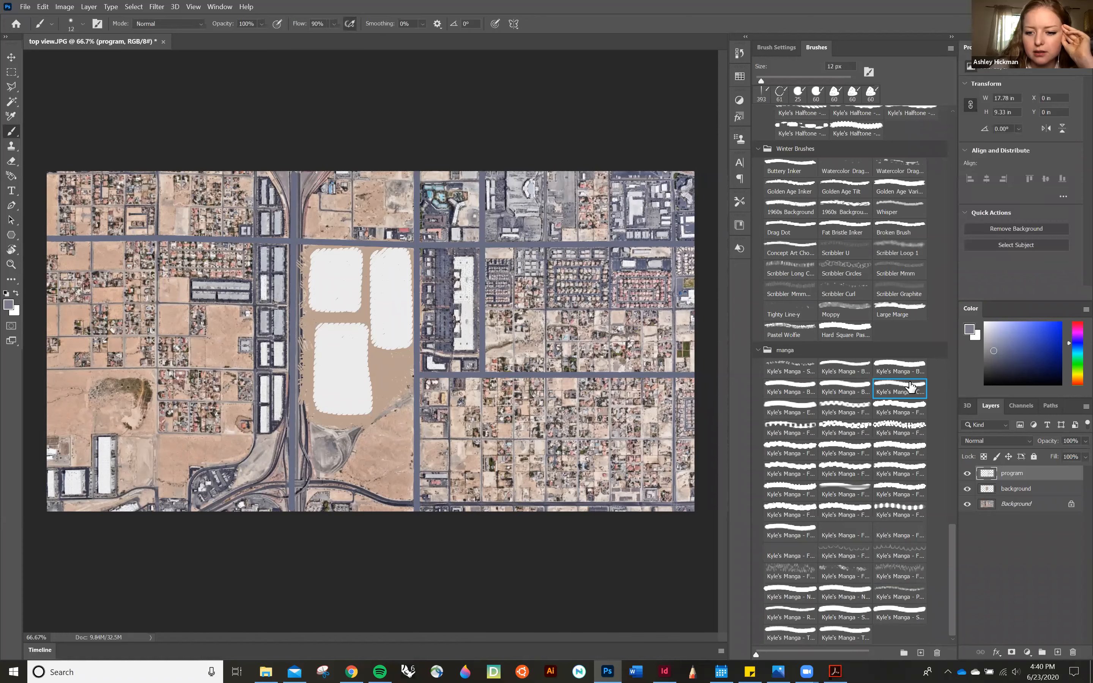
right_click(899, 390)
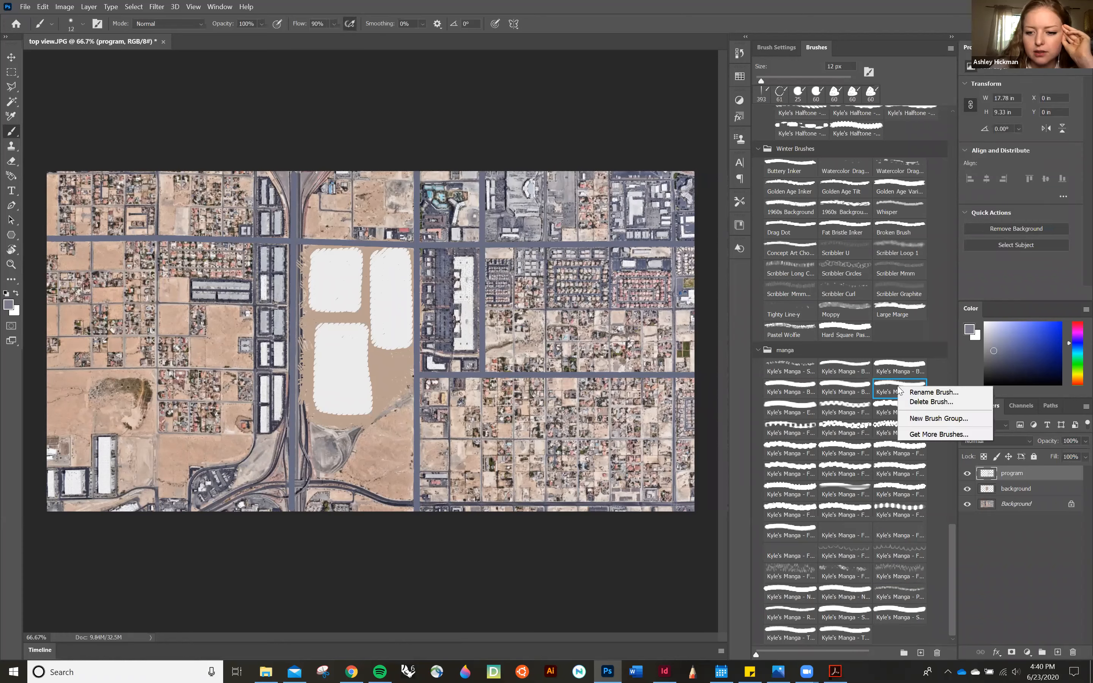
left_click(922, 417)
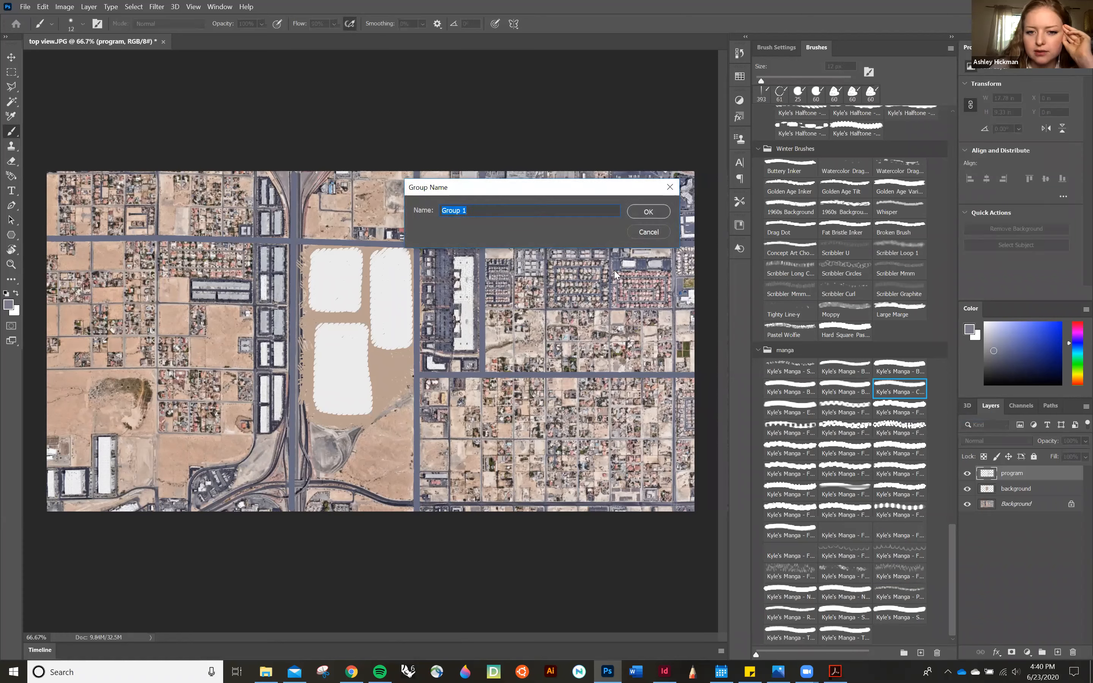
key("Return")
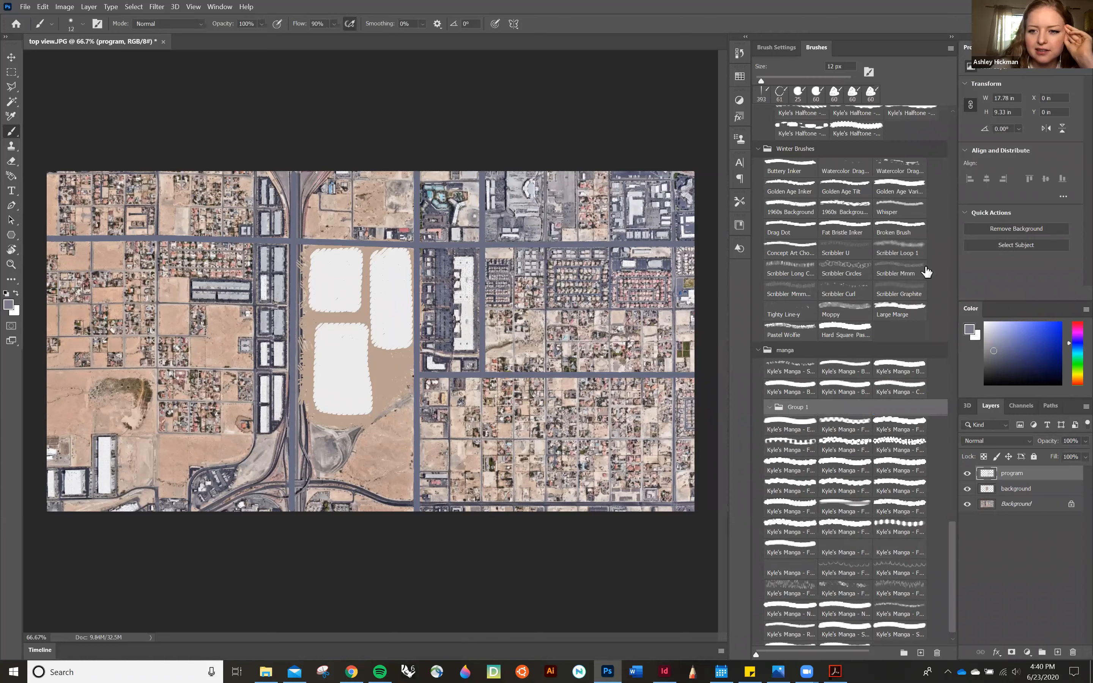
scroll(935, 109, "up", 1)
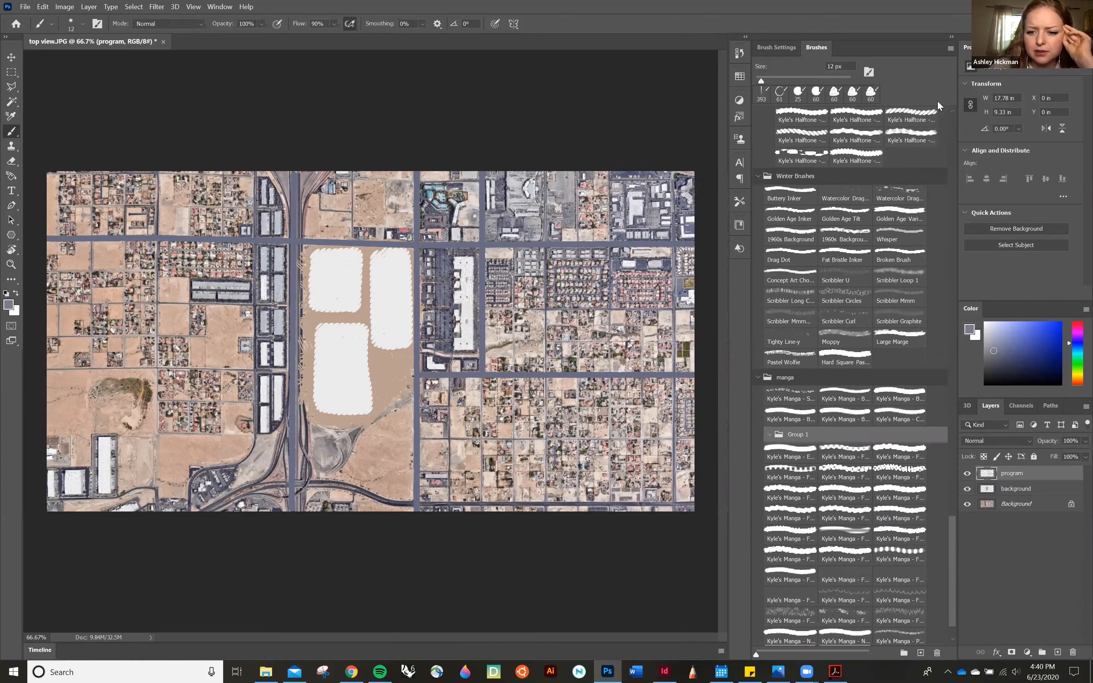
scroll(934, 318, "down", 2)
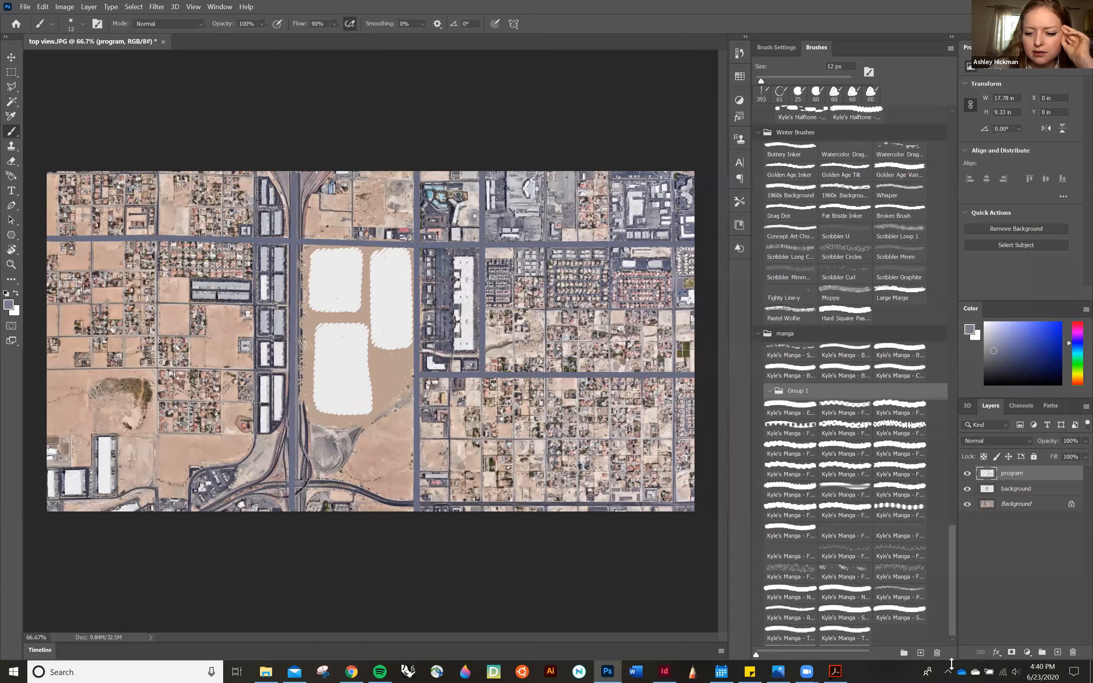
left_click(903, 653)
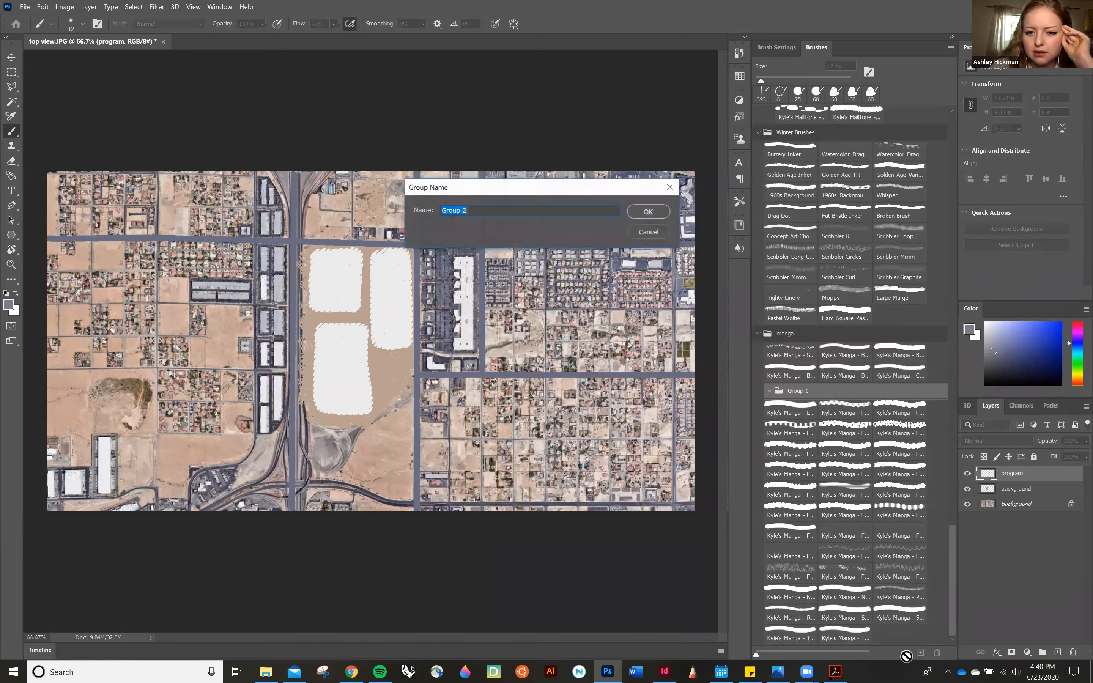
left_click(646, 235)
left_click_drag(953, 546, 957, 95)
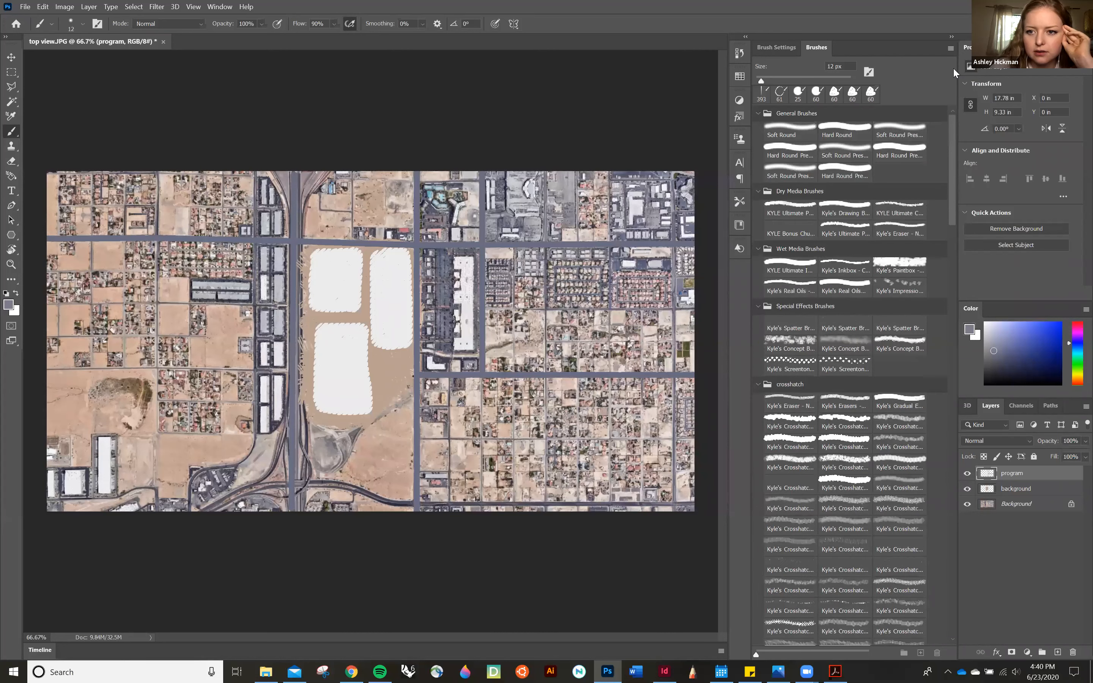
left_click(953, 52)
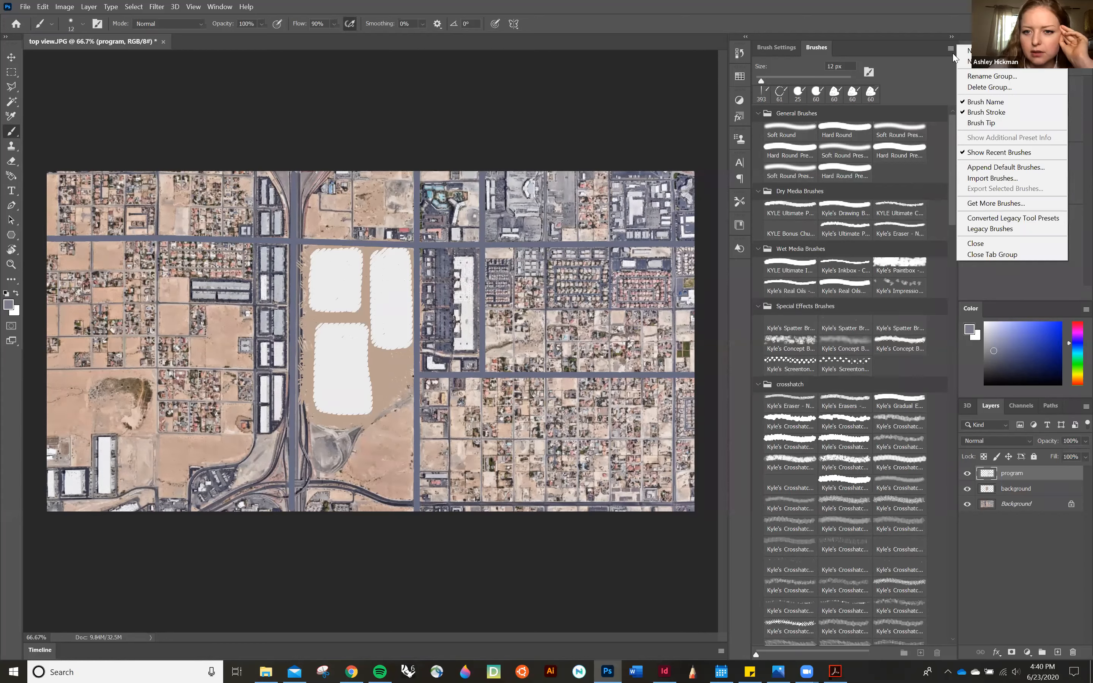
left_click(929, 75)
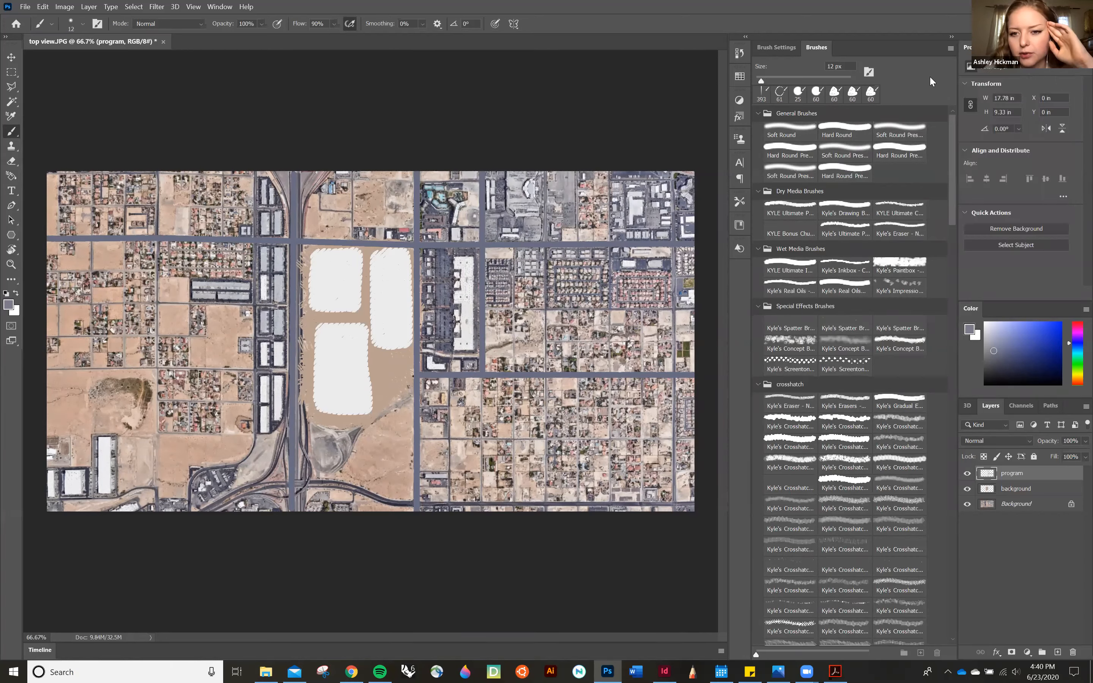
left_click(772, 53)
left_click(815, 50)
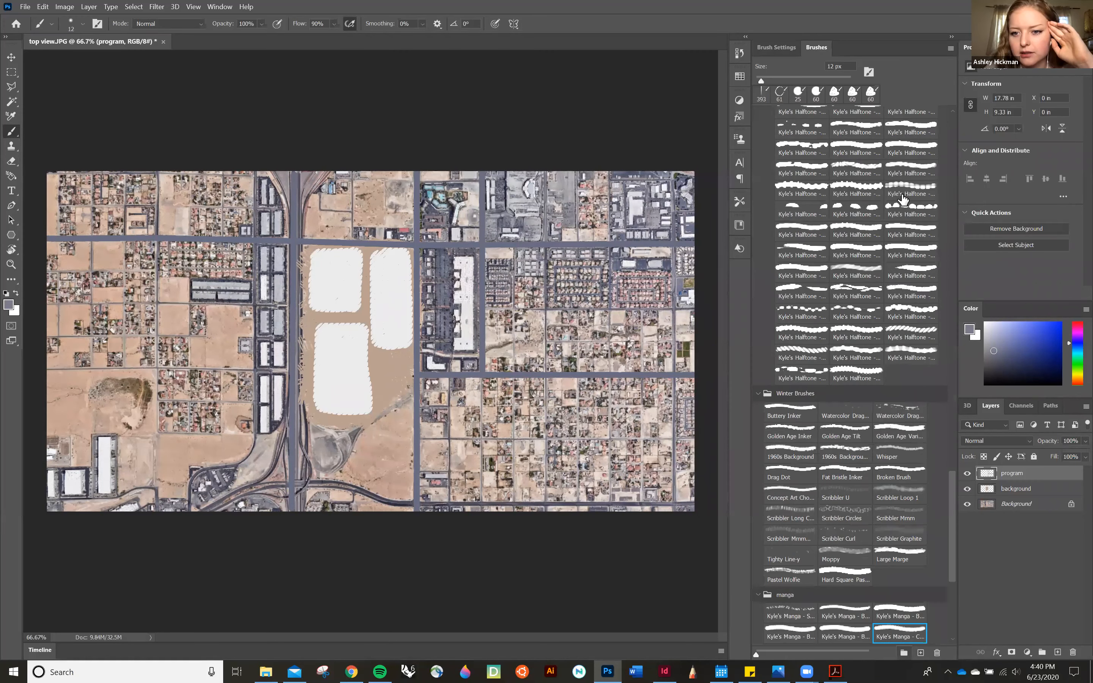
Collapse the manga and Winter Brushes groups in the brush list
left_click_drag(953, 499, 952, 619)
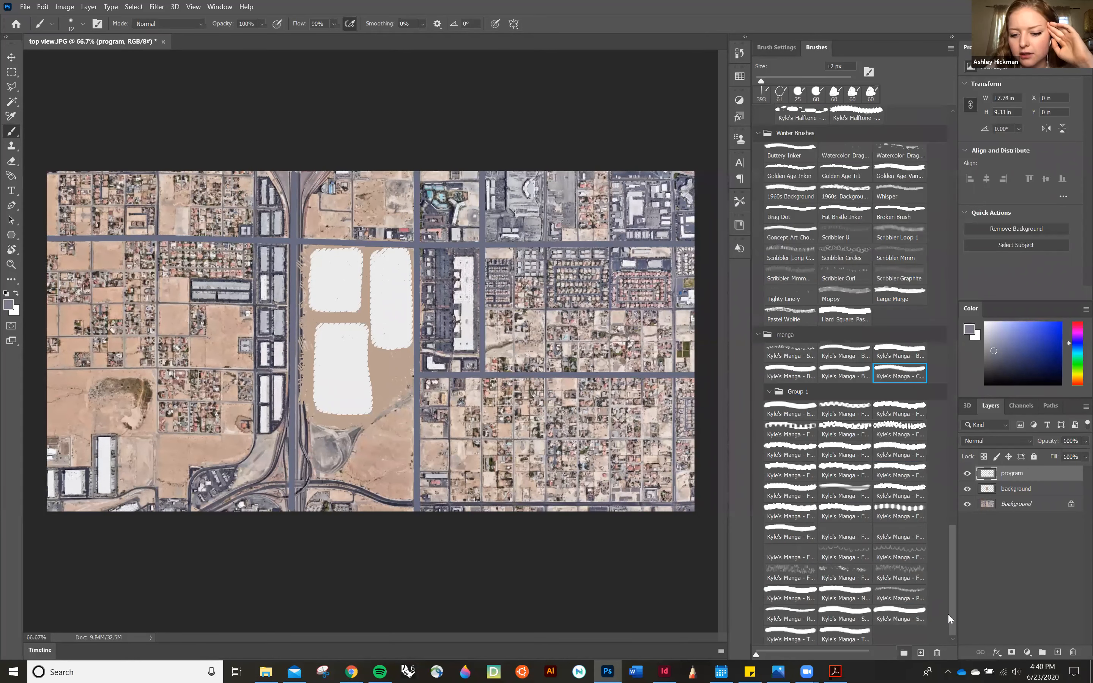
left_click(758, 336)
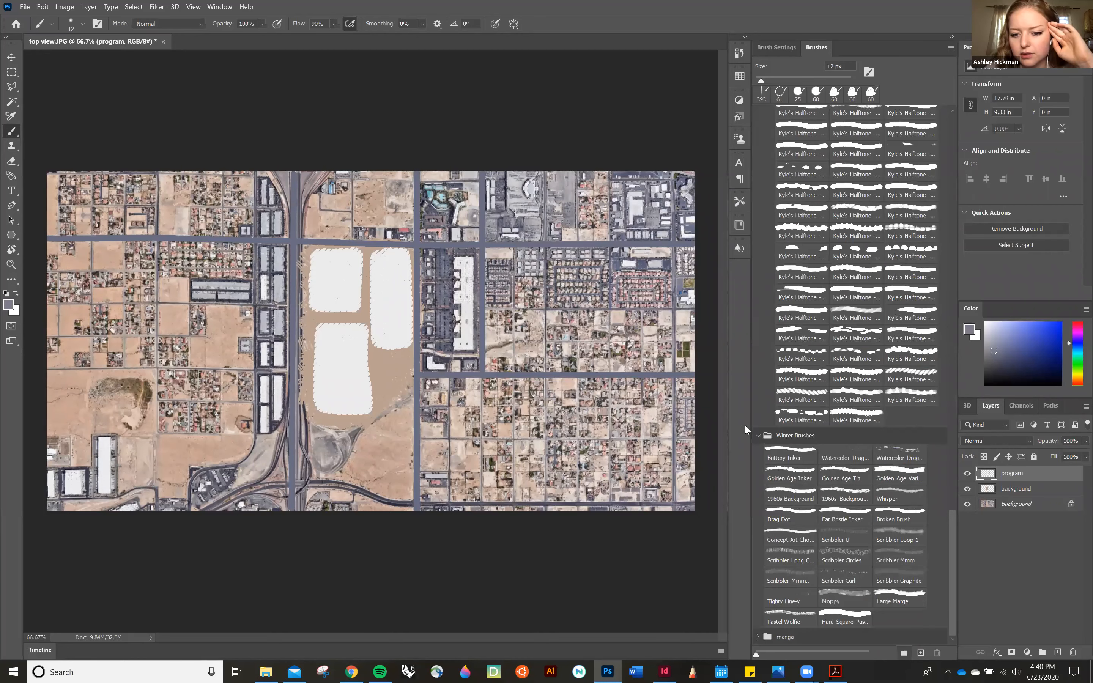
left_click(760, 444)
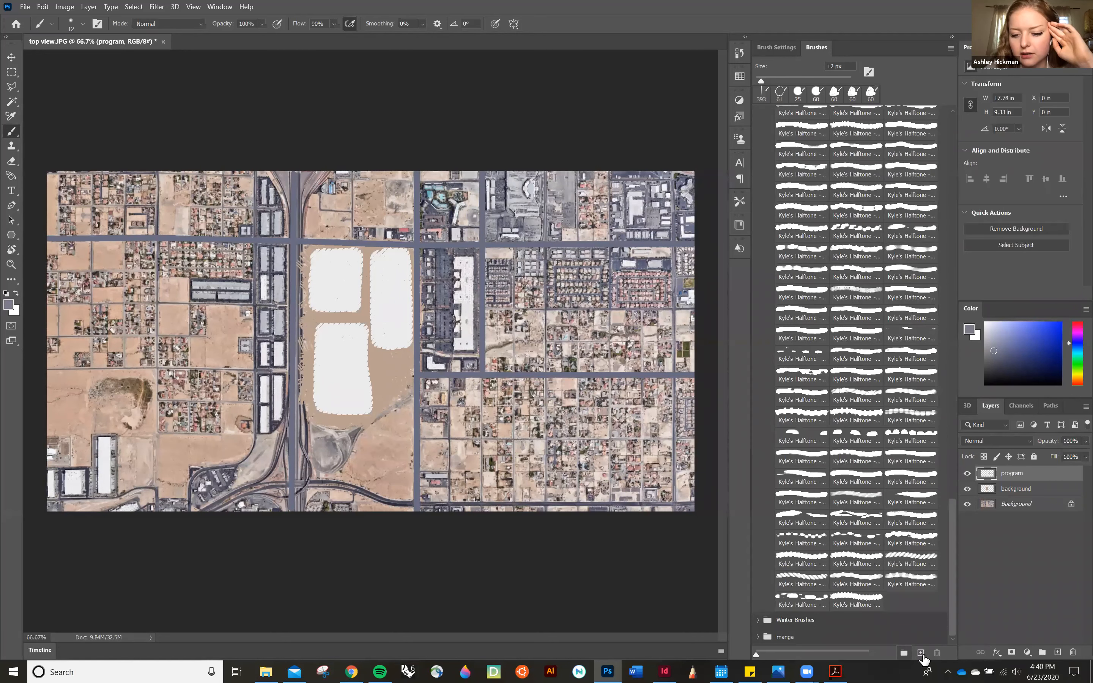
left_click(920, 652)
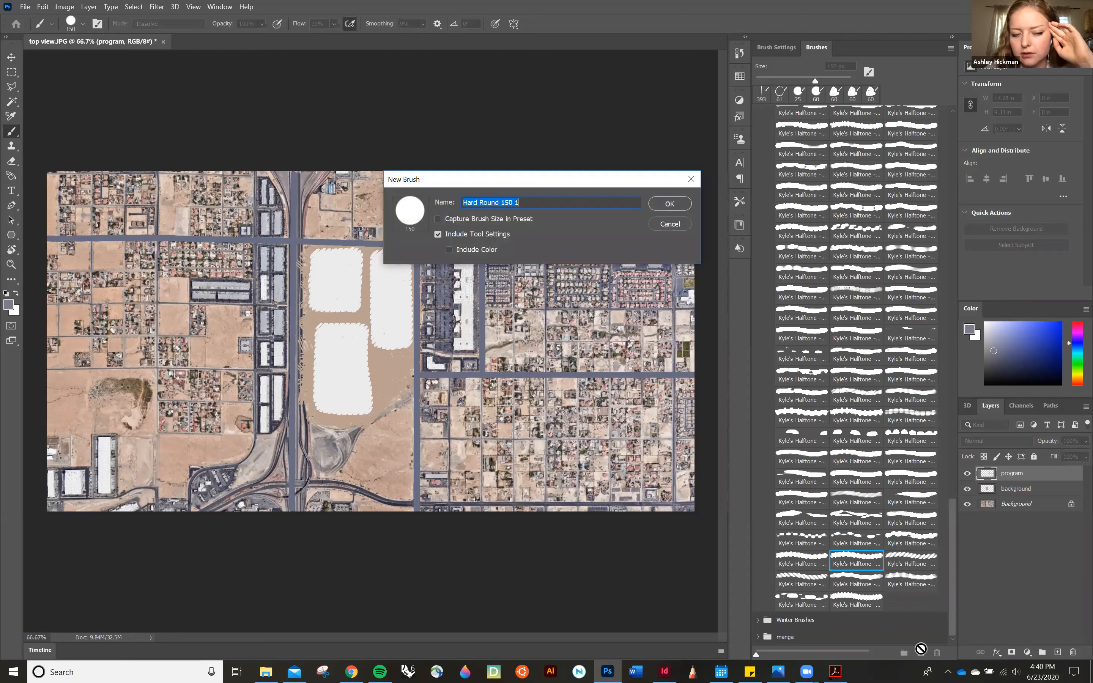
left_click(667, 226)
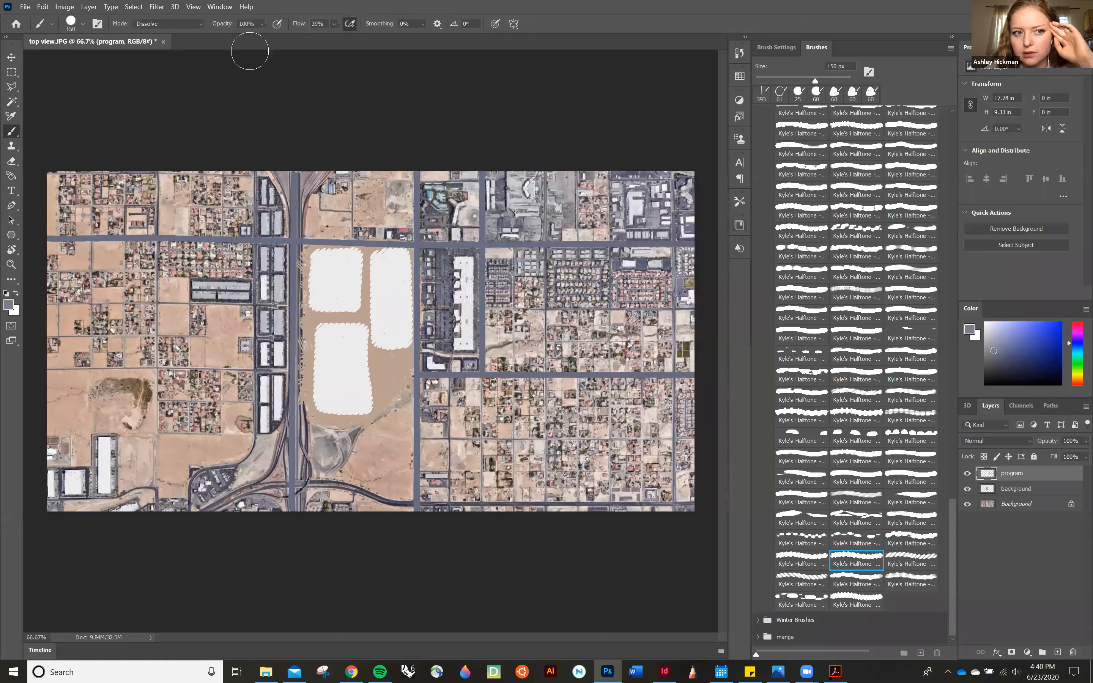
left_click(219, 7)
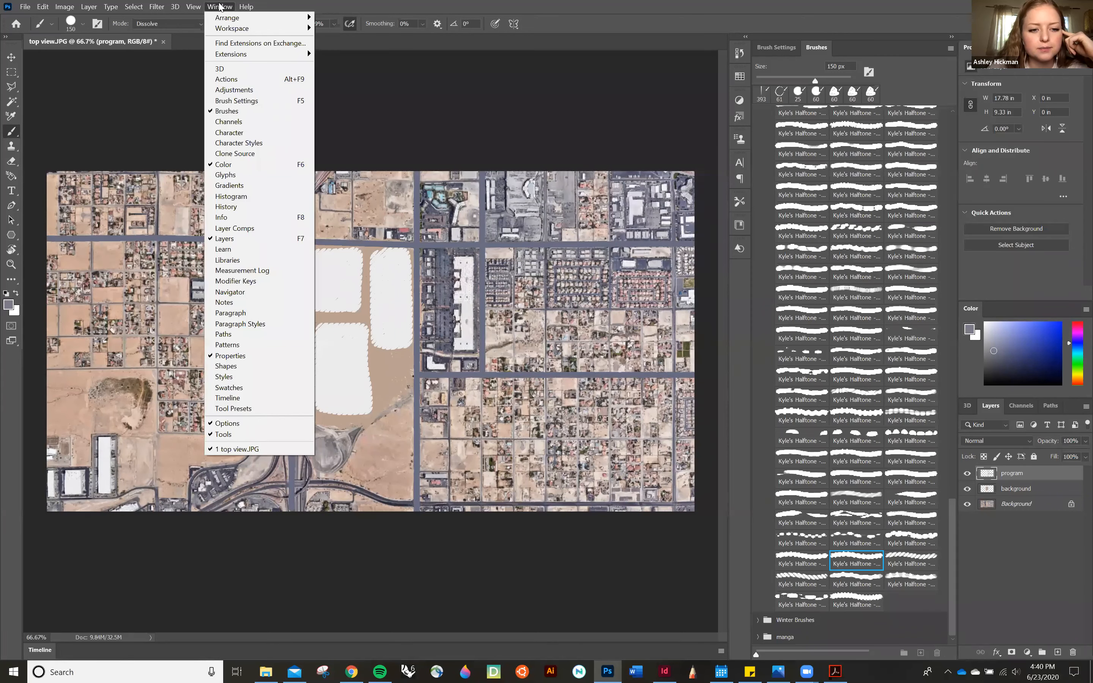
left_click(951, 624)
mouse_move(954, 607)
left_mouse_down()
mouse_move(967, 429)
mouse_move(966, 175)
mouse_move(953, 154)
left_mouse_up()
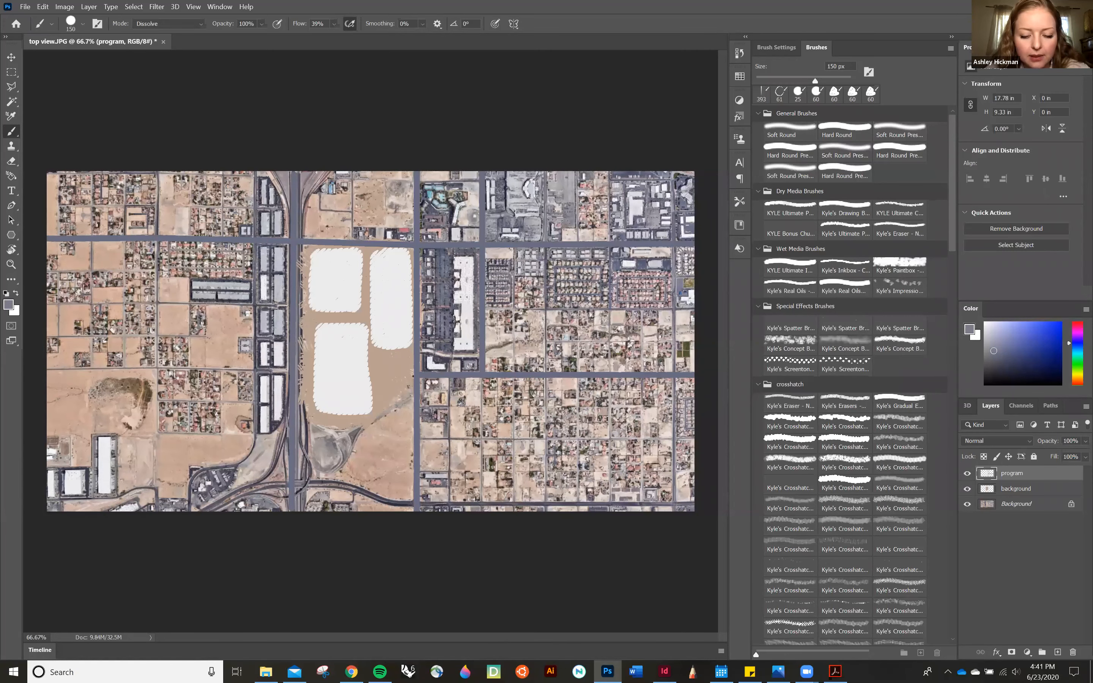
Switch to Paint 3D and start a new blank project
left_click(465, 672)
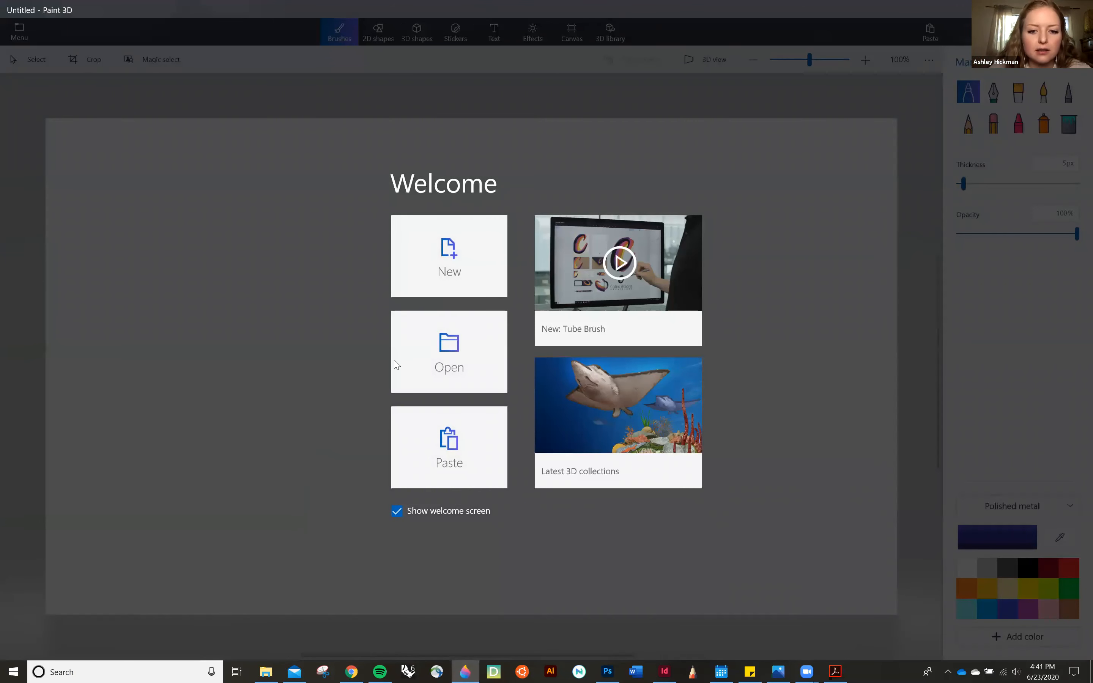
left_click(434, 272)
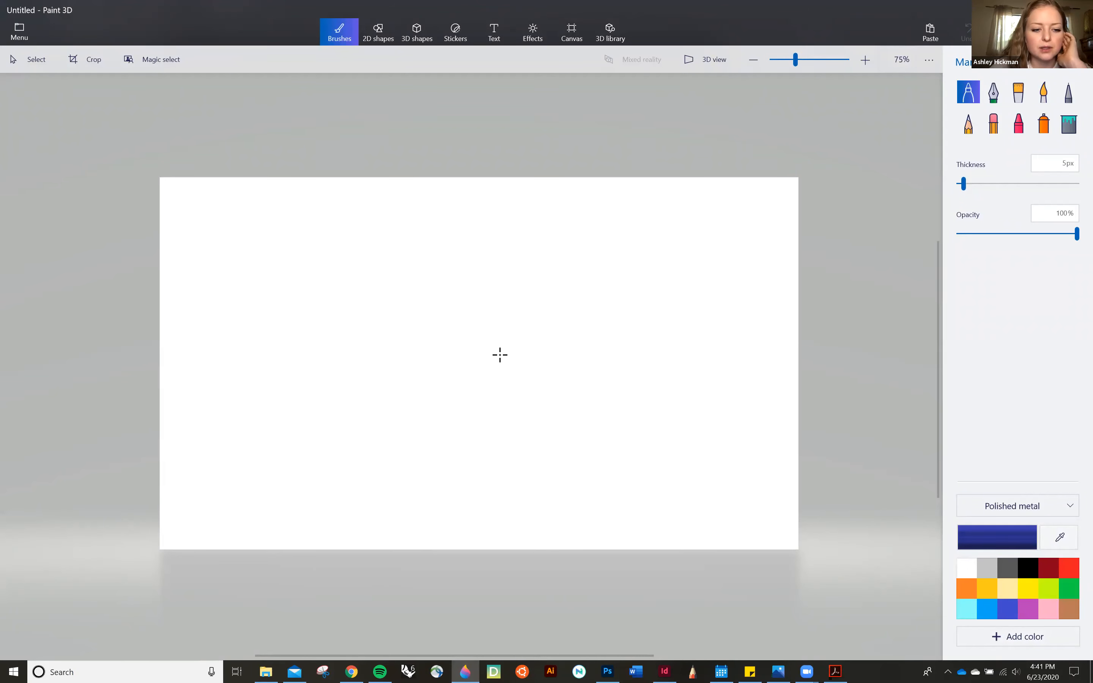
scroll(500, 355, "down", 1)
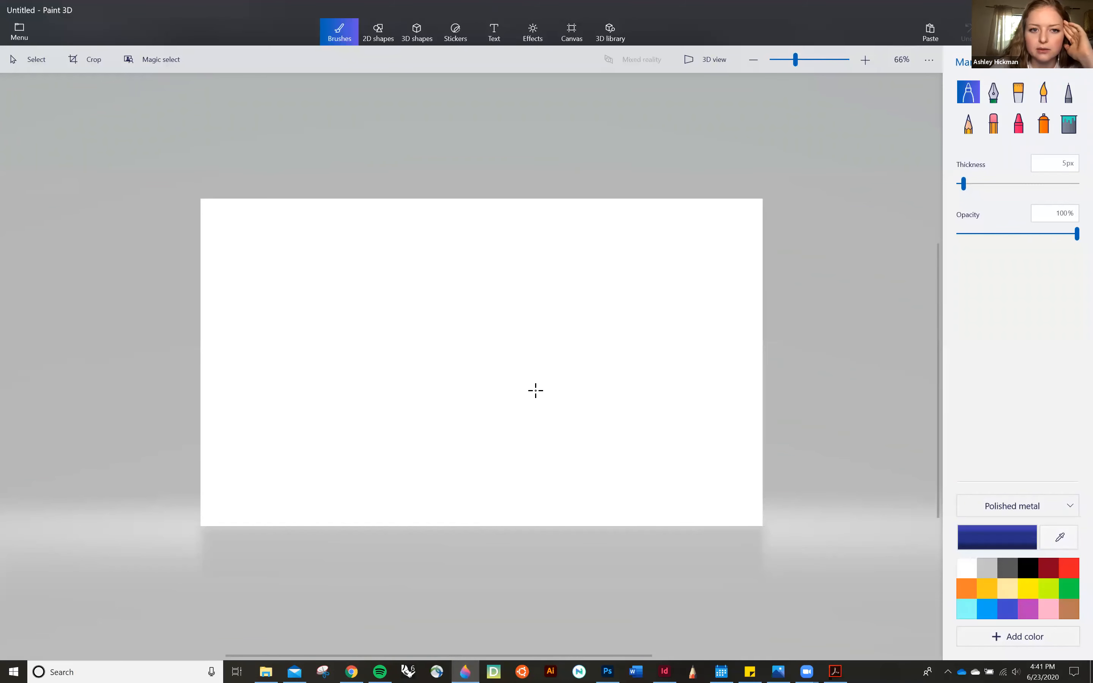
scroll(535, 390, "down", 1)
scroll(531, 389, "up", 1)
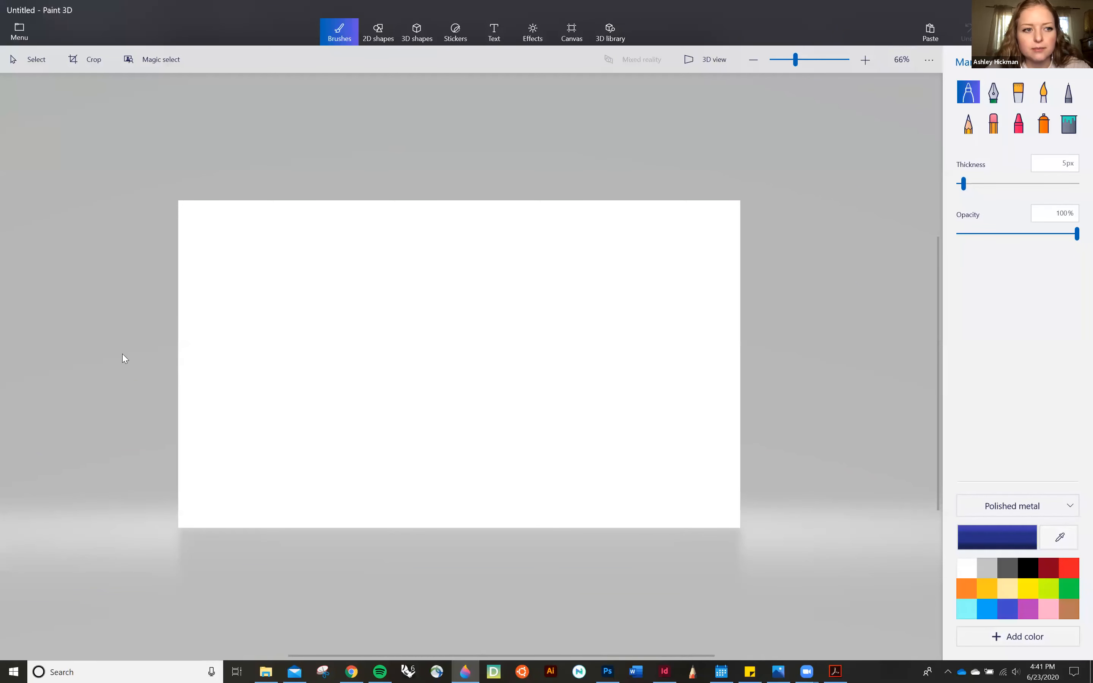
scroll(79, 294, "up", 1)
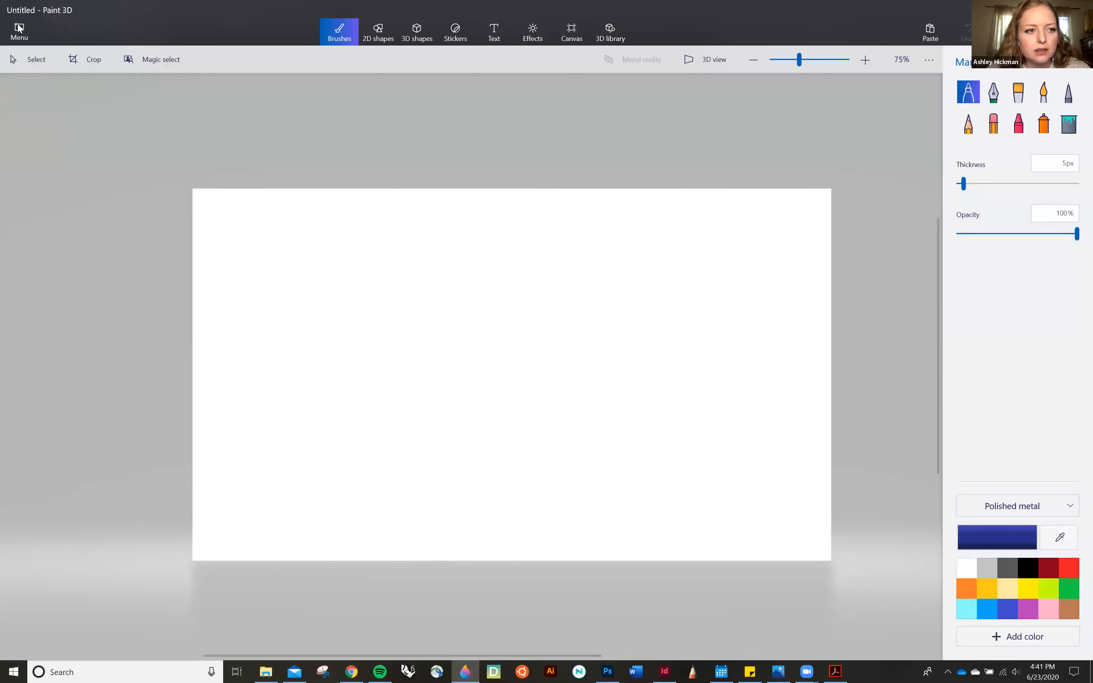
Open the "toward strip" image from the Day1_Tutorial folder
key("ctrl+o")
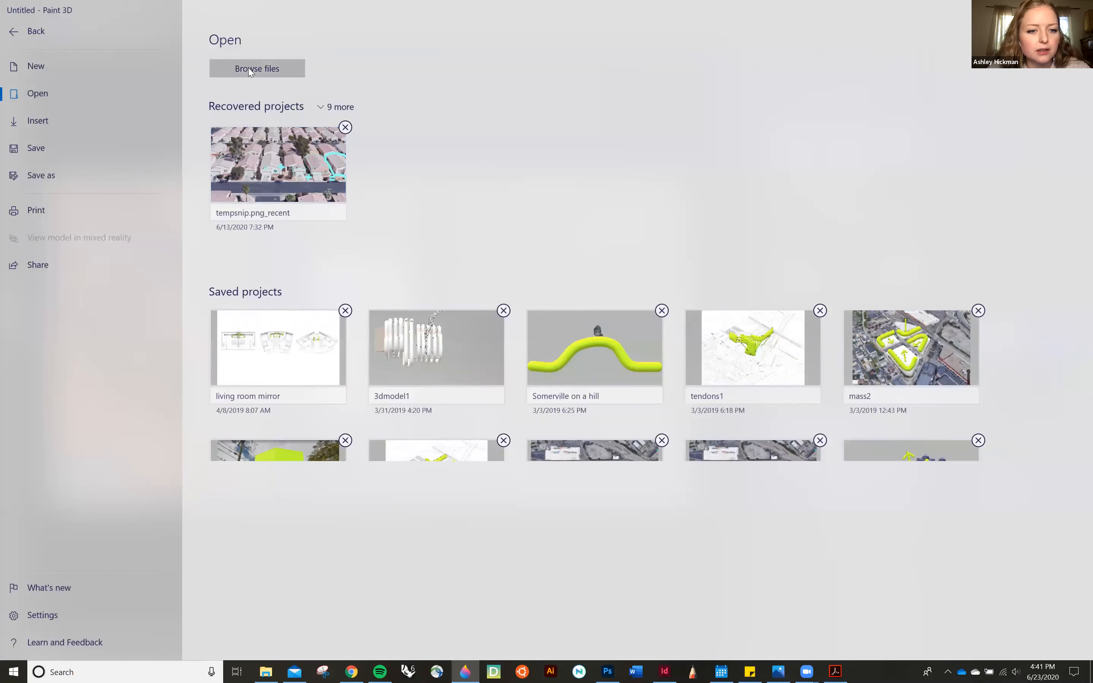
left_click(250, 69)
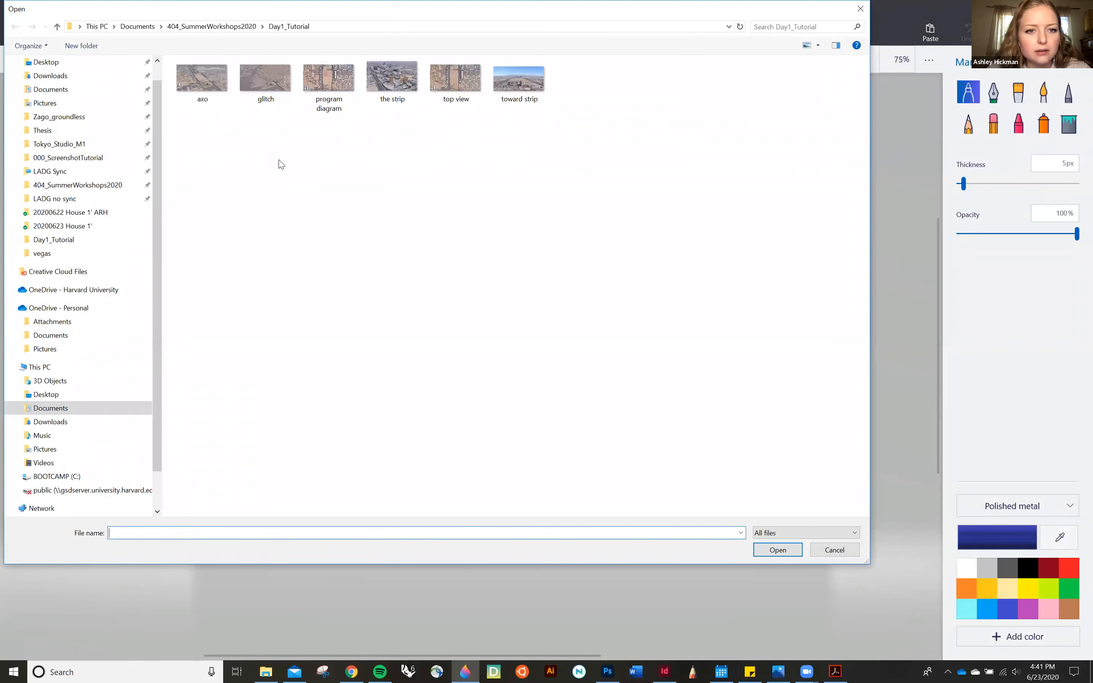
left_click(516, 84)
left_click(787, 558)
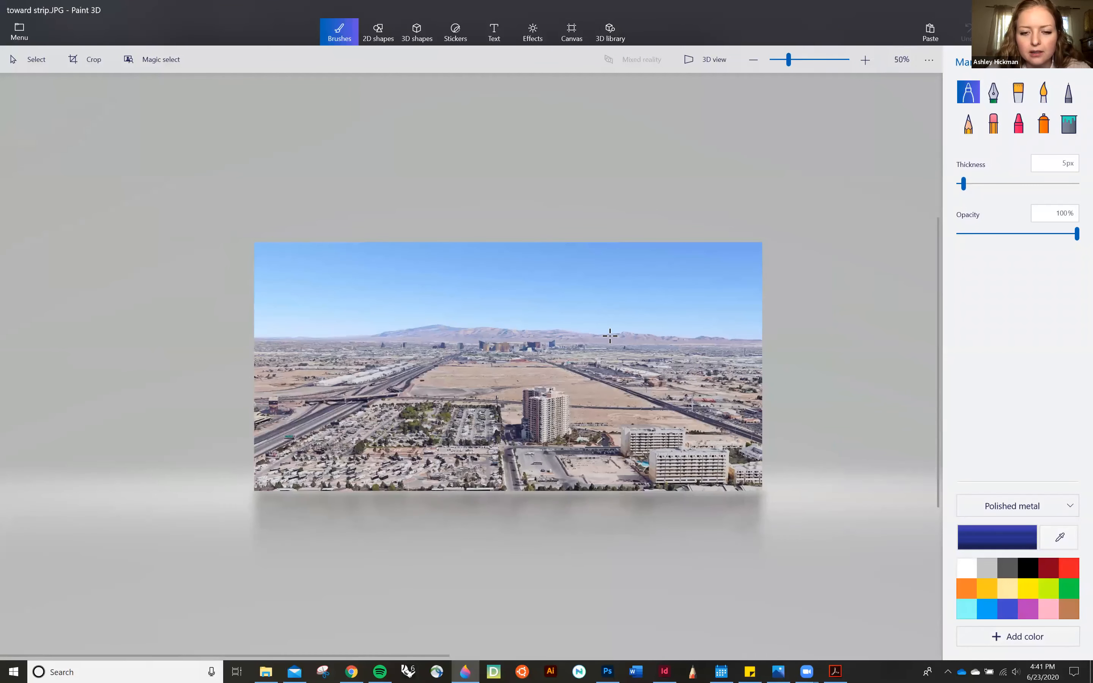
left_click_drag(560, 337, 535, 374)
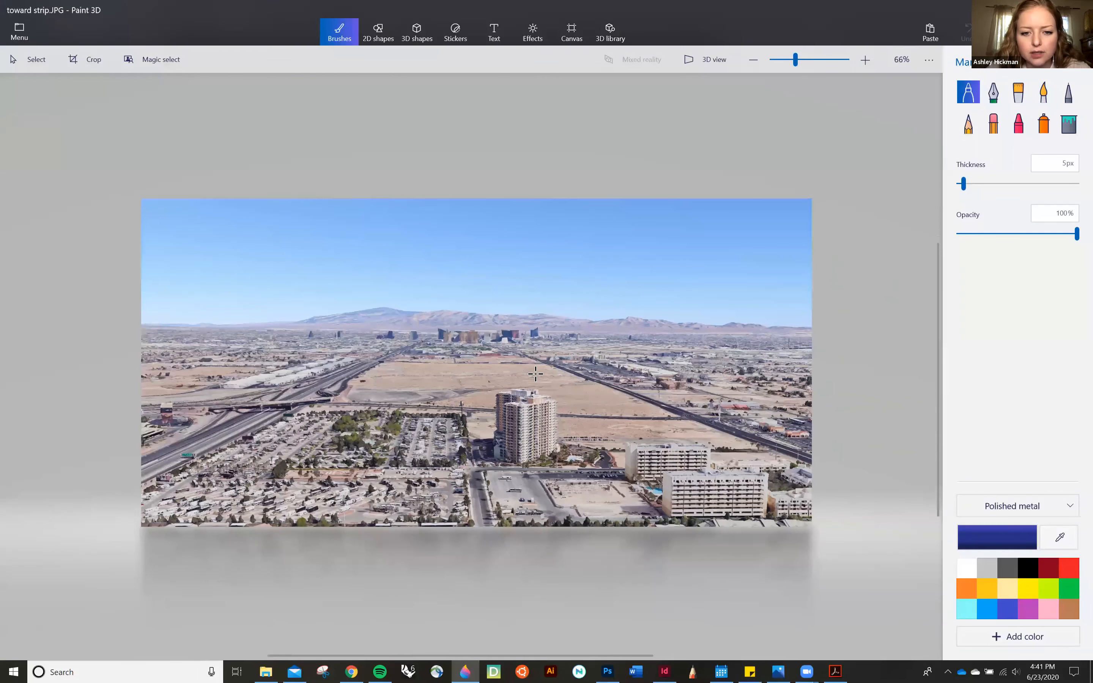
key("ctrl+z")
scroll(556, 393, "up", 2)
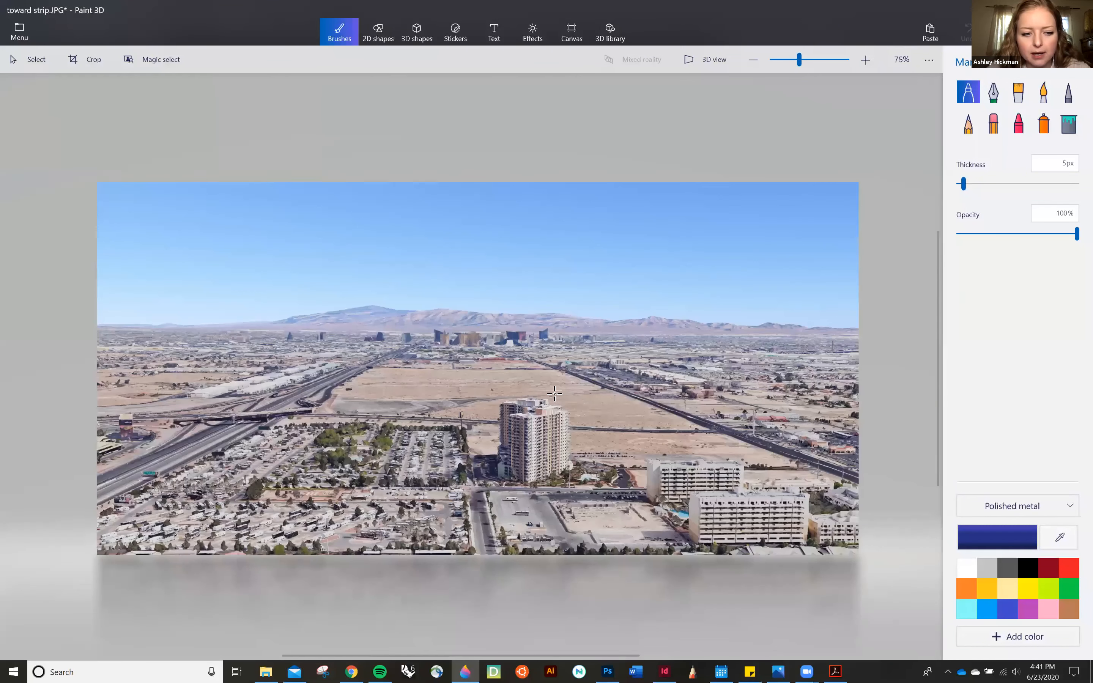
Show the canvas with the desert site image in 3D view
scroll(558, 396, "down", 2)
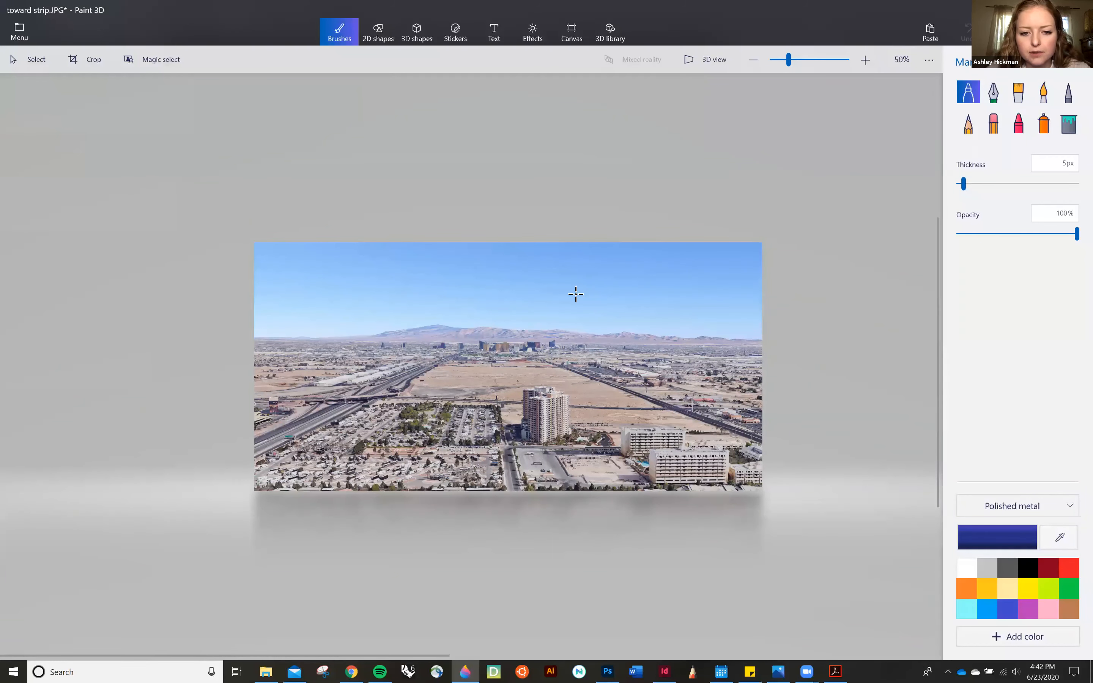
scroll(700, 91, "up", 3)
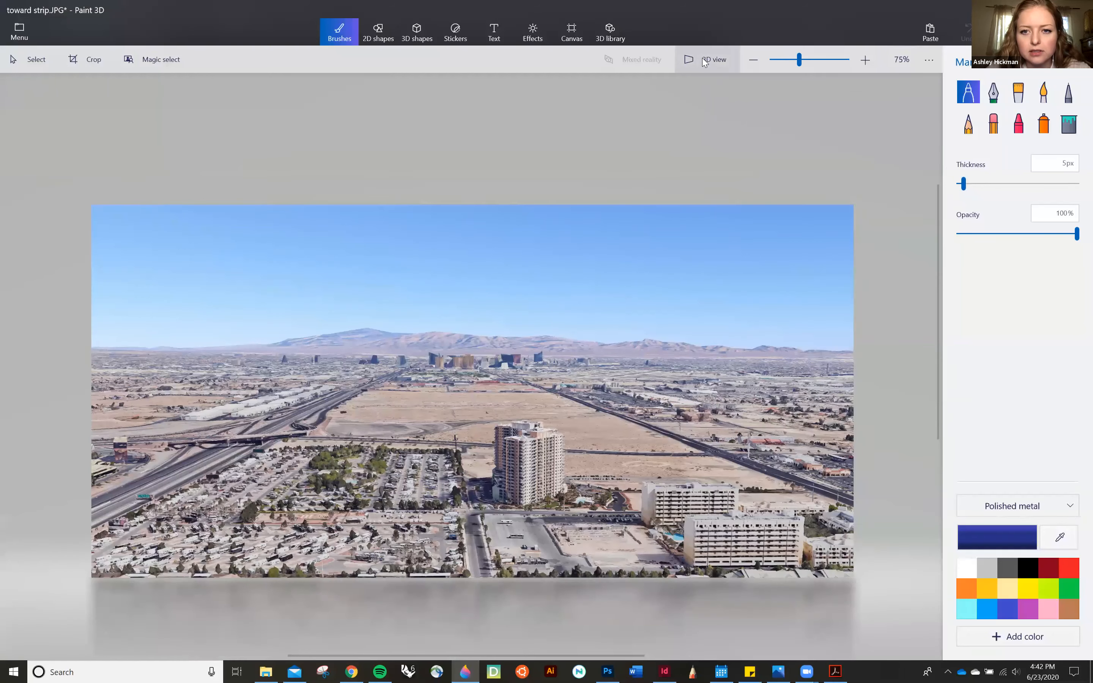
left_click(704, 67)
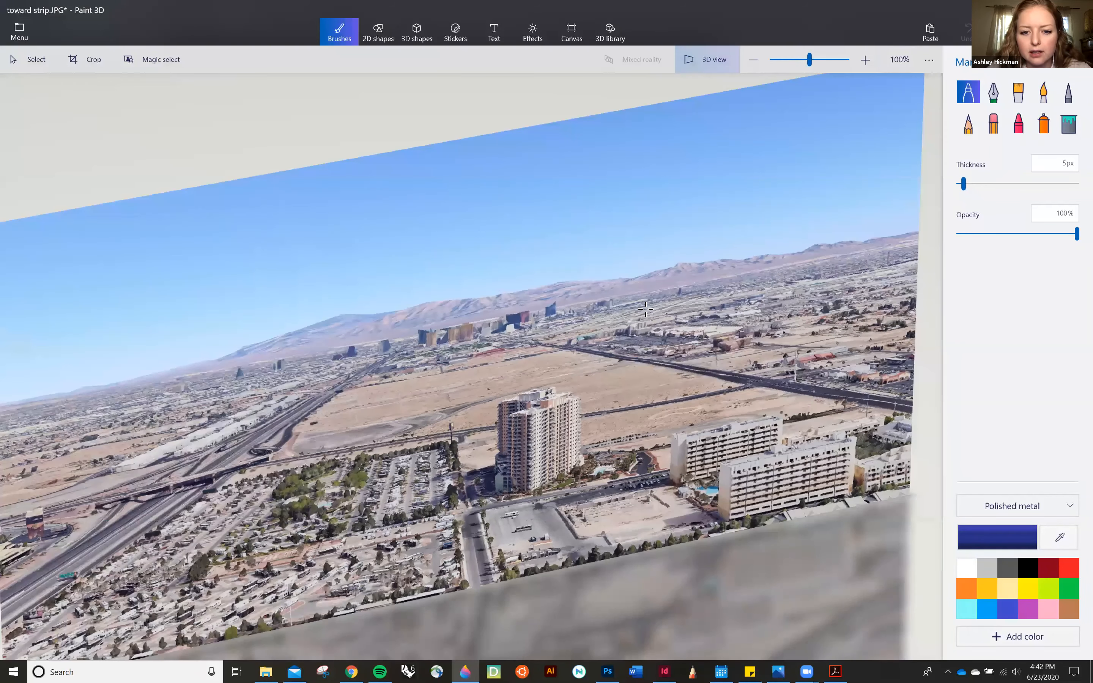
scroll(687, 323, "down", 5)
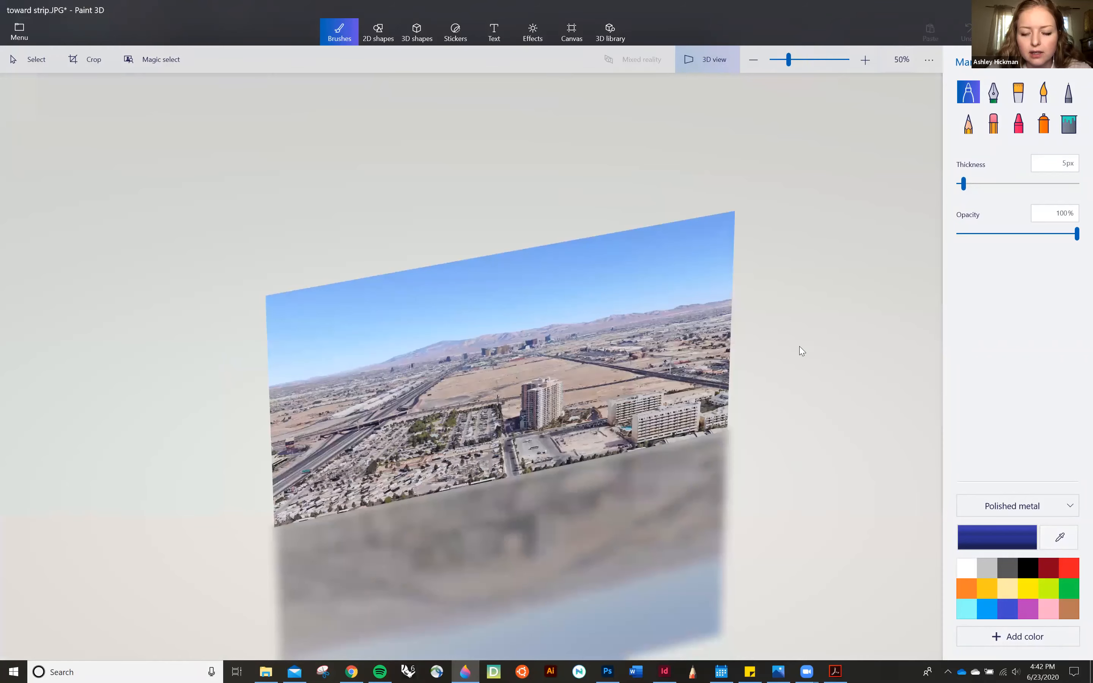
Turn off the canvas display so the original site image is hidden from the workspace
left_click_drag(828, 329, 824, 375)
scroll(732, 398, "down", 4)
scroll(716, 415, "up", 6)
scroll(794, 386, "down", 2)
scroll(814, 390, "up", 2)
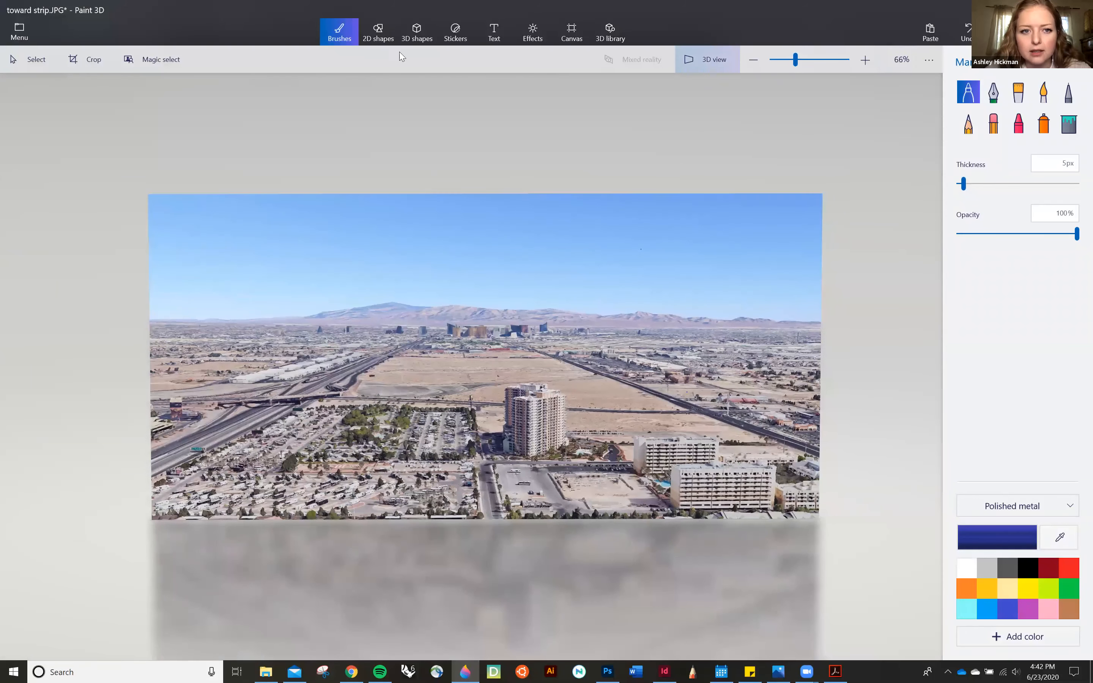
left_click(571, 37)
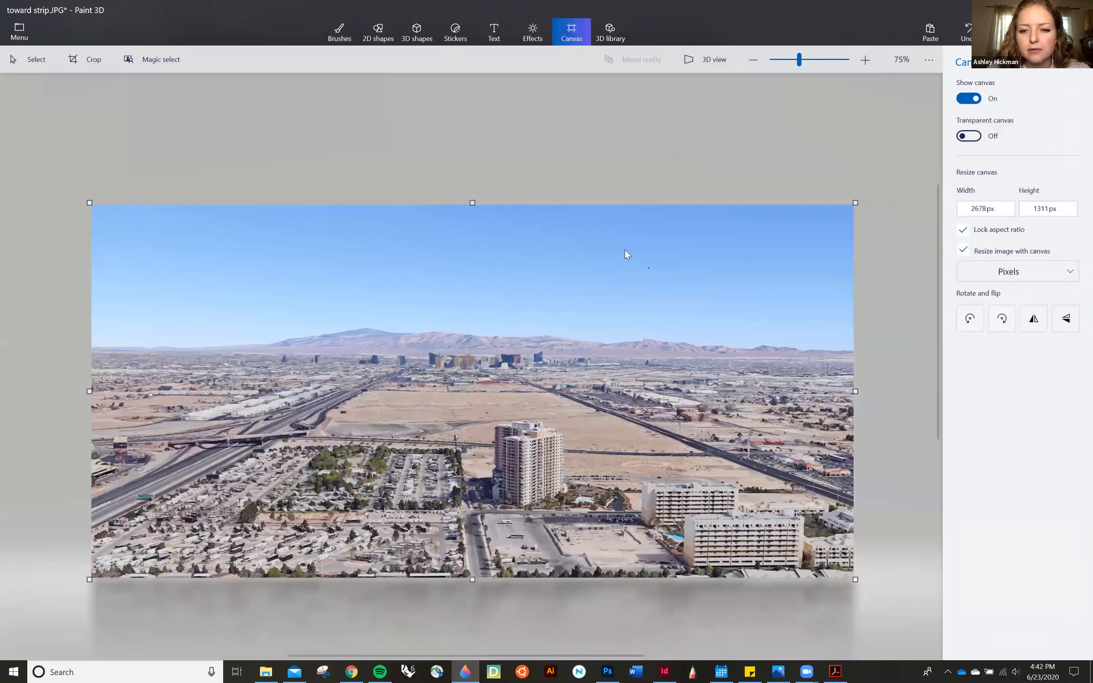
scroll(777, 316, "down", 3)
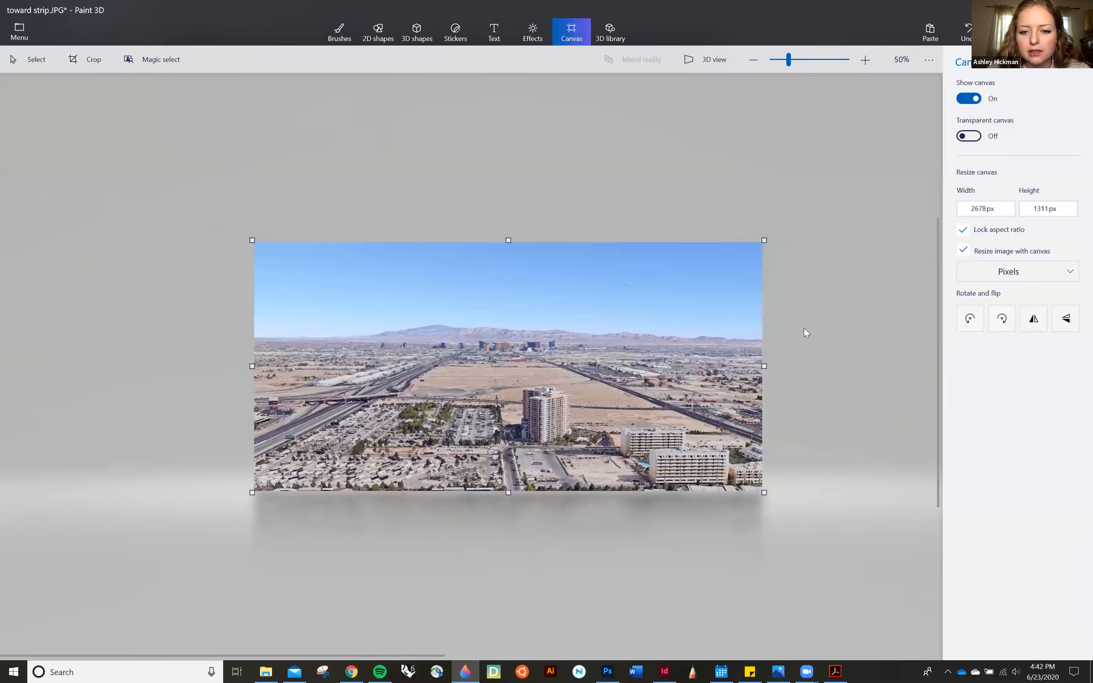
left_click(969, 98)
scroll(488, 244, "up", 1)
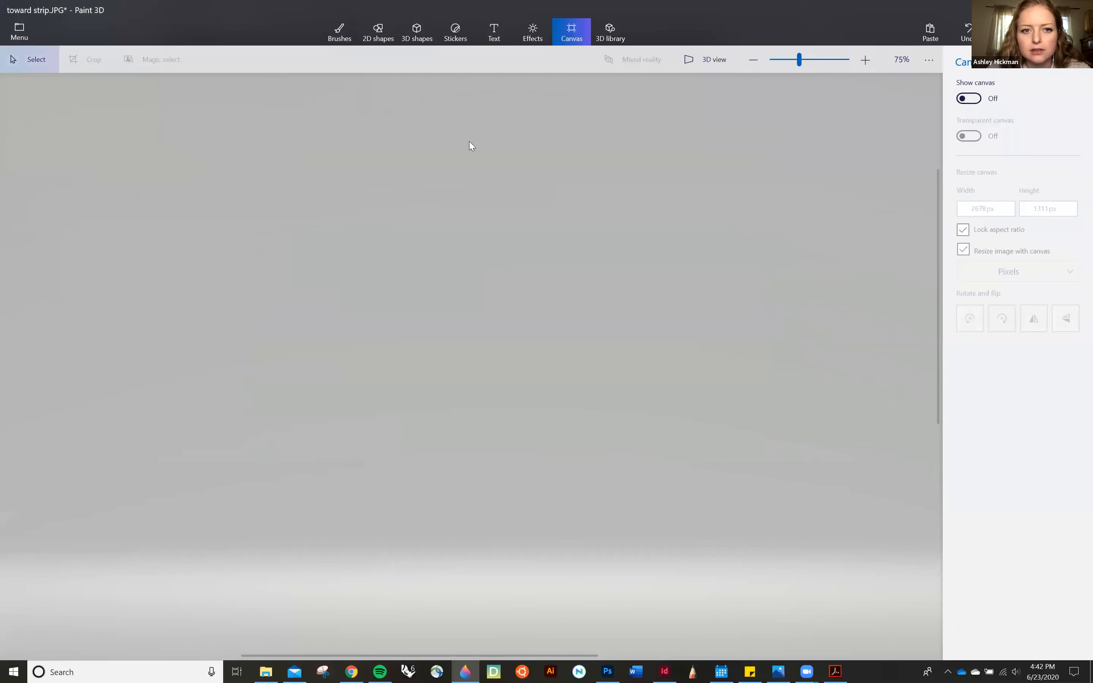
Add the "toward strip" image from the Day1_Tutorial folder as a custom sticker
left_click(455, 36)
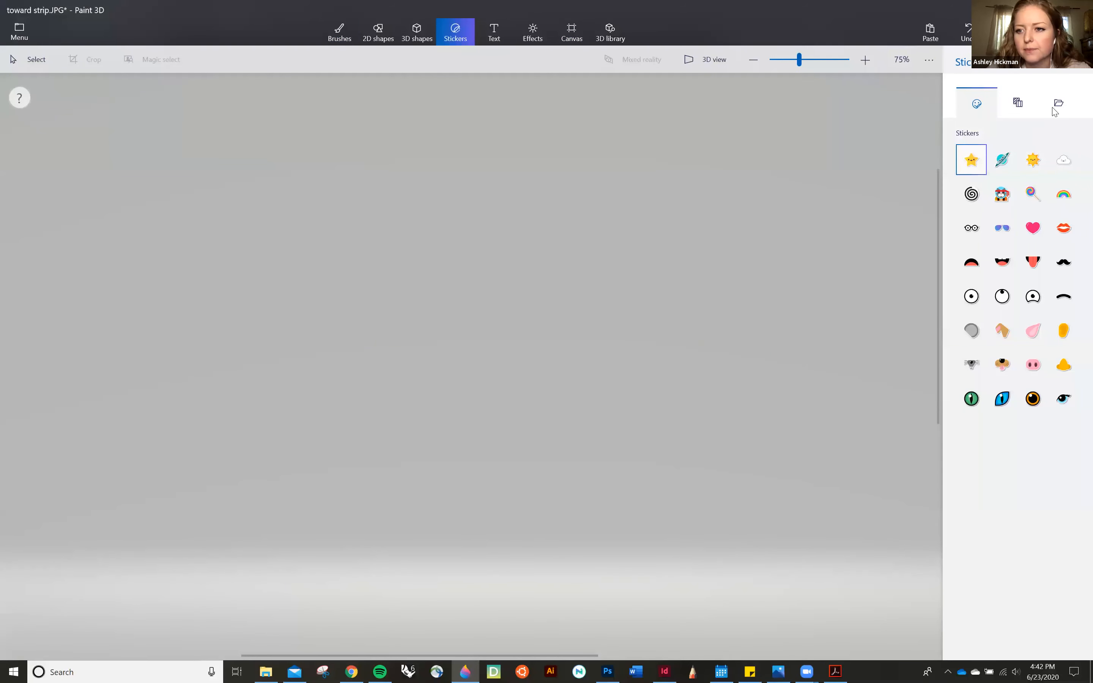
left_click(1019, 105)
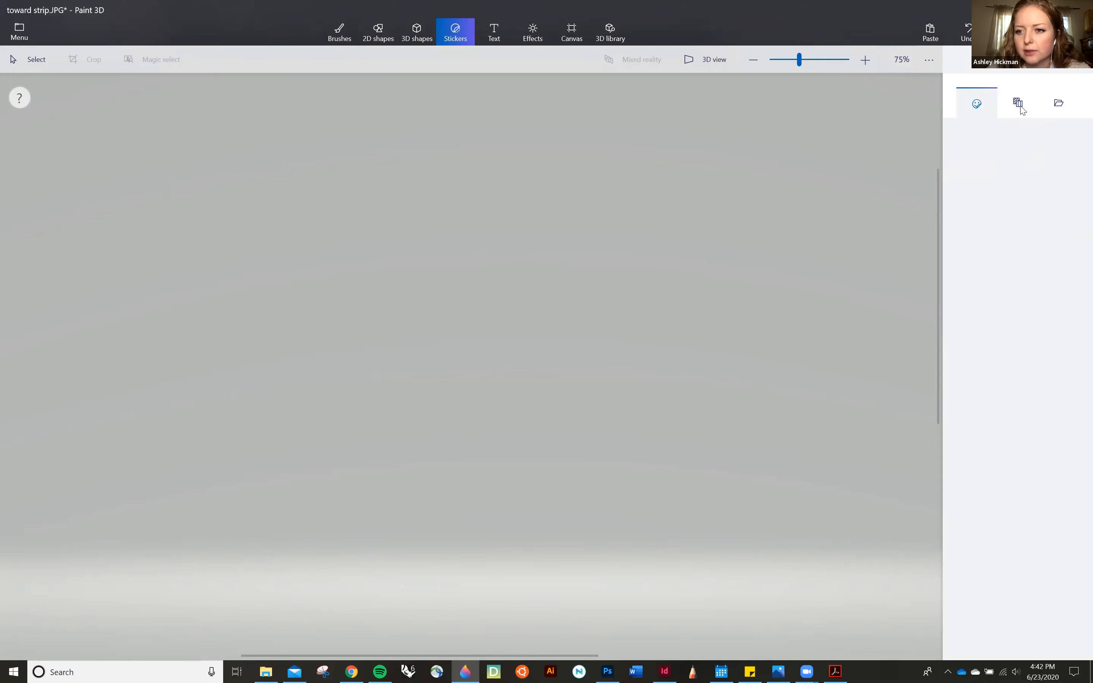
left_click(1058, 104)
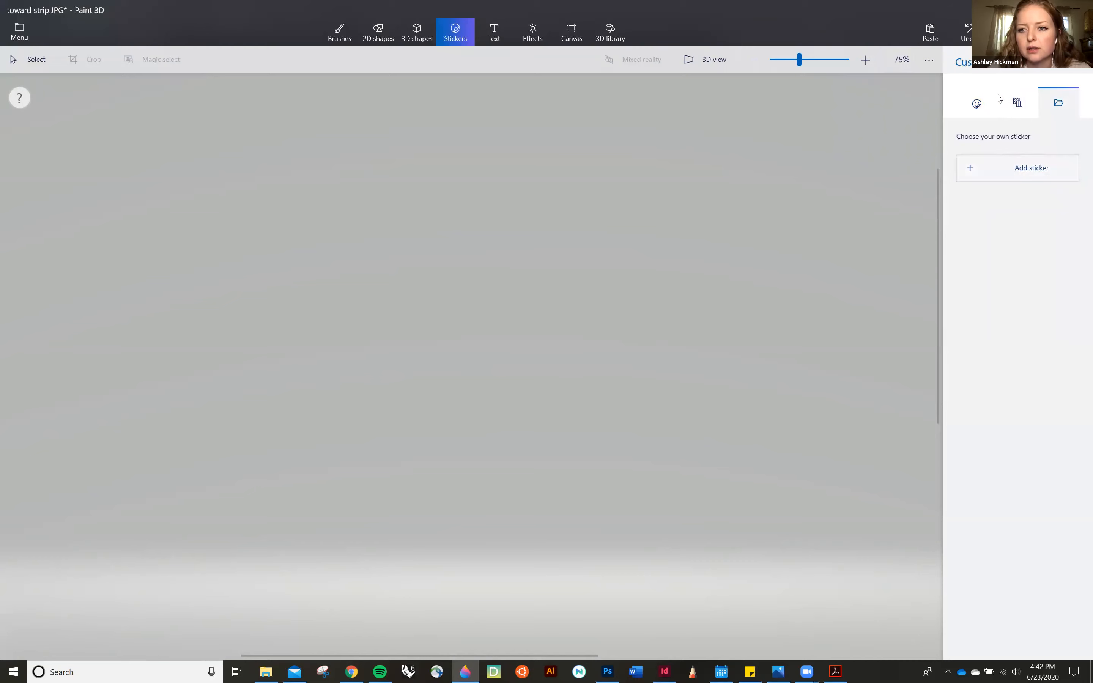
left_click(1003, 177)
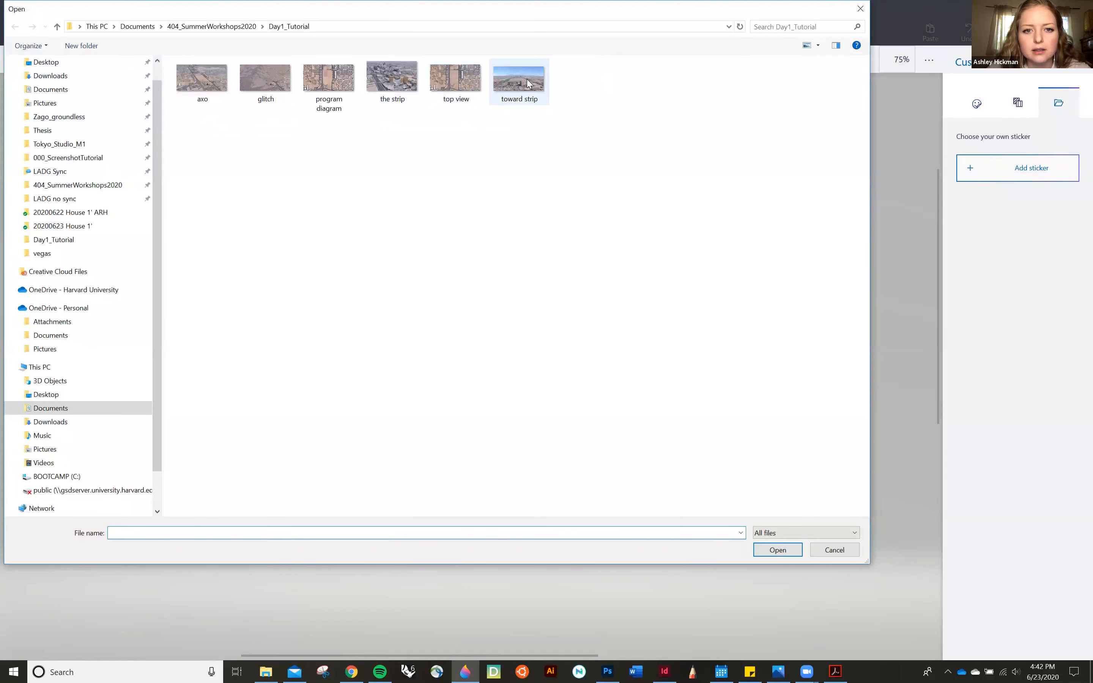
left_click(528, 82)
left_click(777, 549)
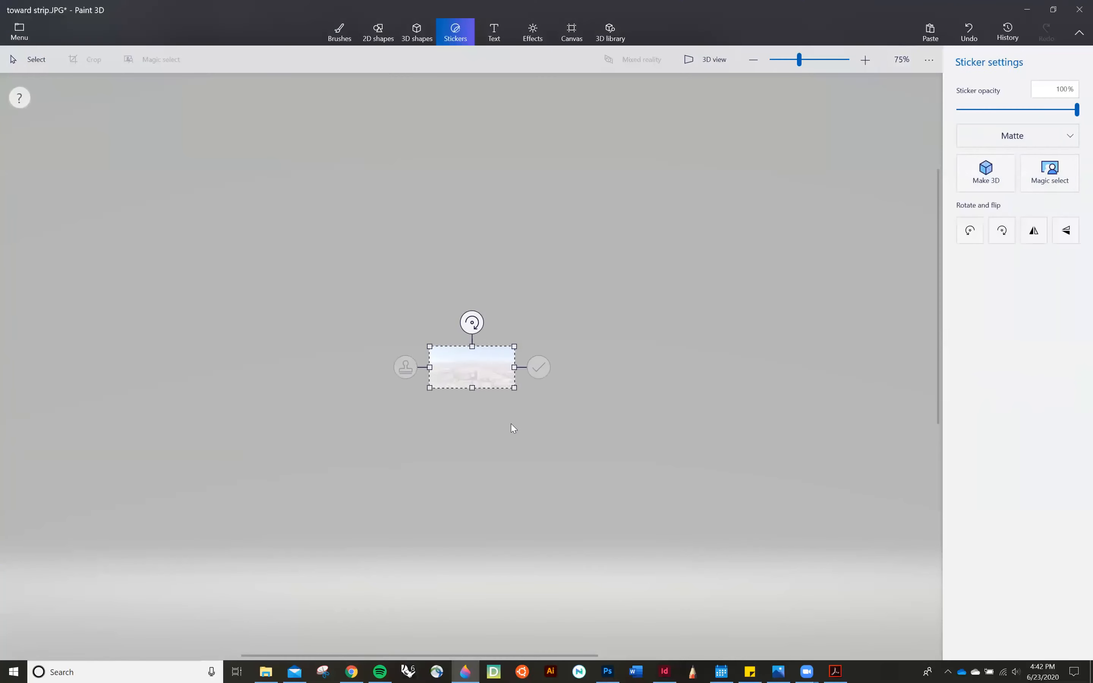
Enlarge the site image sticker, centre it in the workspace and convert it into a 3D object
left_click_drag(513, 386, 840, 550)
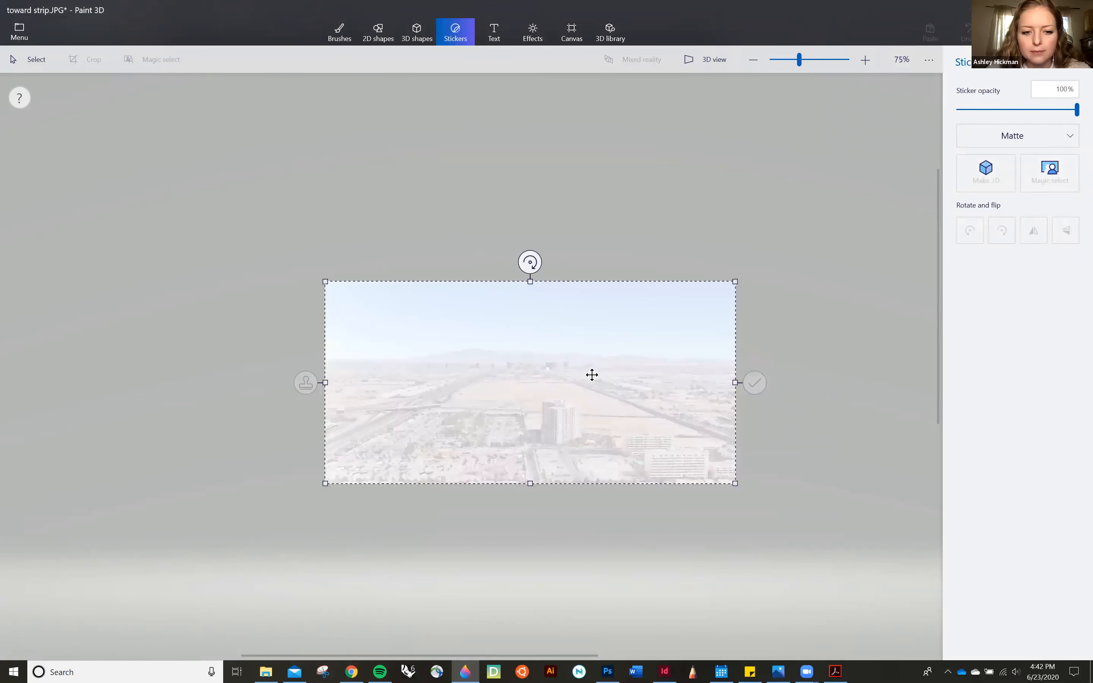
left_click_drag(591, 373, 523, 351)
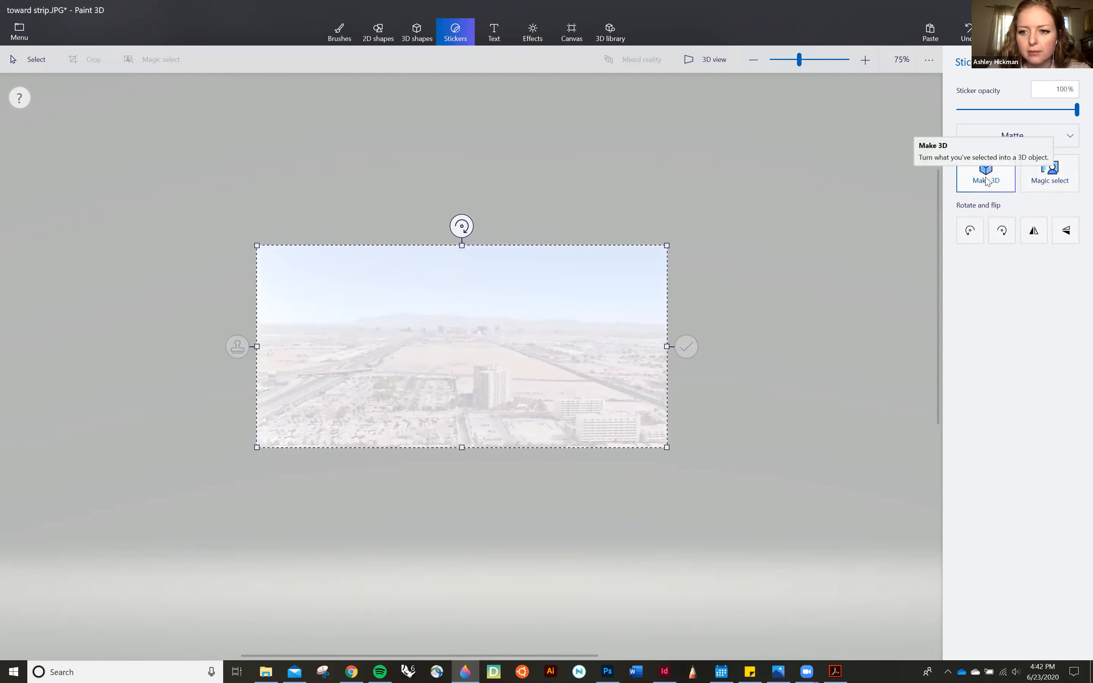
left_click(986, 180)
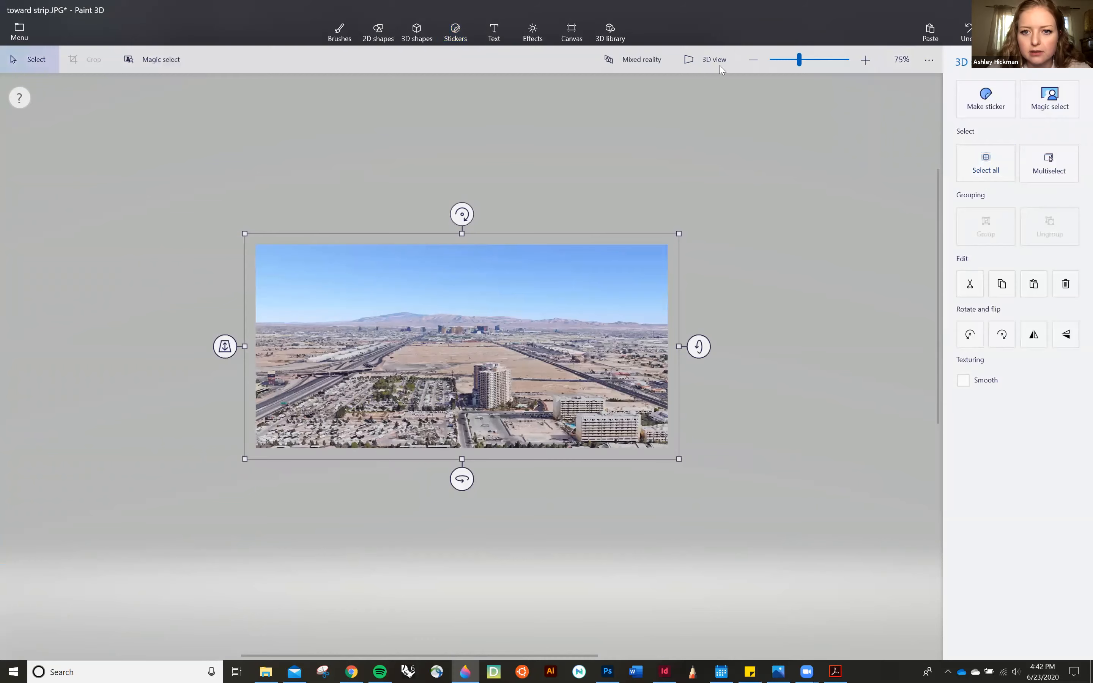
Check the site image in 3D view, then return to the flat view and enlarge the 3D object further
left_click(720, 65)
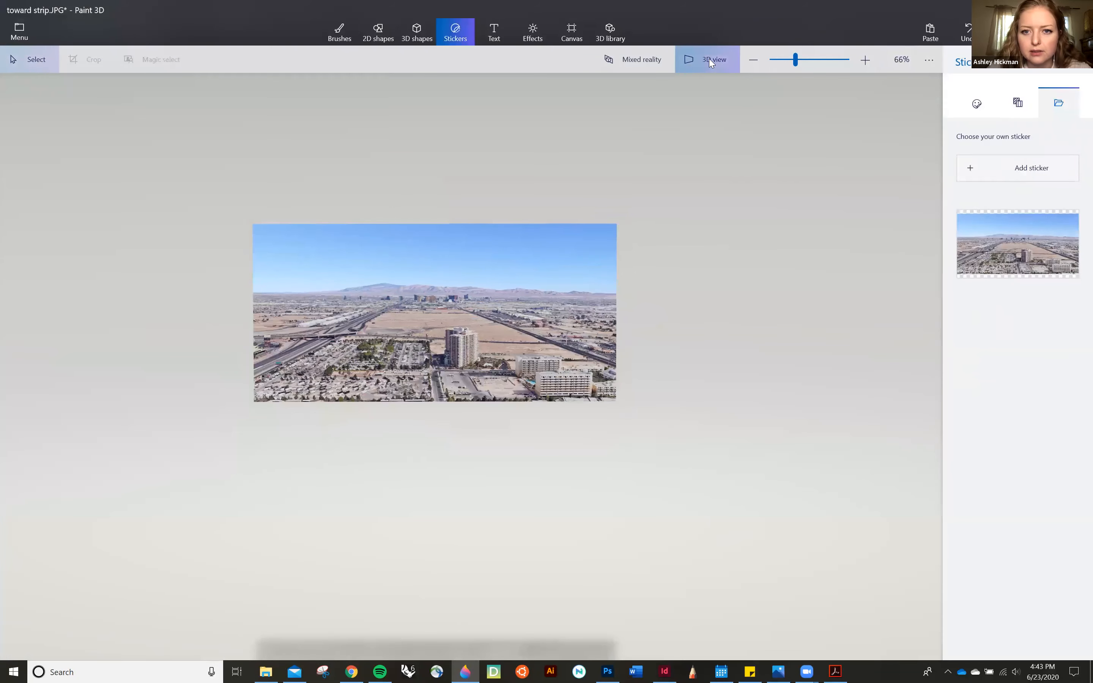
left_click(710, 63)
left_click(644, 273)
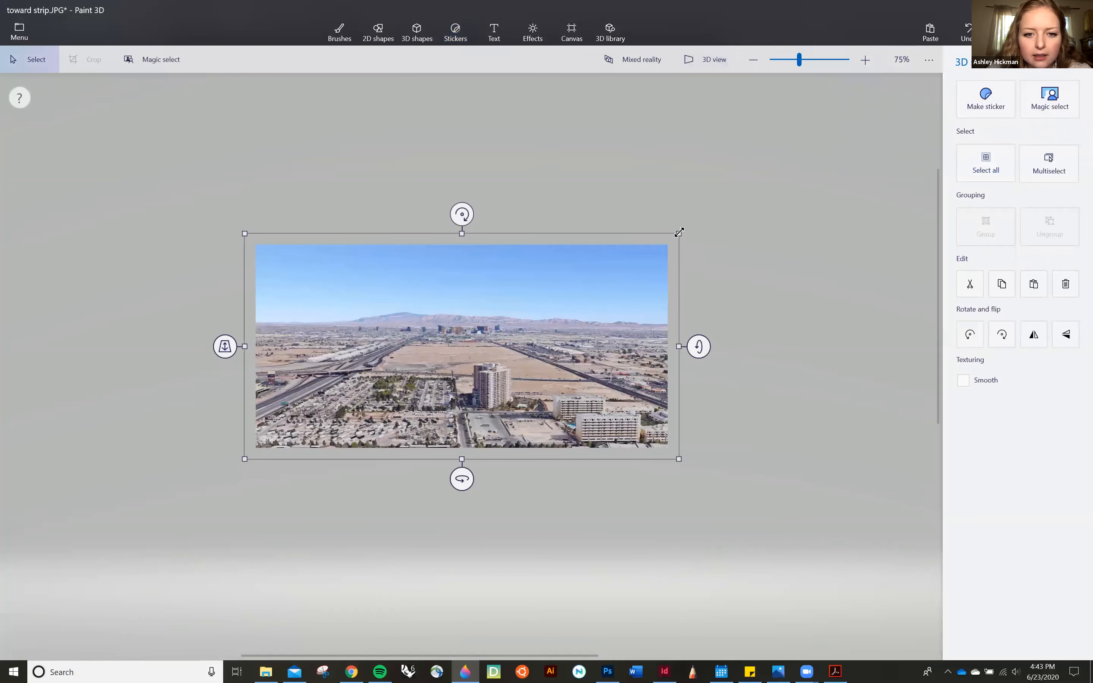
left_click_drag(679, 232, 664, 274)
mouse_move(187, 342)
left_mouse_down()
mouse_move(189, 438)
mouse_move(214, 334)
mouse_move(193, 347)
left_mouse_up()
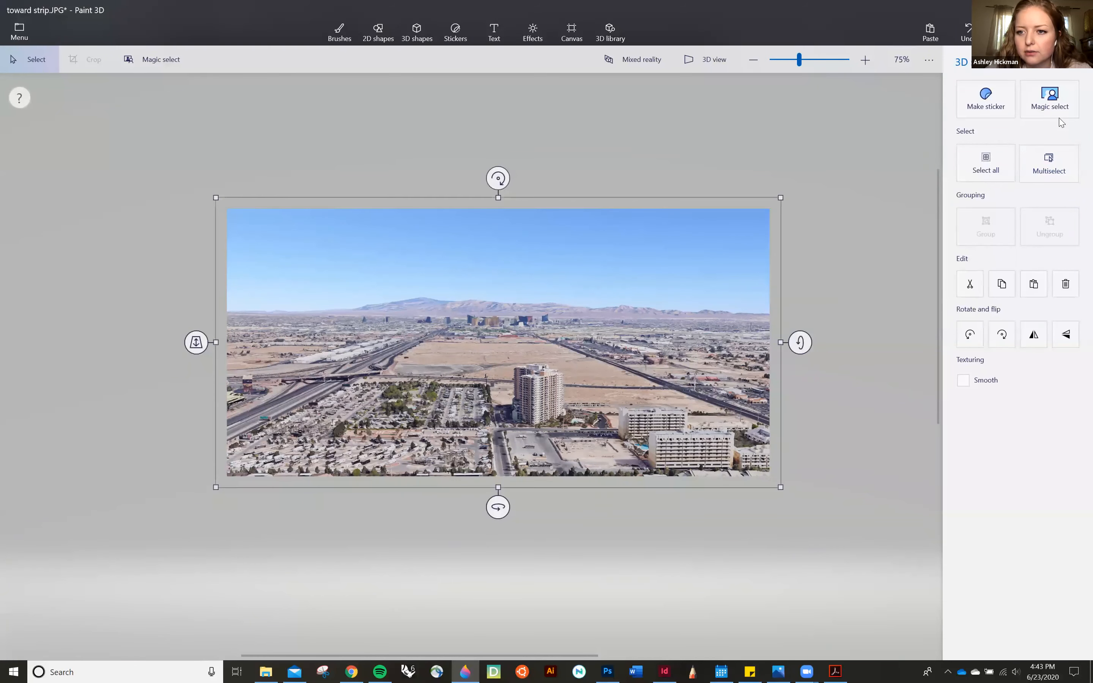
Cut the ground and mountains out from the sky using Magic select with autofilled background, and shift the cutout down and to the right
left_click(1051, 109)
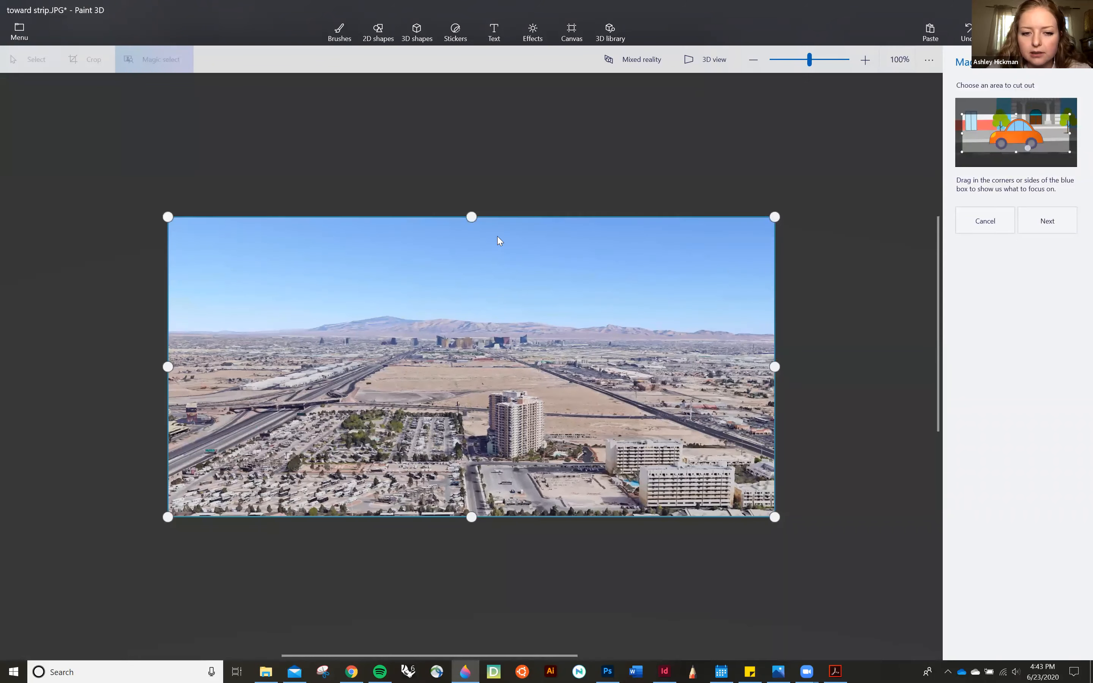
left_click_drag(476, 220, 481, 297)
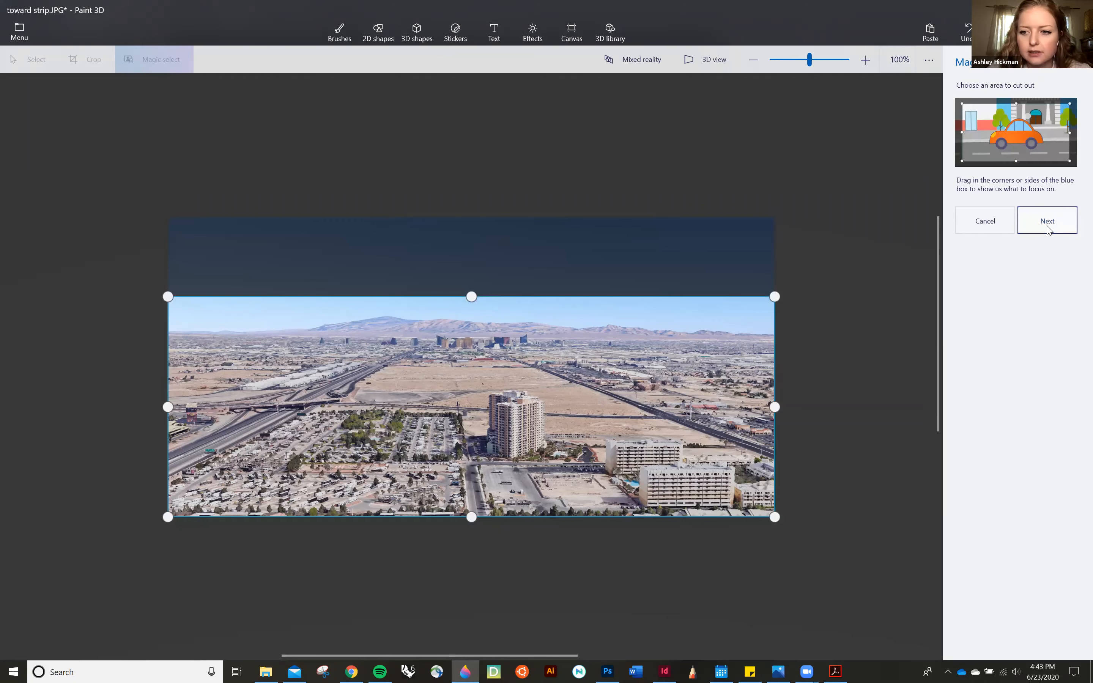
left_click(1047, 221)
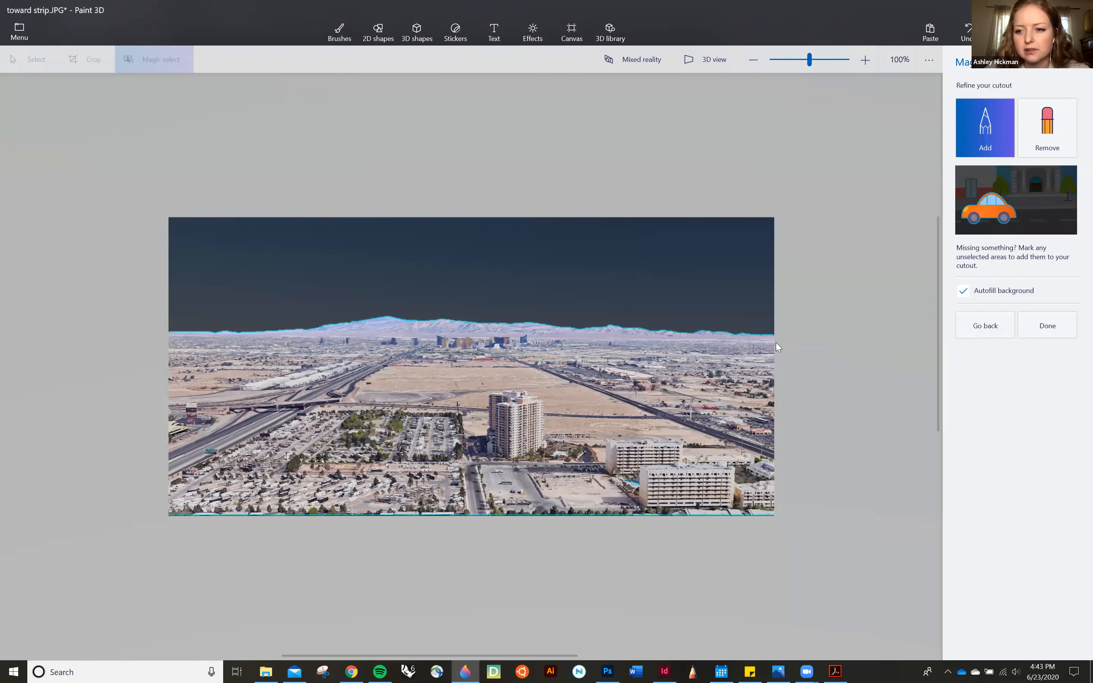
left_click(1051, 328)
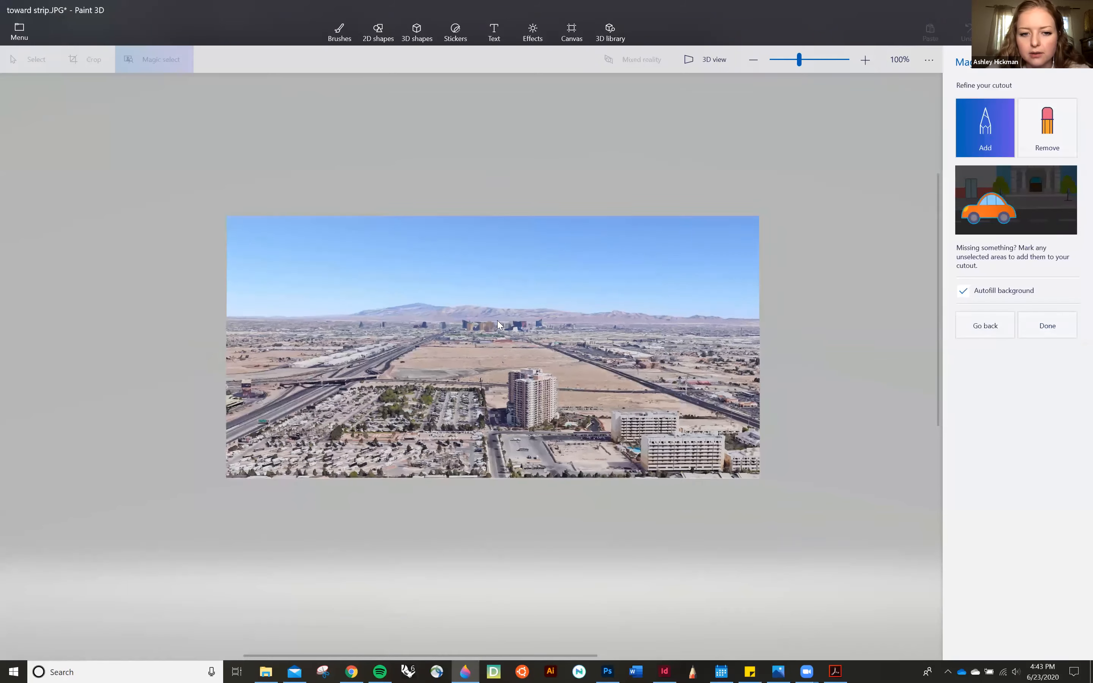
mouse_move(518, 357)
left_mouse_down()
mouse_move(542, 460)
mouse_move(501, 482)
mouse_move(532, 480)
mouse_move(540, 359)
mouse_move(504, 461)
mouse_move(443, 361)
mouse_move(253, 398)
mouse_move(563, 354)
mouse_move(533, 358)
mouse_move(504, 344)
mouse_move(520, 380)
left_mouse_up()
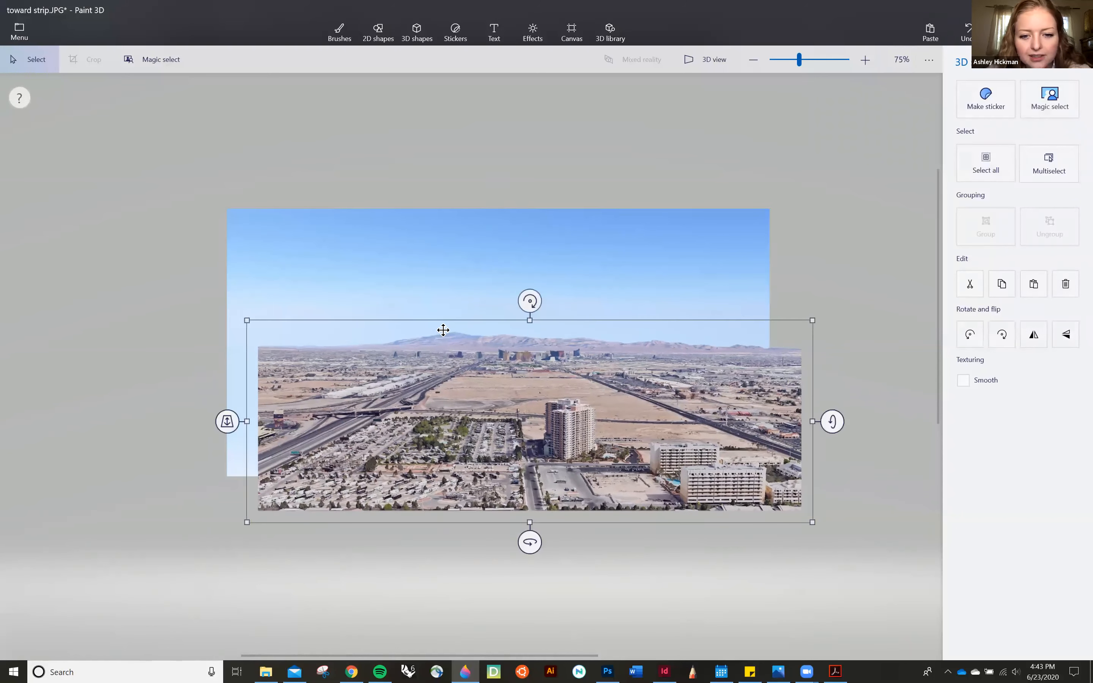
Set the eraser thickness to 113 px and erase a first patch at the ground cutout's right edge, above the diagonal road
left_click(455, 32)
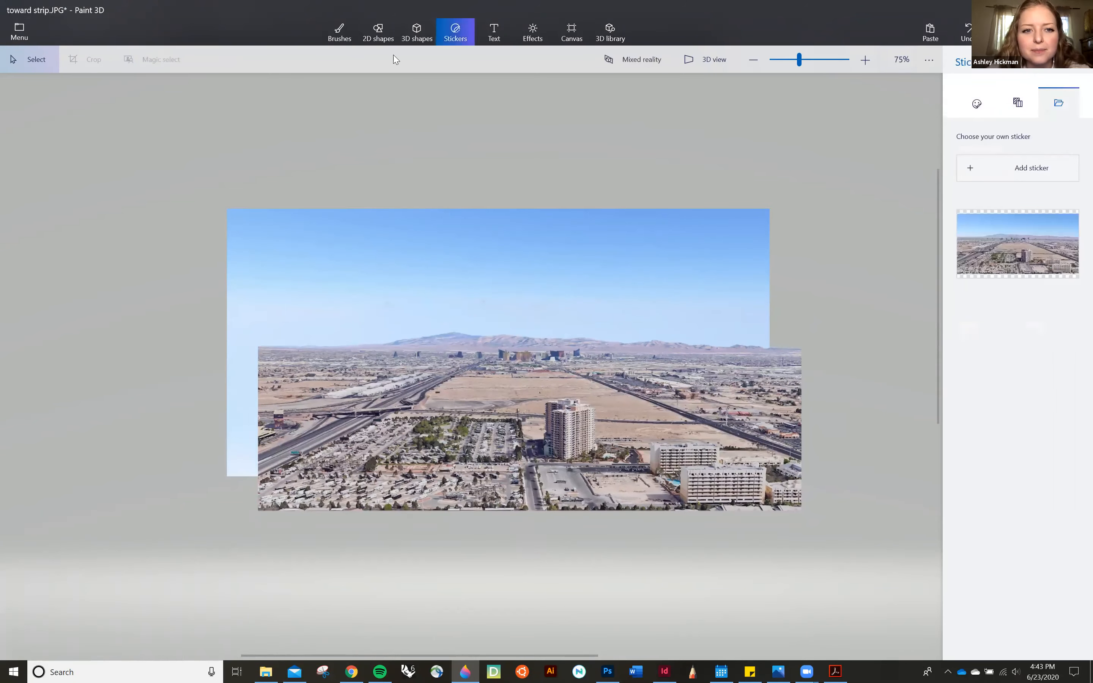
left_click(578, 348)
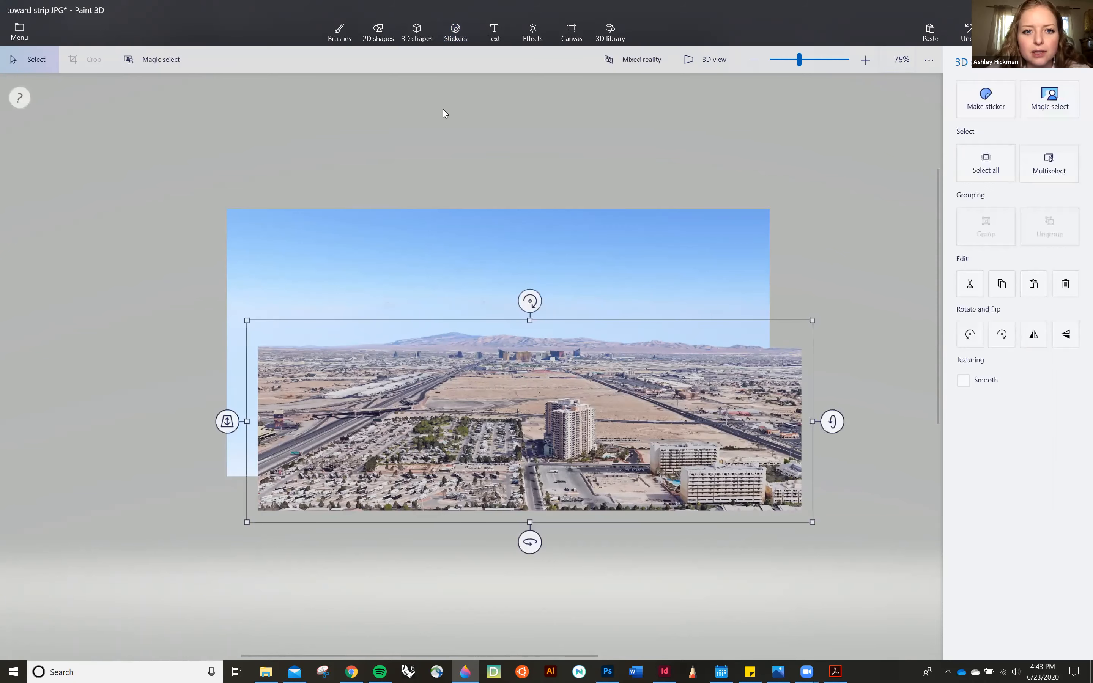
left_click(342, 33)
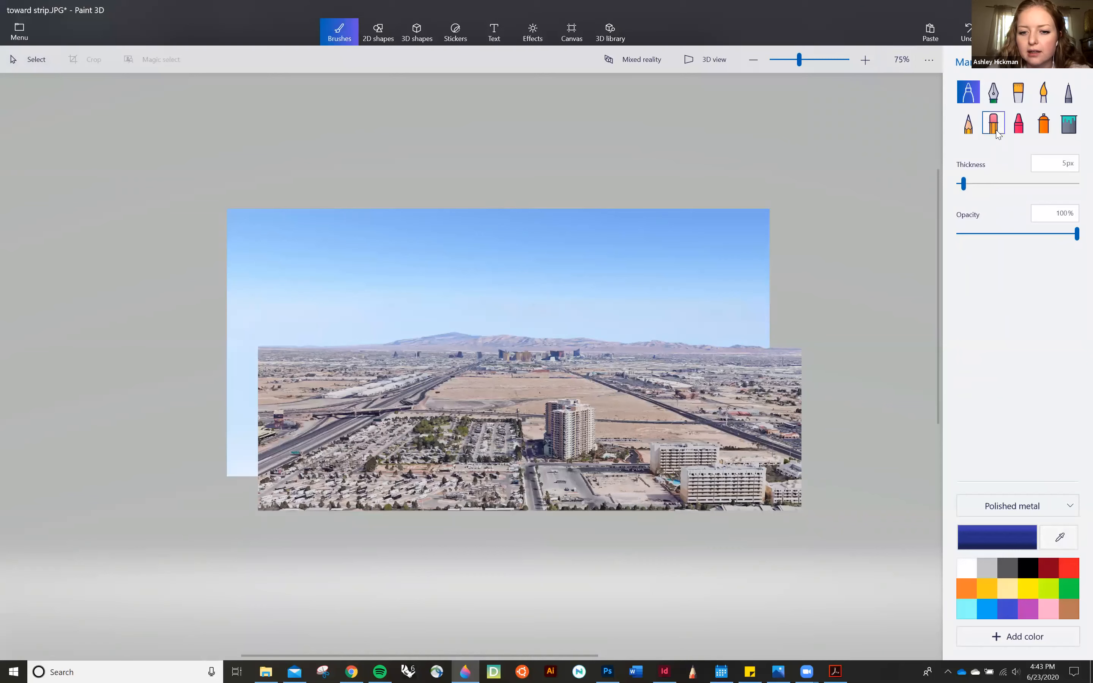
left_click(996, 132)
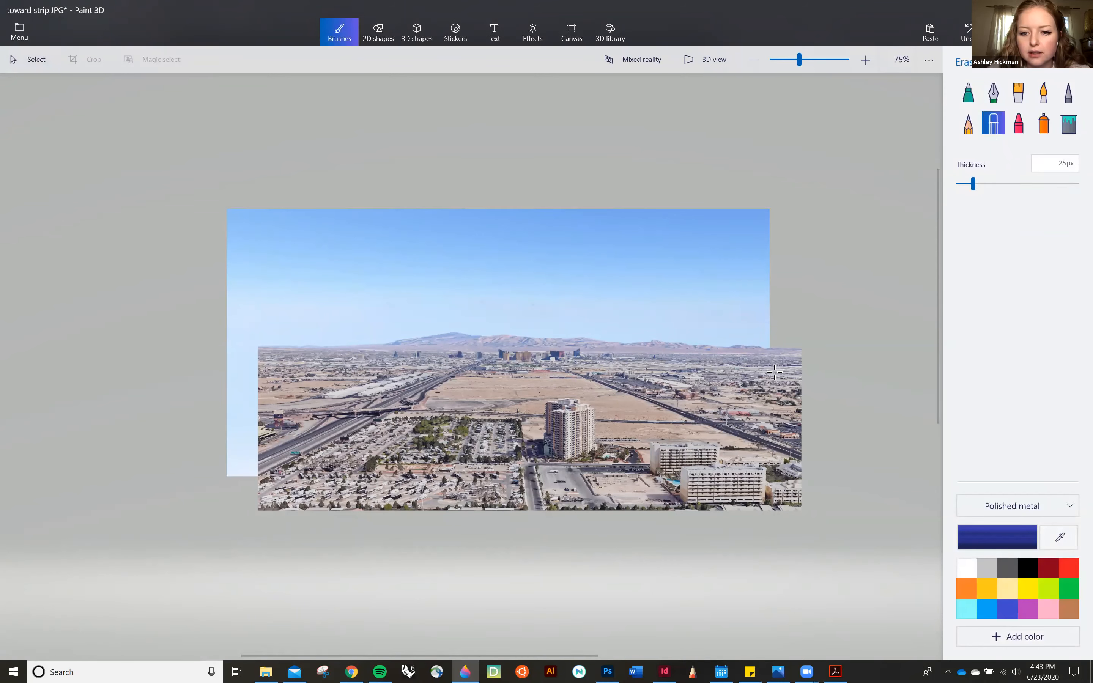
left_click_drag(973, 183, 1025, 184)
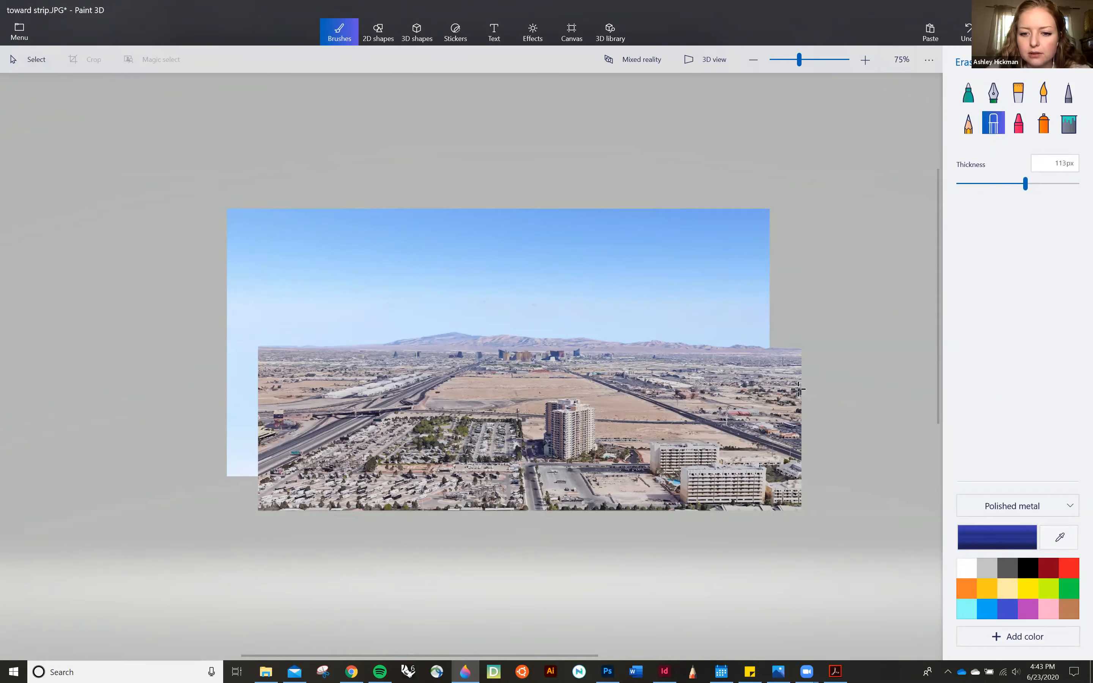
mouse_move(737, 394)
left_mouse_down()
mouse_move(804, 437)
mouse_move(692, 390)
mouse_move(624, 379)
mouse_move(802, 381)
mouse_move(784, 396)
mouse_move(798, 418)
left_mouse_up()
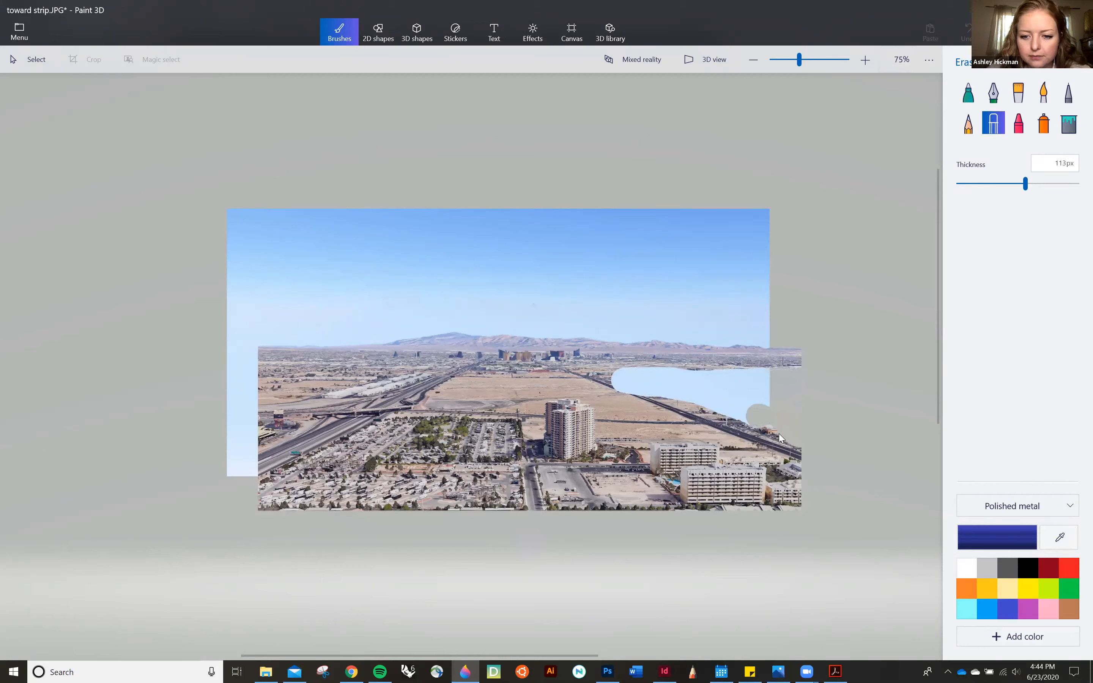
mouse_move(670, 388)
left_mouse_down()
mouse_move(649, 384)
mouse_move(798, 447)
left_mouse_up()
scroll(743, 406, "up", 3)
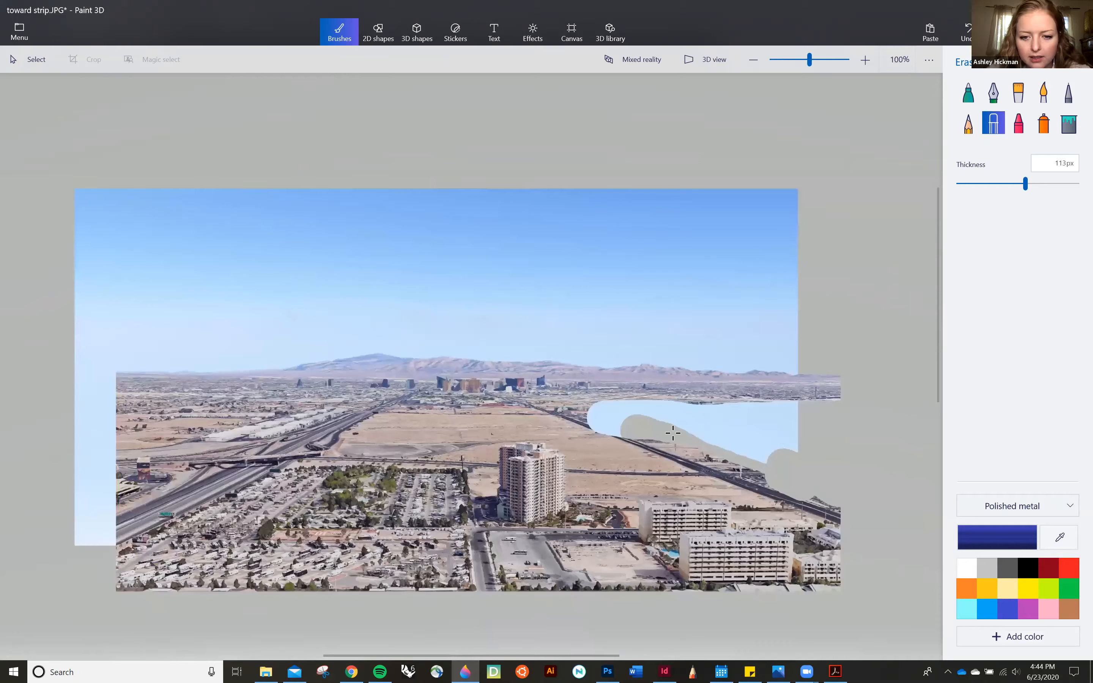
key("ctrl+z")
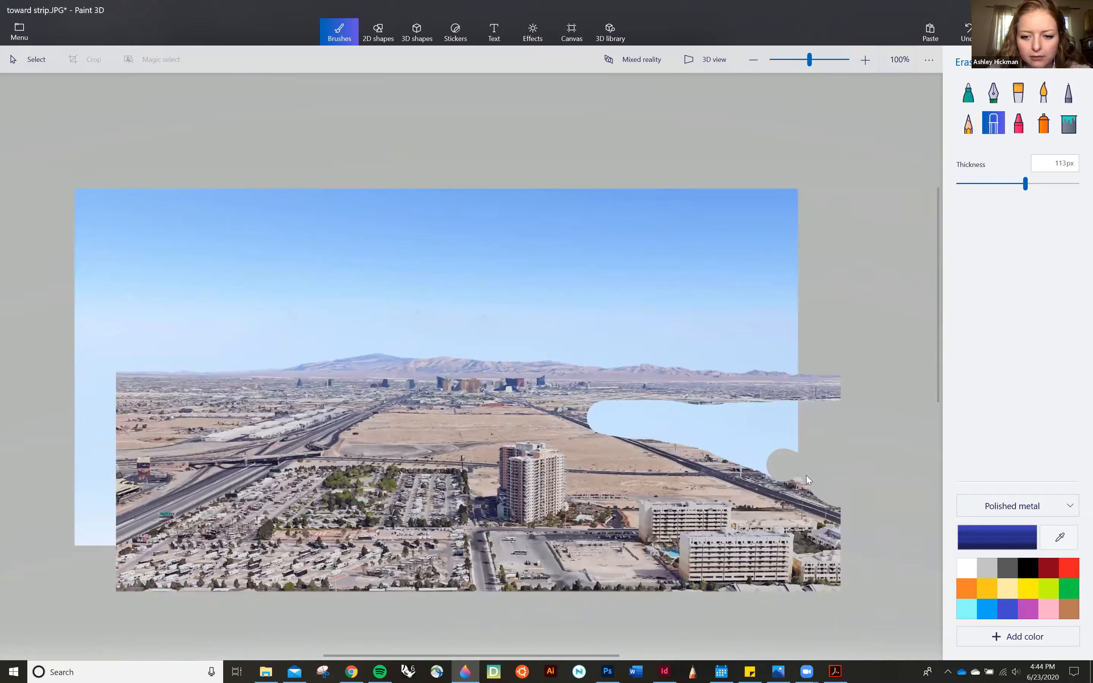
key("ctrl+z")
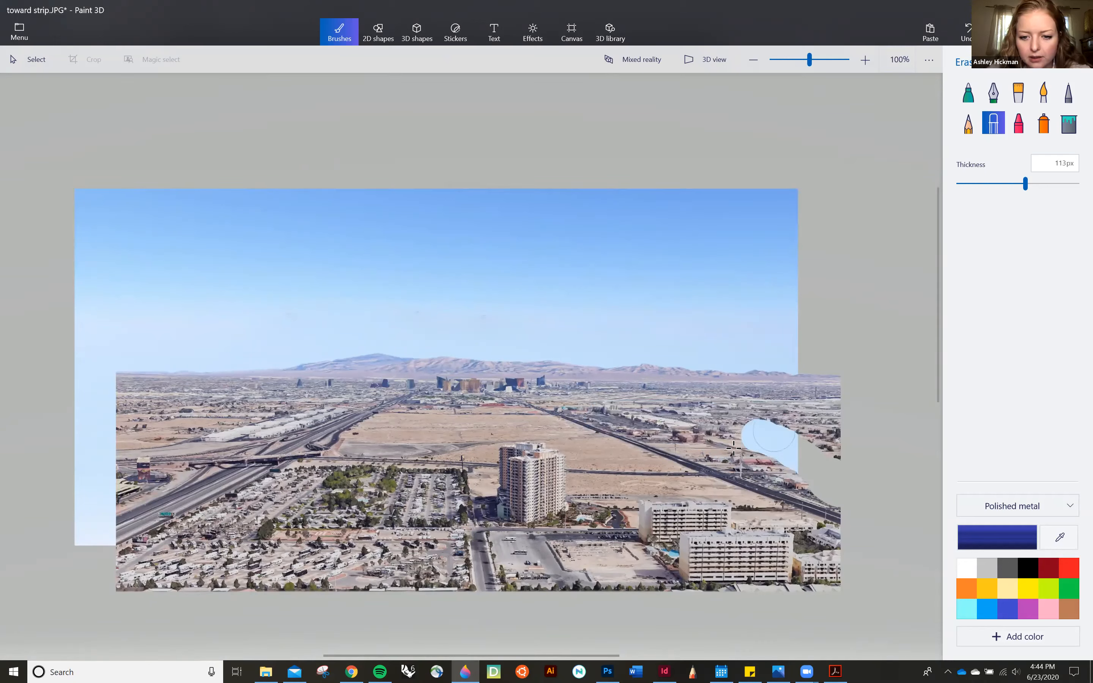
Erase the ground cutout's built-up area between the right-hand diagonal road and the distant city, out to the right edge
mouse_move(741, 435)
left_mouse_down()
mouse_move(632, 425)
mouse_move(705, 414)
mouse_move(815, 446)
left_mouse_up()
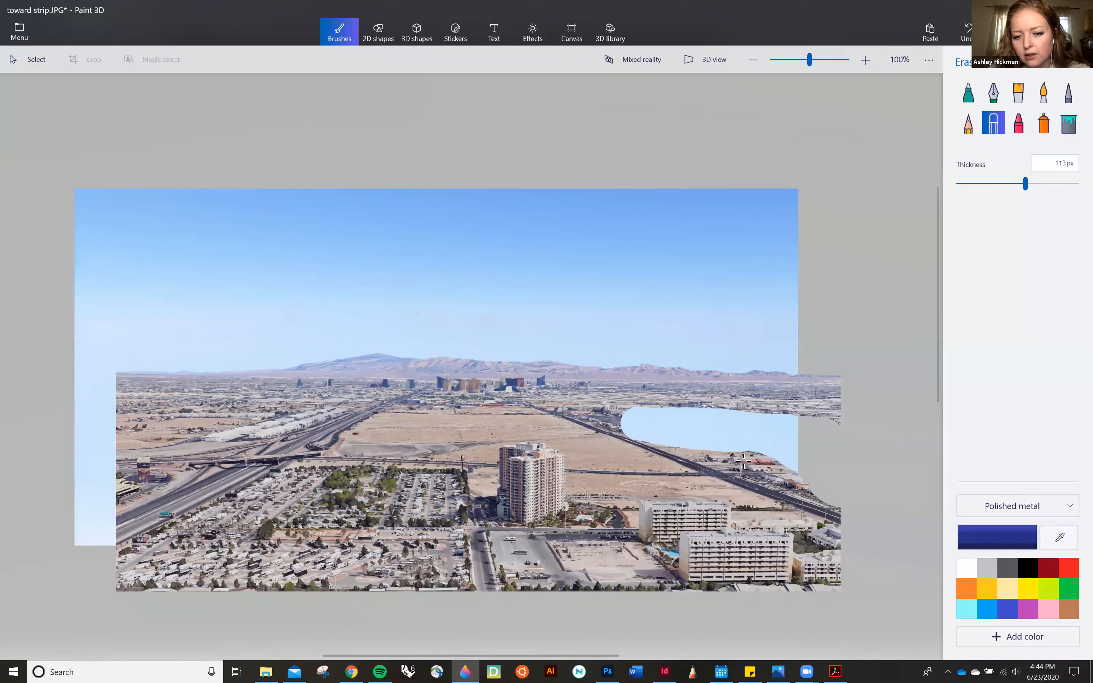
mouse_move(744, 461)
left_mouse_down()
mouse_move(835, 498)
mouse_move(746, 480)
mouse_move(654, 428)
left_mouse_up()
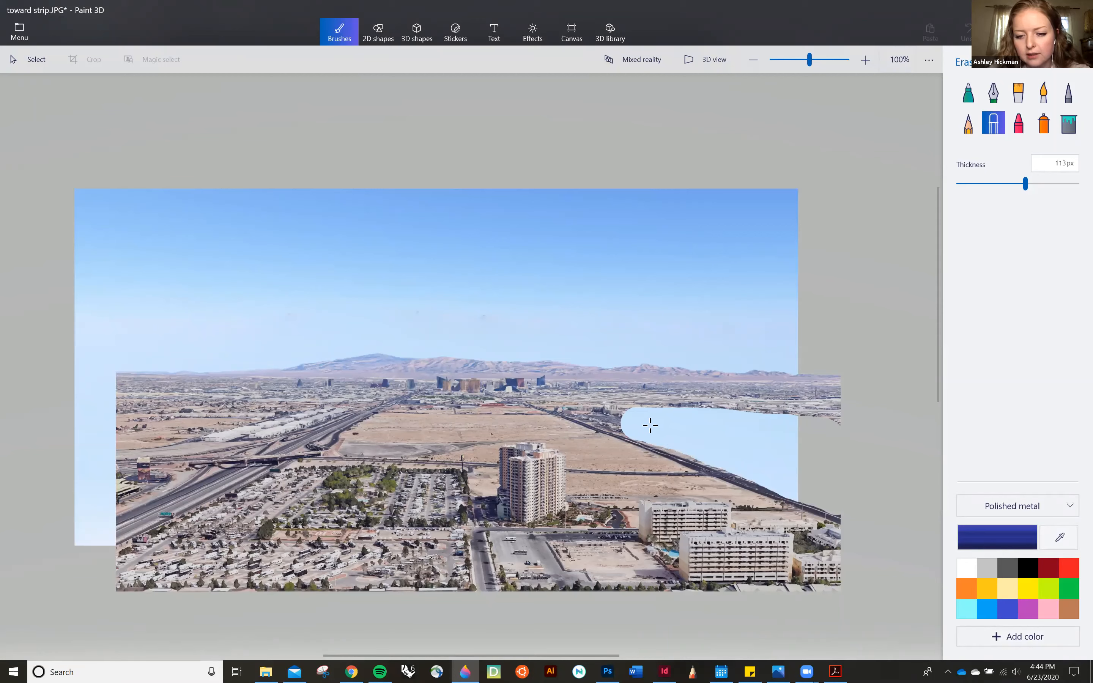
left_click_drag(836, 427, 846, 429)
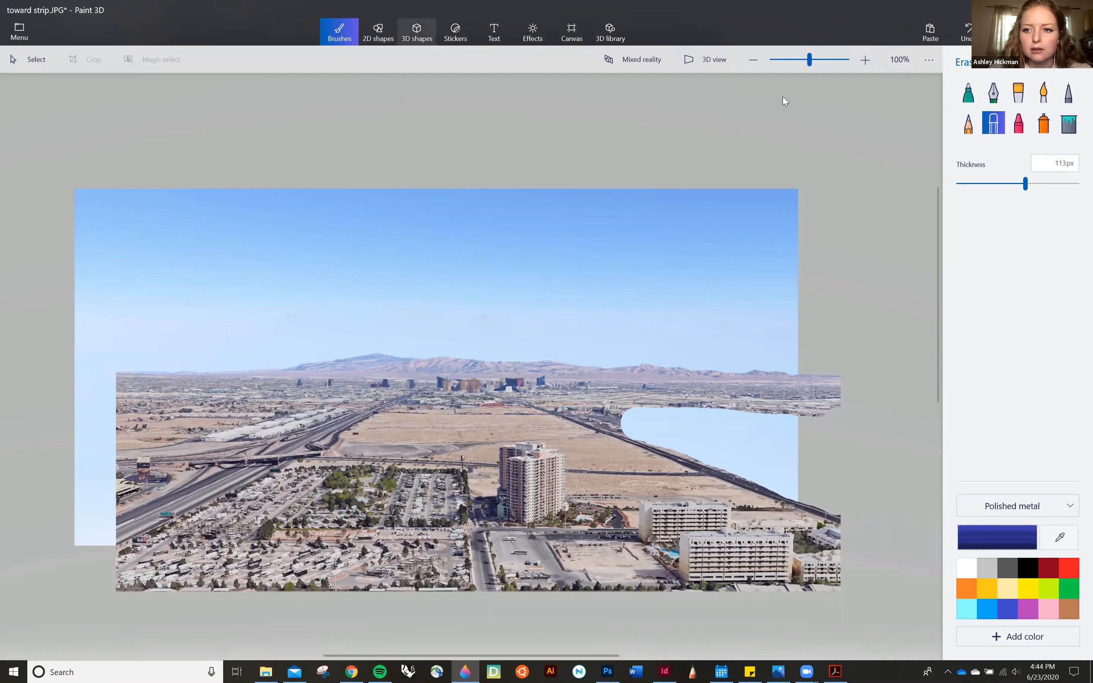
left_click(966, 93)
left_click_drag(541, 441, 579, 448)
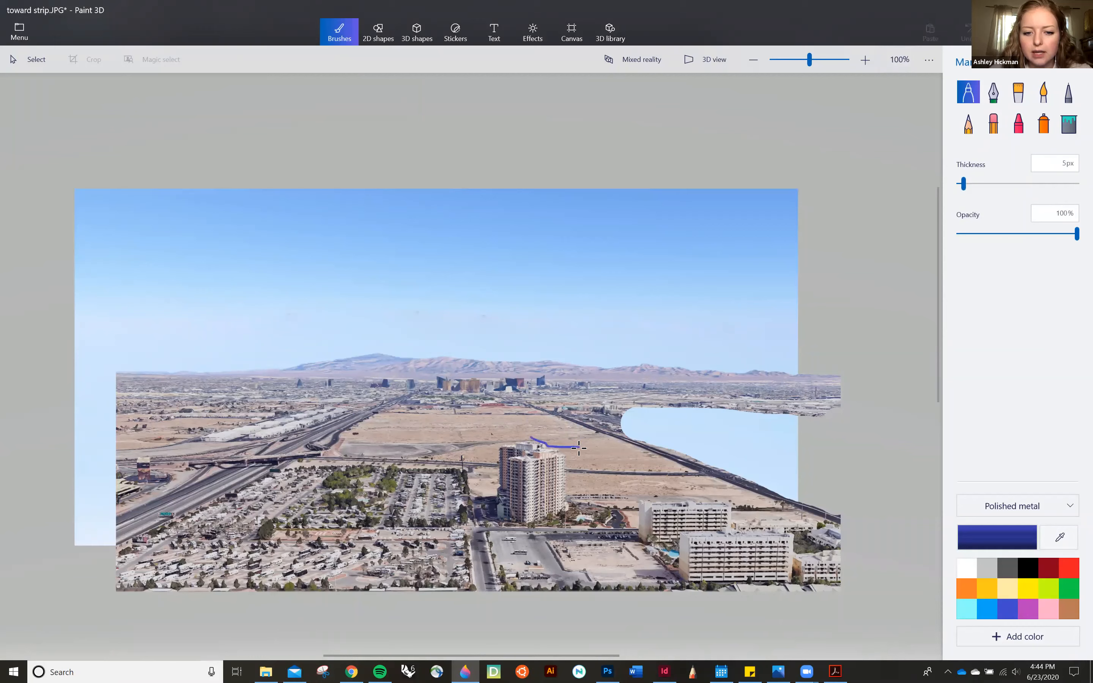
key("ctrl+z")
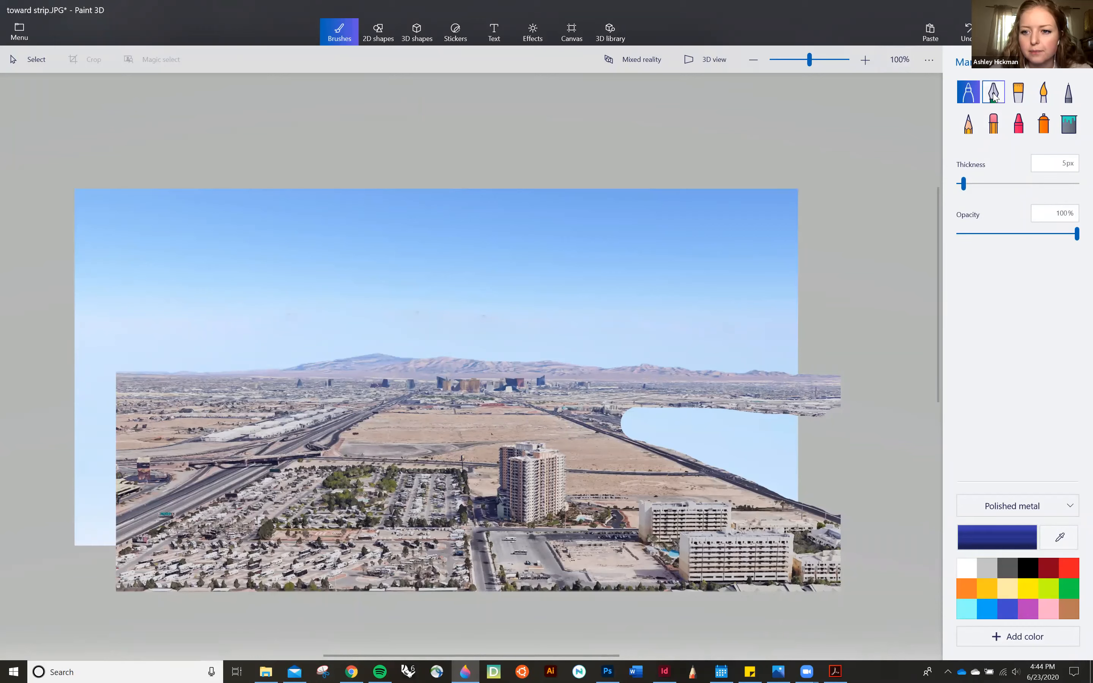
Try calligraphy pen and oil brush strokes on the desert ground beside the high-rise tower, undoing each one
left_click(999, 96)
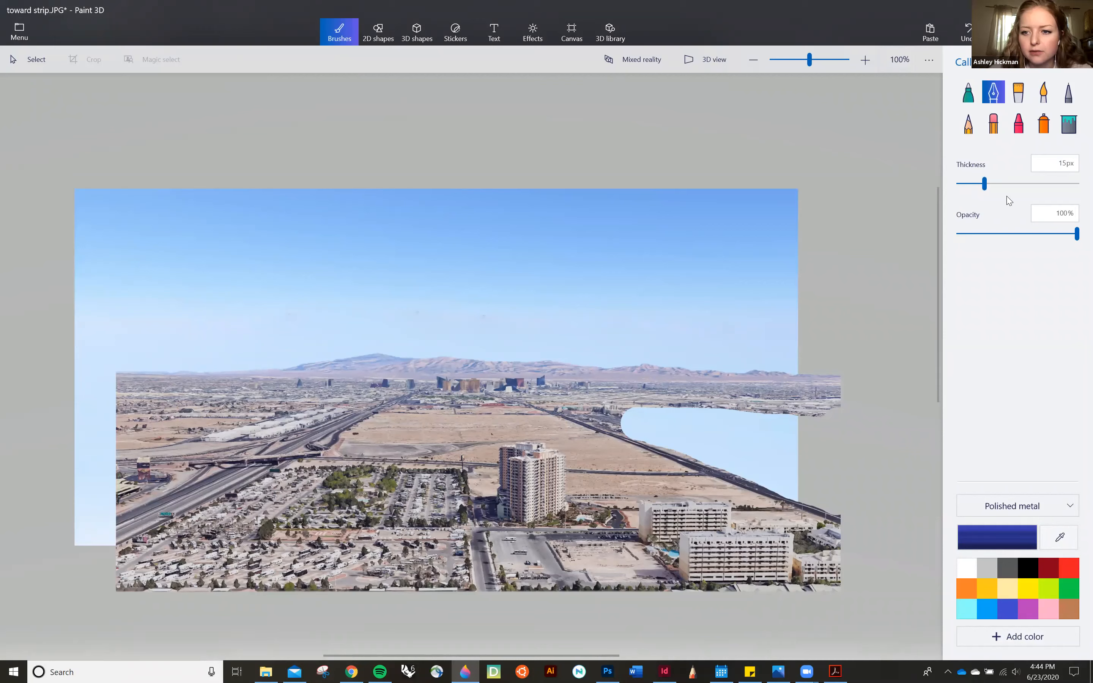
left_click(1015, 183)
left_click_drag(576, 433, 621, 486)
key("ctrl+z")
left_click(1019, 93)
left_click_drag(571, 427, 630, 493)
key("ctrl+z")
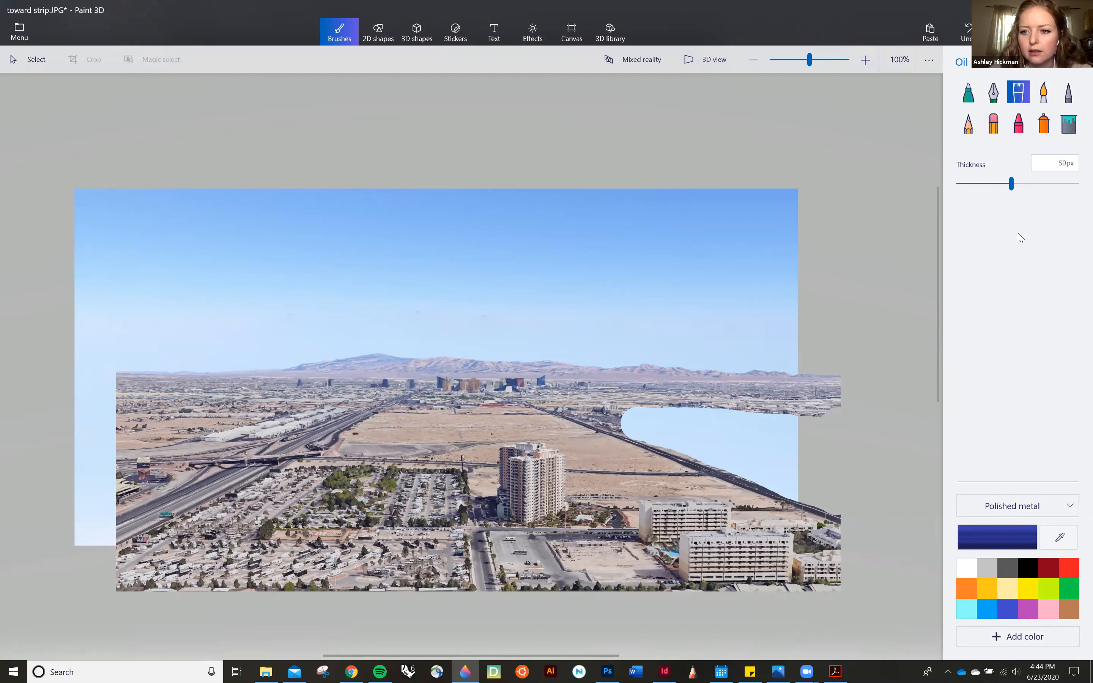
Try an 80 px oil brush zigzag from beside the high-rise tower down to the hotel blocks, and undo it
left_click(1052, 184)
left_click_drag(575, 445, 612, 481)
left_click_drag(635, 522, 670, 551)
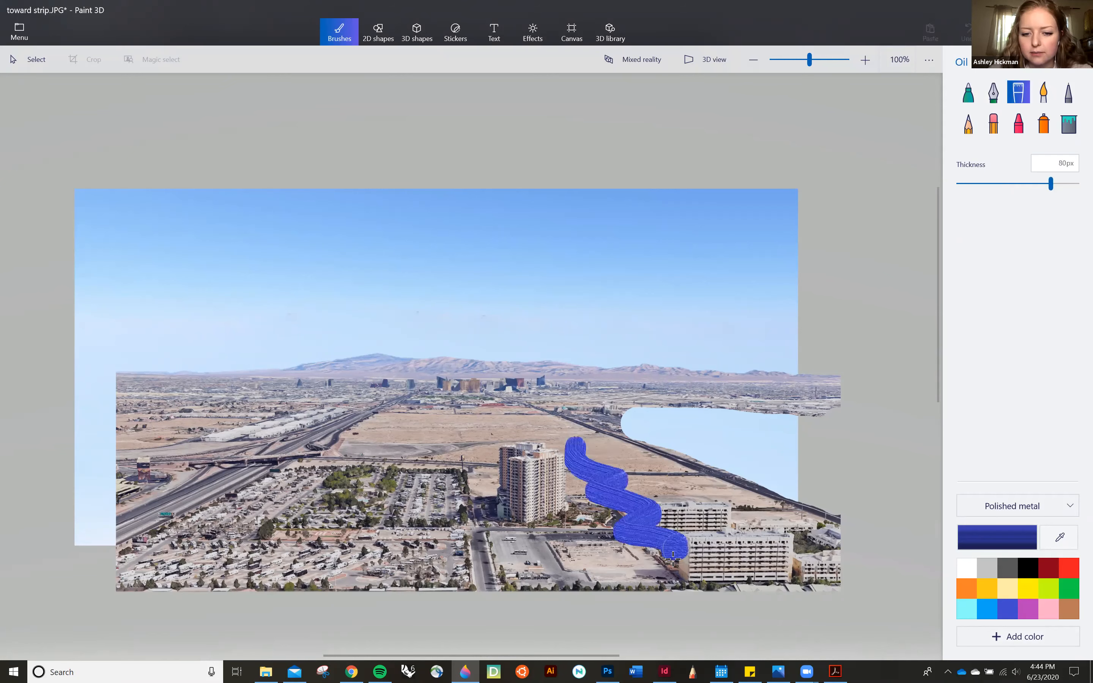
key("ctrl+z")
Pick the watercolor brush, switch to the pixel pen, and try a 5 px zigzag beside the tower, undoing it
left_click(1043, 93)
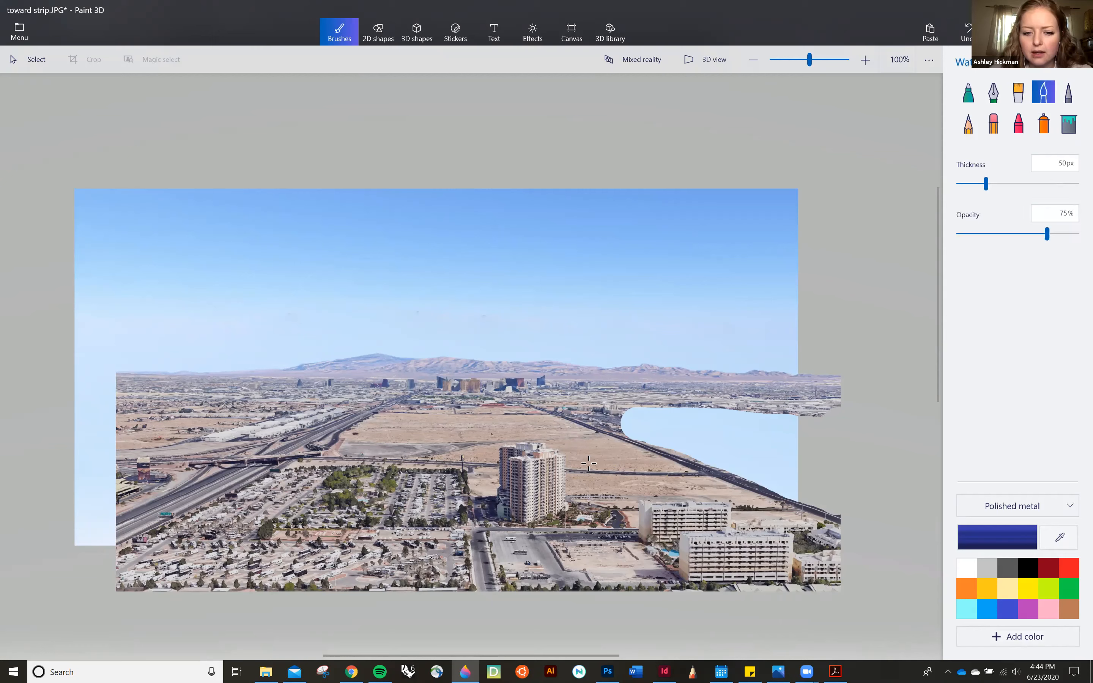
left_click(1069, 93)
mouse_move(597, 466)
left_mouse_down()
mouse_move(639, 486)
mouse_move(647, 503)
left_mouse_up()
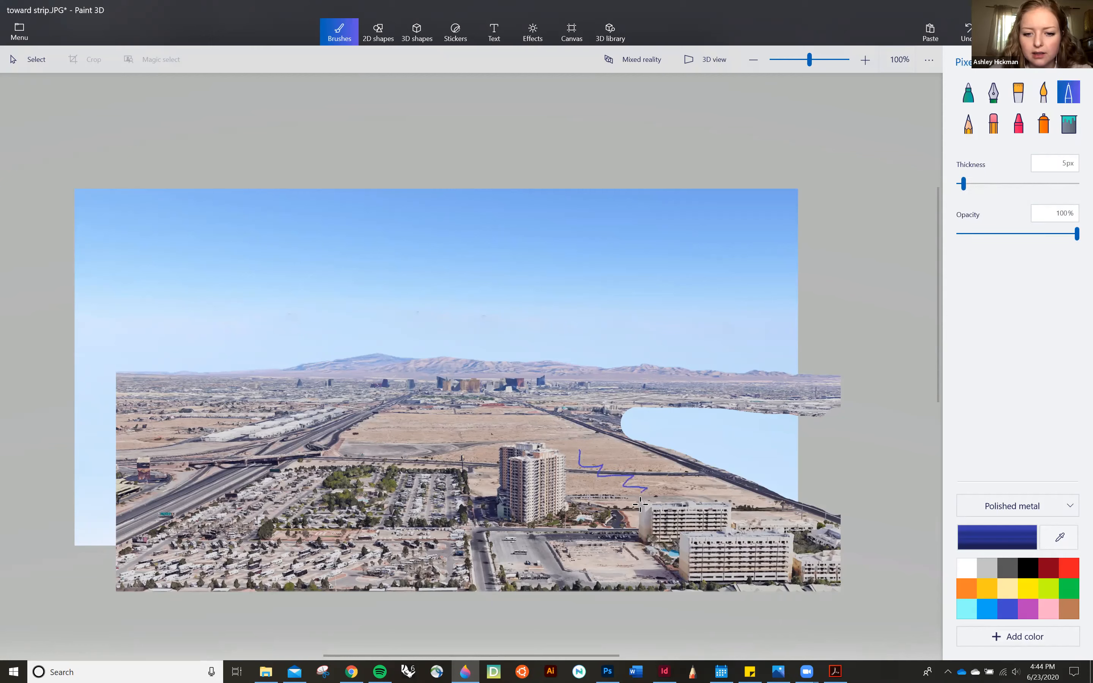
key("ctrl+z")
Raise the pencil thickness to 9 px, try a stroke on the ground beside the tower, and undo it
left_click(967, 126)
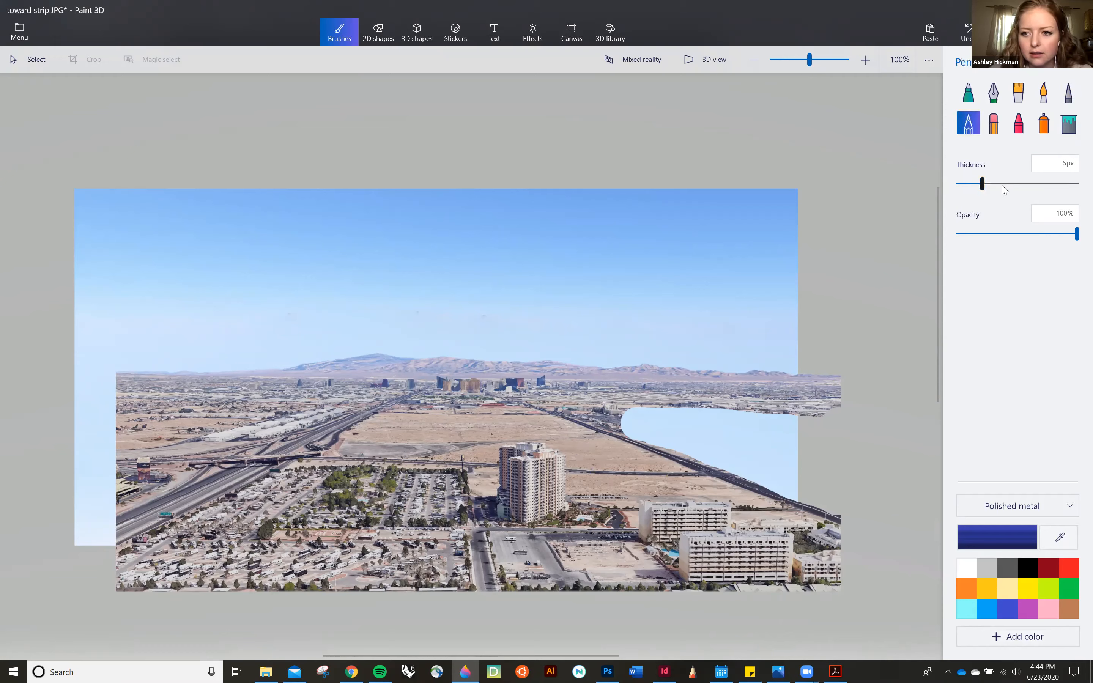
left_click_drag(983, 185, 1053, 184)
mouse_move(590, 462)
left_mouse_down()
mouse_move(620, 476)
mouse_move(643, 497)
left_mouse_up()
key("ctrl+z")
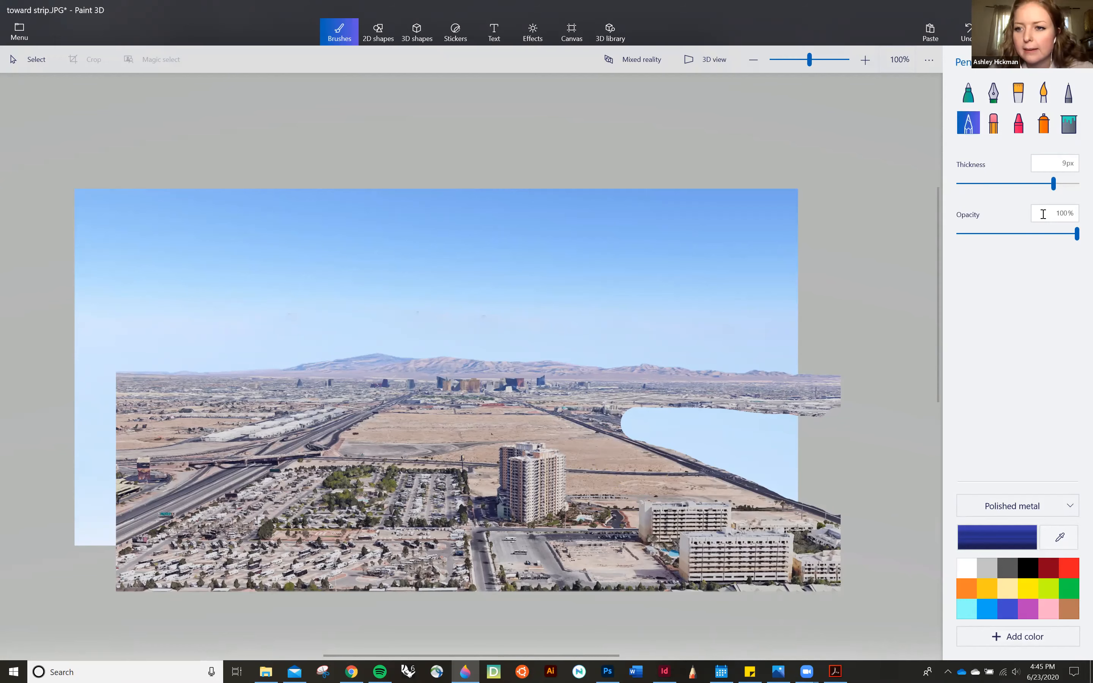
Try a crayon stroke across the desert ground between the tower and the diagonal road, and undo it
left_click(1017, 121)
left_click_drag(603, 465, 722, 500)
key("ctrl+z")
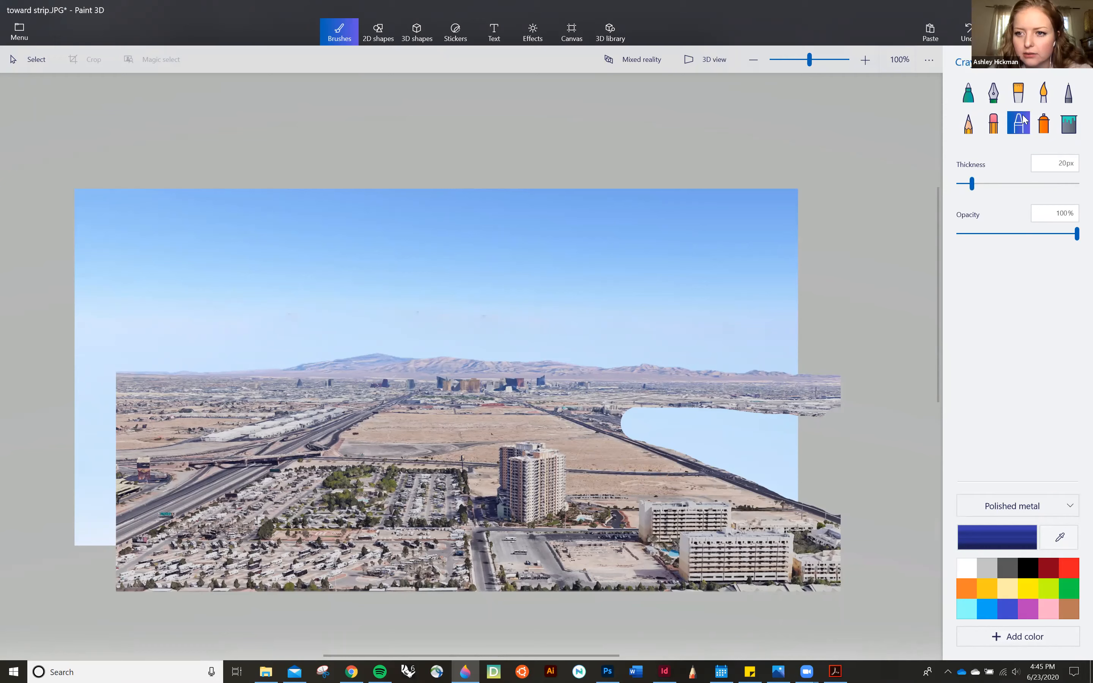
Try the marker with Dull metal and Gloss materials, draw a yellow gloss stroke beside the tower, and undo it
left_click(969, 94)
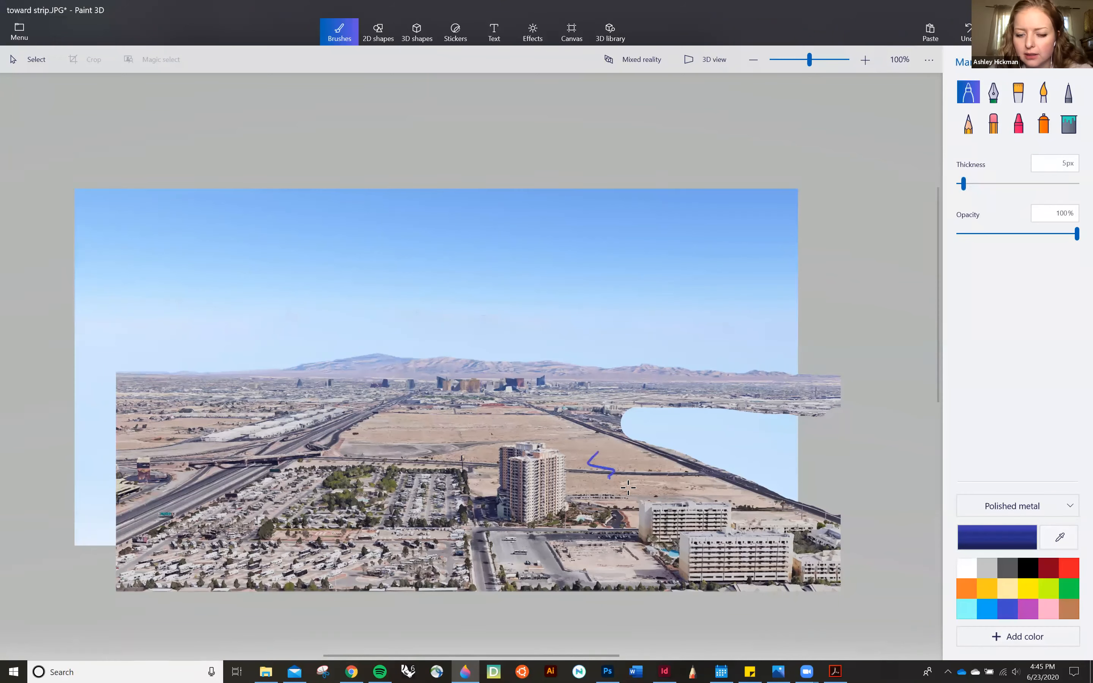
left_click(1039, 510)
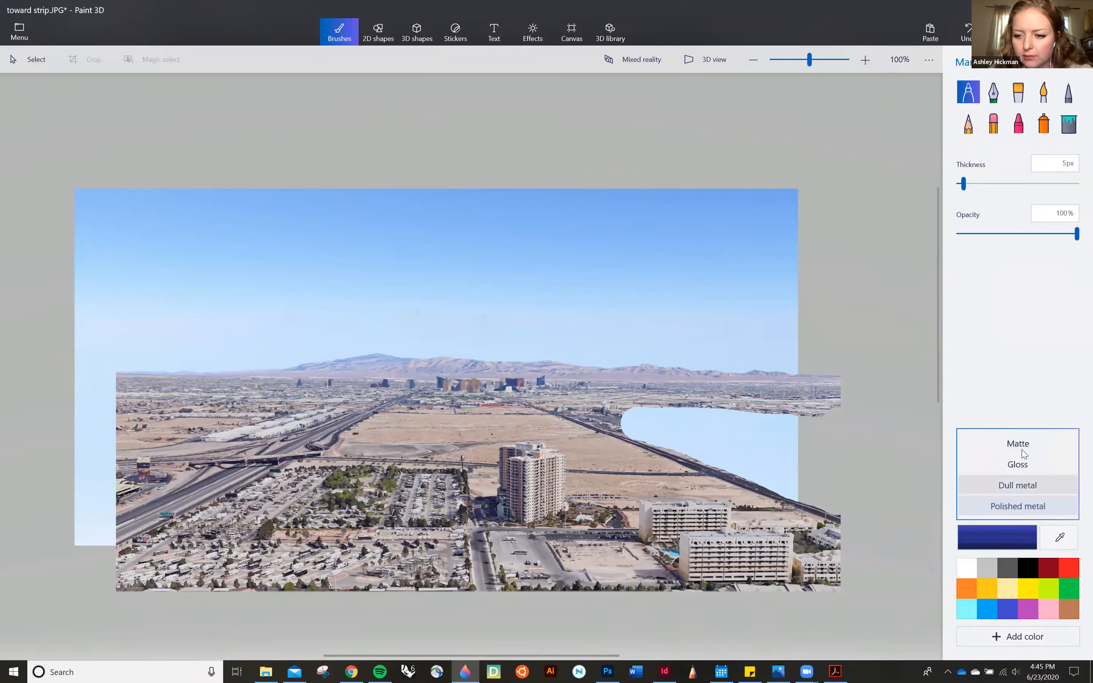
left_click(1020, 484)
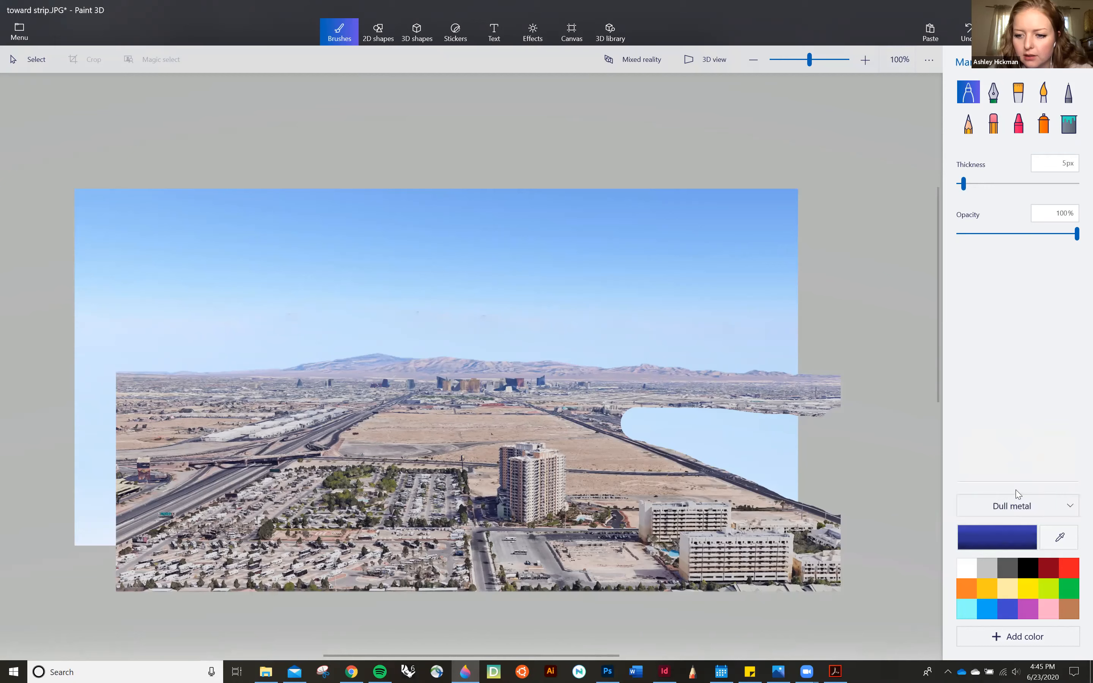
left_click(1021, 510)
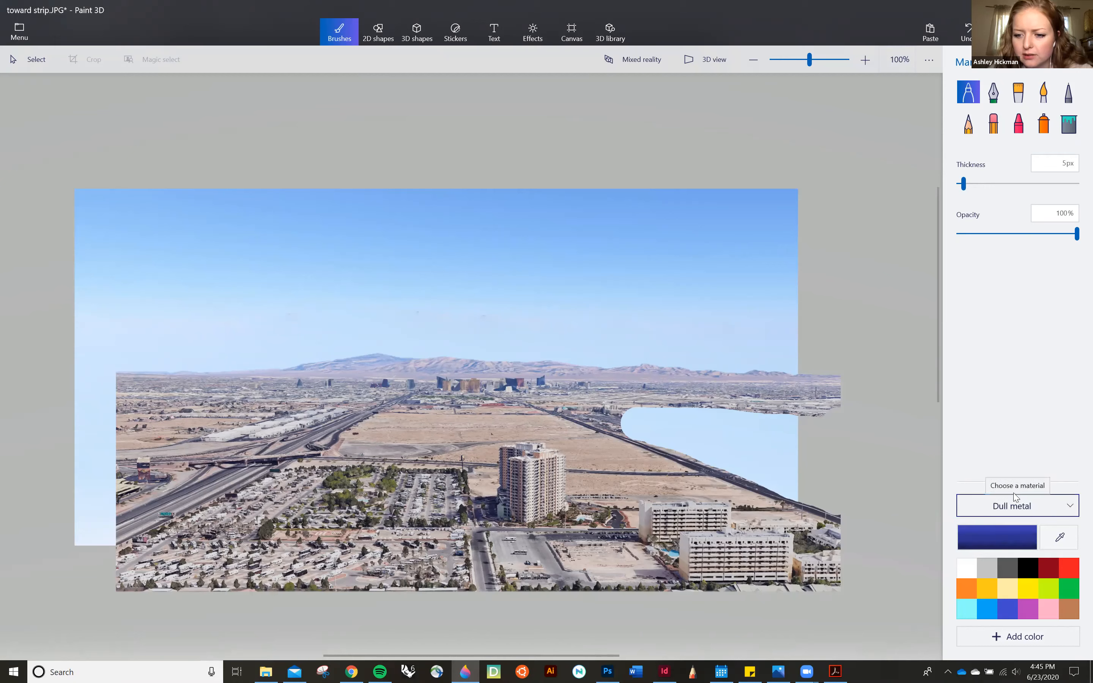
left_click(1013, 486)
left_click(1012, 501)
left_click(1015, 505)
left_click(1031, 590)
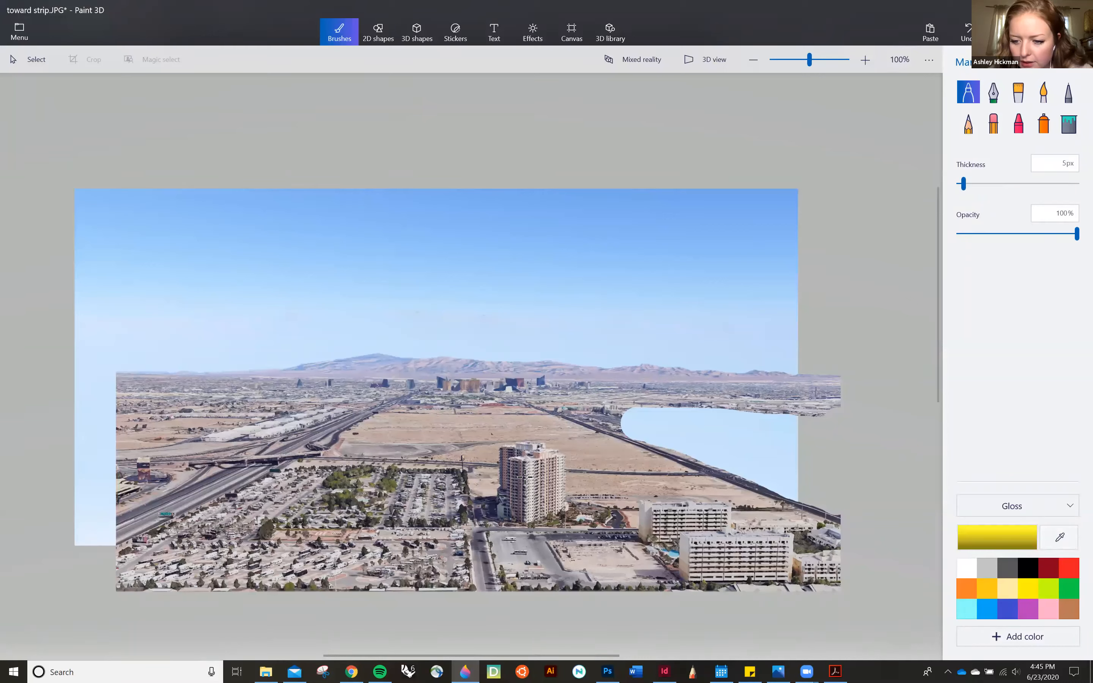
left_click_drag(581, 462, 609, 482)
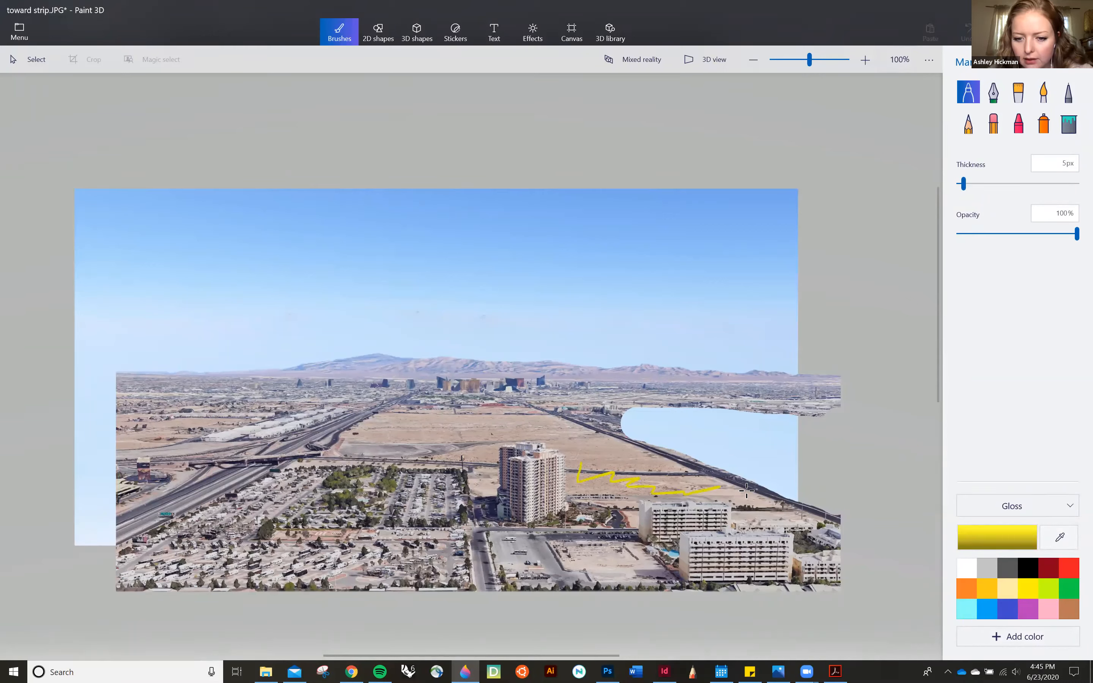
key("ctrl+z")
Try a yellow marker stroke in Polished metal above the hotel blocks, inspect it up close, and undo it
left_click(1016, 506)
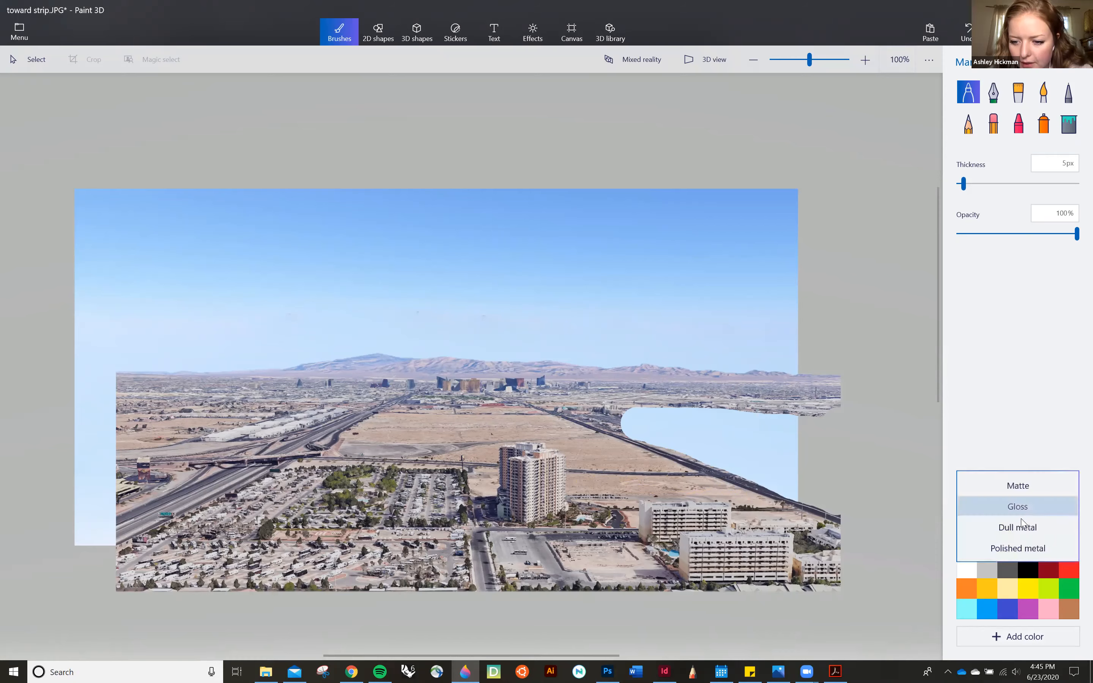
left_click(1019, 546)
left_click_drag(627, 488, 672, 493)
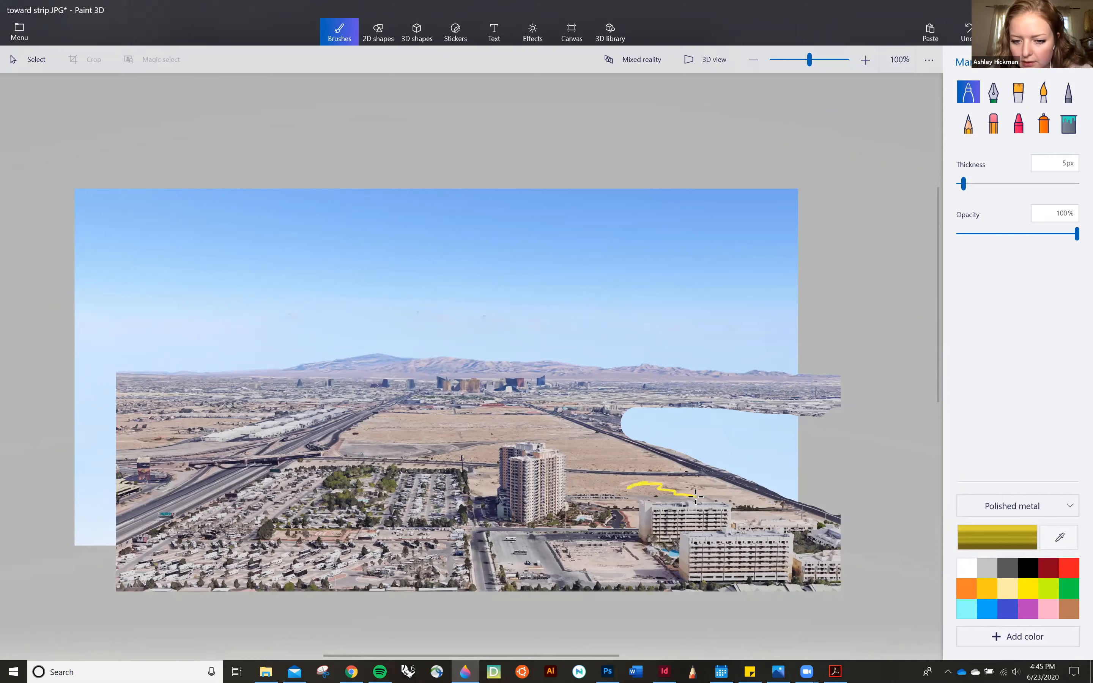
scroll(696, 496, "up", 5)
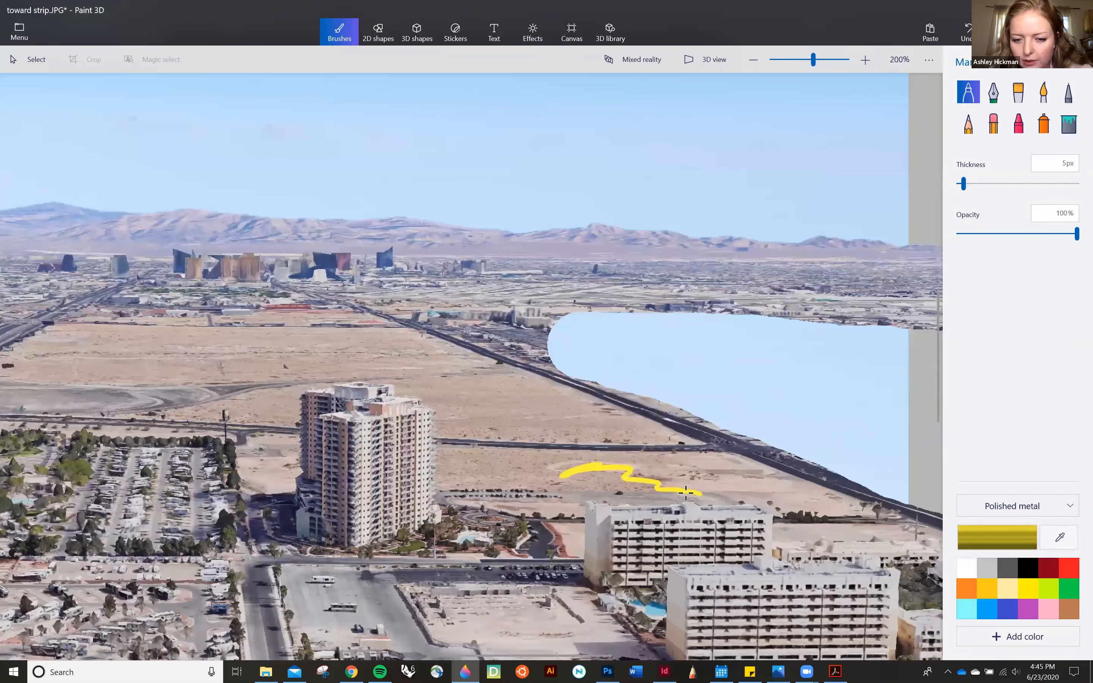
scroll(686, 493, "up", 1)
scroll(703, 491, "down", 2)
key("ctrl+z")
Set the marker material to Matte, try a yellow stroke on the ground cutout, and undo it
left_click(1041, 509)
left_click(1020, 446)
mouse_move(645, 474)
left_mouse_down()
mouse_move(658, 490)
mouse_move(607, 459)
mouse_move(616, 436)
left_mouse_up()
key("ctrl+z")
Try the spray can, undo its mark, and preview a muted beige (b4b28d) as a new color without adding it
left_click(1043, 123)
key("ctrl+z")
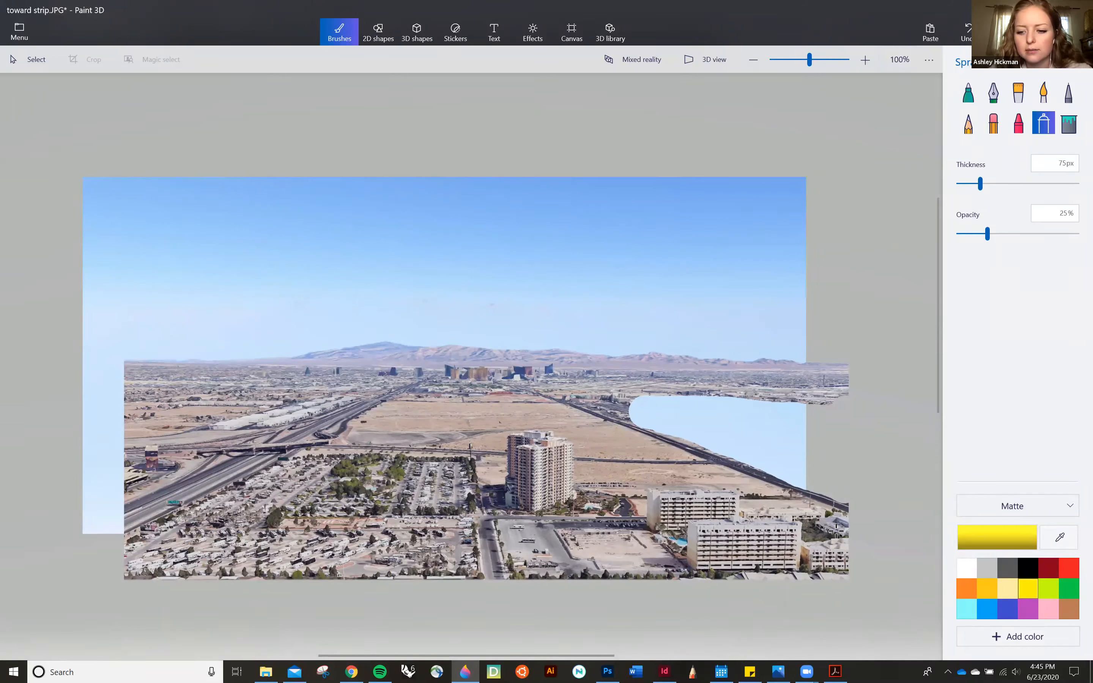
left_click(1008, 642)
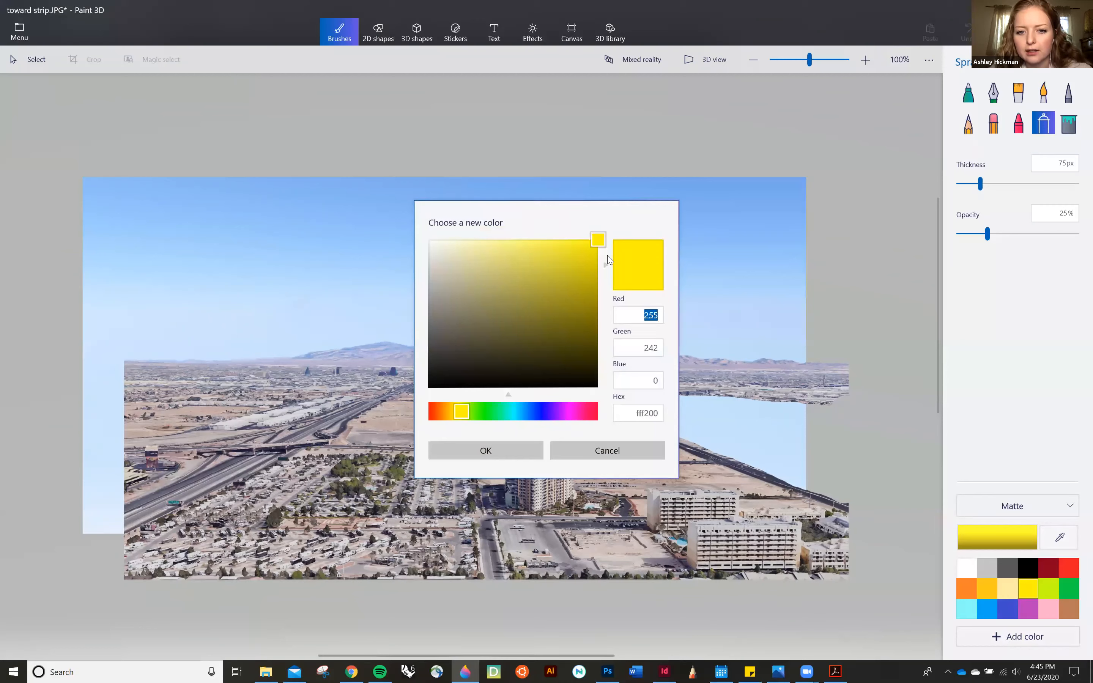
mouse_move(599, 244)
left_mouse_down()
mouse_move(580, 274)
mouse_move(501, 289)
mouse_move(466, 283)
left_mouse_up()
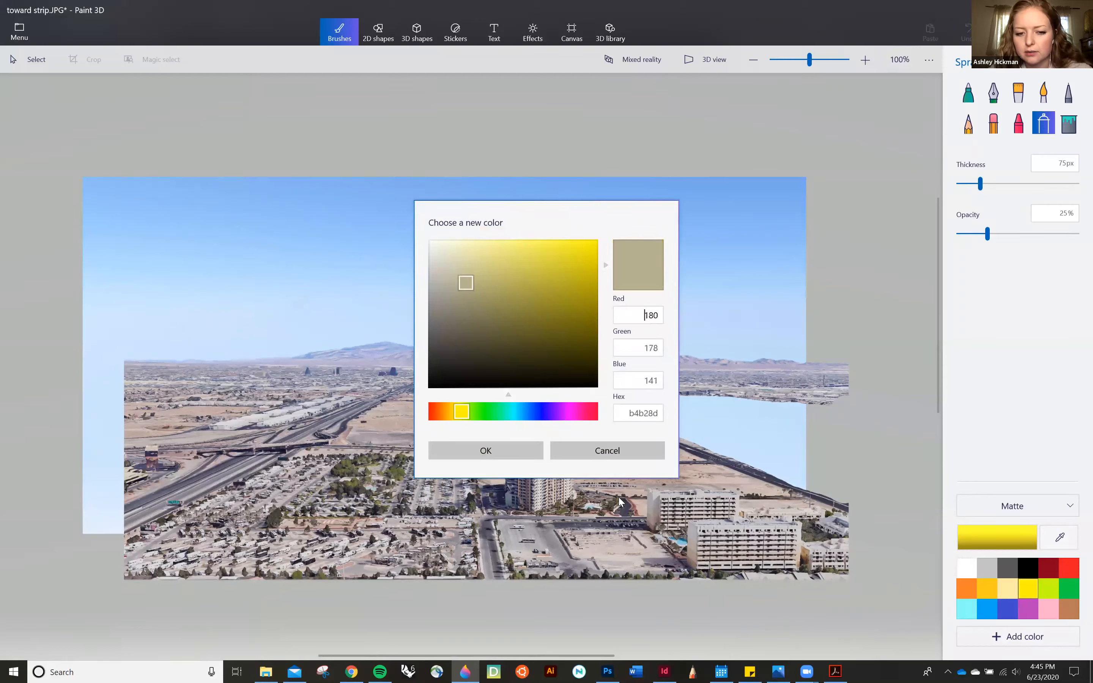
left_click(597, 452)
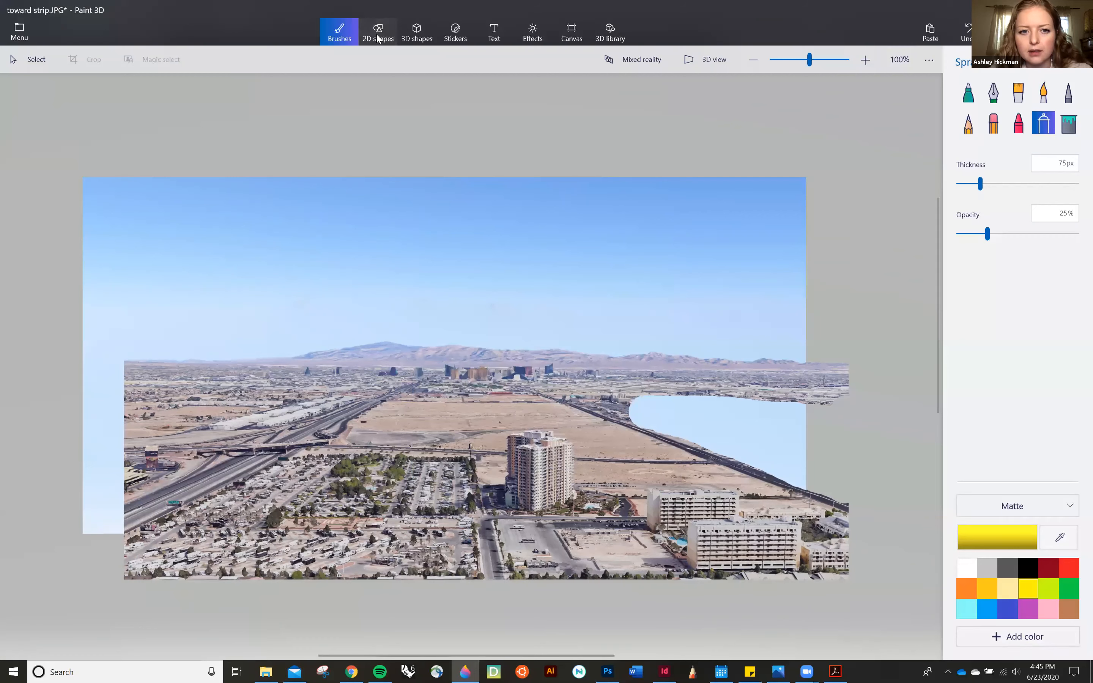
Draw and commit a straight 10 px black line at the erased area's left end, beside the diagonal road
left_click(378, 38)
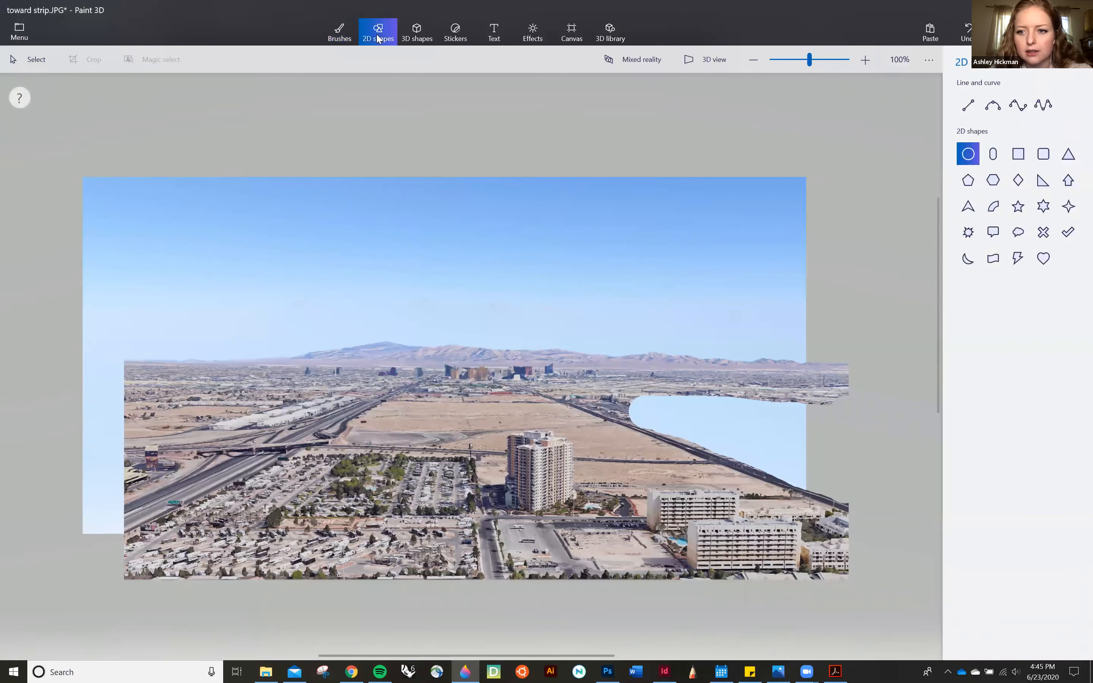
left_click(968, 105)
mouse_move(589, 381)
left_mouse_down()
mouse_move(568, 404)
mouse_move(571, 425)
mouse_move(642, 458)
left_mouse_up()
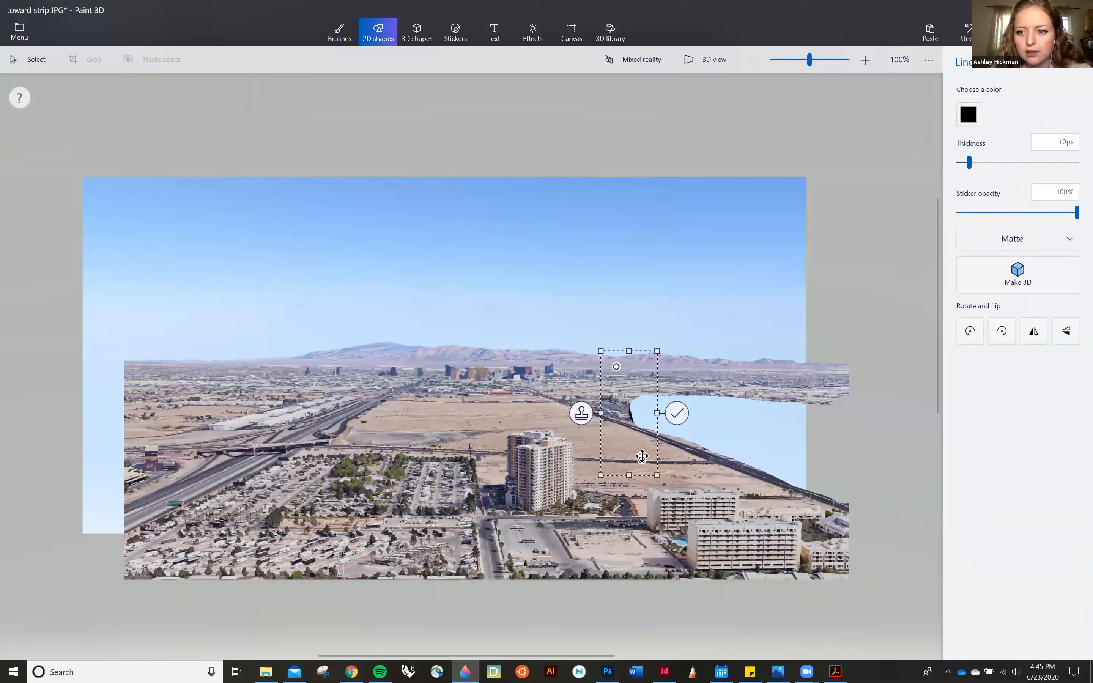
left_click(705, 341)
Draw and commit a second straight black line from the diagonal road up past the mountain ridge, and check which layer it sits on
left_click(968, 105)
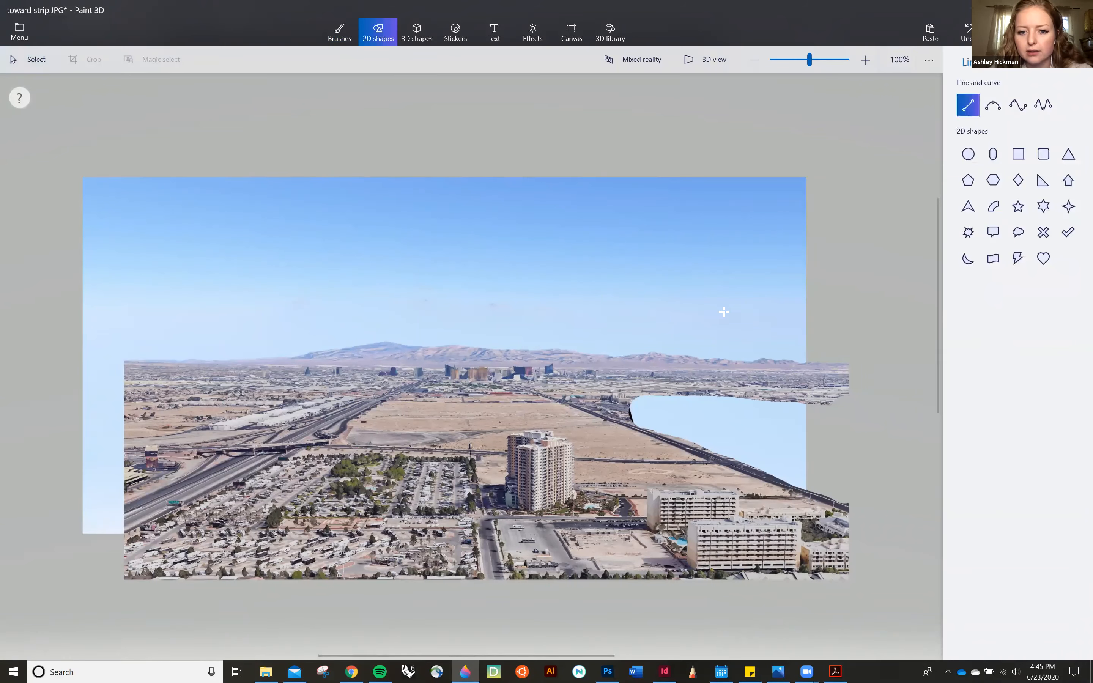
left_click_drag(597, 423, 647, 343)
left_click(663, 365)
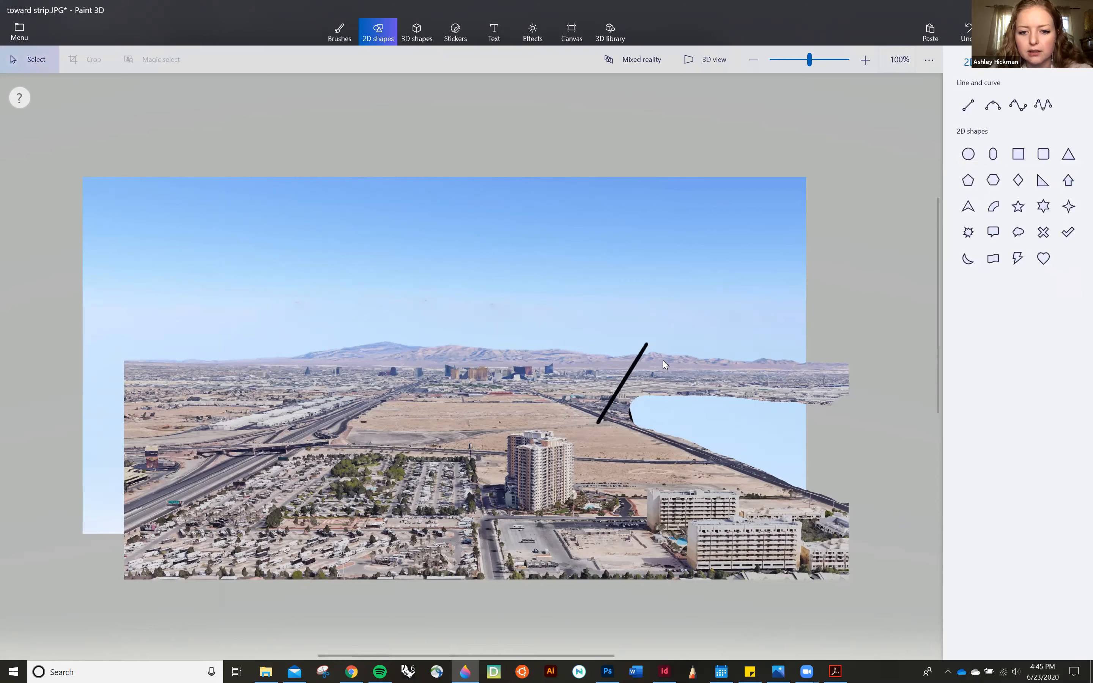
left_click(637, 365)
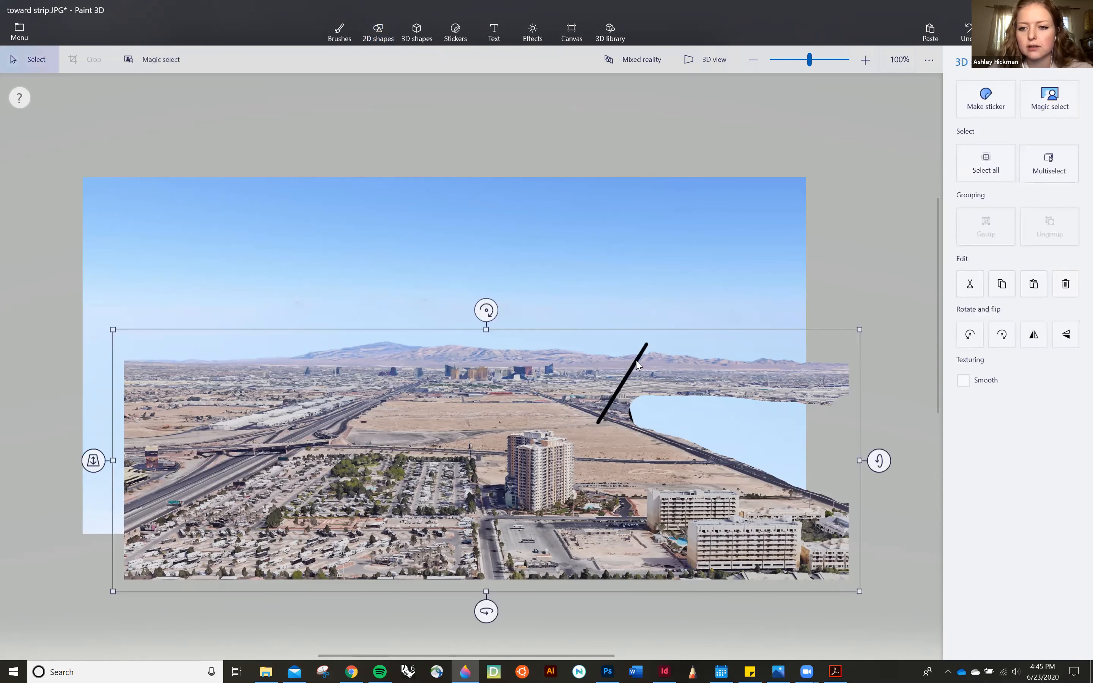
left_click(669, 298)
Draw an unfilled circle with a solid 10 px black outline over the sky behind the right-hand mountains, enlarge it, and commit it
left_click(378, 31)
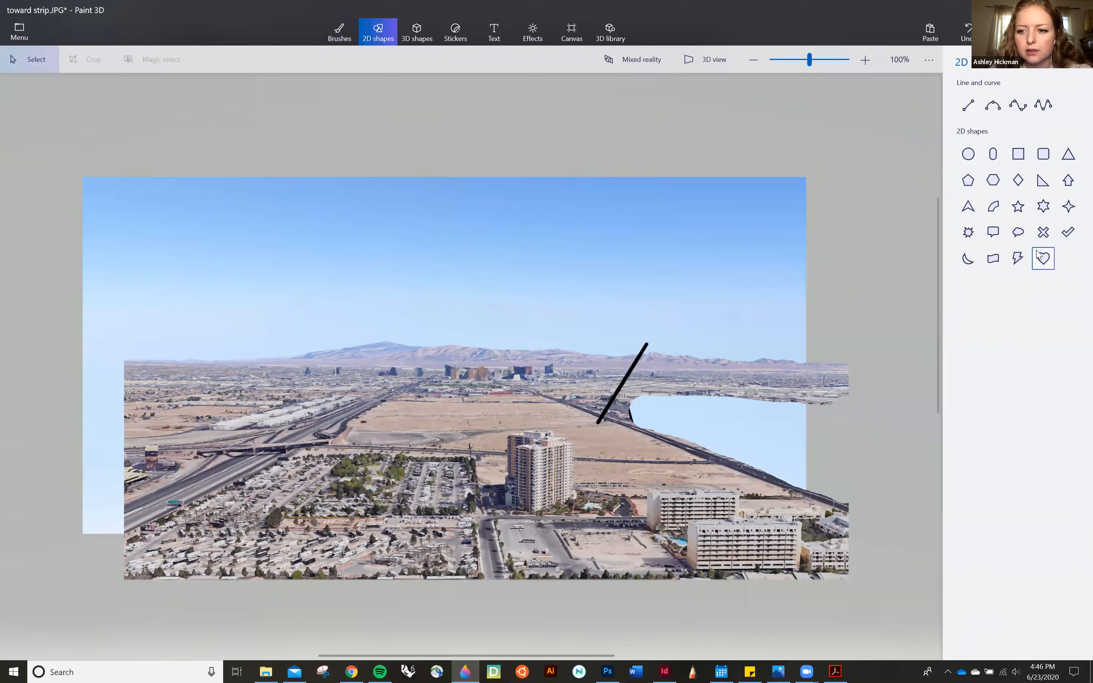
left_click(969, 156)
mouse_move(757, 396)
left_mouse_down()
mouse_move(772, 433)
mouse_move(806, 462)
mouse_move(818, 458)
mouse_move(760, 438)
mouse_move(818, 427)
mouse_move(756, 432)
mouse_move(775, 461)
mouse_move(700, 453)
mouse_move(672, 487)
mouse_move(671, 465)
mouse_move(637, 517)
mouse_move(667, 447)
mouse_move(641, 511)
mouse_move(752, 407)
mouse_move(664, 294)
mouse_move(578, 218)
mouse_move(648, 287)
mouse_move(637, 277)
left_mouse_up()
left_click_drag(551, 237, 613, 252)
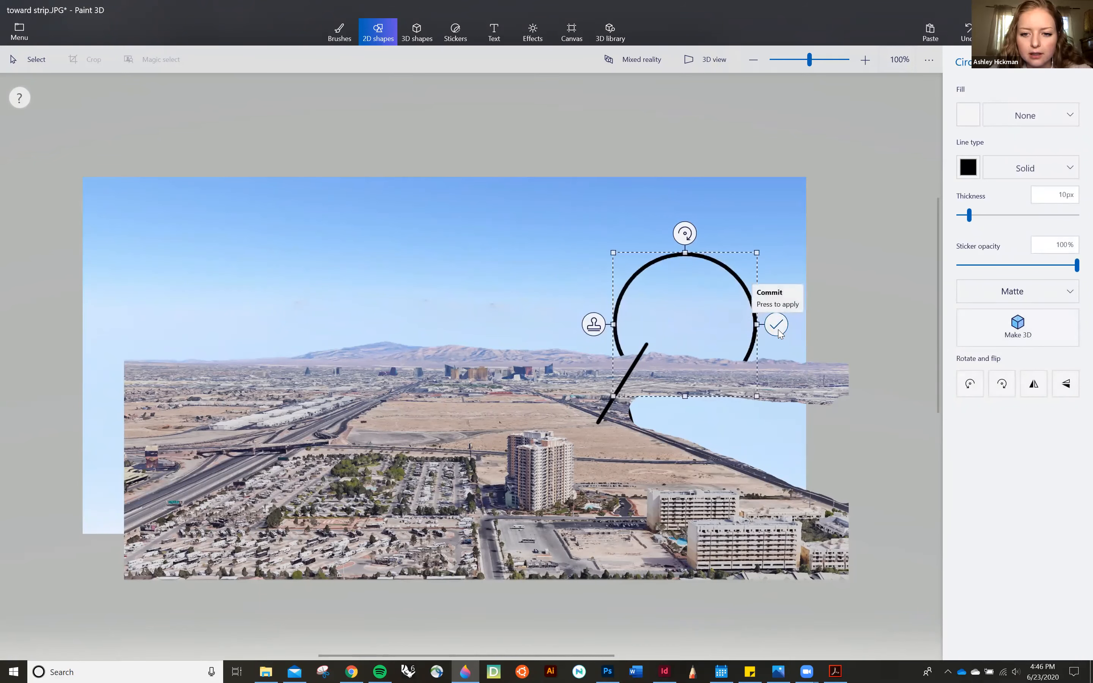
left_click(830, 336)
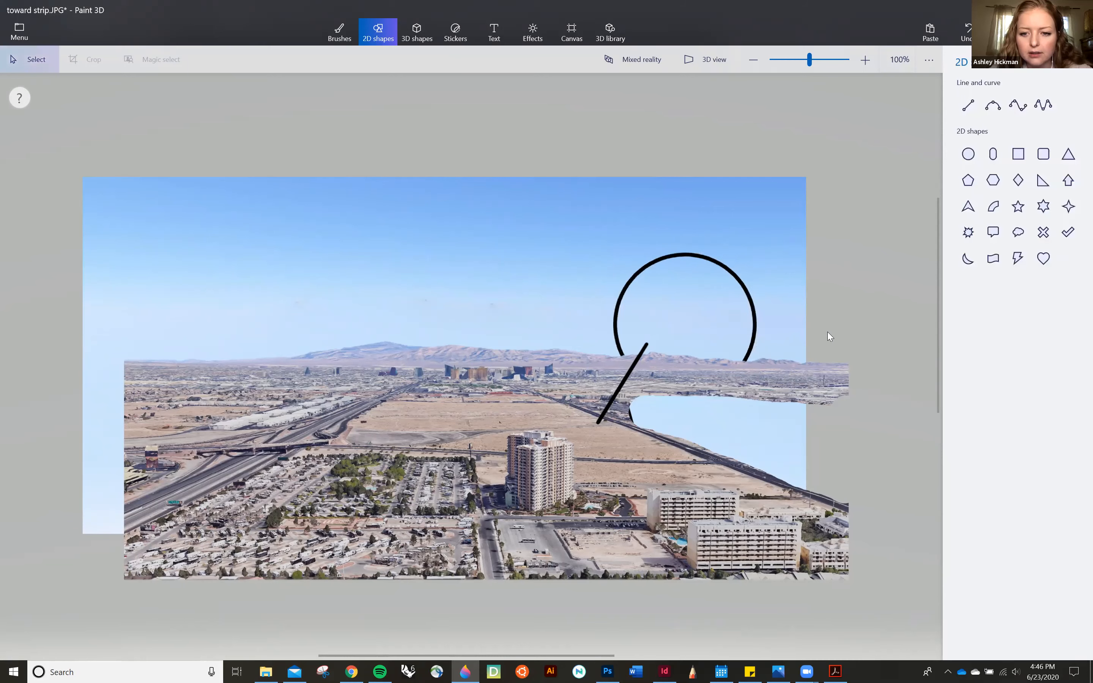
Select the sky background and the ground cutout in turn to check which layer holds the circle and the line
left_click(758, 331)
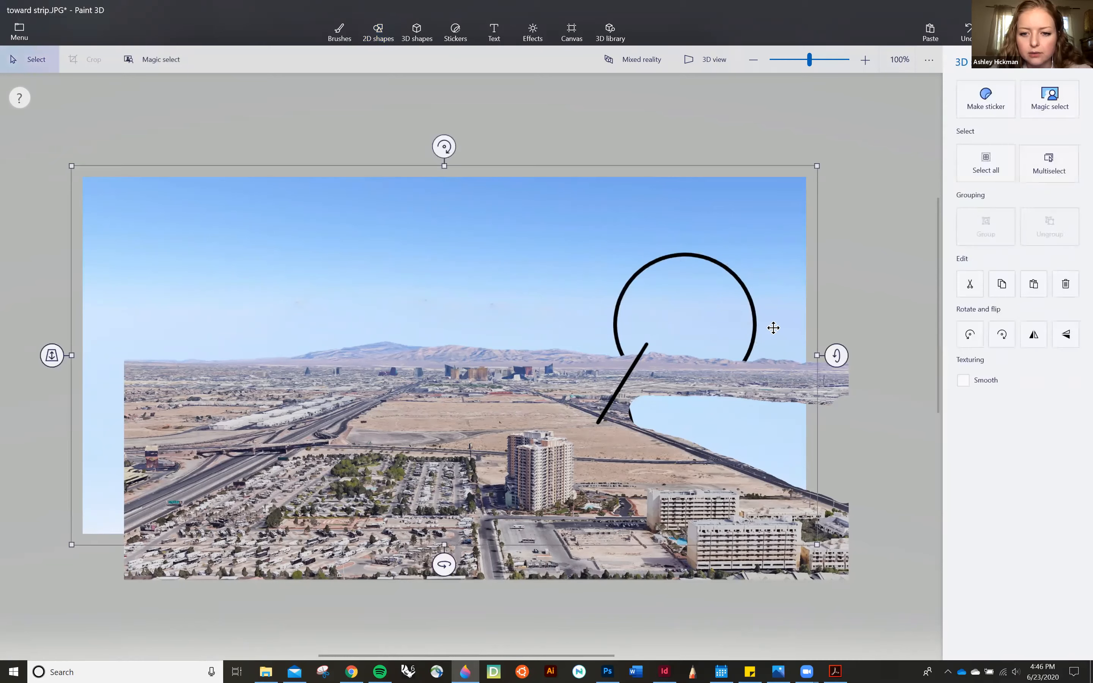
left_click(816, 337)
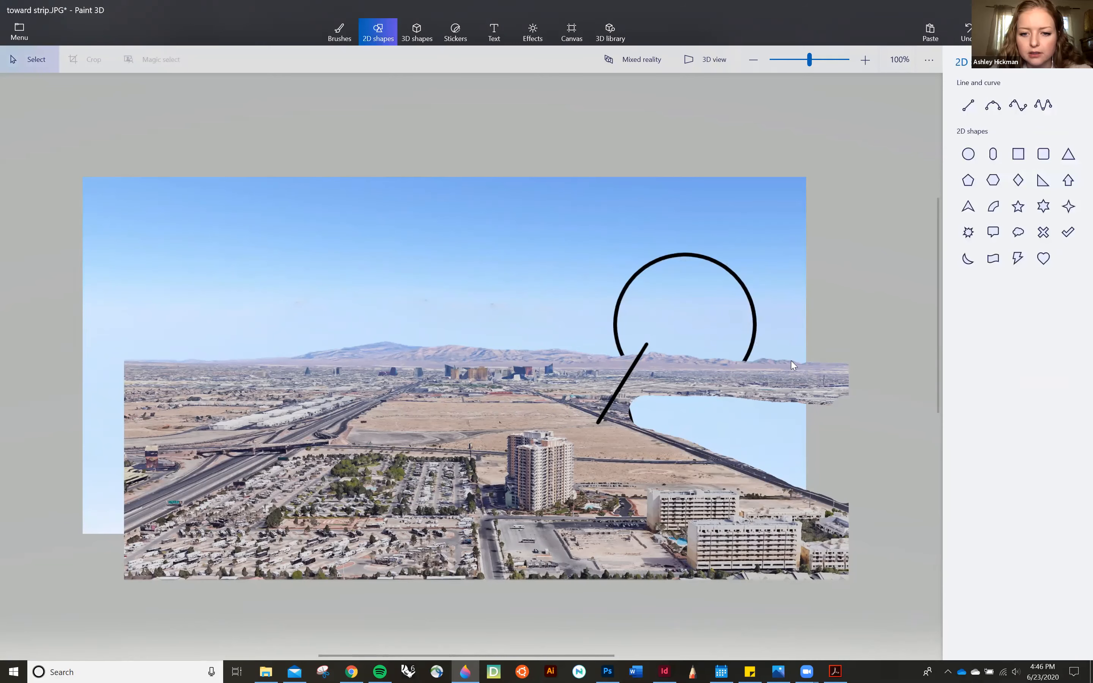
left_click(625, 382)
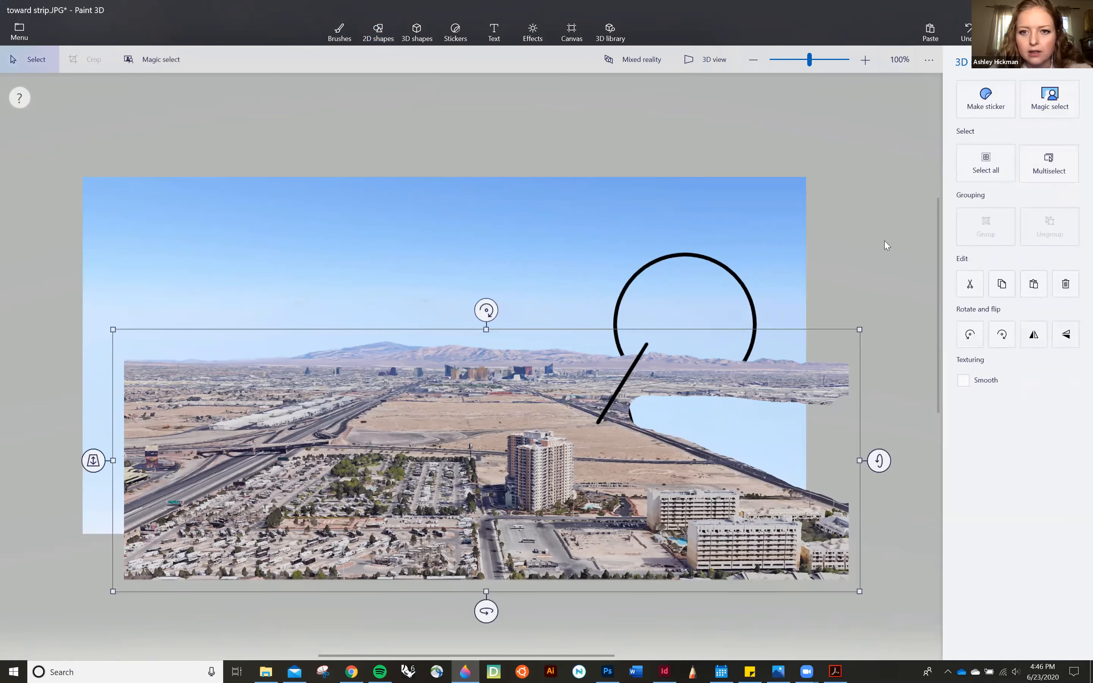
left_click(727, 107)
Examine the layered collage obliquely in 3D view and select the sky layer at the circle's edge
left_click(725, 66)
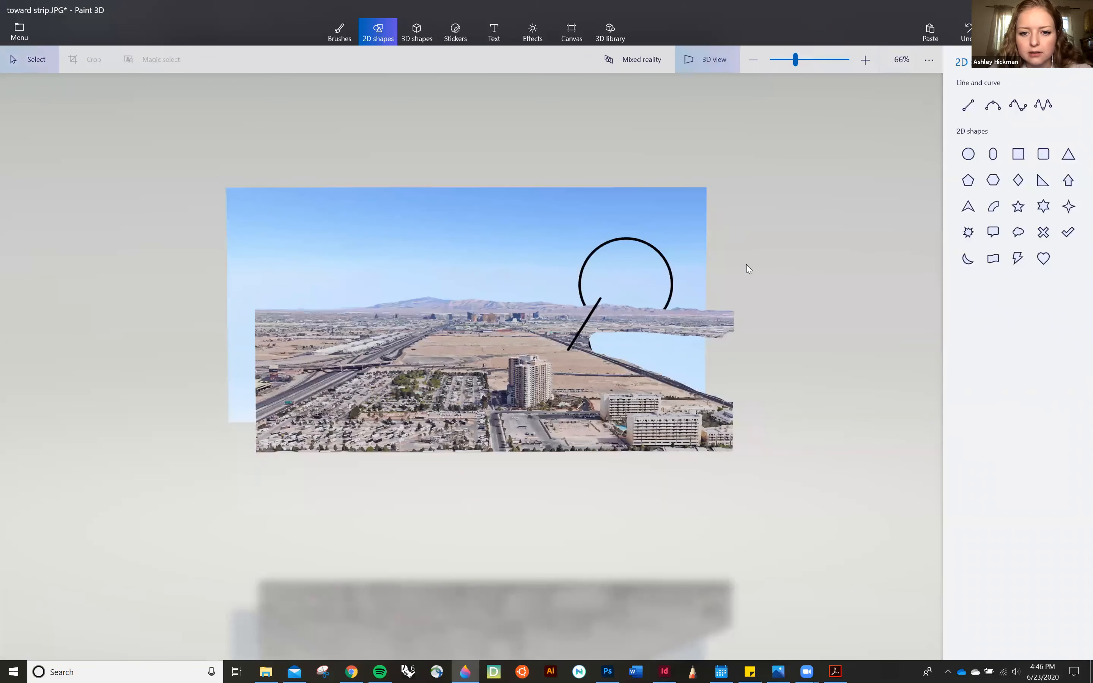
left_click_drag(747, 269, 870, 283)
scroll(502, 260, "up", 4)
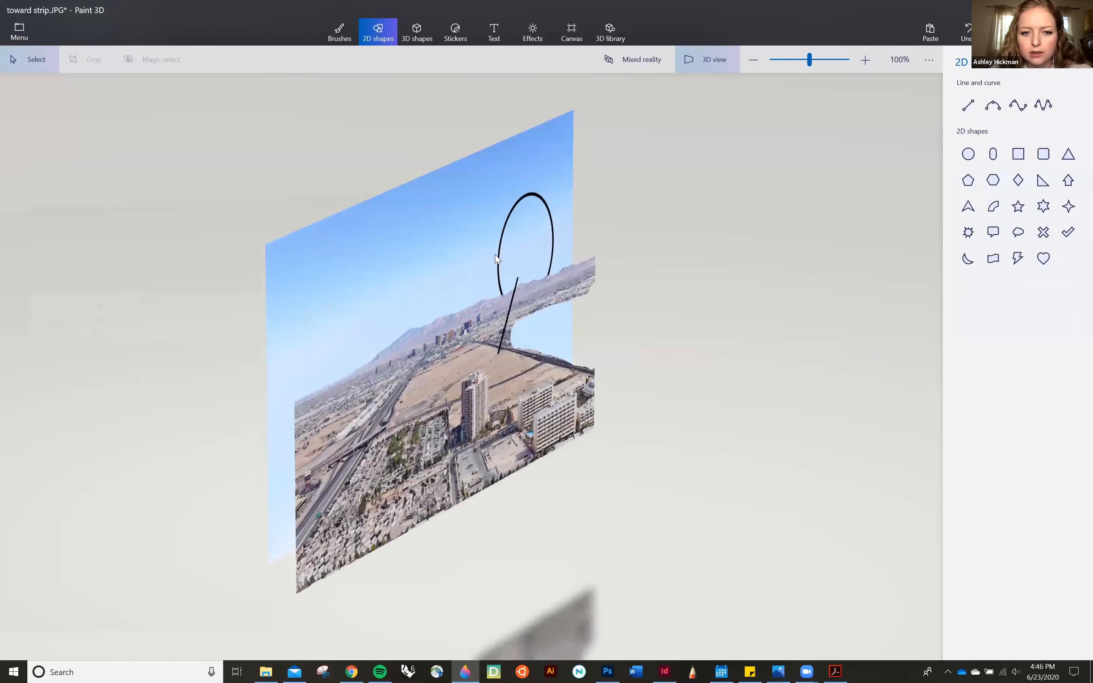
left_click(502, 260)
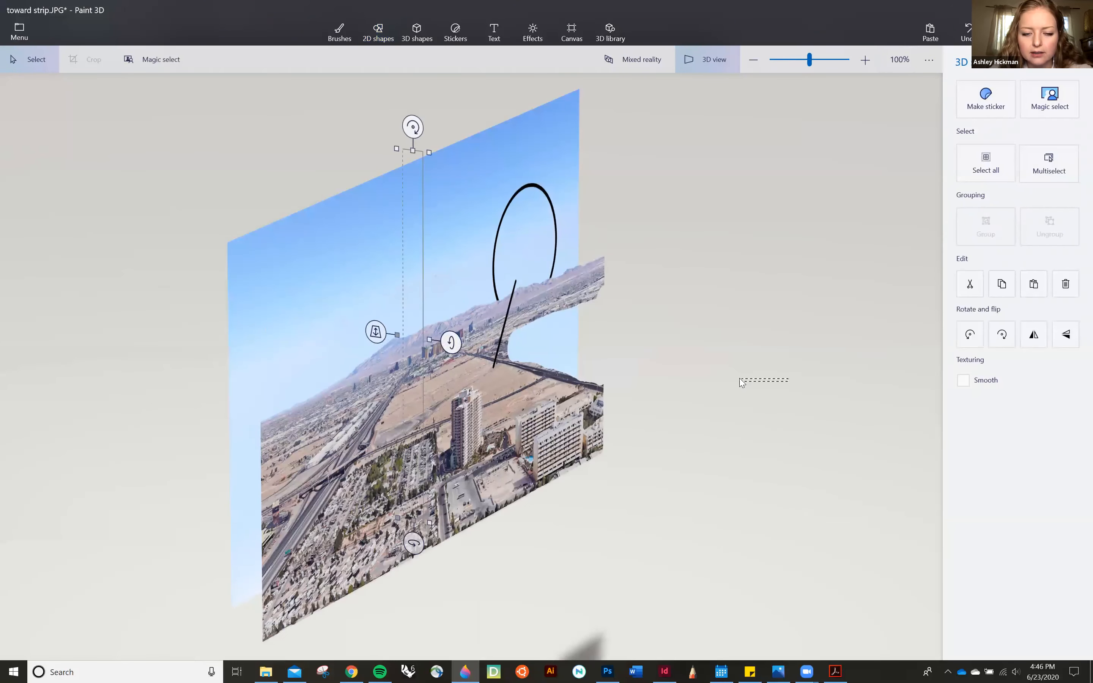
Examine the gap between the sky layer, the circle and the ground cutout by orbiting the collage back to a frontal view
left_click_drag(739, 379, 687, 370)
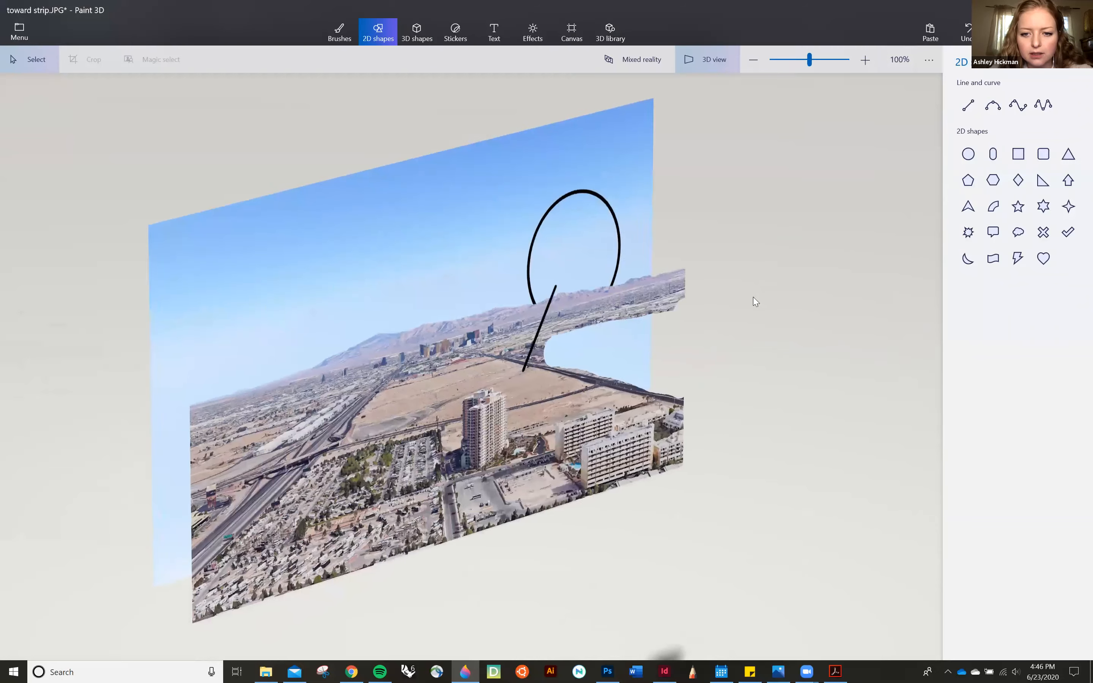
left_click_drag(753, 298, 720, 297)
scroll(718, 294, "up", 1)
left_click(719, 294)
left_click_drag(739, 247, 687, 189)
key("ctrl+z")
scroll(726, 398, "down", 2)
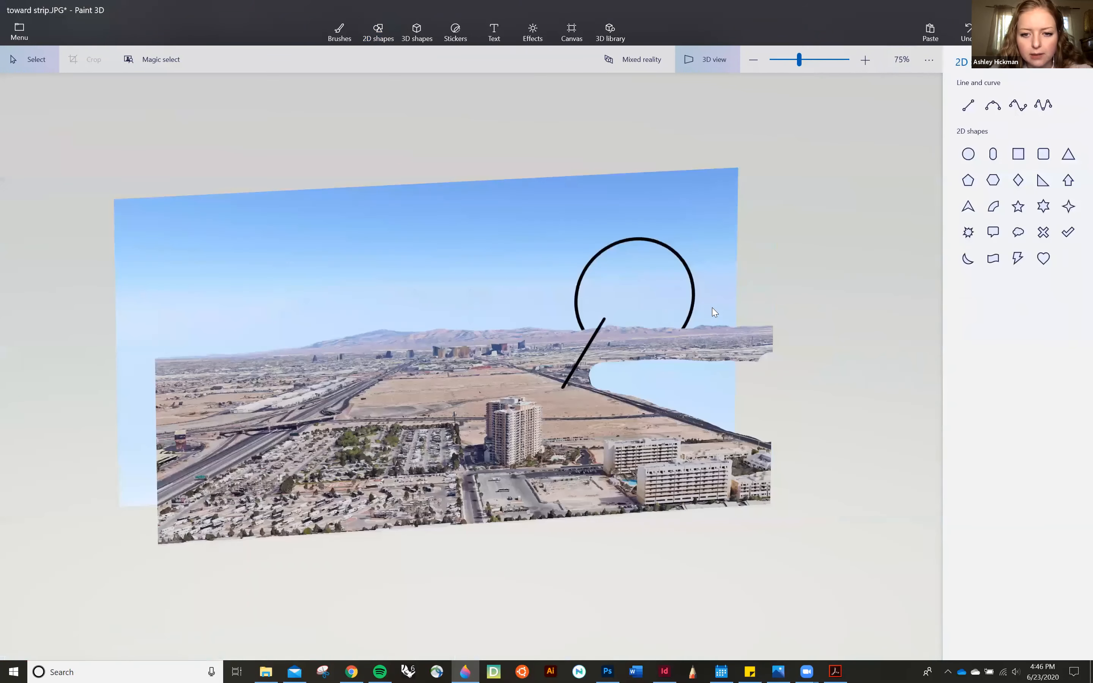
scroll(713, 308, "up", 1)
left_click(674, 303)
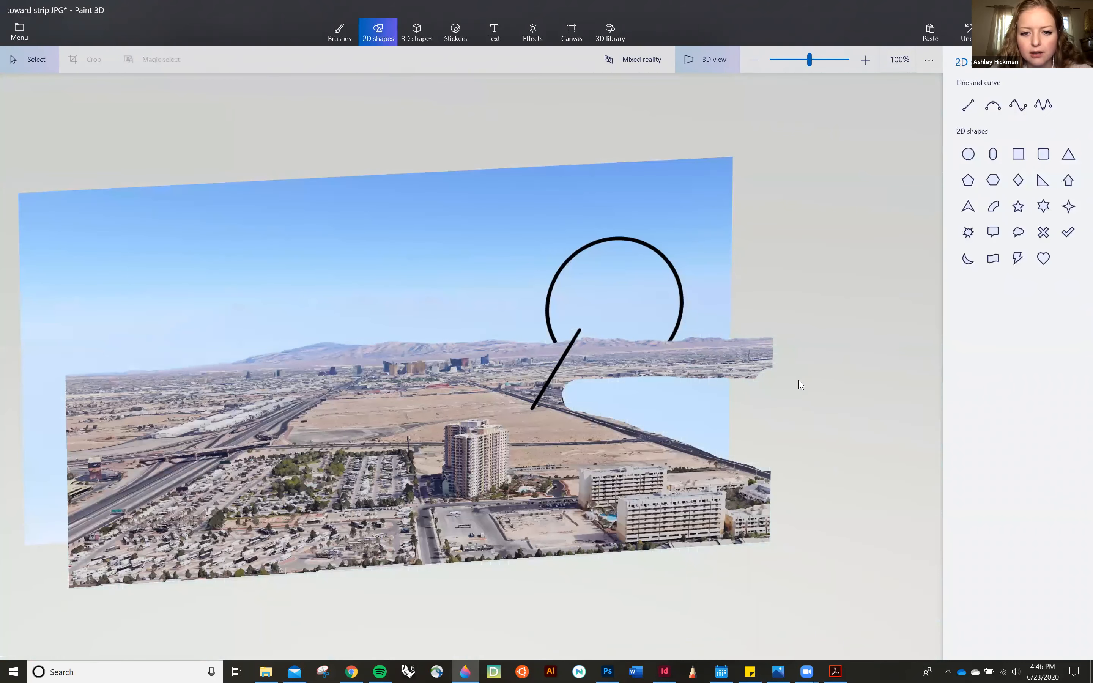
left_click_drag(780, 380, 616, 361)
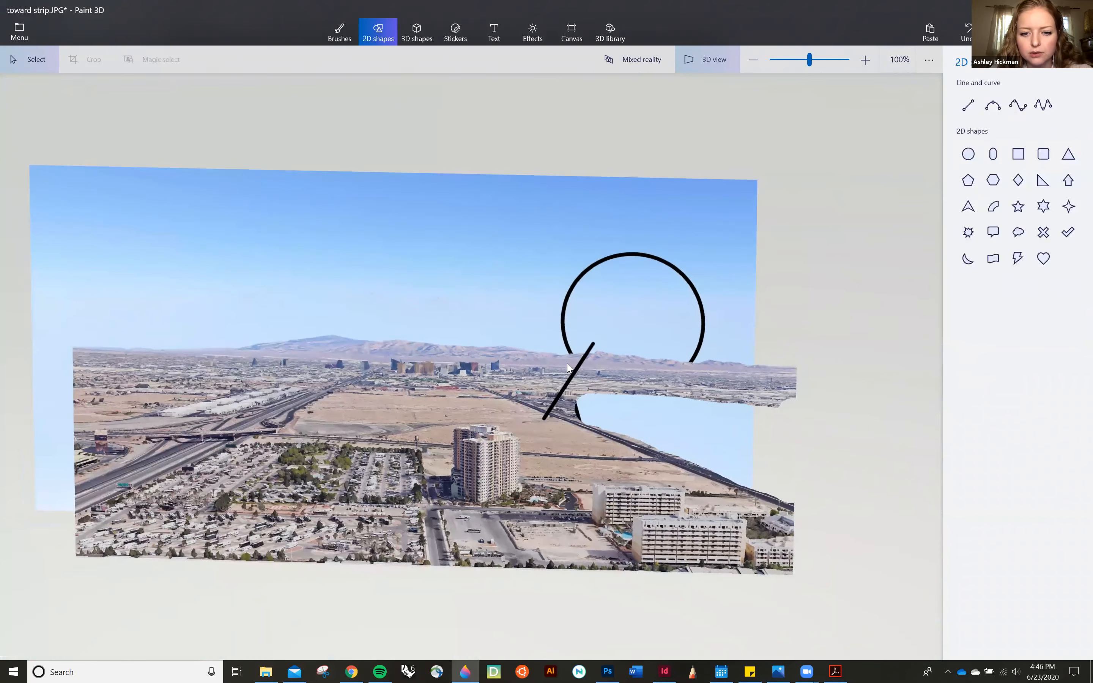
left_click(463, 466)
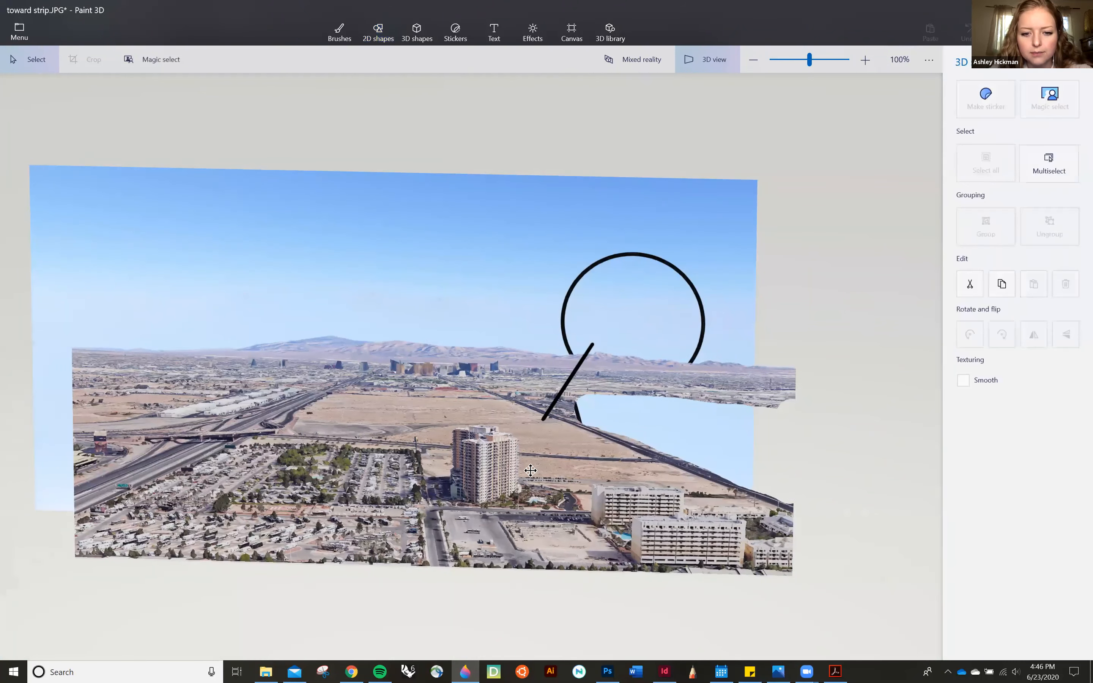
left_click_drag(531, 471, 830, 342)
left_click_drag(794, 296, 818, 261)
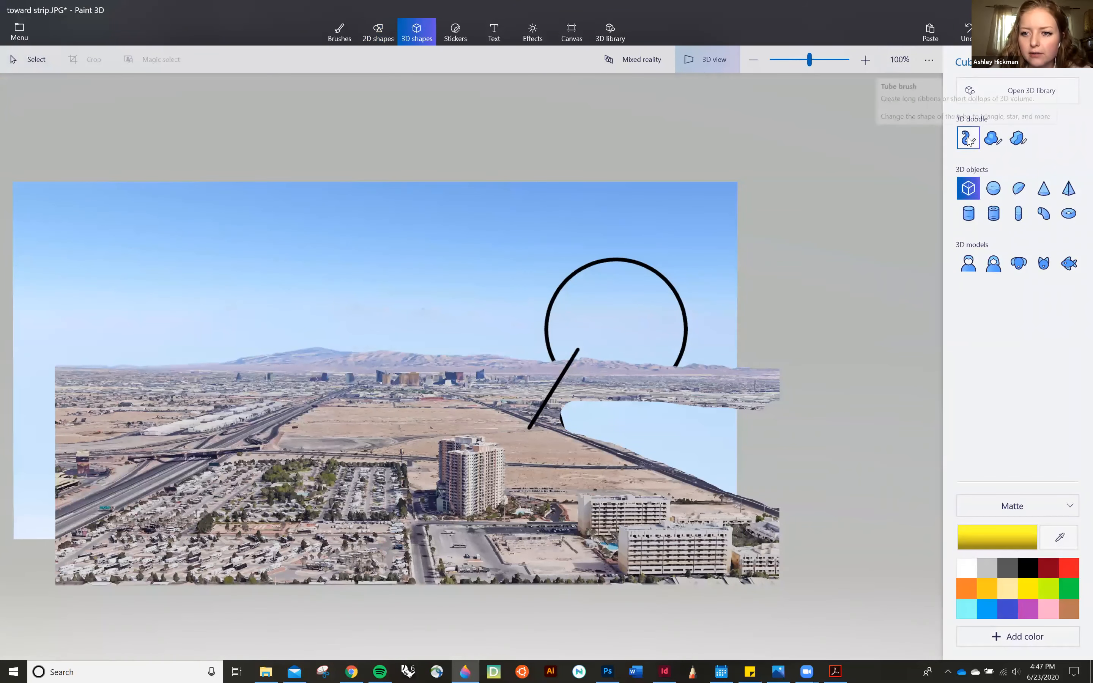
Draw and commit a curved yellow 60 px tube in polished metal with the 3D tube brush, over the desert lot behind the tower
left_click(971, 146)
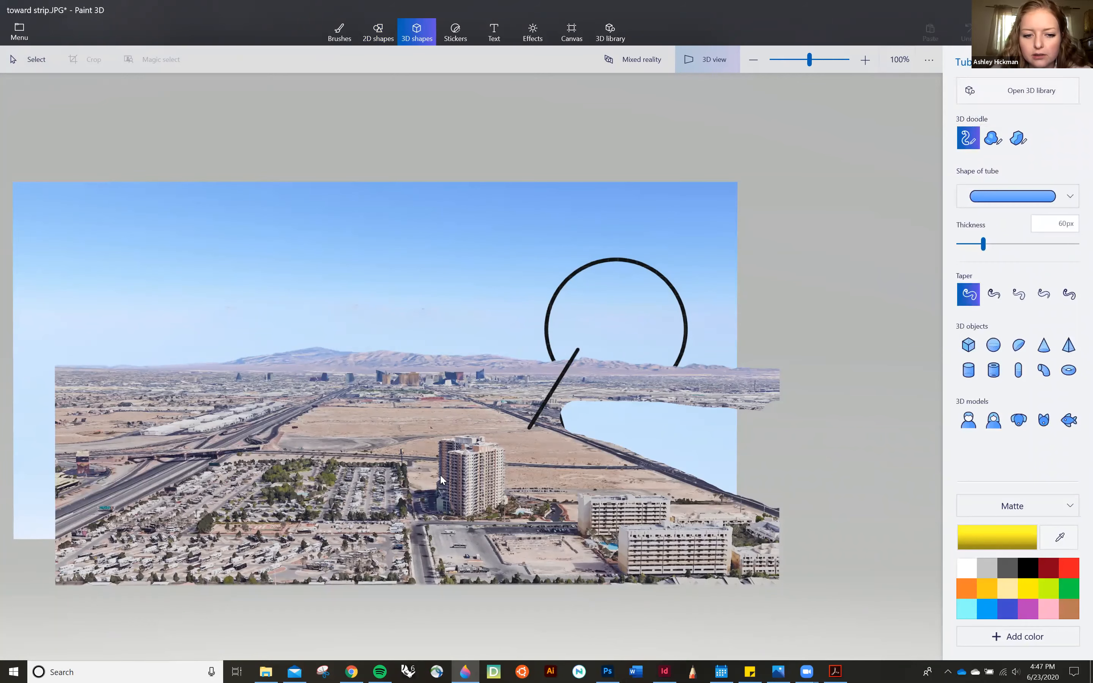
left_click_drag(414, 429, 439, 475)
key("Escape")
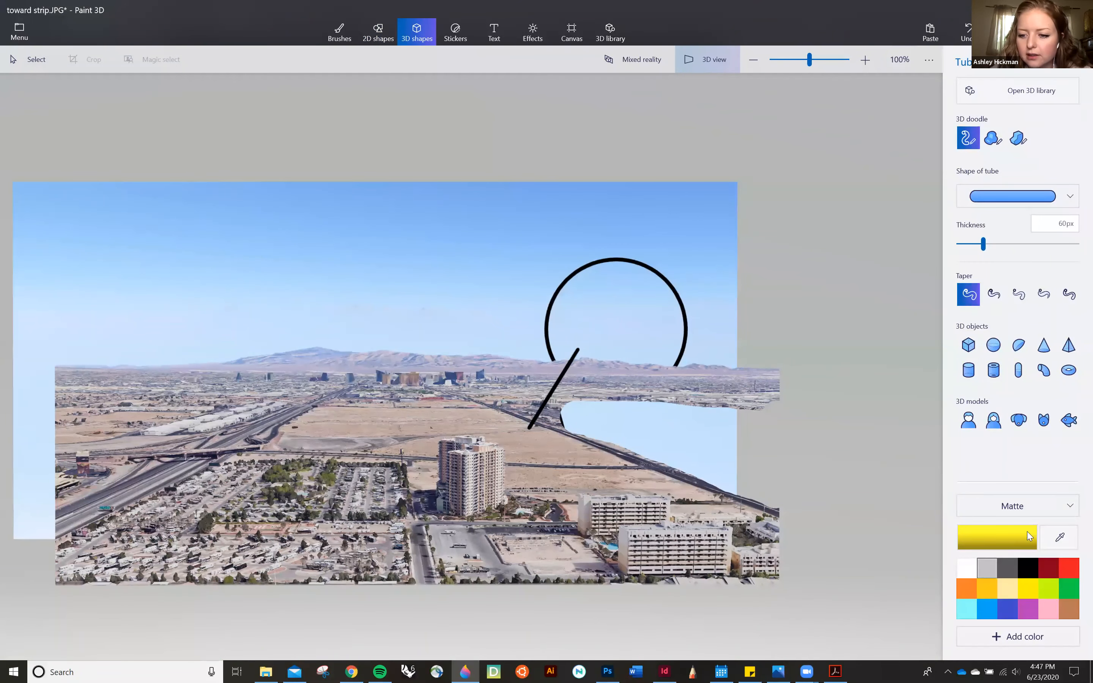
left_click(1034, 508)
left_click(1032, 570)
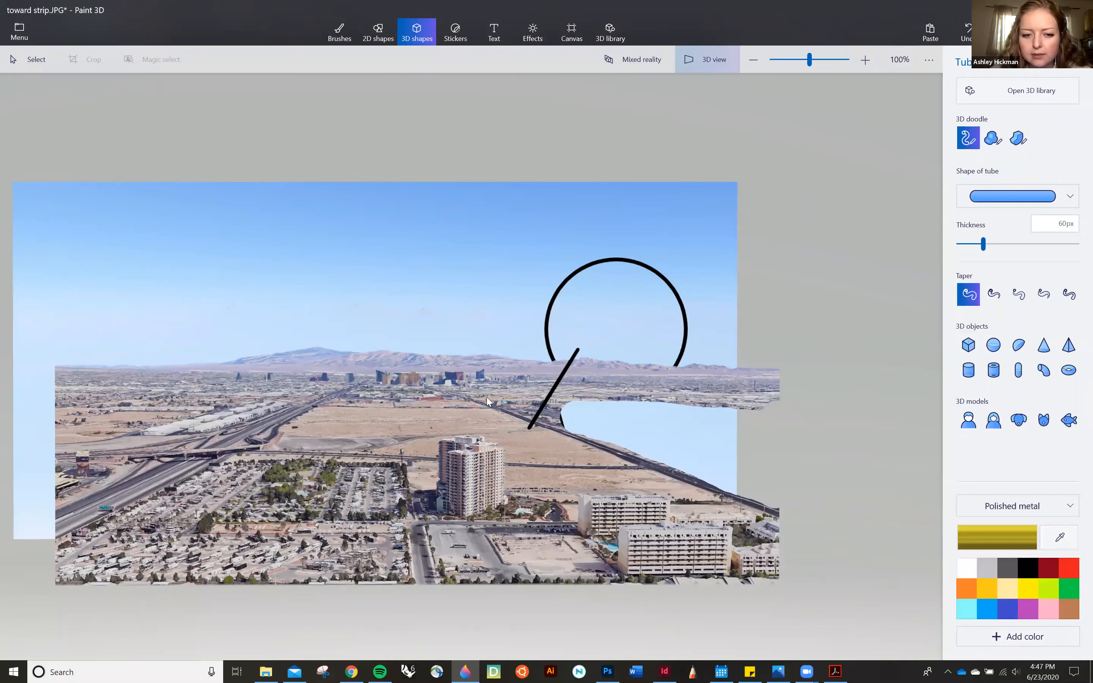
left_click(419, 426)
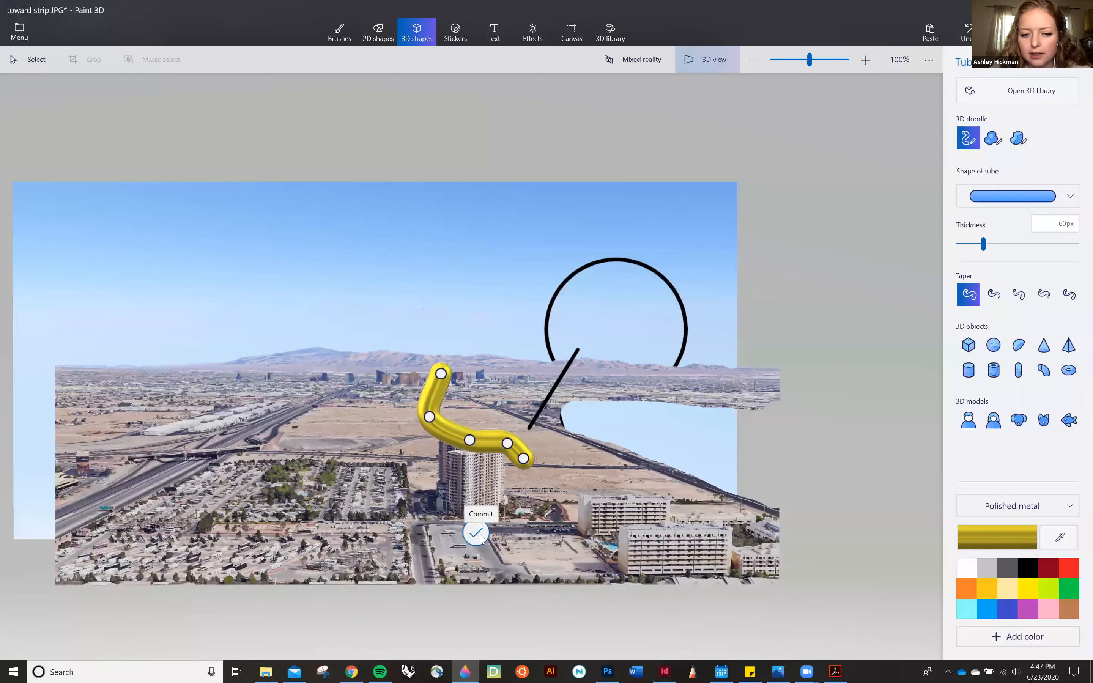
left_click(480, 536)
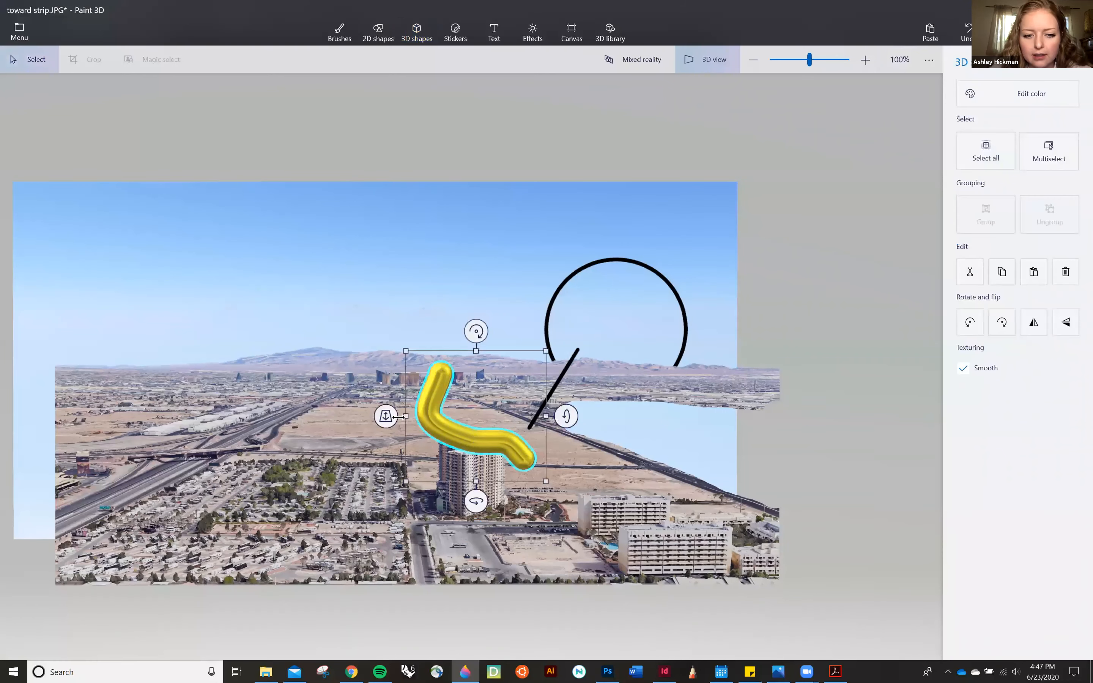
Adjust the tube's depth and rotate it so it partly sinks into the ground cutout, and move it beside the diagonal road
left_click_drag(383, 412, 418, 394)
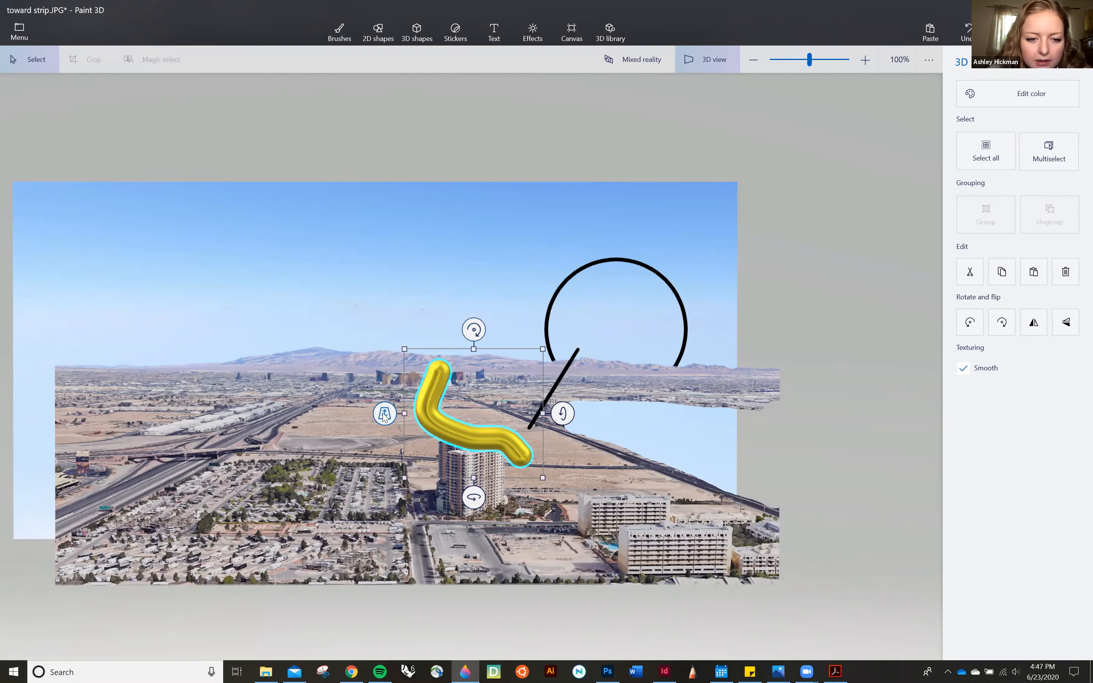
left_click_drag(384, 413, 403, 394)
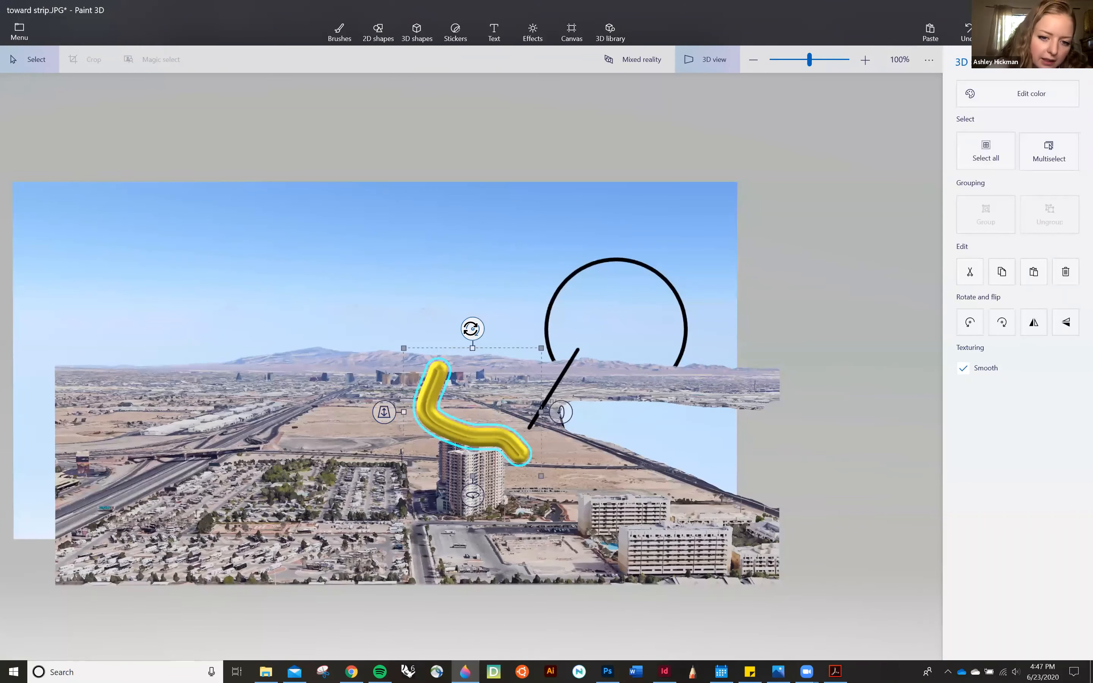
left_click_drag(470, 328, 383, 340)
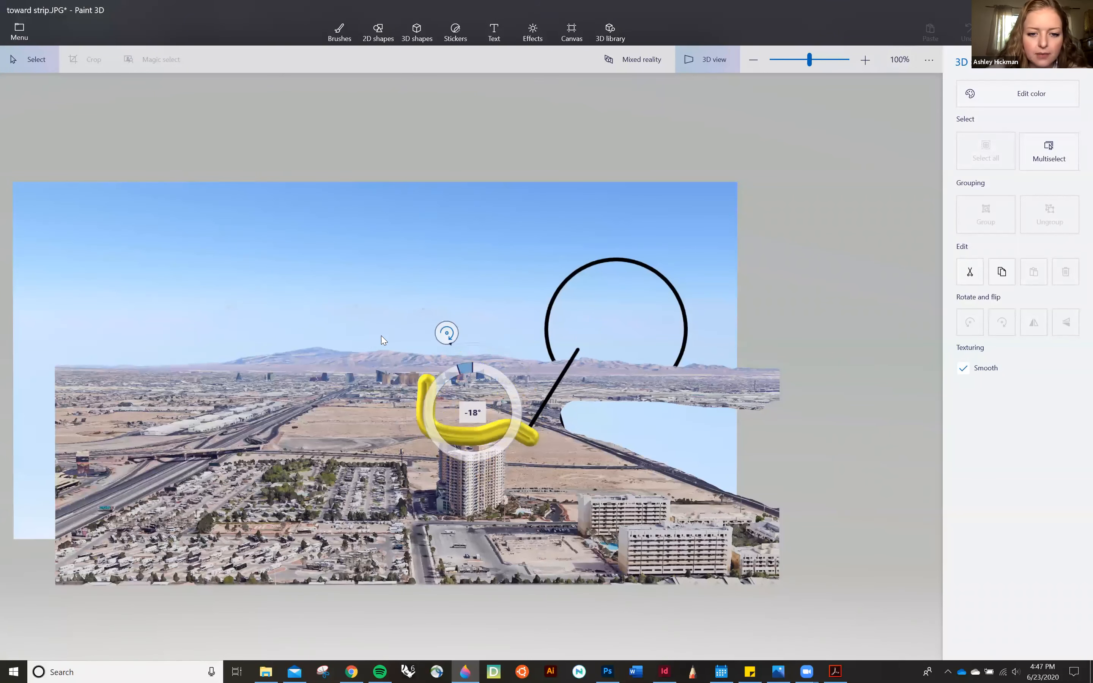
mouse_move(582, 418)
left_mouse_down()
mouse_move(580, 435)
mouse_move(588, 379)
mouse_move(575, 451)
mouse_move(571, 430)
left_mouse_up()
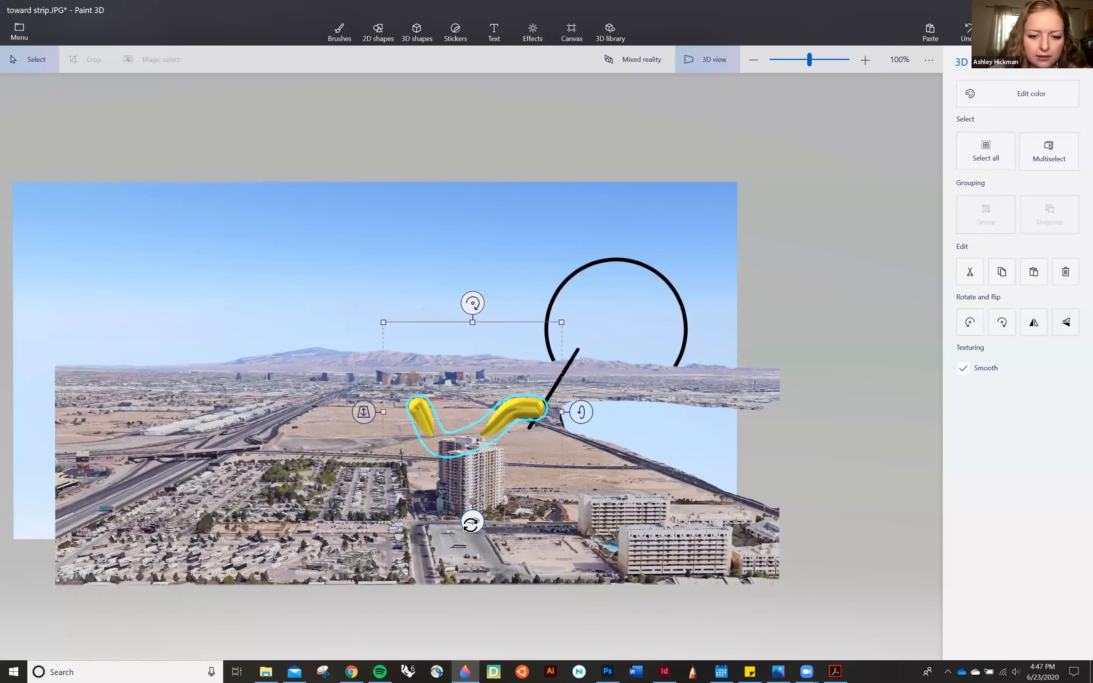
mouse_move(470, 523)
left_mouse_down()
mouse_move(505, 520)
mouse_move(452, 520)
left_mouse_up()
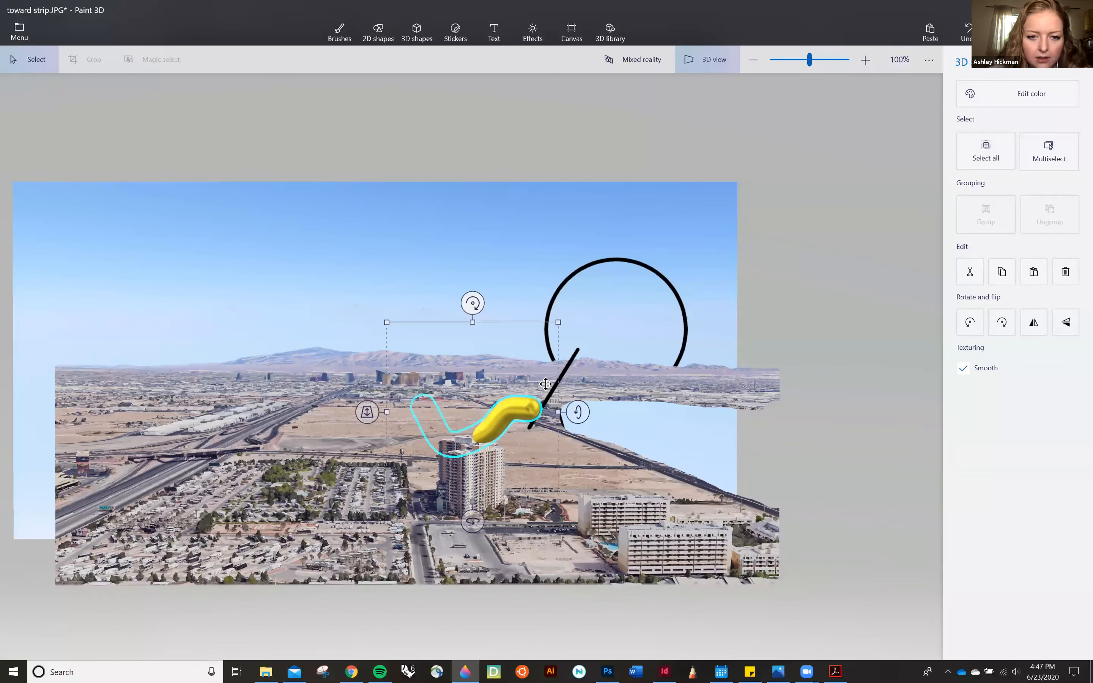
left_click(575, 429)
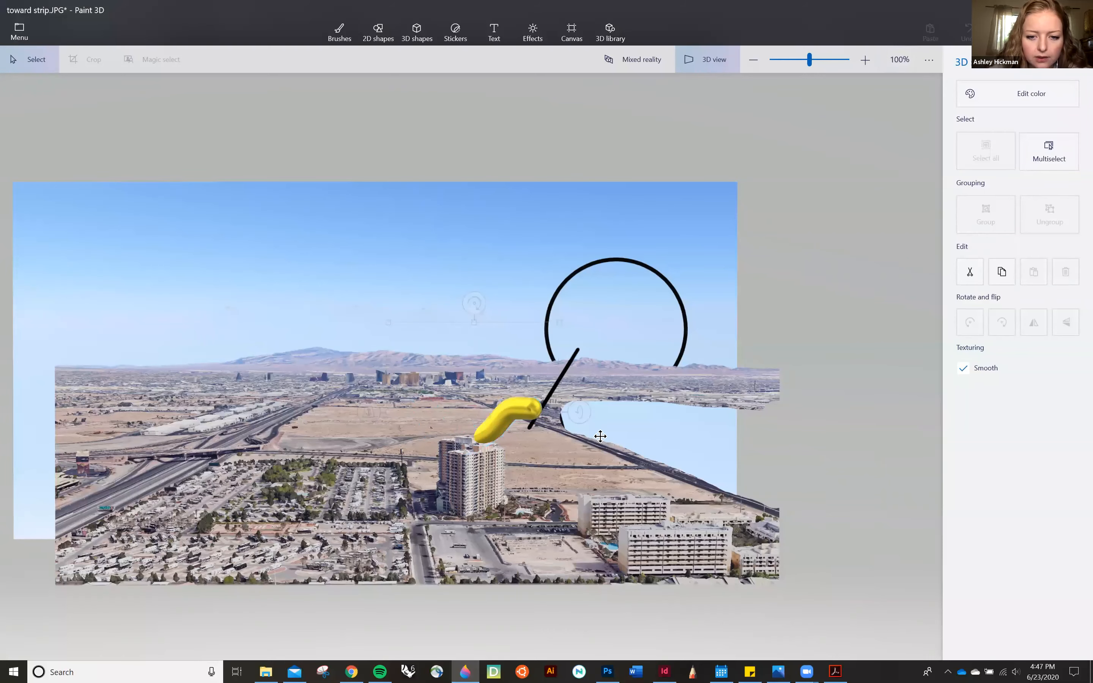
left_click_drag(500, 436, 586, 454)
Duplicate the yellow tube, turn the copy about its vertical axis, and place it on the desert lot behind the tower
key("ctrl")
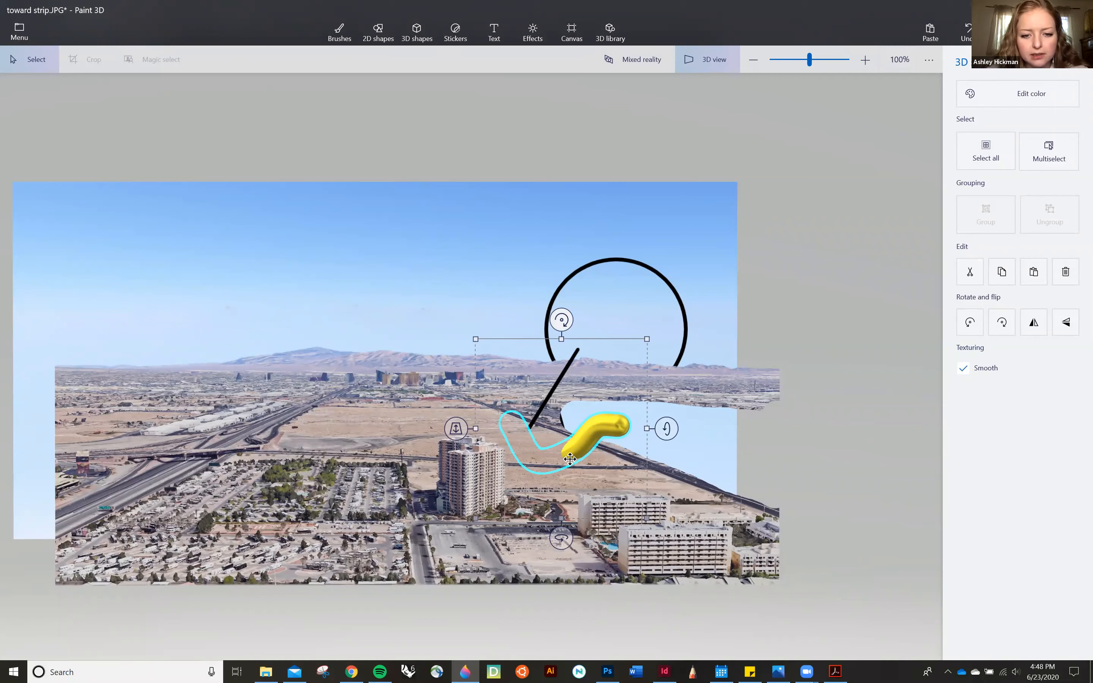
key("ctrl")
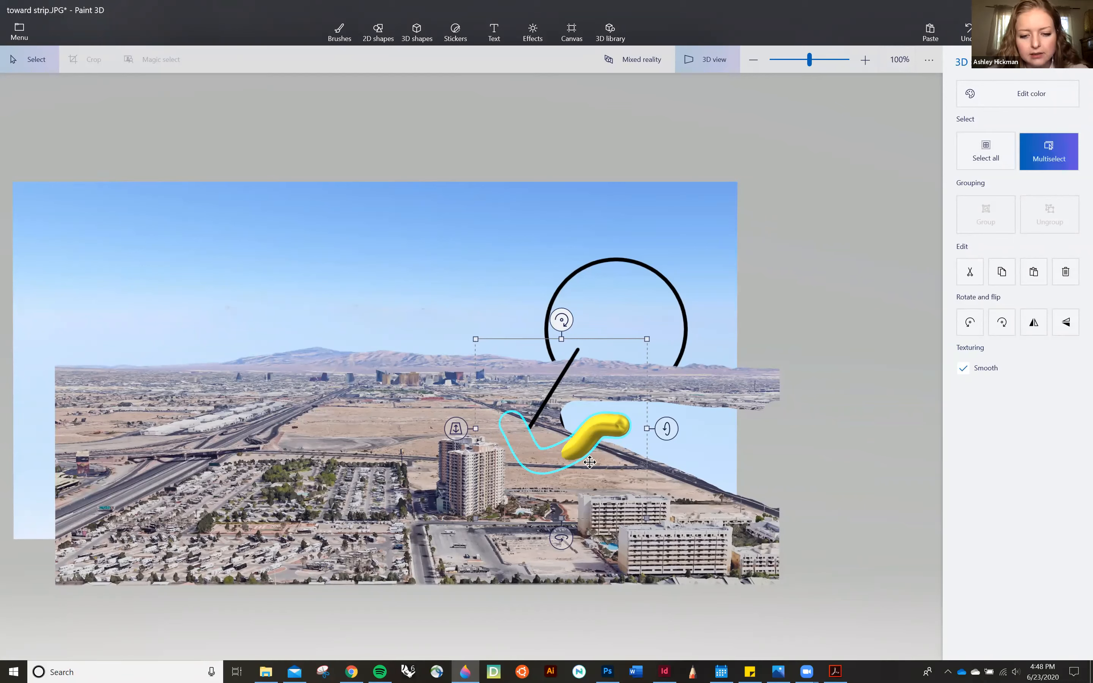
left_click(589, 462)
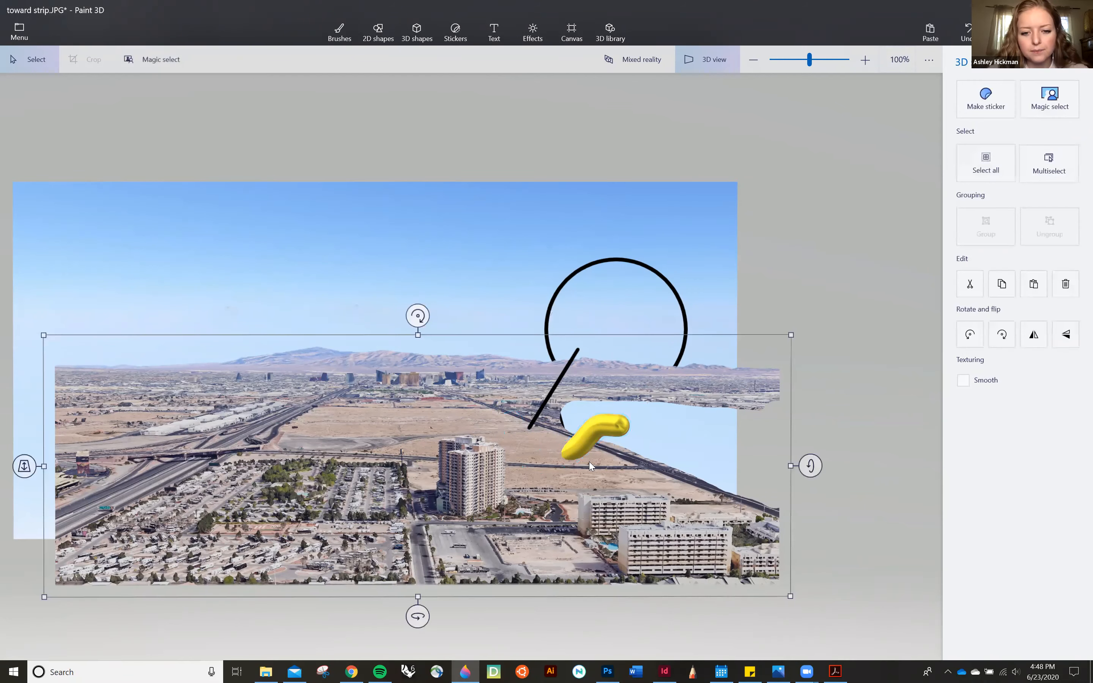
left_click(836, 399)
left_click(532, 433)
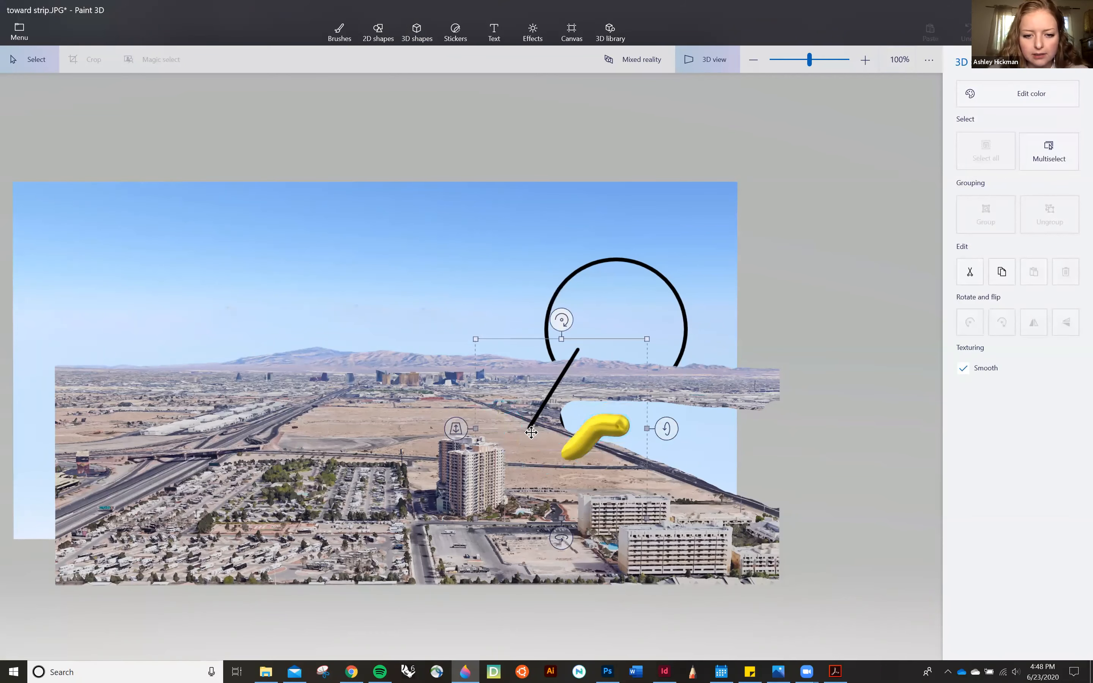
left_click_drag(532, 433, 476, 414)
left_click_drag(508, 519, 425, 520)
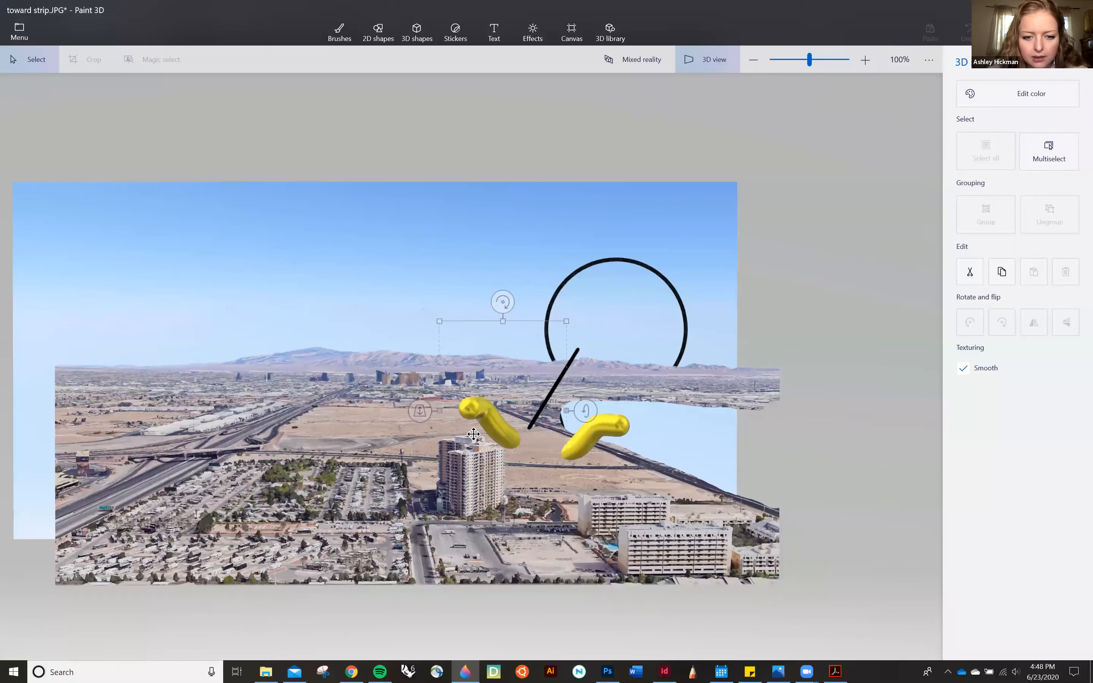
left_click_drag(447, 434, 380, 420)
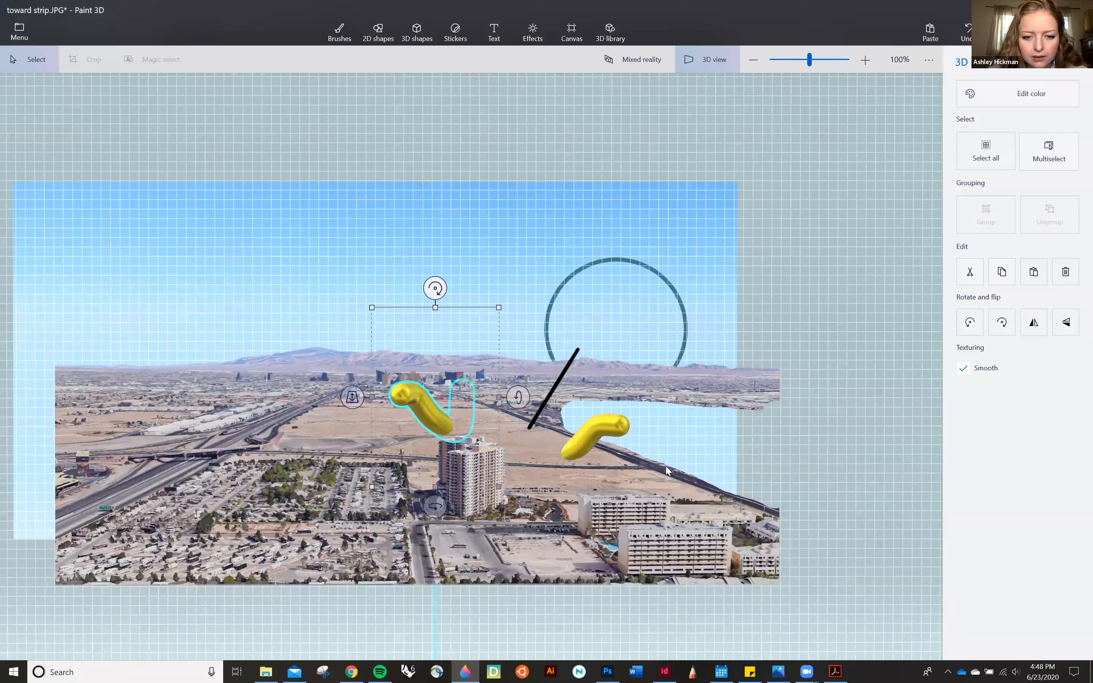
Duplicate the turned tube, place the new copy at the left end of the desert lot, and deselect it
left_click(790, 471)
left_click(432, 423)
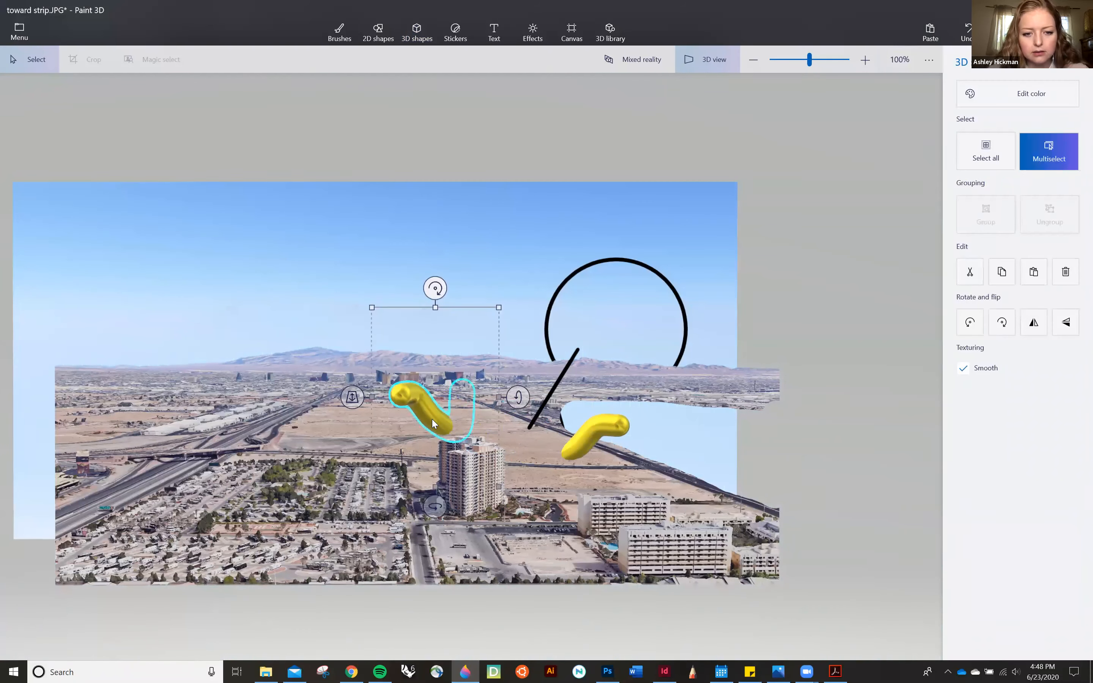
key("ctrl+v")
left_click_drag(330, 420, 265, 424)
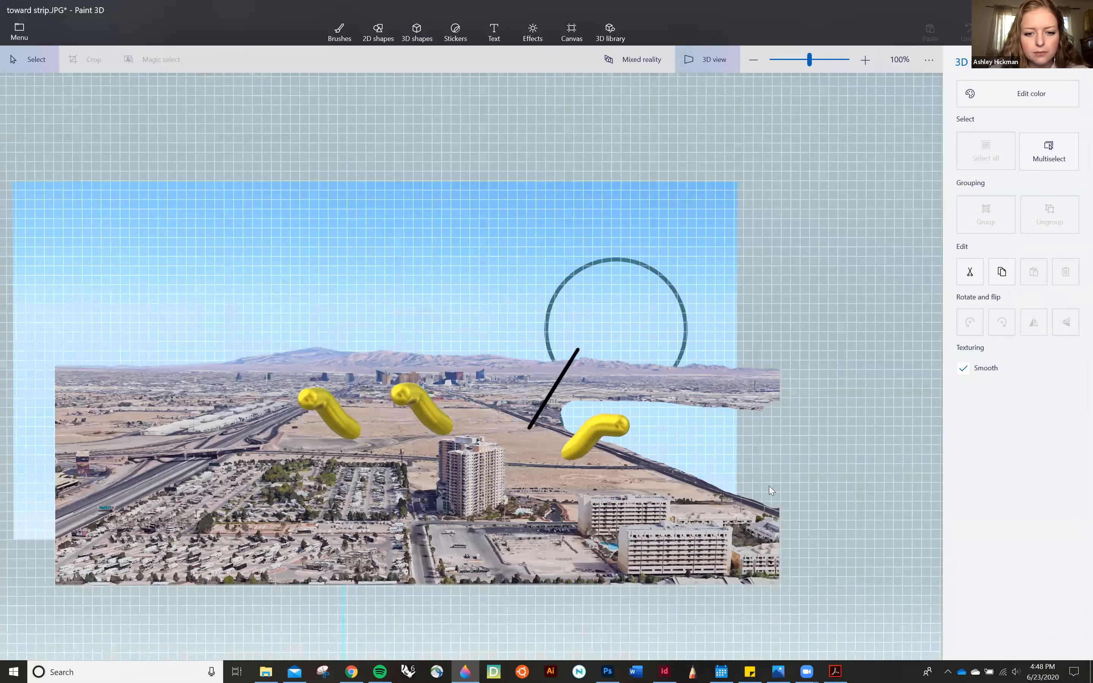
left_click(837, 480)
left_click(342, 420)
left_click(883, 403)
Draw a freeform yellow blob in dull metal with the soft edge 3D doodle, over the parking area beside the tower
left_click(998, 190)
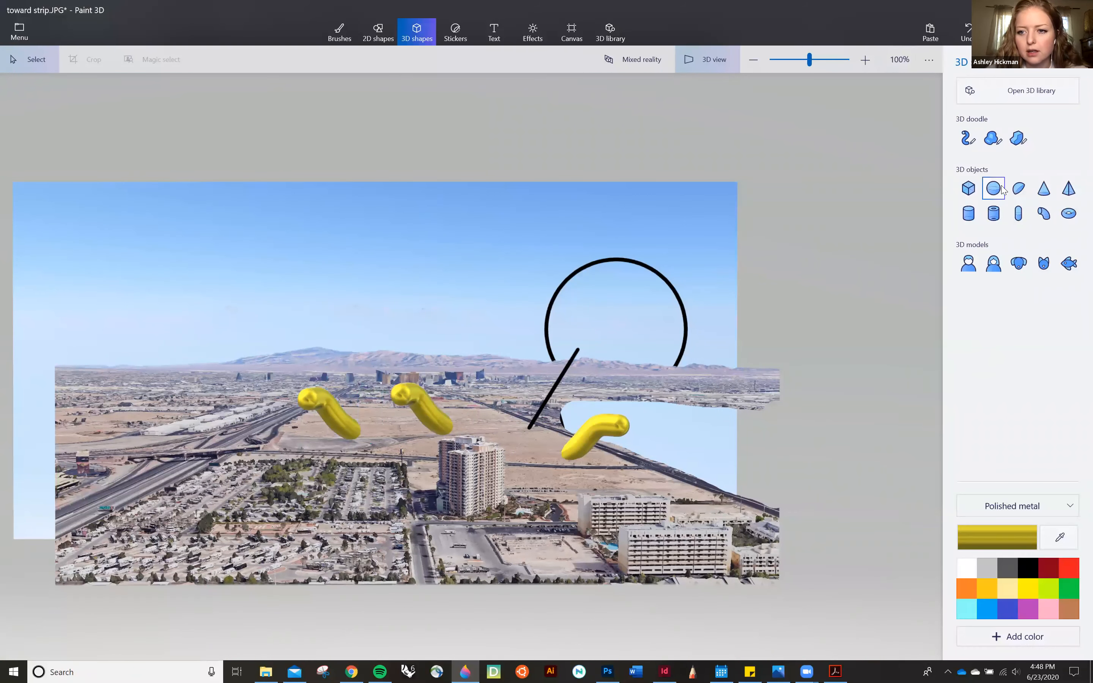
left_click(993, 140)
left_click(995, 140)
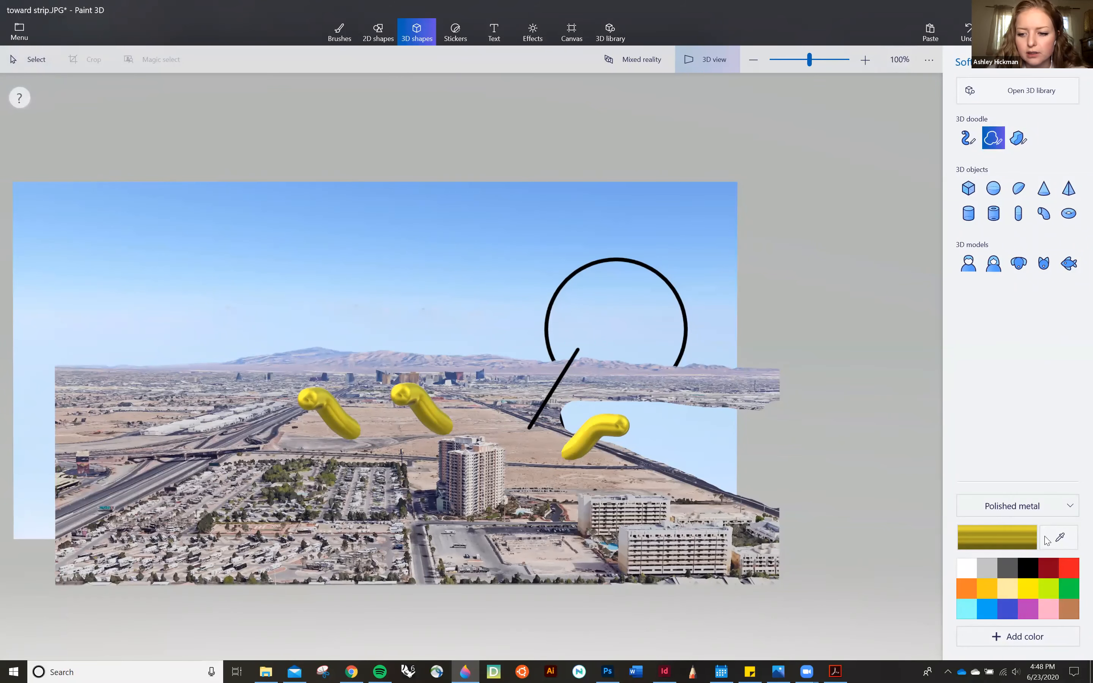
left_click(1047, 505)
left_click(1018, 485)
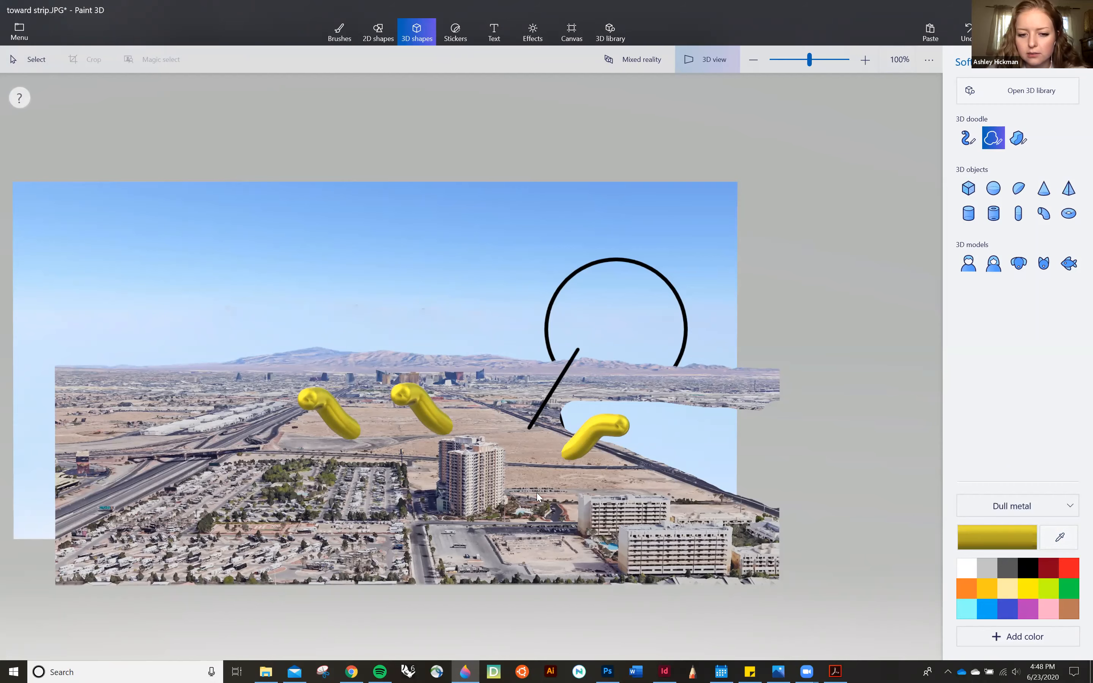
left_click_drag(556, 540, 595, 518)
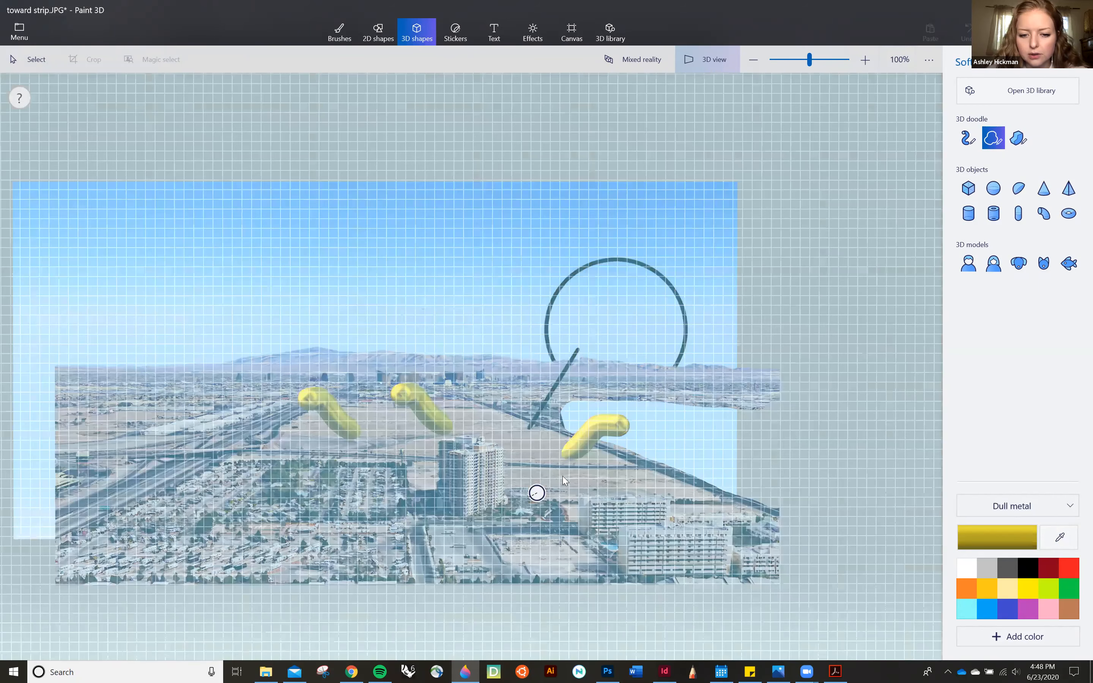
mouse_move(563, 477)
left_mouse_down()
mouse_move(537, 490)
mouse_move(539, 505)
left_mouse_up()
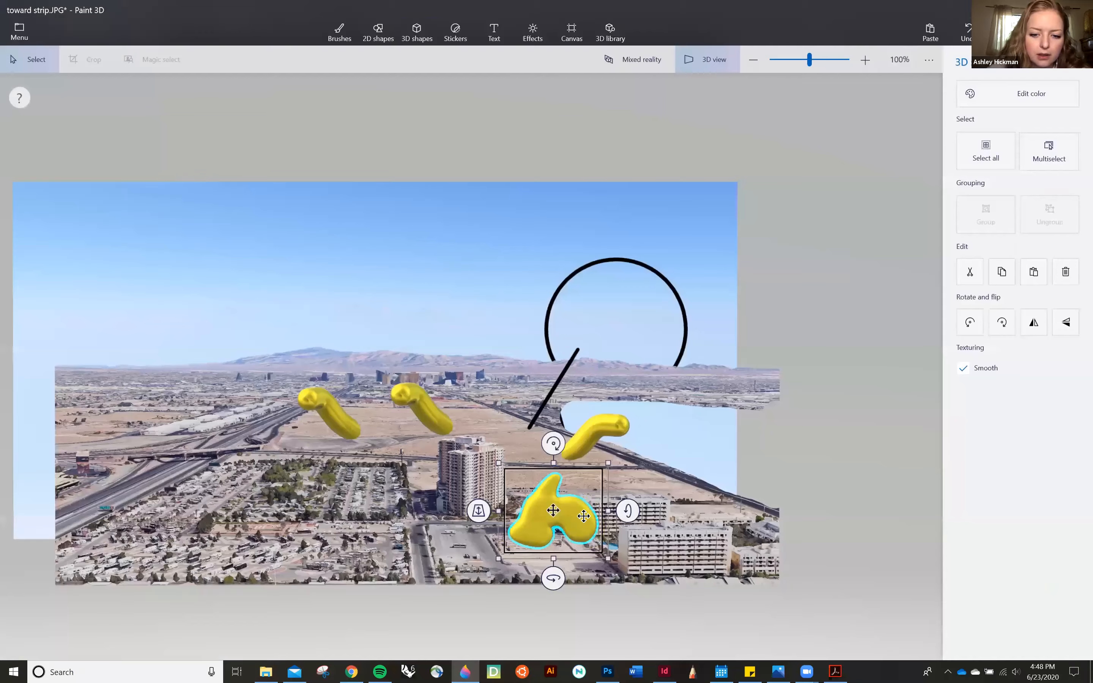
Adjust the blob's depth and position in front of the ground cutout, and rotate it to sit beside the tower under the right tube
left_click_drag(584, 516, 565, 514)
mouse_move(478, 504)
left_mouse_down()
mouse_move(501, 521)
mouse_move(499, 456)
mouse_move(495, 493)
mouse_move(559, 500)
mouse_move(591, 525)
mouse_move(559, 566)
mouse_move(520, 569)
left_mouse_up()
mouse_move(581, 500)
left_mouse_down()
mouse_move(620, 500)
mouse_move(600, 505)
left_mouse_up()
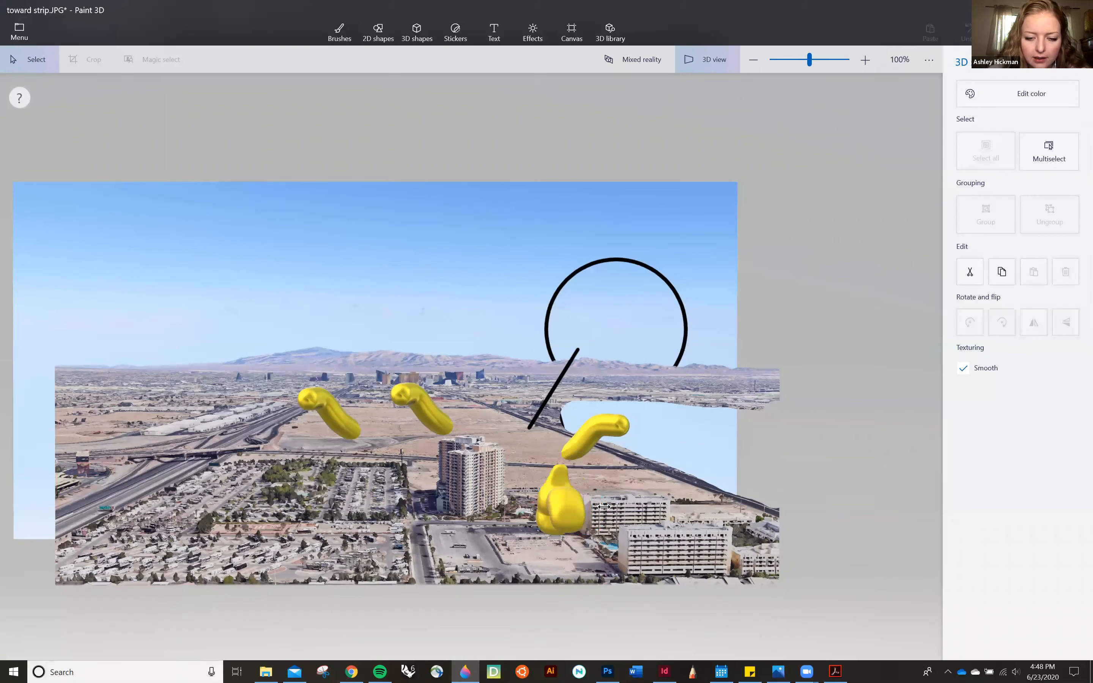
mouse_move(560, 566)
left_mouse_down()
mouse_move(610, 566)
mouse_move(553, 566)
mouse_move(571, 565)
left_mouse_up()
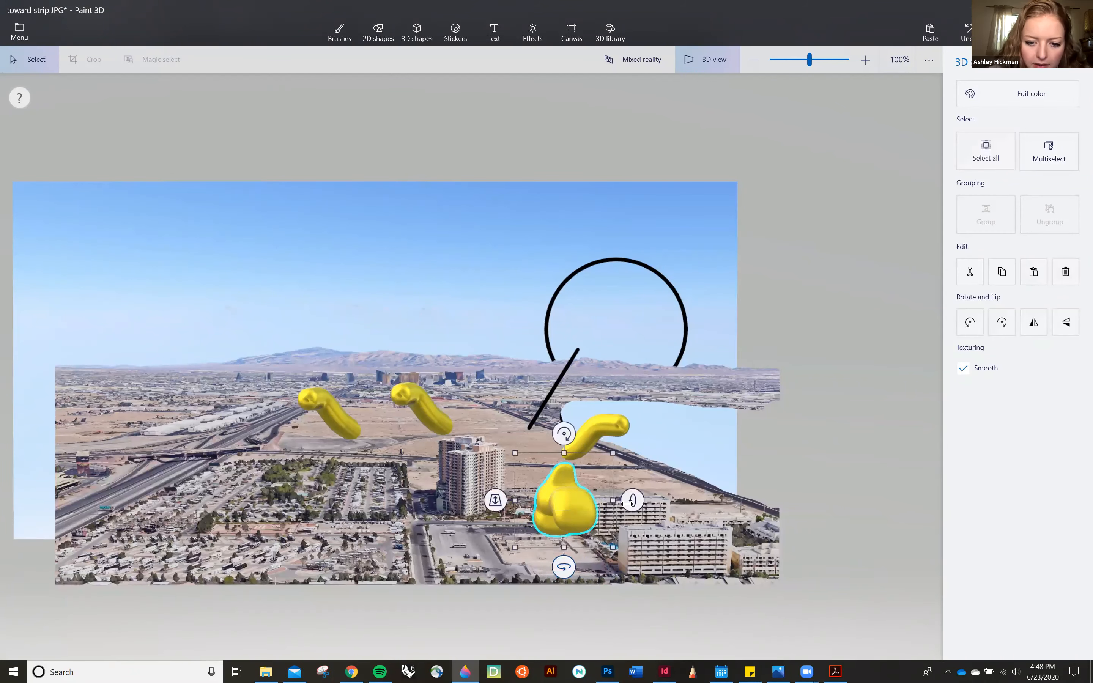
left_click_drag(627, 503, 626, 504)
left_click_drag(565, 552, 565, 552)
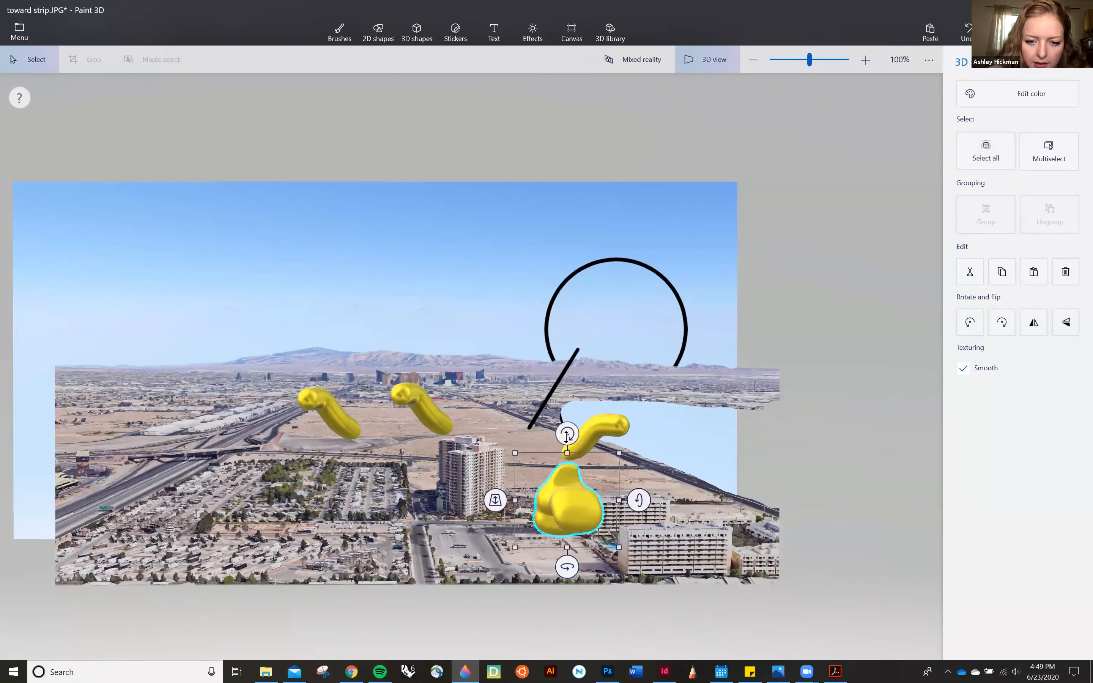
left_click_drag(642, 425, 630, 423)
left_click_drag(588, 575, 595, 573)
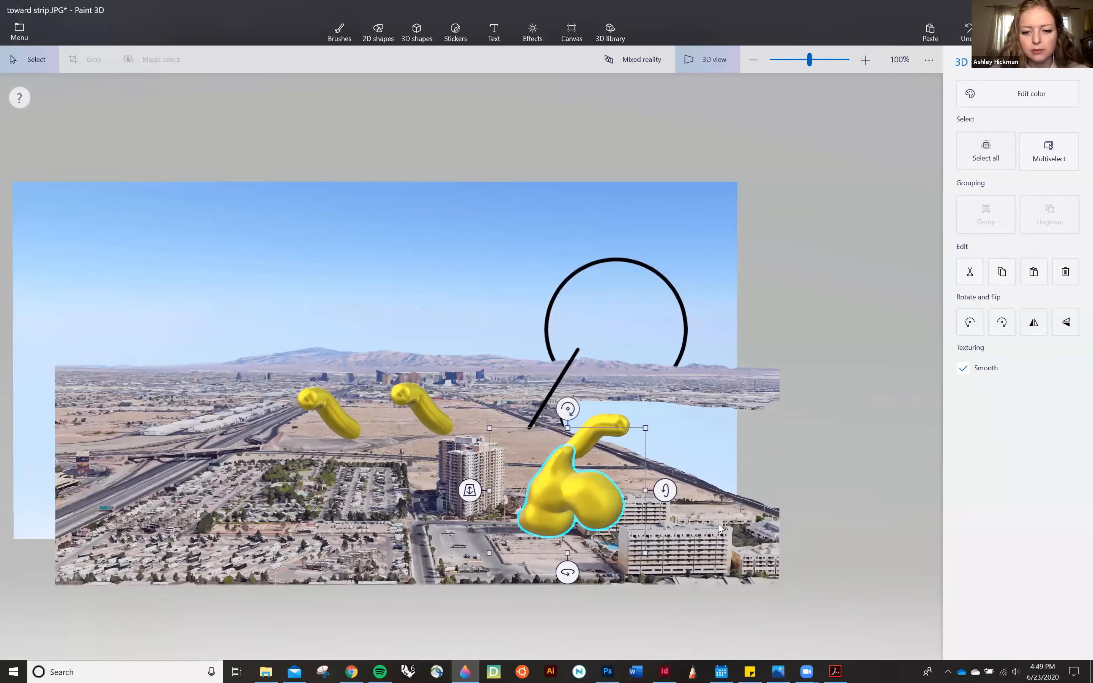
scroll(596, 542, "down", 2)
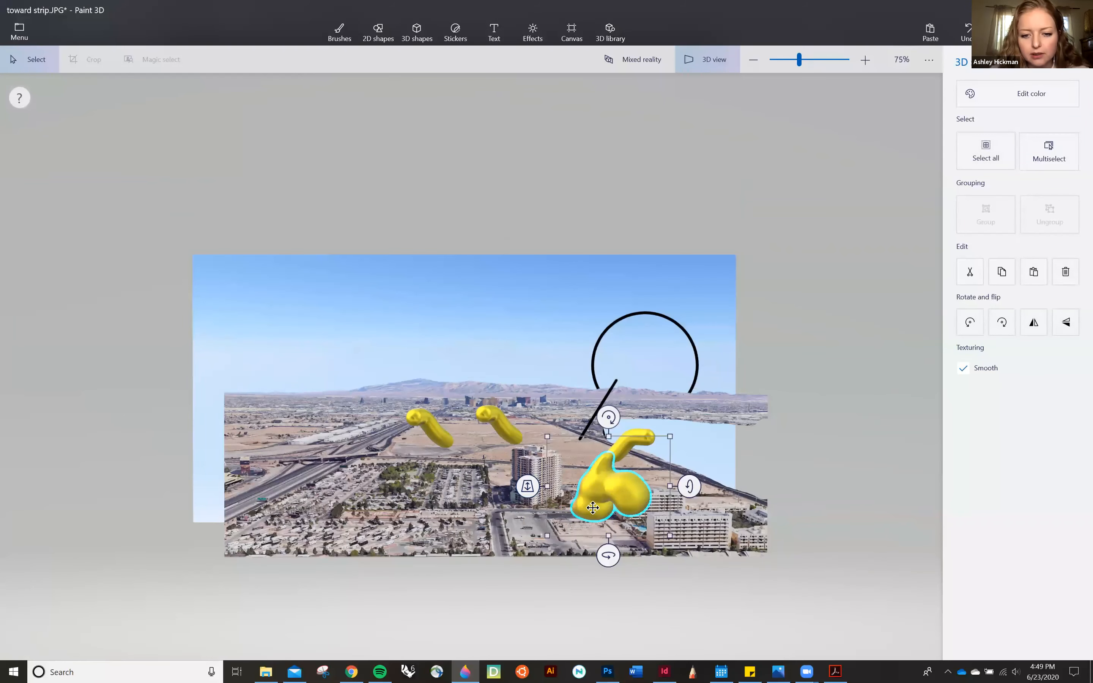
Move the yellow blob between the two left tubes on the desert lot, adjusting its depth, and deselect it
scroll(527, 475, "up", 2)
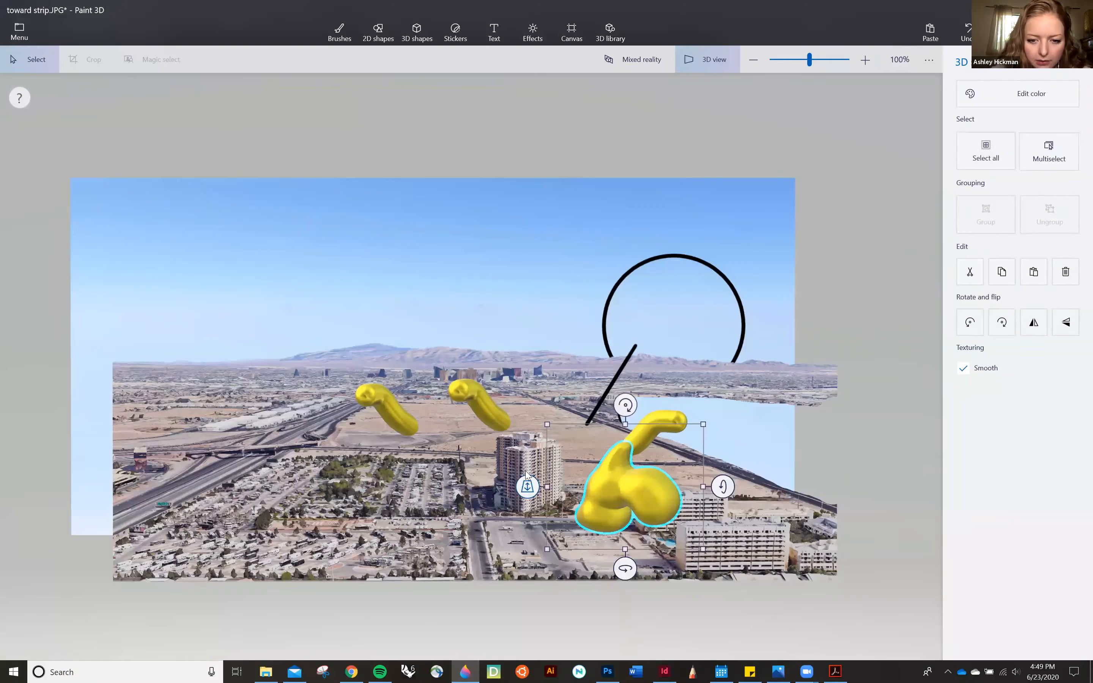
left_click_drag(527, 487, 559, 410)
left_click_drag(375, 495, 319, 492)
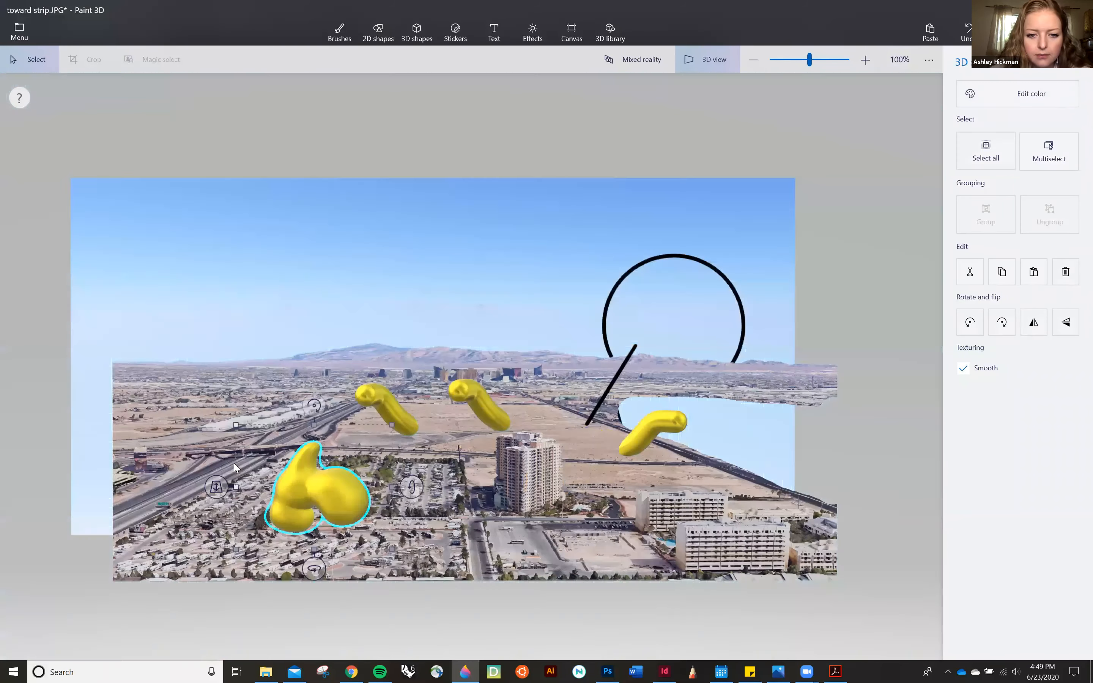
left_click_drag(232, 472, 361, 489)
left_click_drag(426, 442, 465, 406)
left_click(822, 500)
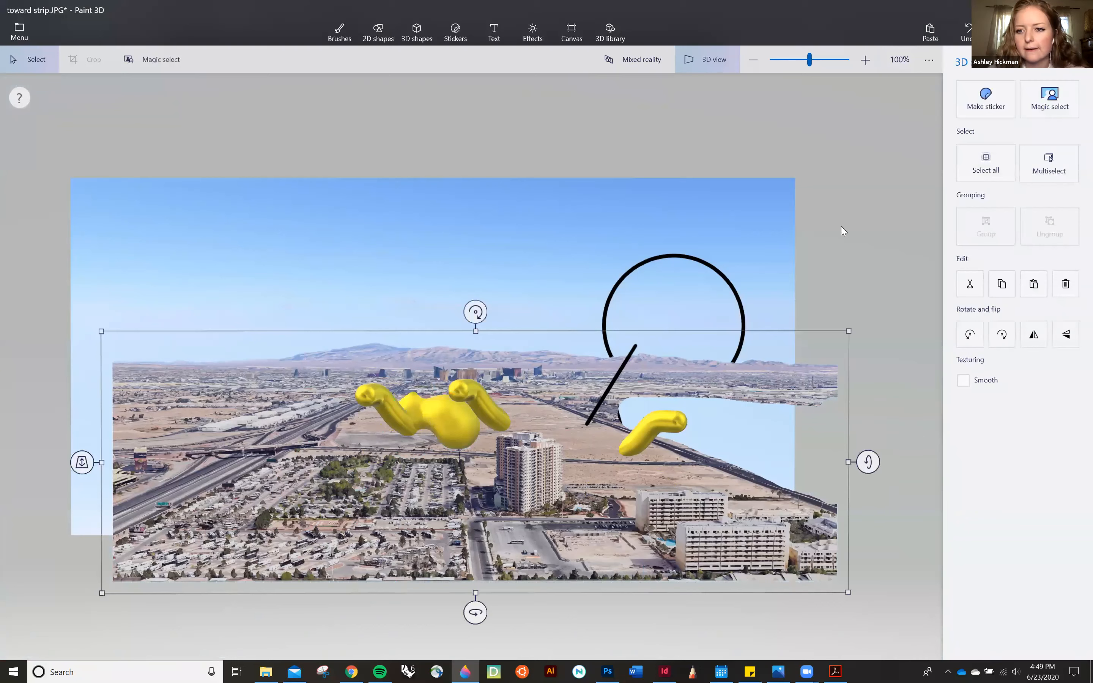
Add a yellow dull metal cube beside the tower and tilt it about its x-axis to expose its top face
left_click(416, 32)
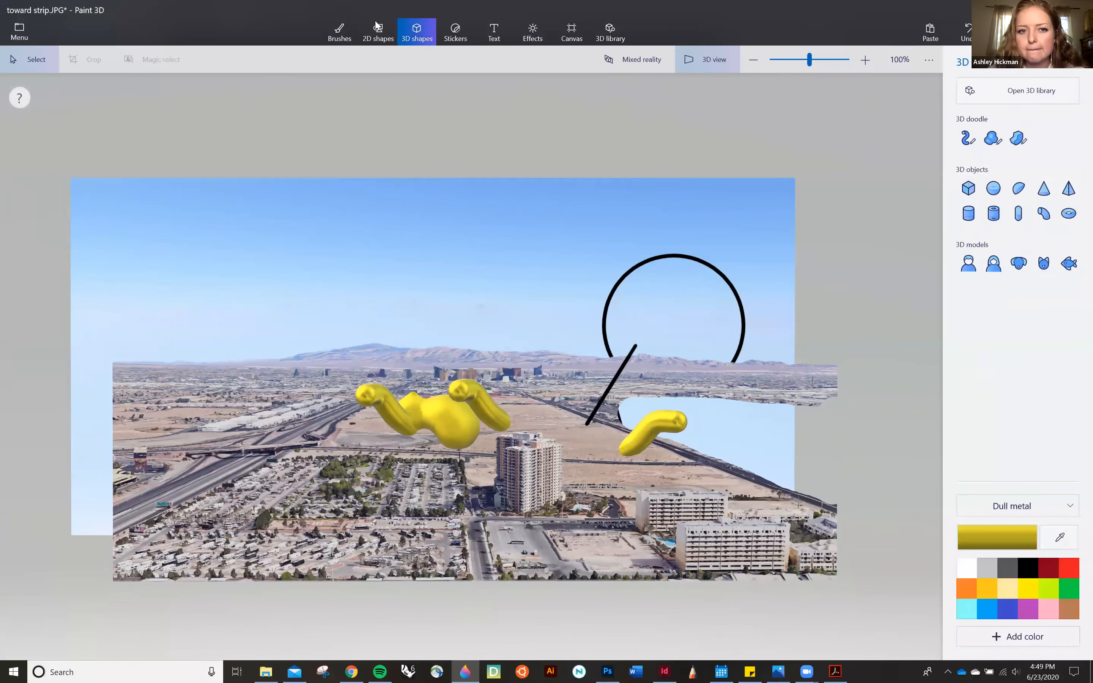
left_click(969, 189)
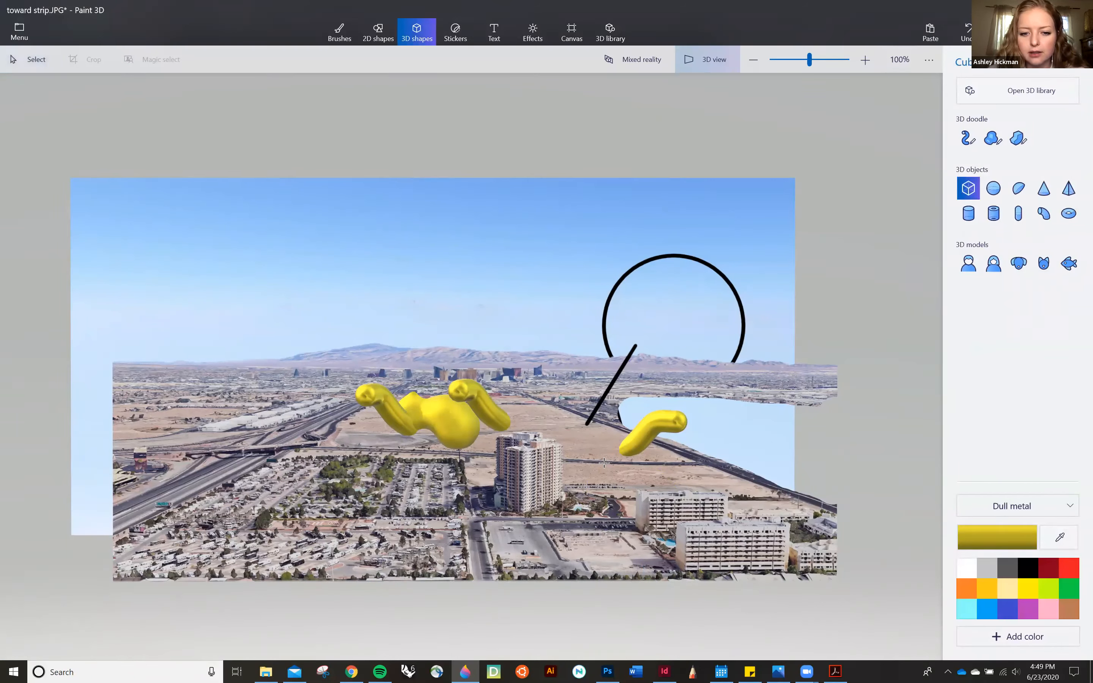
mouse_move(602, 480)
left_mouse_down()
mouse_move(631, 493)
mouse_move(591, 519)
mouse_move(616, 533)
mouse_move(587, 531)
left_mouse_up()
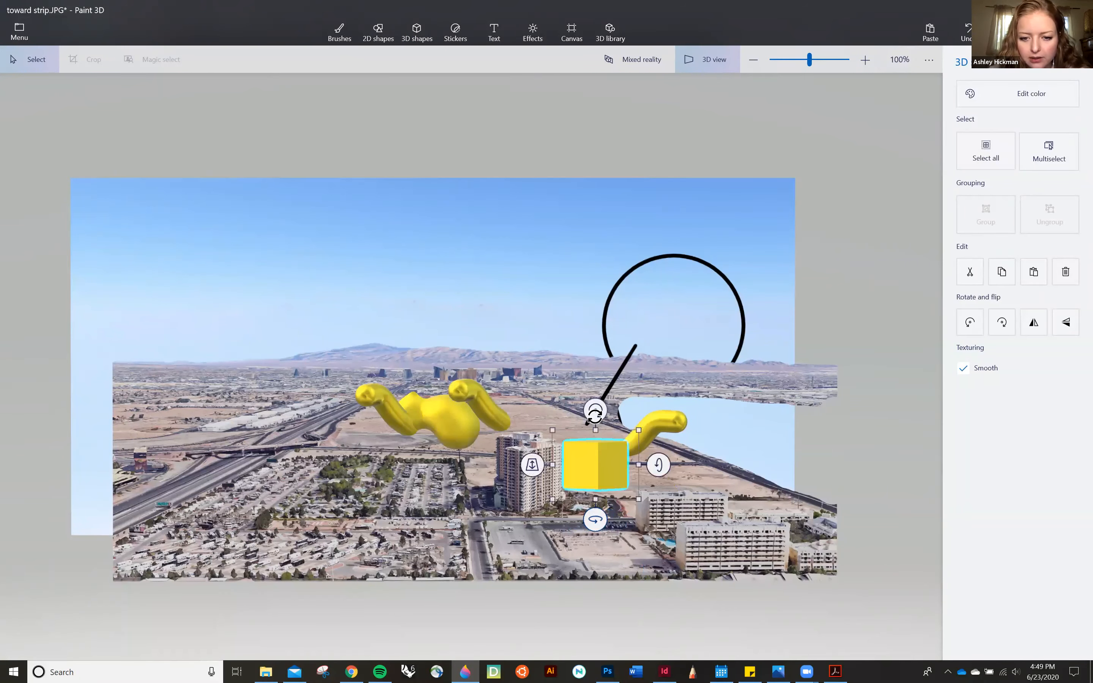
mouse_move(658, 465)
left_mouse_down()
mouse_move(654, 456)
mouse_move(654, 473)
left_mouse_up()
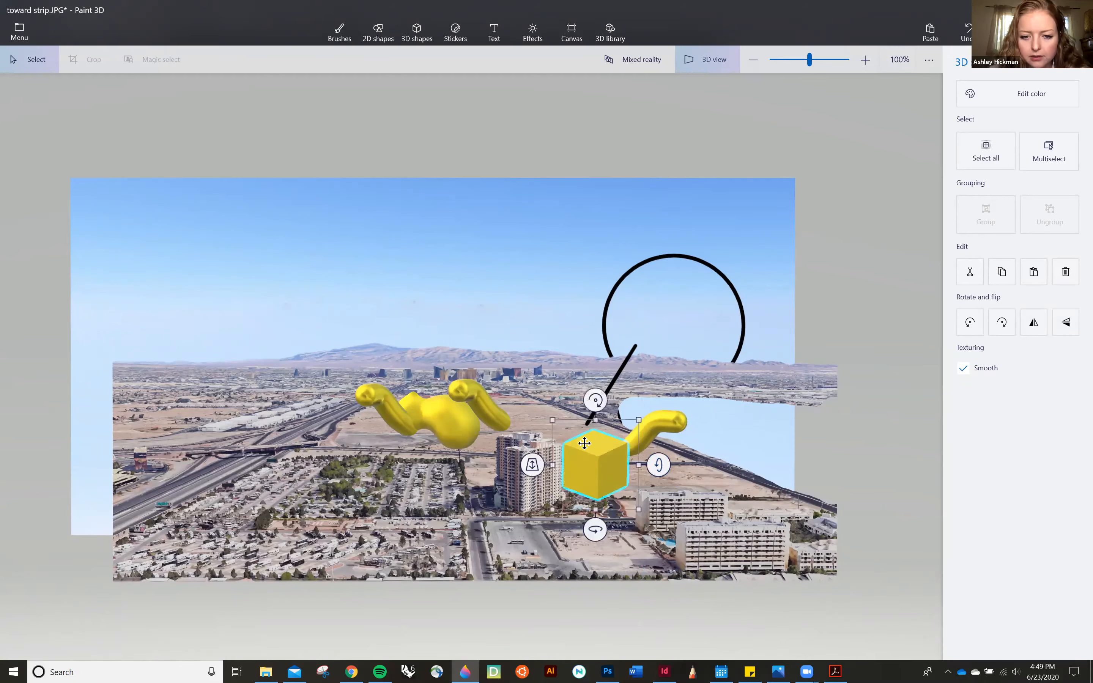
Adjust the cube's depth, rotation and position so it sits on the desert lot between the tower and the right tube
left_click_drag(568, 475, 544, 254)
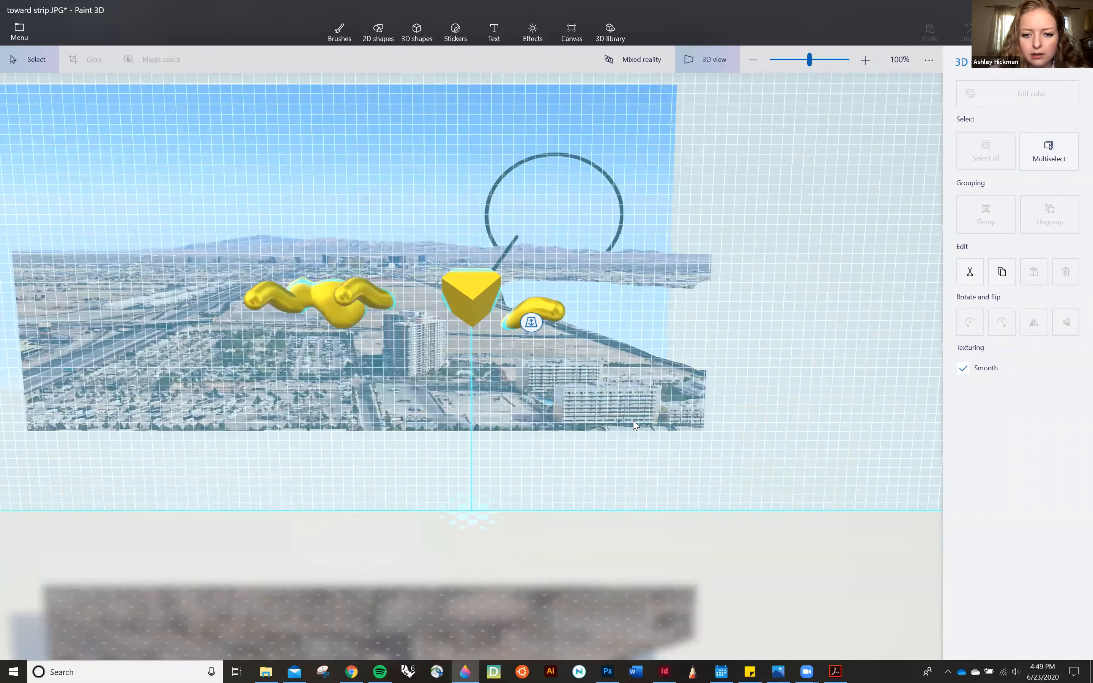
left_click_drag(654, 404, 596, 424)
mouse_move(626, 373)
left_mouse_down()
mouse_move(642, 361)
mouse_move(634, 375)
left_mouse_up()
left_click_drag(580, 418, 570, 428)
left_click_drag(639, 423, 606, 438)
left_click(829, 457)
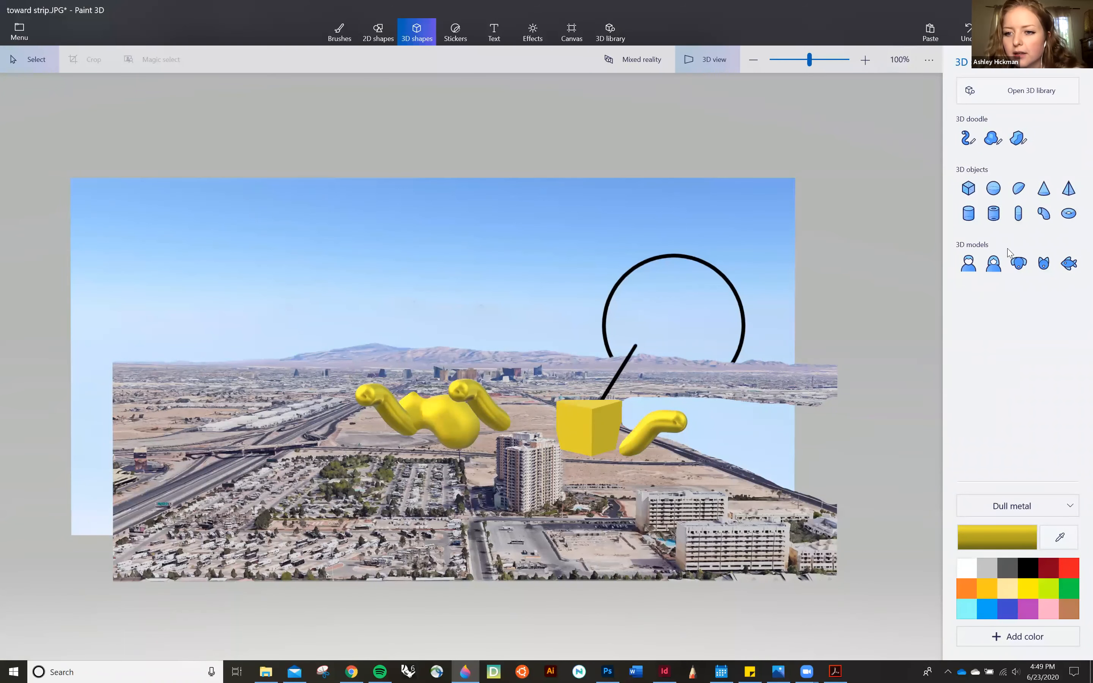
Add a small yellow man model and place it on the desert lot above the hotel blocks, beside the right tube
left_click(969, 266)
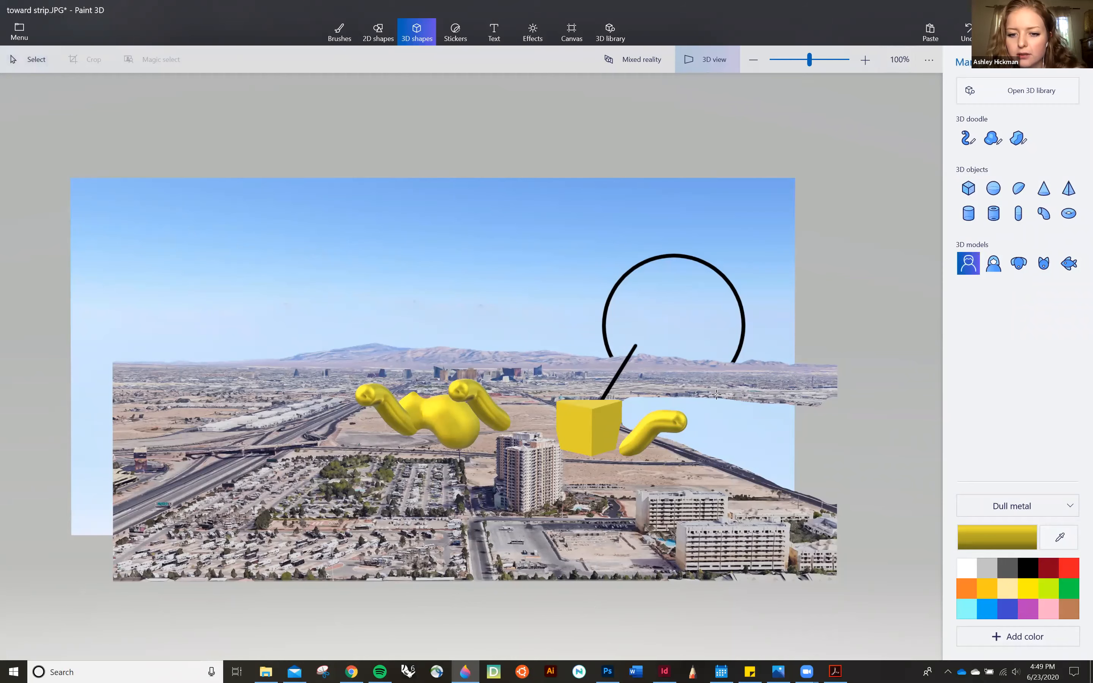
left_click_drag(586, 480, 611, 474)
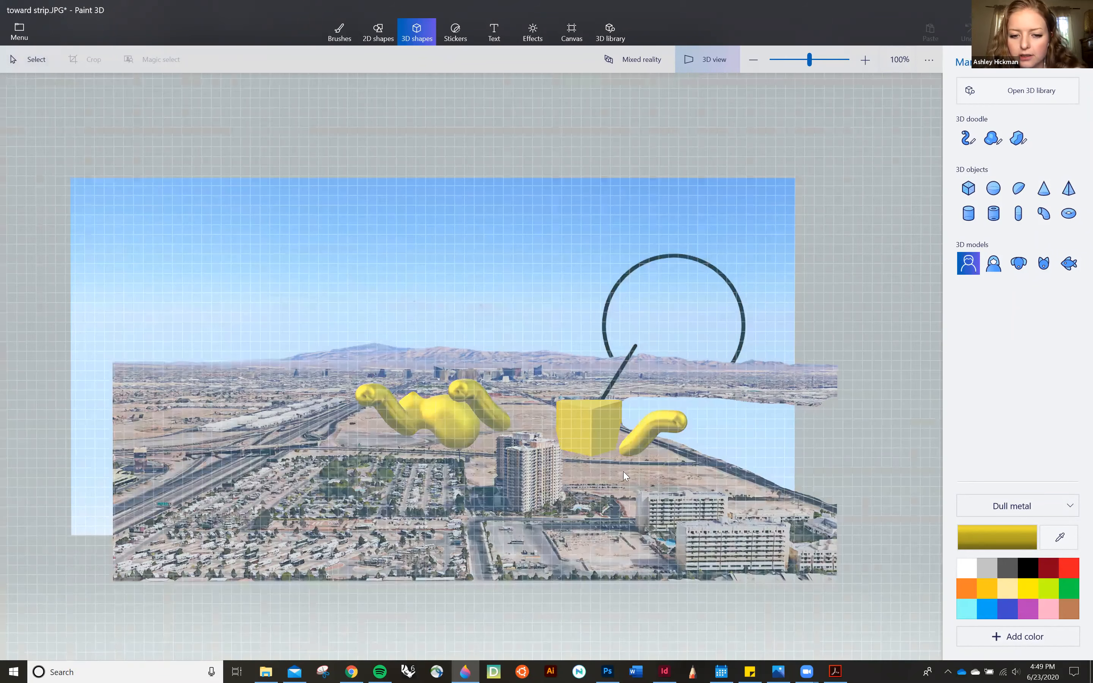
left_click(592, 460)
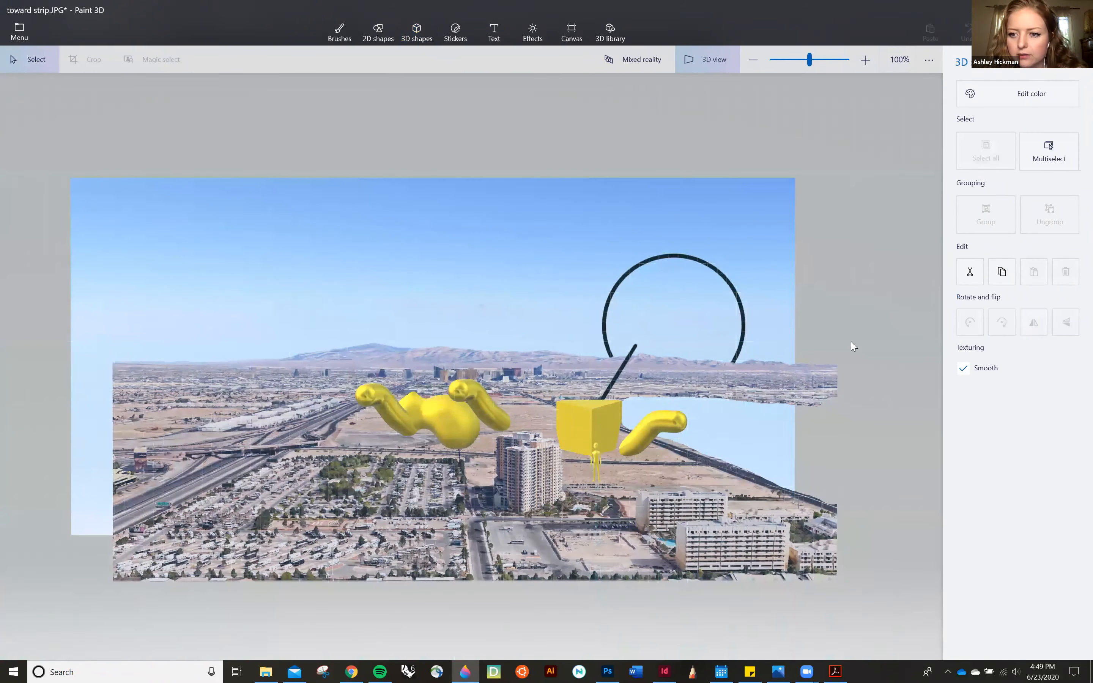
left_click_drag(596, 462, 687, 463)
left_click(698, 465)
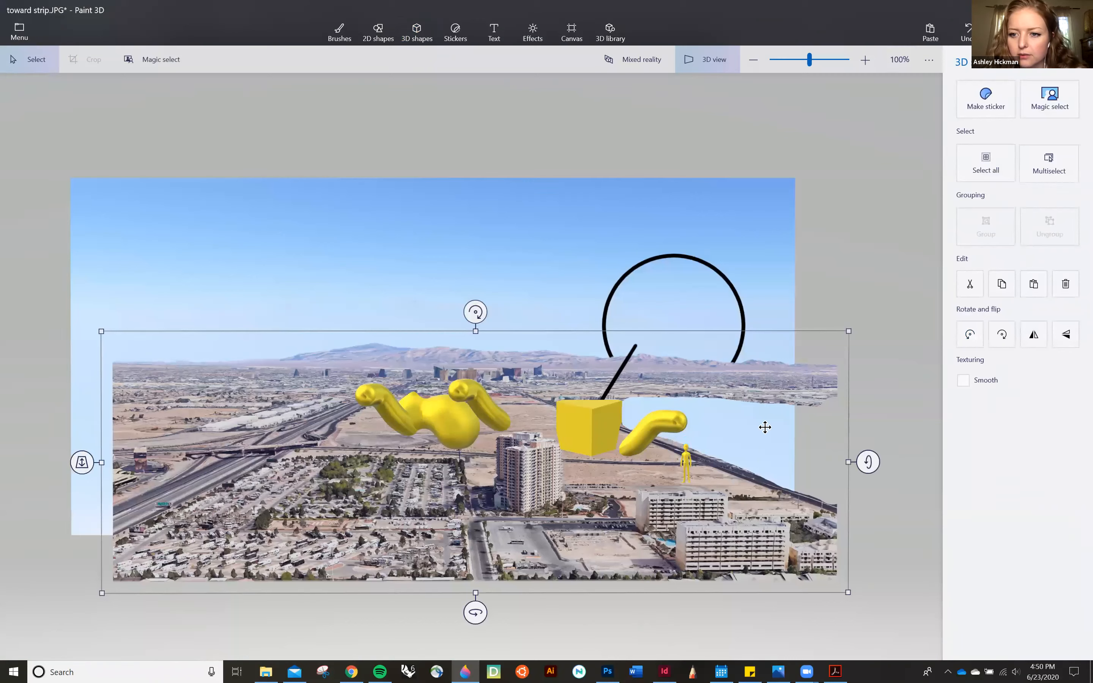
left_click(893, 257)
left_click(695, 466)
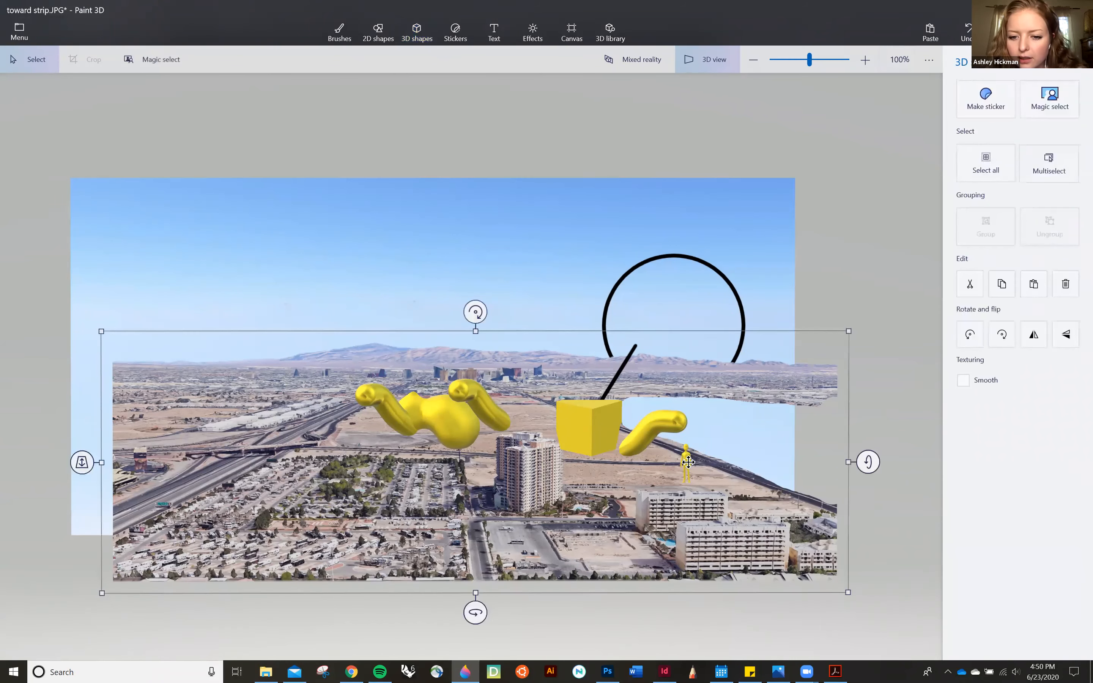
left_click(686, 462)
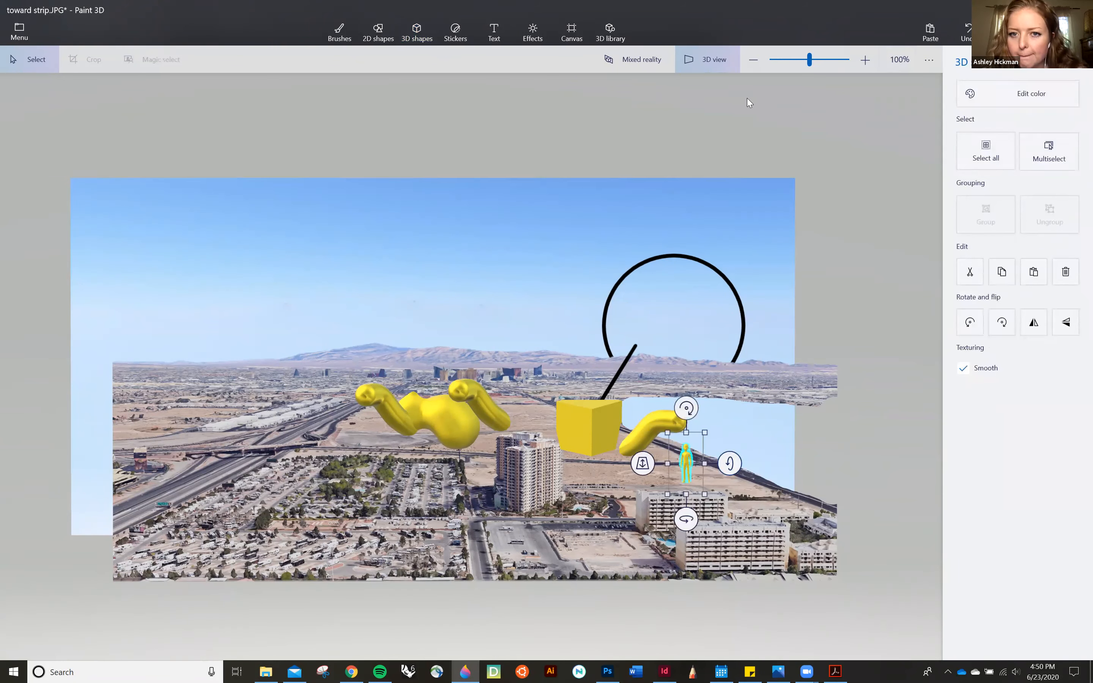
Browse the 3D library's model categories and look over the filter and lighting effects
left_click(416, 40)
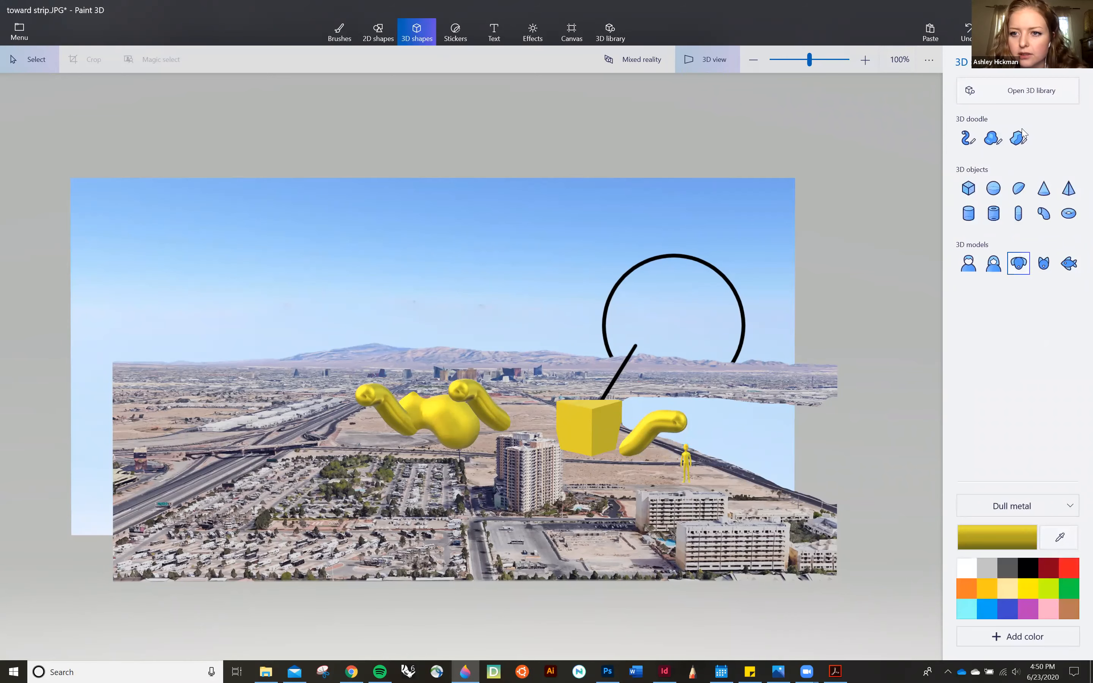
left_click(1001, 86)
scroll(987, 322, "down", 10)
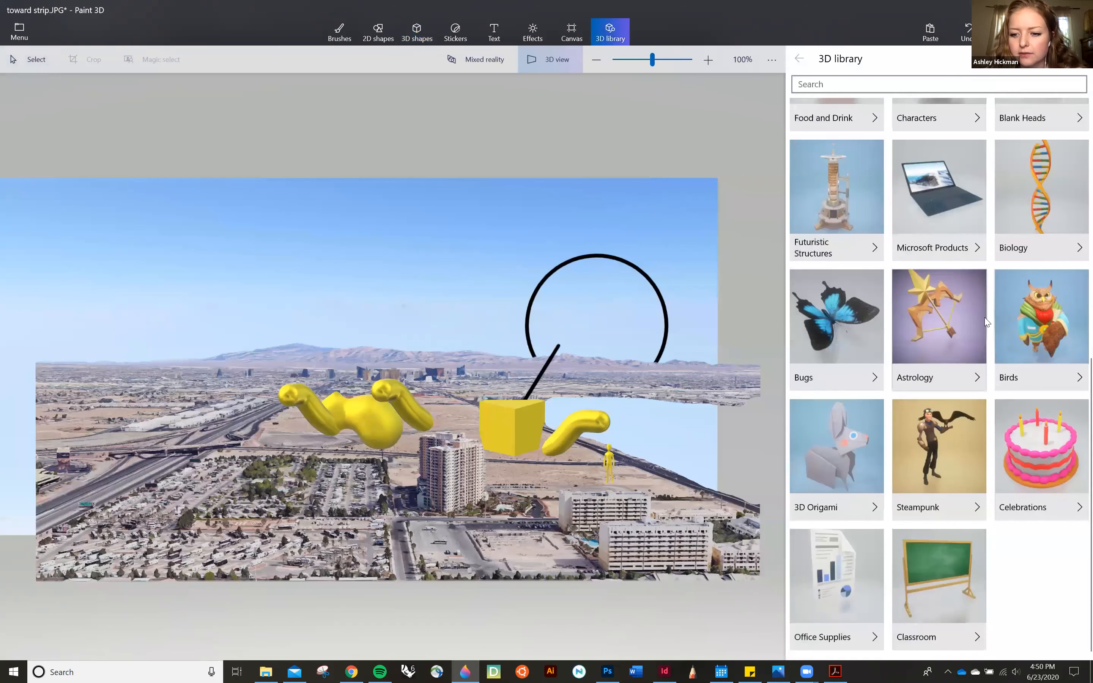
scroll(987, 322, "up", 10)
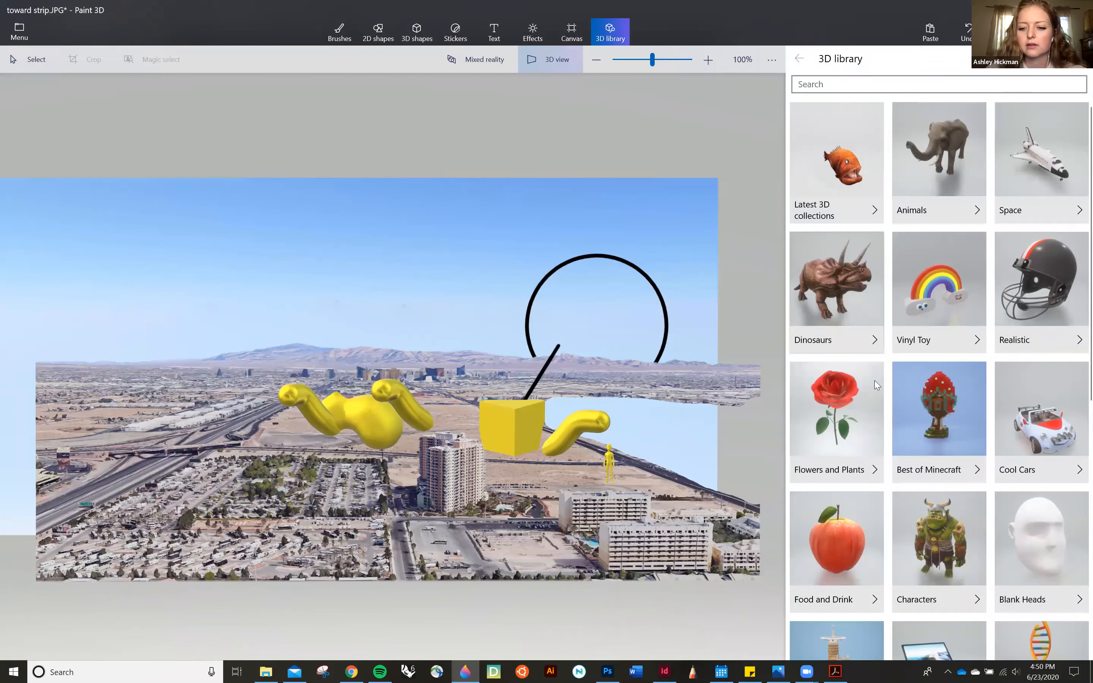
scroll(1009, 308, "down", 10)
scroll(1008, 308, "up", 10)
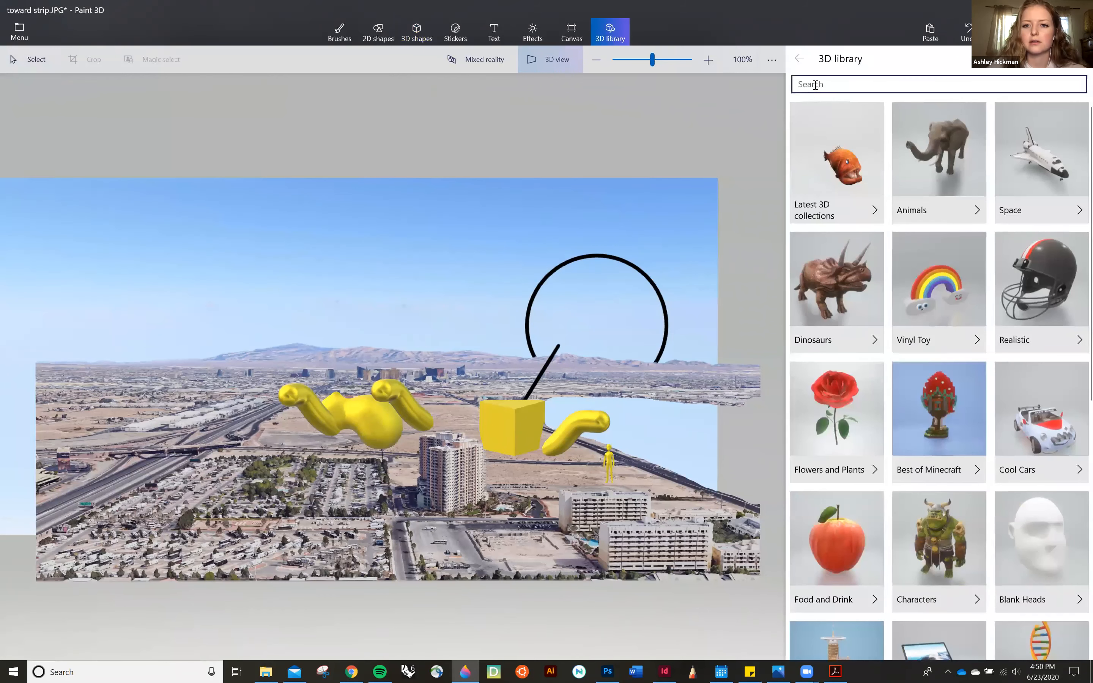
left_click(572, 33)
left_click(536, 35)
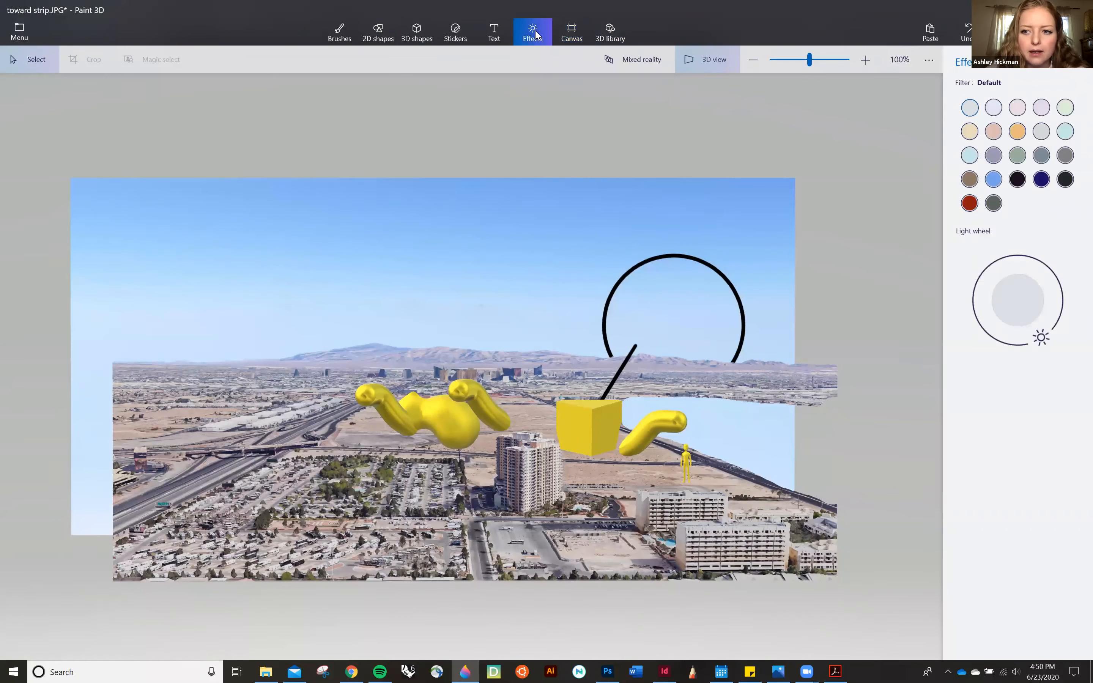
left_click(416, 34)
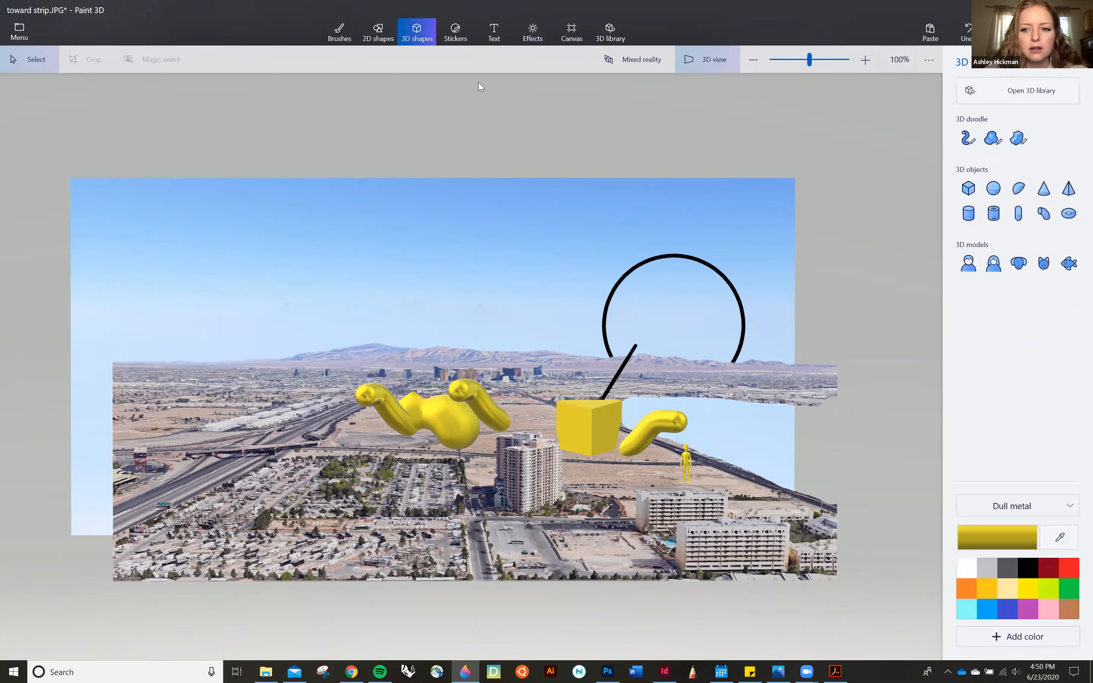
Add the baldessari image from the Digital Sketches folder as a custom sticker
left_click(468, 41)
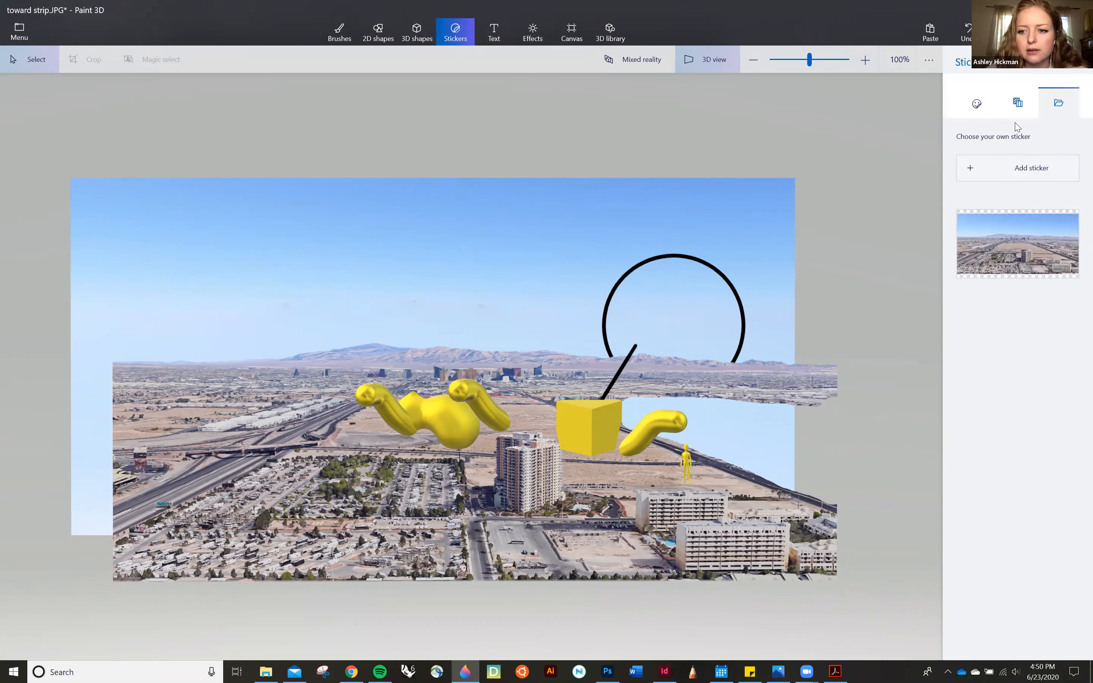
left_click(1039, 253)
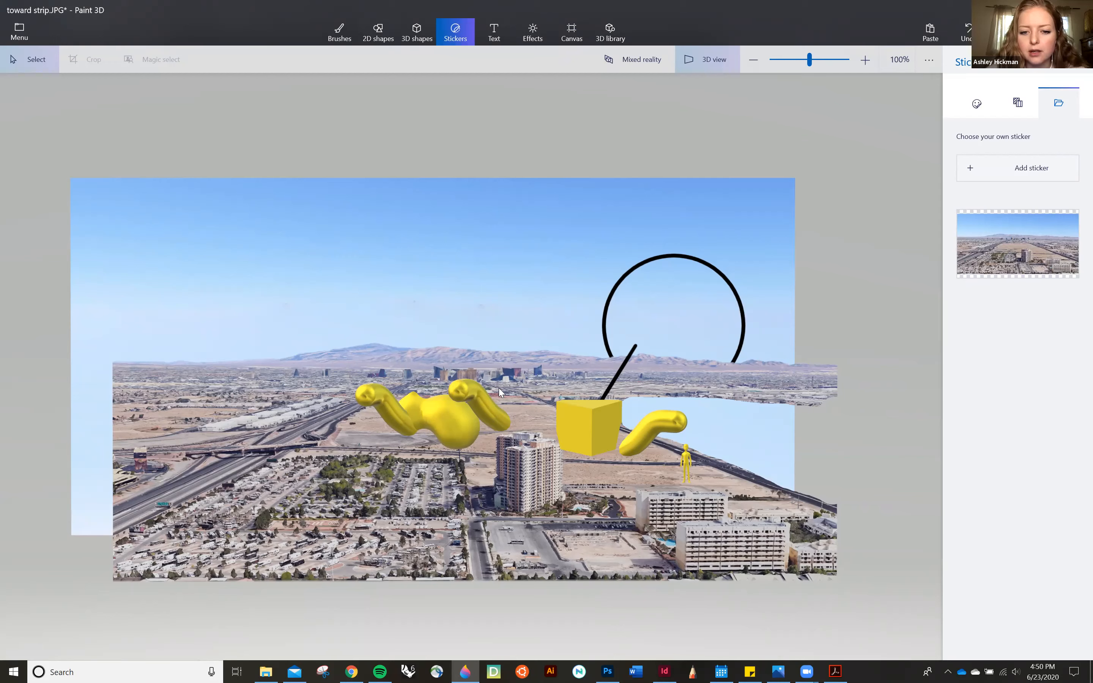
left_click(1011, 176)
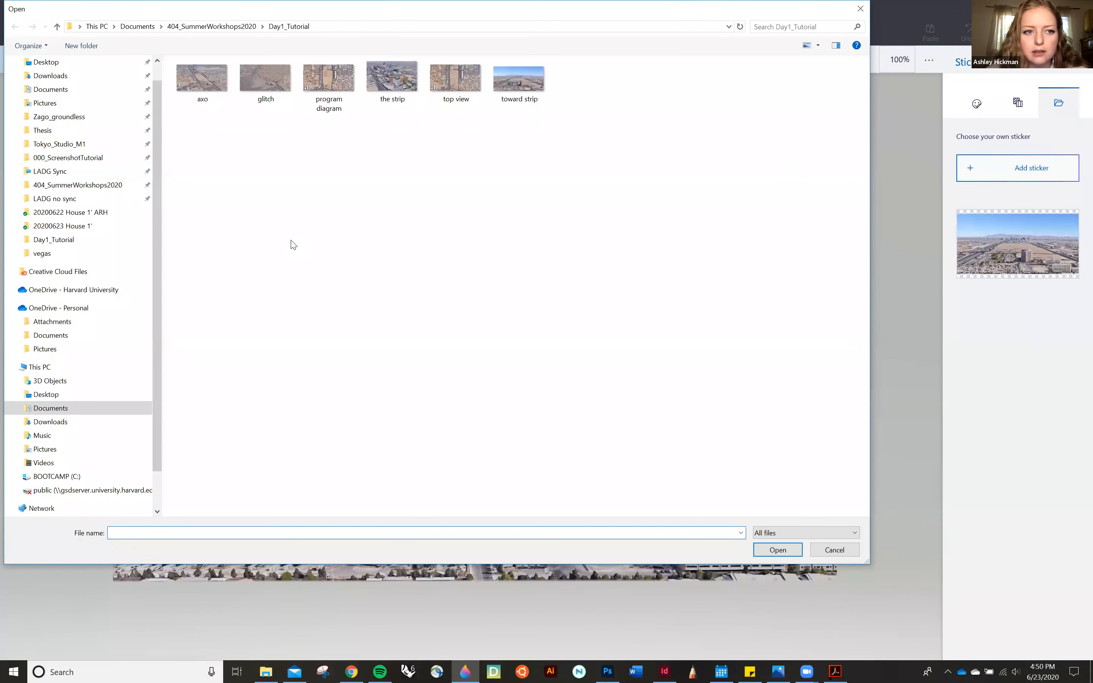
left_click(220, 28)
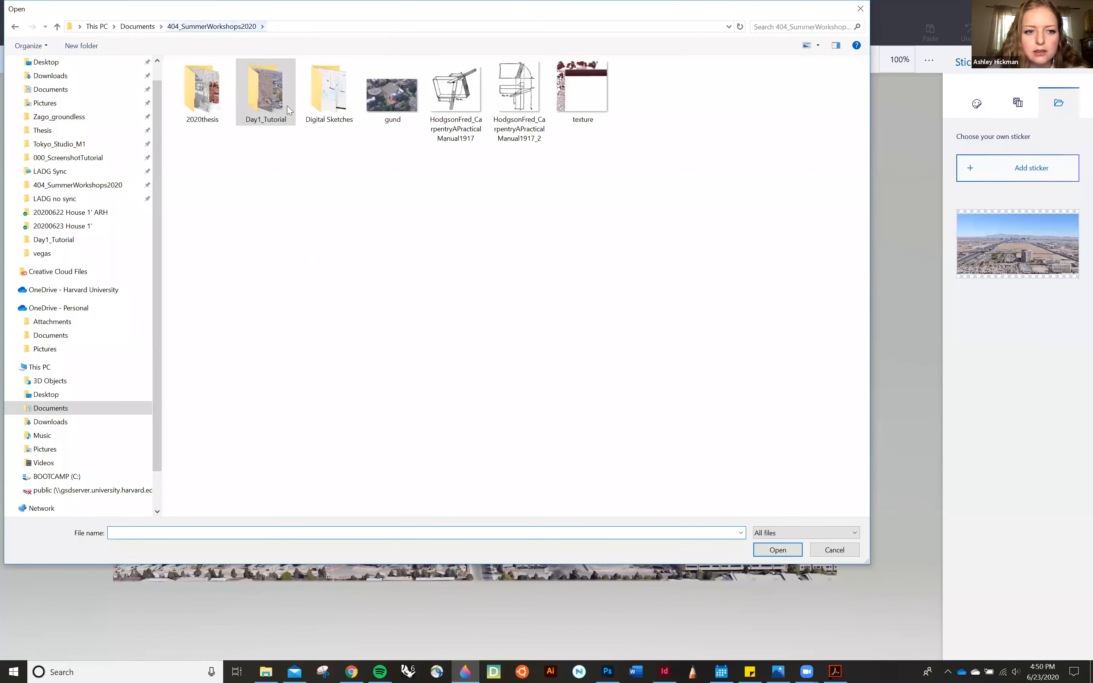
double_click(334, 104)
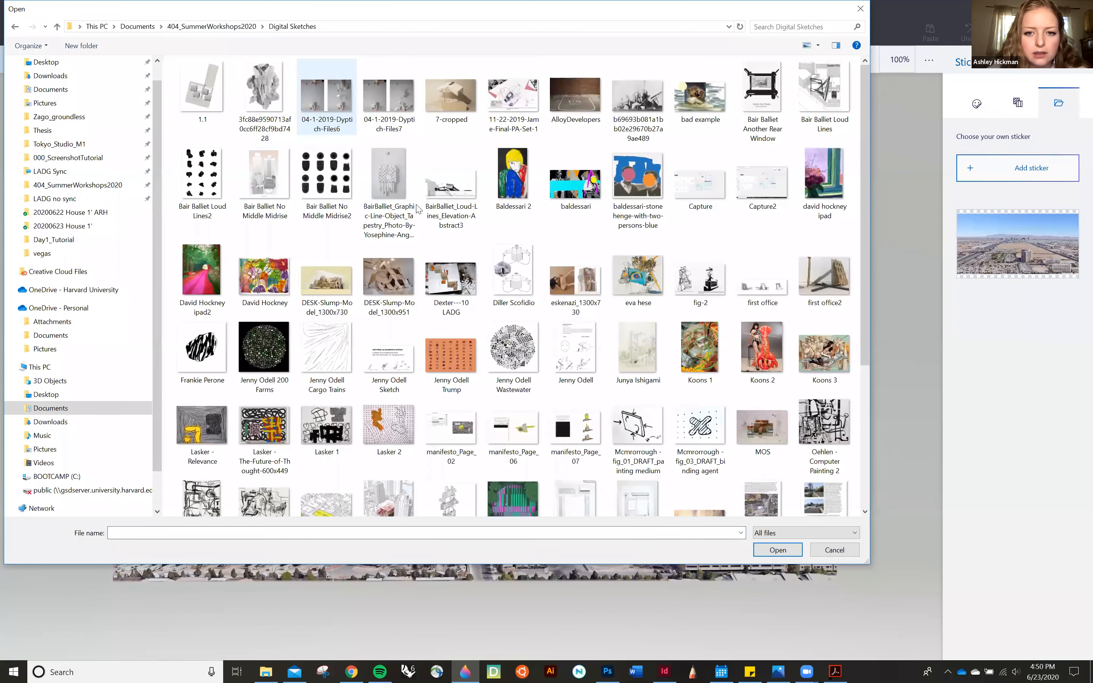
left_click(589, 192)
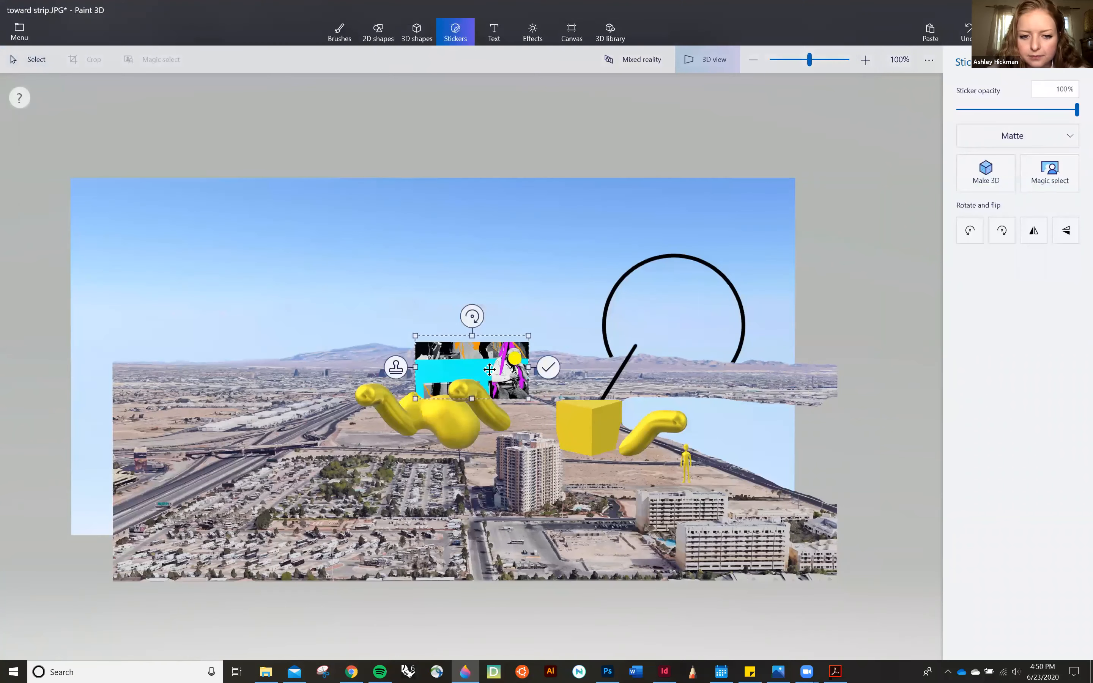
Place the baldessari sticker over the yellow cube, enlarge it slightly to cover the visible faces, and apply it
left_click_drag(490, 369, 582, 405)
scroll(593, 523, "up", 1)
scroll(586, 401, "up", 1)
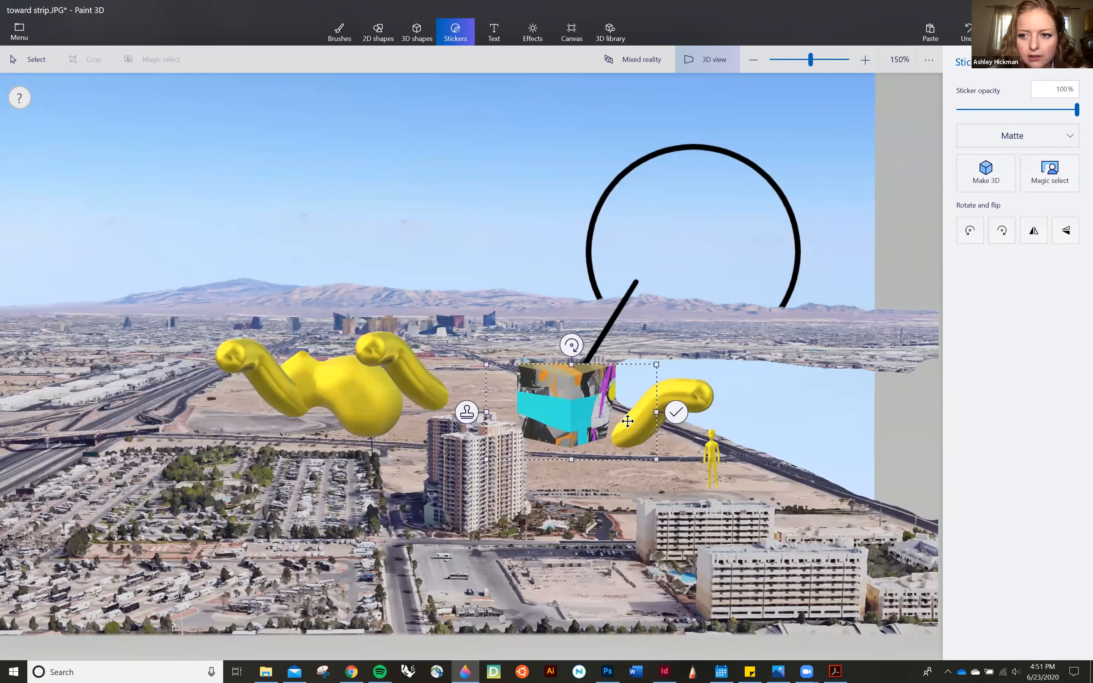
mouse_move(659, 363)
left_mouse_down()
mouse_move(677, 334)
mouse_move(631, 377)
mouse_move(663, 351)
left_mouse_up()
left_click(696, 406)
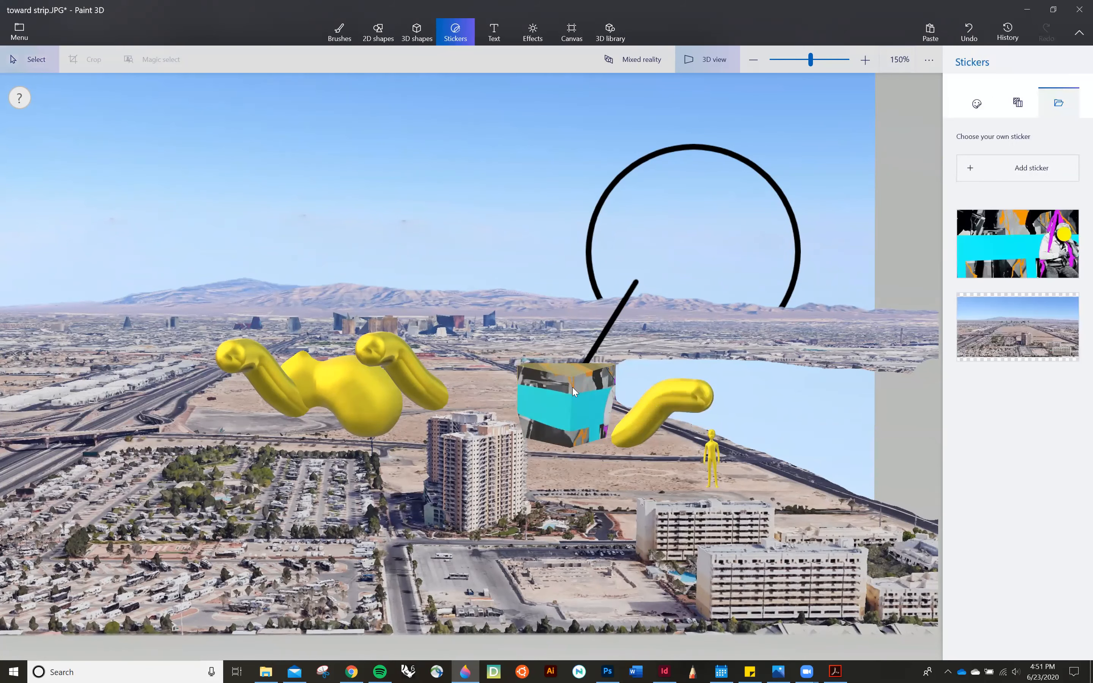
Adjust the stickered cube's depth, tilt it to expose its top face, and turn it -30° about its vertical axis
left_click(554, 401)
left_click_drag(489, 399, 580, 458)
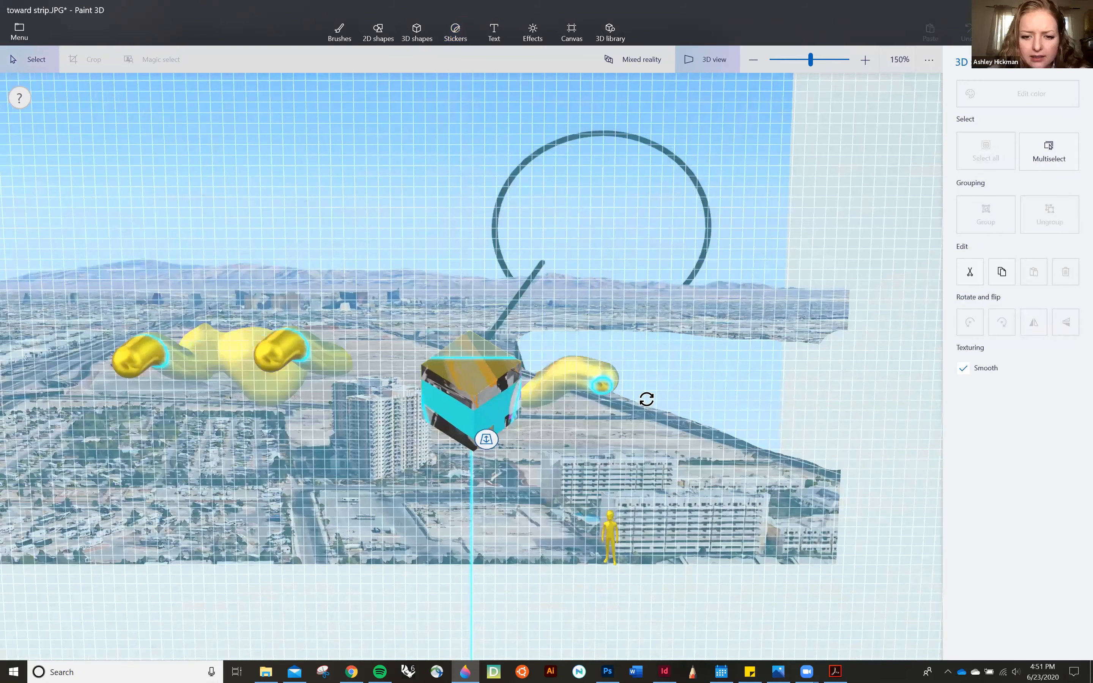
mouse_move(645, 420)
left_mouse_down()
mouse_move(640, 394)
mouse_move(647, 412)
left_mouse_up()
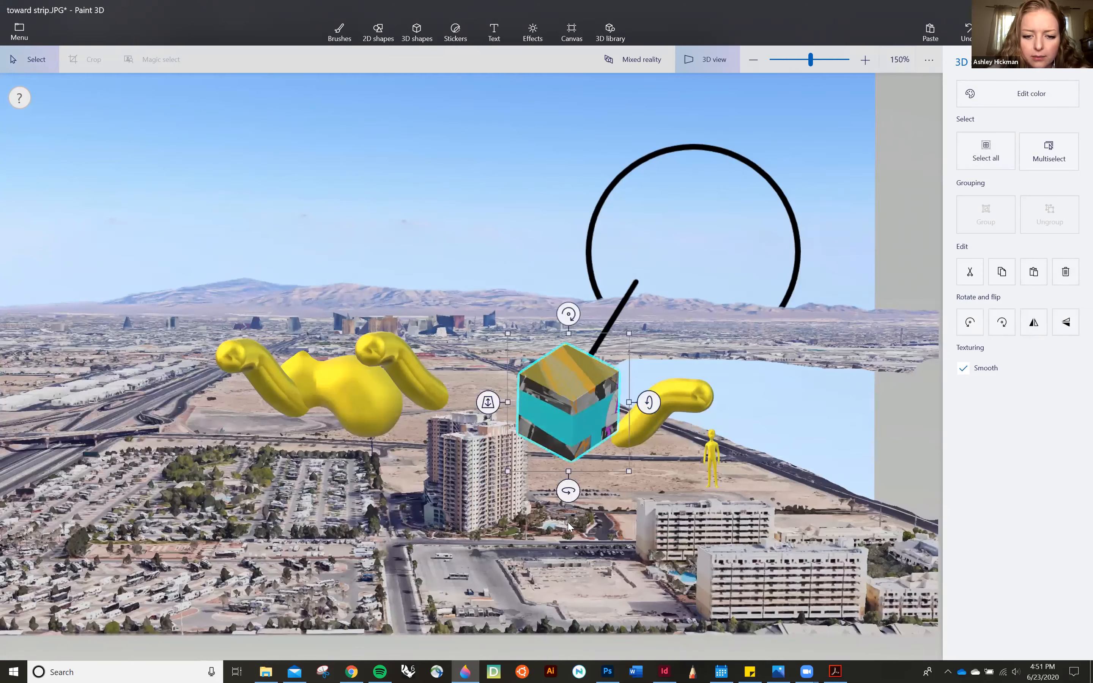
scroll(567, 523, "up", 2)
left_click_drag(553, 524, 530, 508)
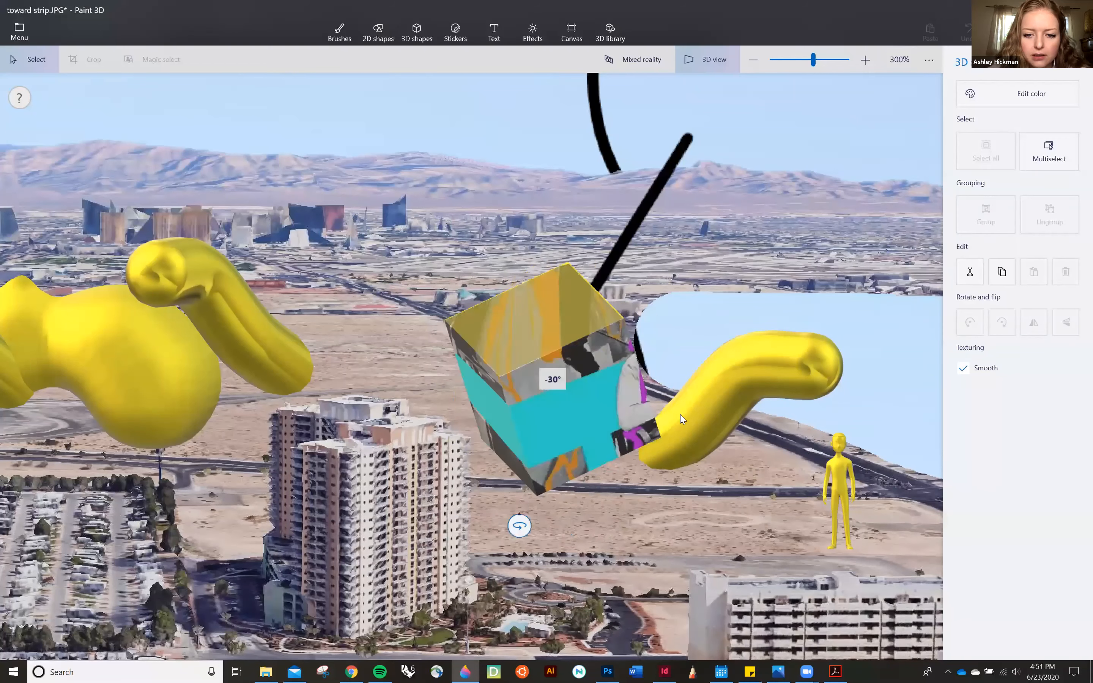
Tilt the stickered cube about its x-axis to expose its underside, and adjust its depth over the desert lot
left_click_drag(691, 378, 685, 312)
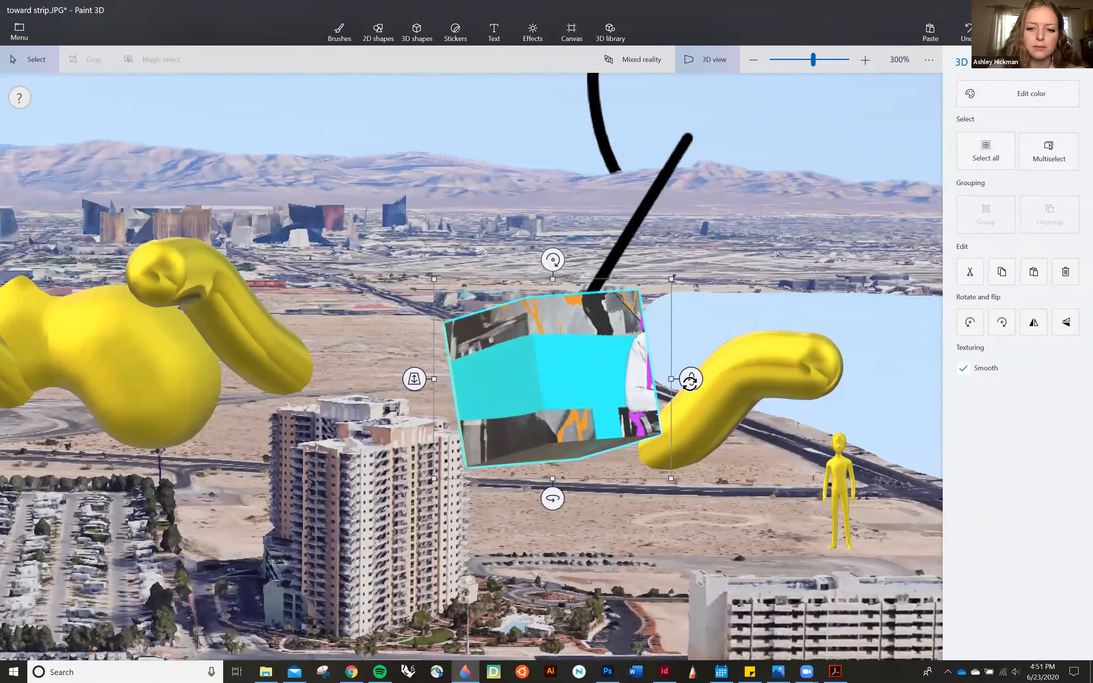
mouse_move(690, 382)
left_mouse_down()
mouse_move(712, 274)
mouse_move(691, 515)
mouse_move(695, 375)
left_mouse_up()
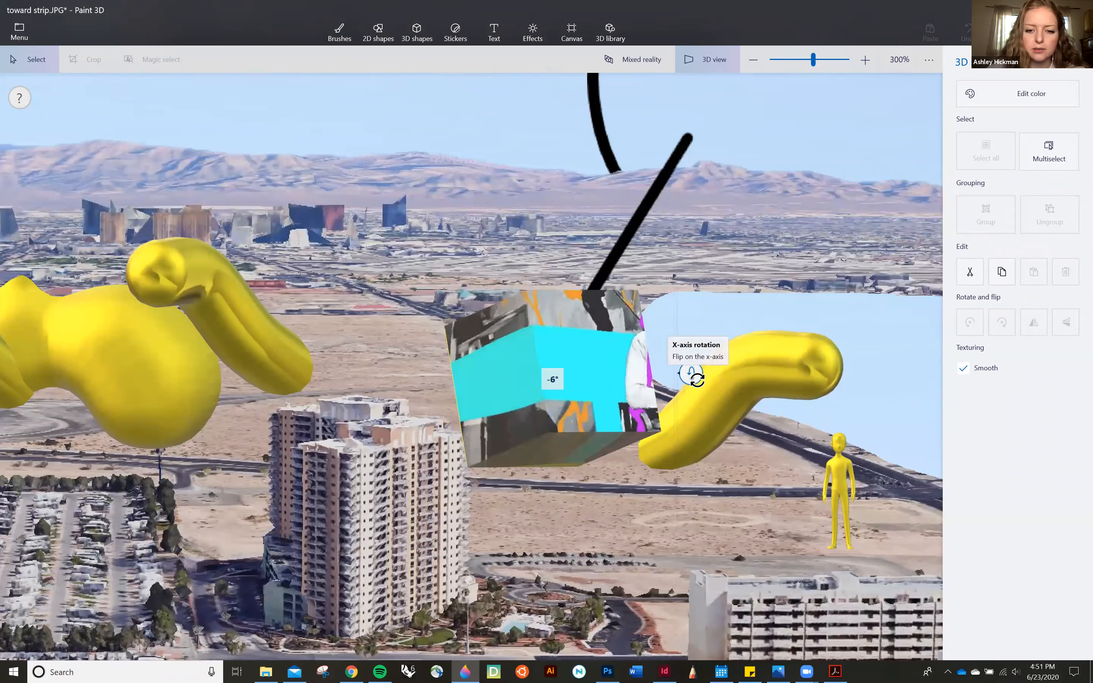
left_click_drag(413, 379, 780, 336)
left_click_drag(993, 93, 921, 59)
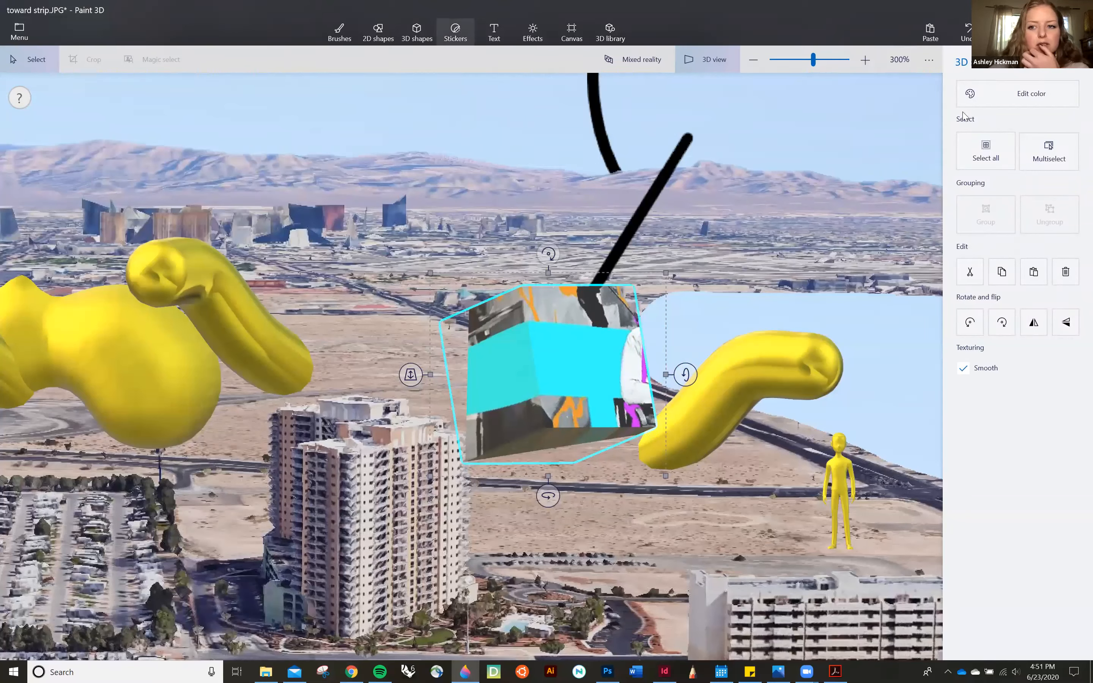
Cover the curved yellow tube beside the stickered cube with the pink marble texture at 100% opacity and stamp it on
left_click(1017, 113)
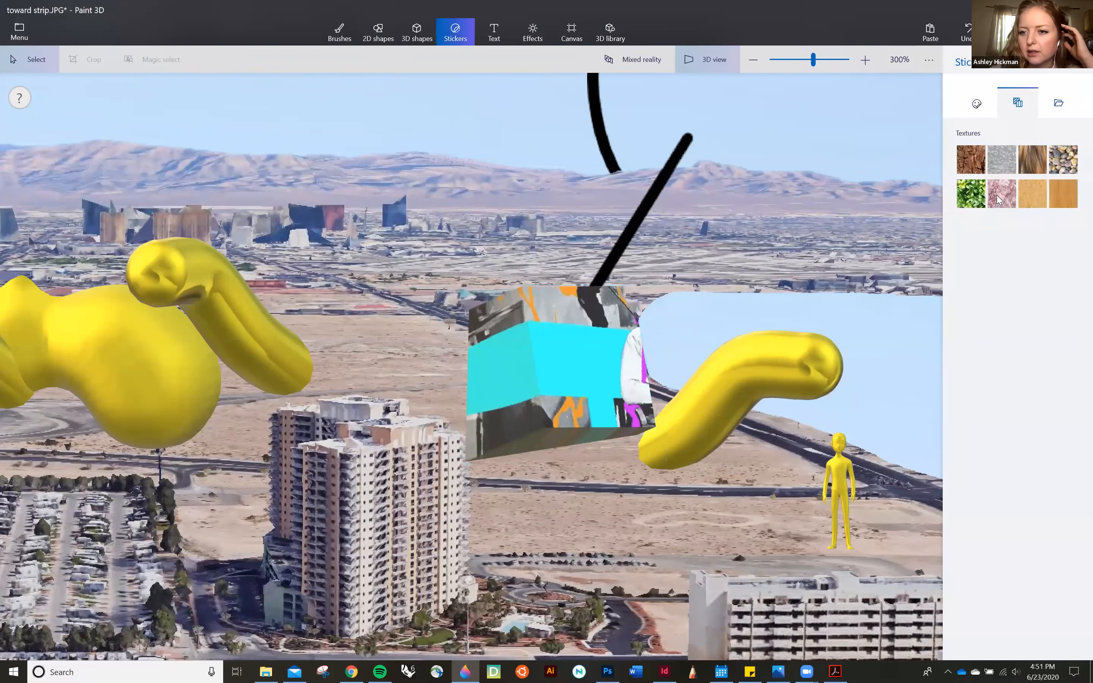
left_click(1000, 206)
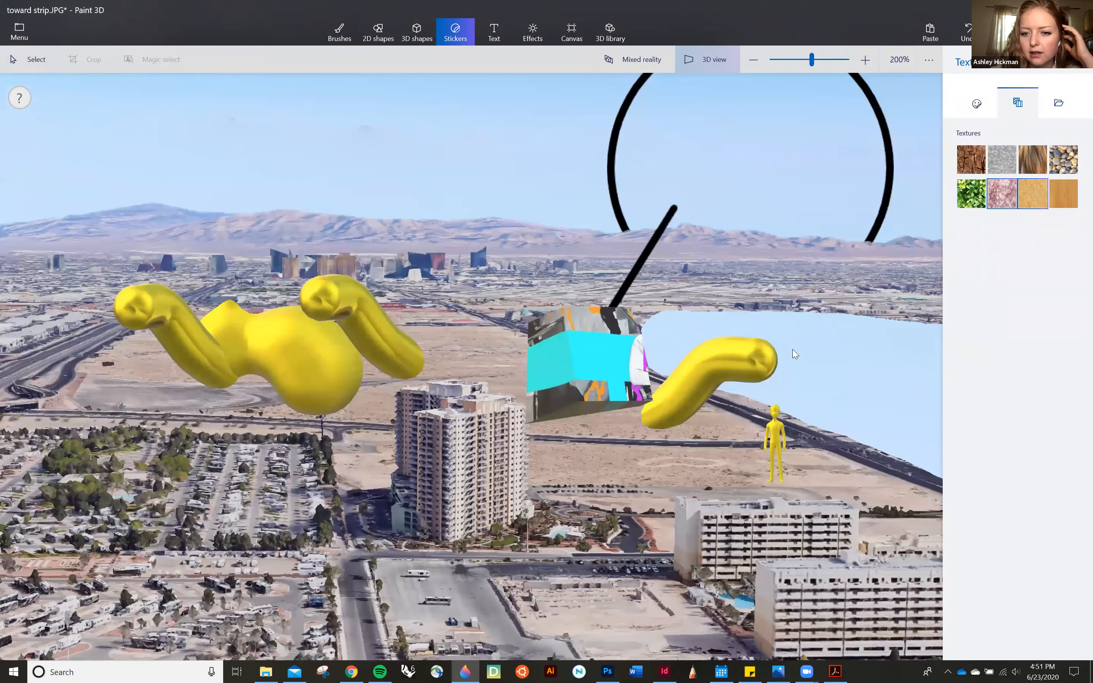
left_click(700, 380)
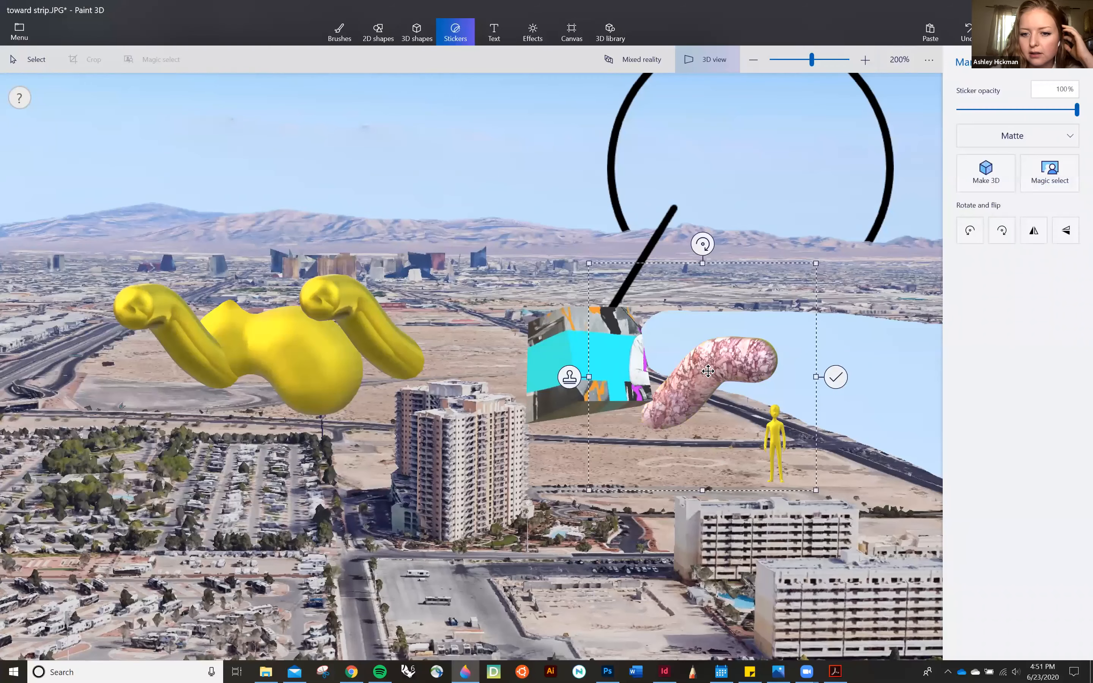
mouse_move(703, 422)
left_mouse_down()
mouse_move(694, 485)
mouse_move(701, 417)
left_mouse_up()
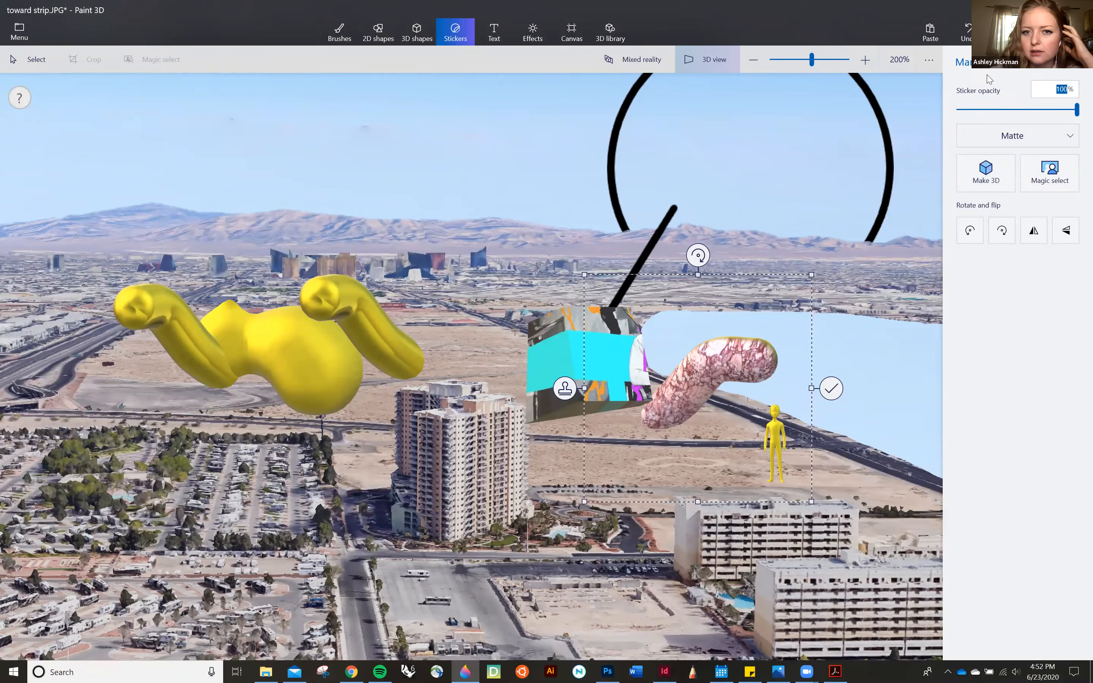
mouse_move(1077, 110)
left_mouse_down()
mouse_move(1045, 120)
mouse_move(1079, 121)
left_mouse_up()
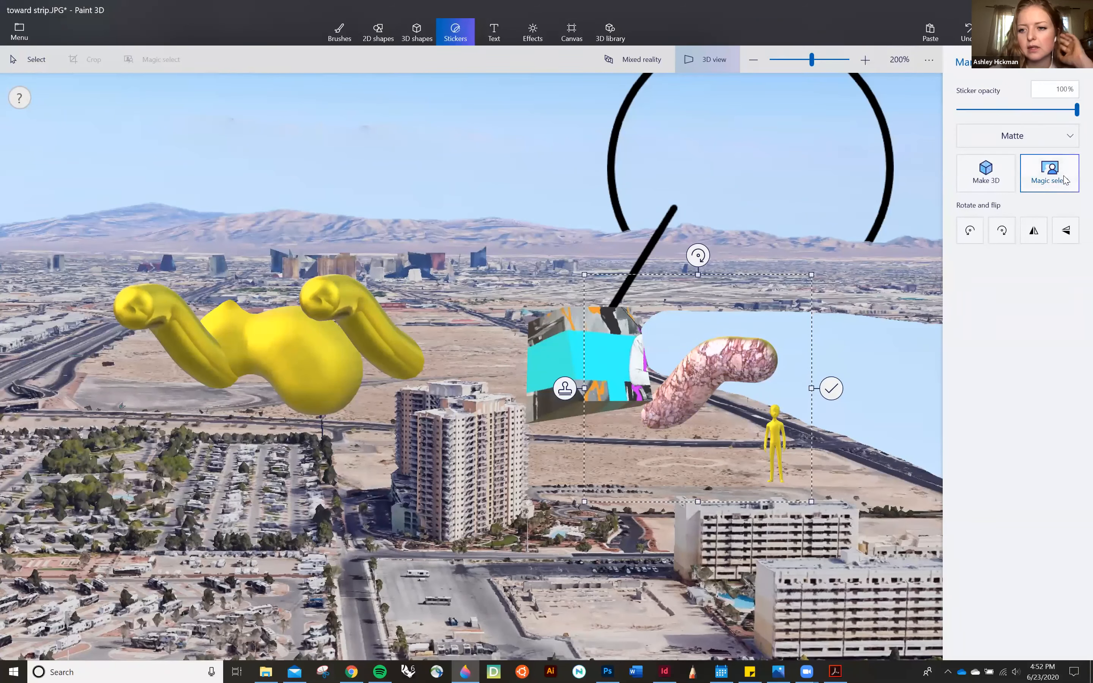
left_click_drag(823, 389, 836, 379)
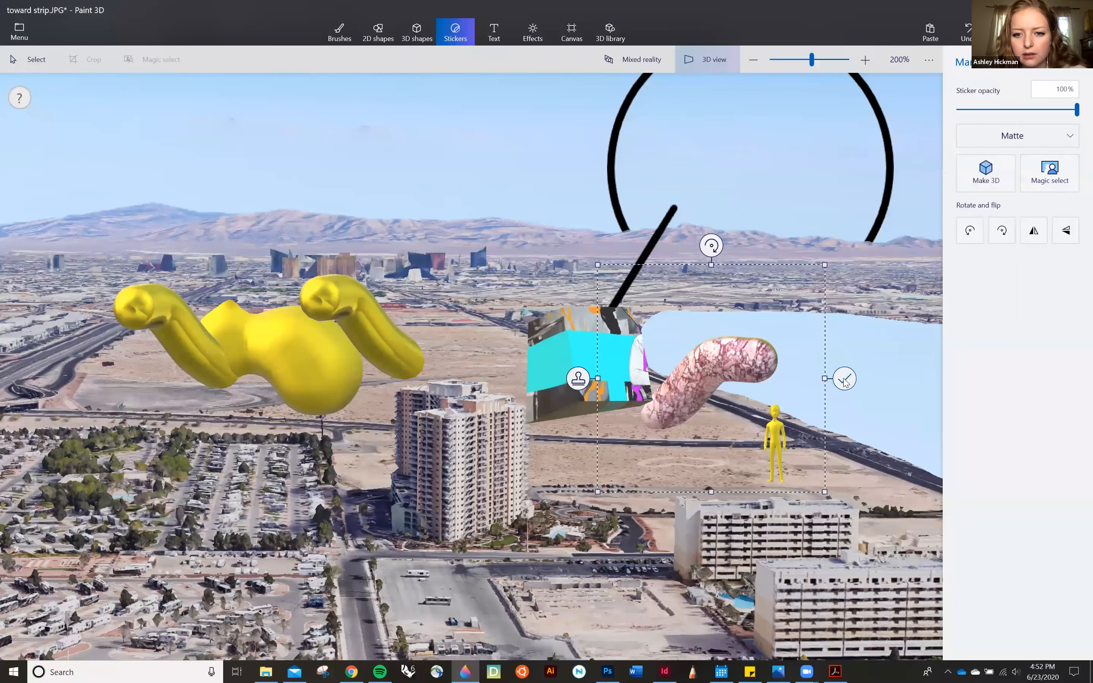
left_click(579, 386)
left_click_drag(732, 347, 735, 344)
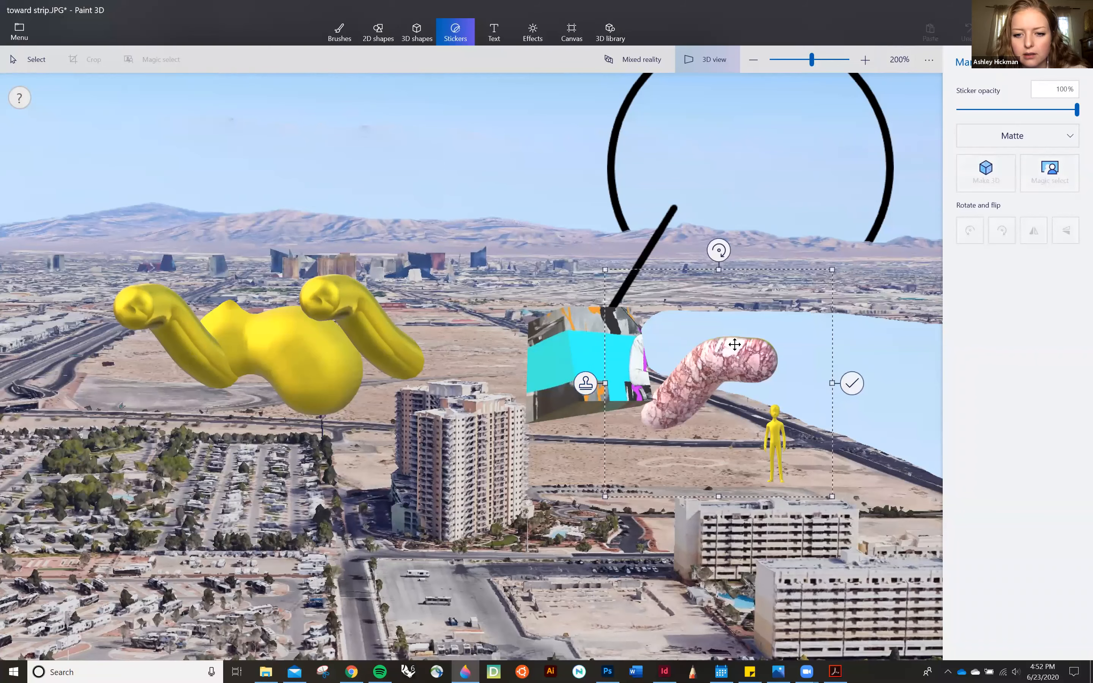
mouse_move(741, 290)
left_mouse_down()
mouse_move(804, 220)
mouse_move(699, 310)
mouse_move(727, 299)
left_mouse_up()
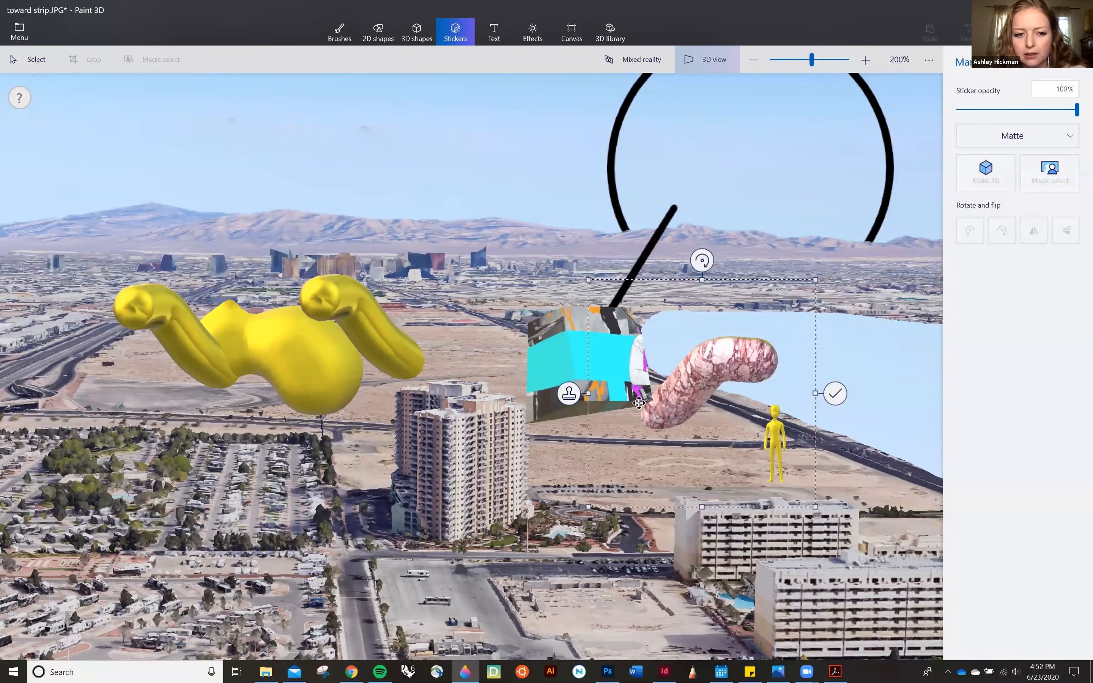
Stamp the same pink marble texture onto the tube behind the yellow blob and discard the leftover floating texture
left_click_drag(722, 357, 325, 264)
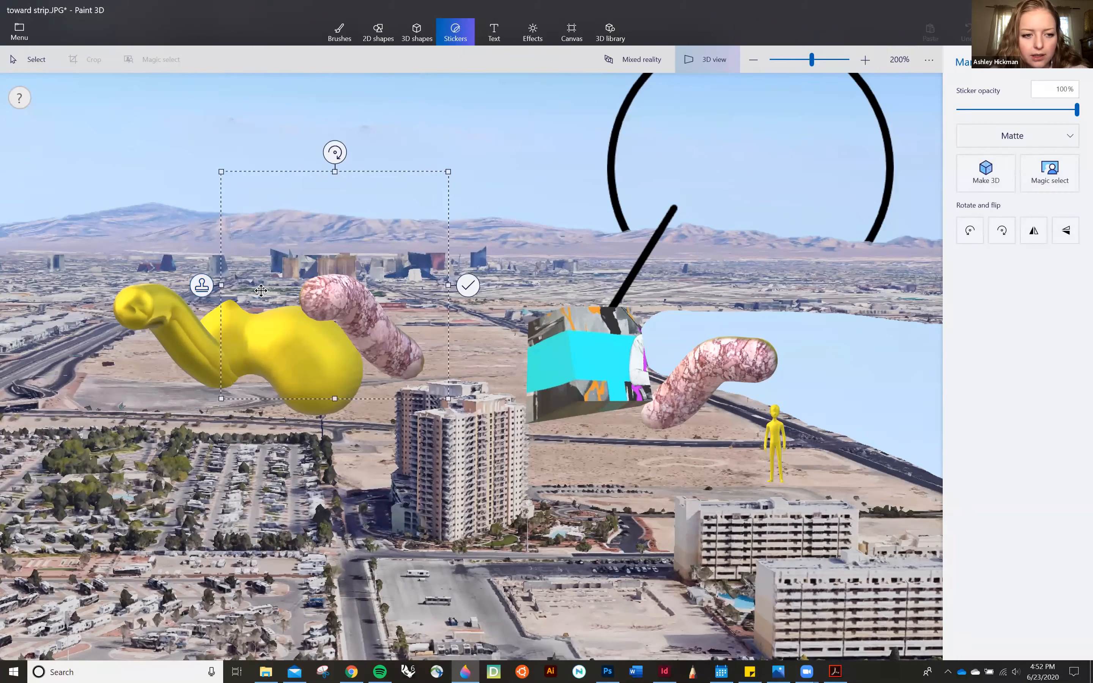
left_click_drag(262, 290, 138, 319)
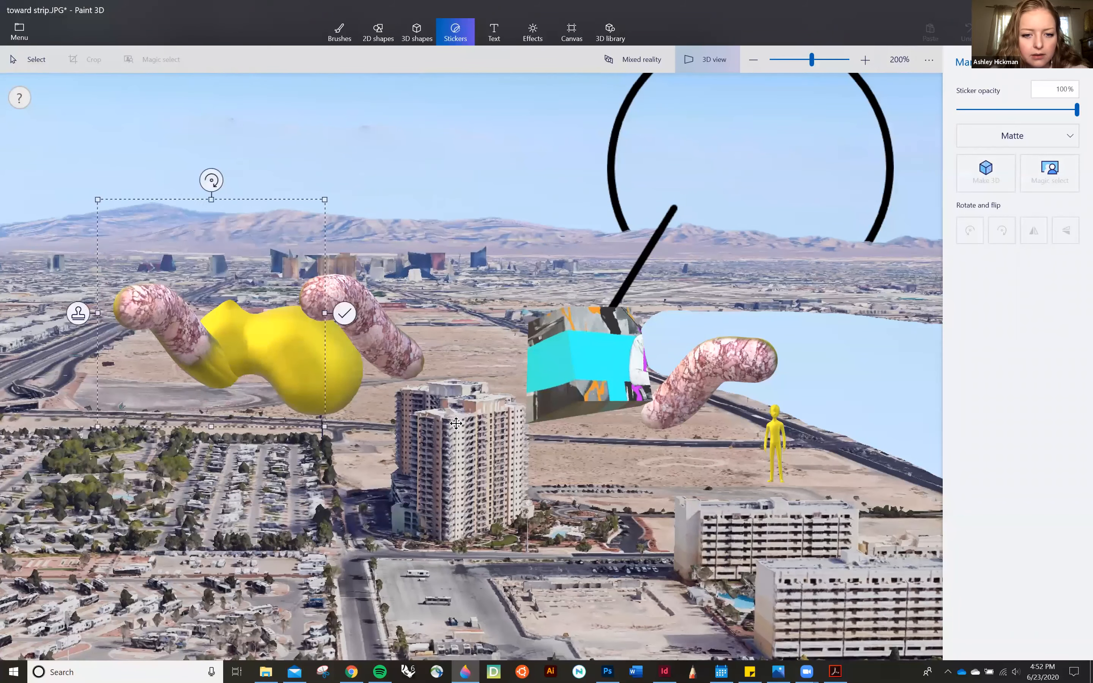
left_click_drag(456, 424, 540, 527)
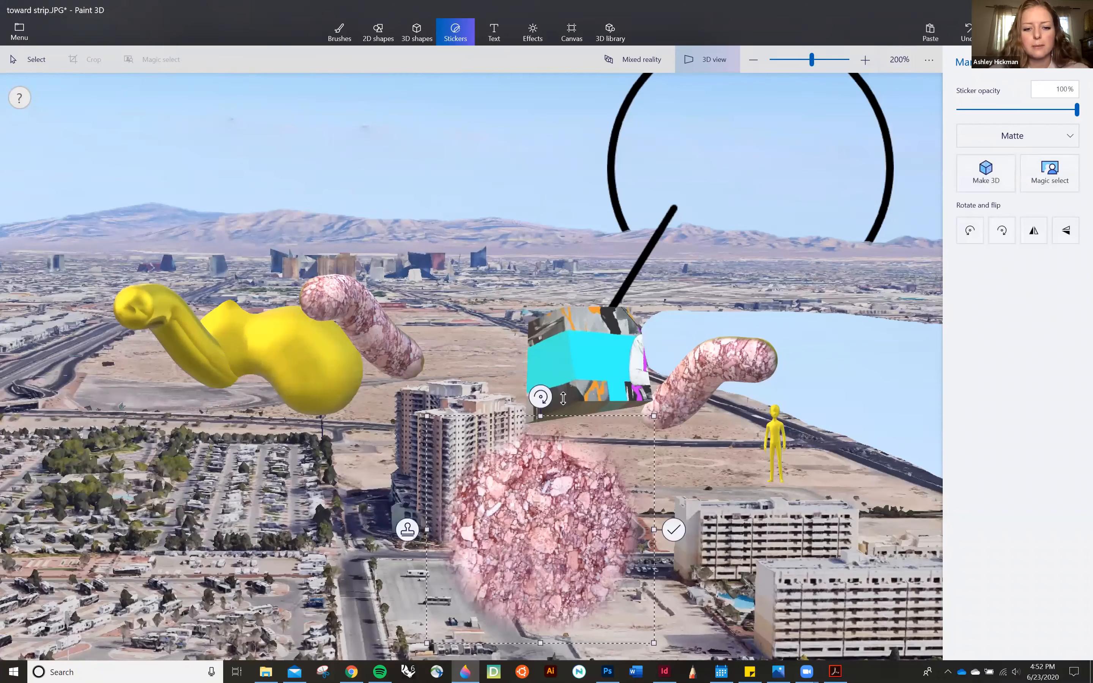
scroll(542, 473, "down", 1)
key("Delete")
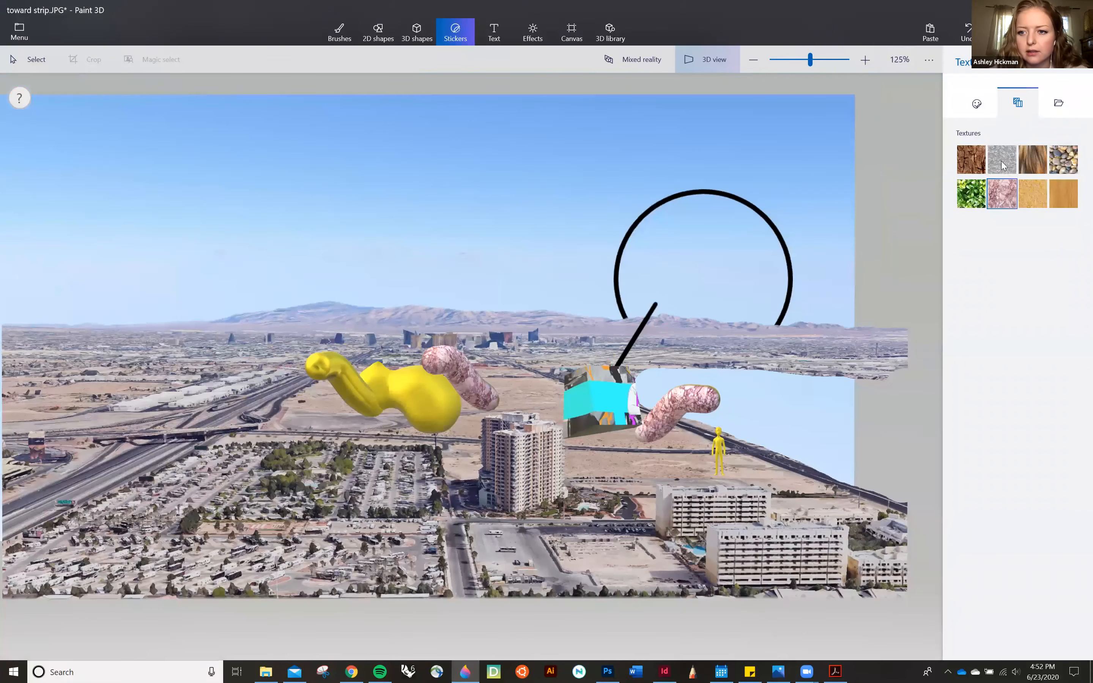
left_click(1058, 104)
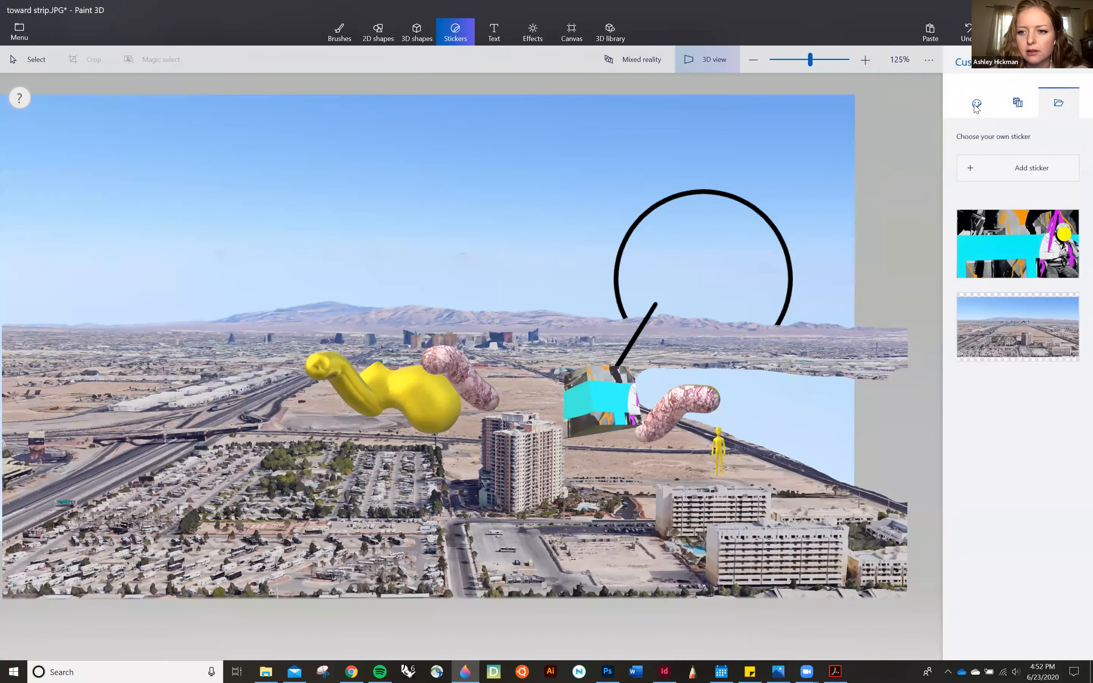
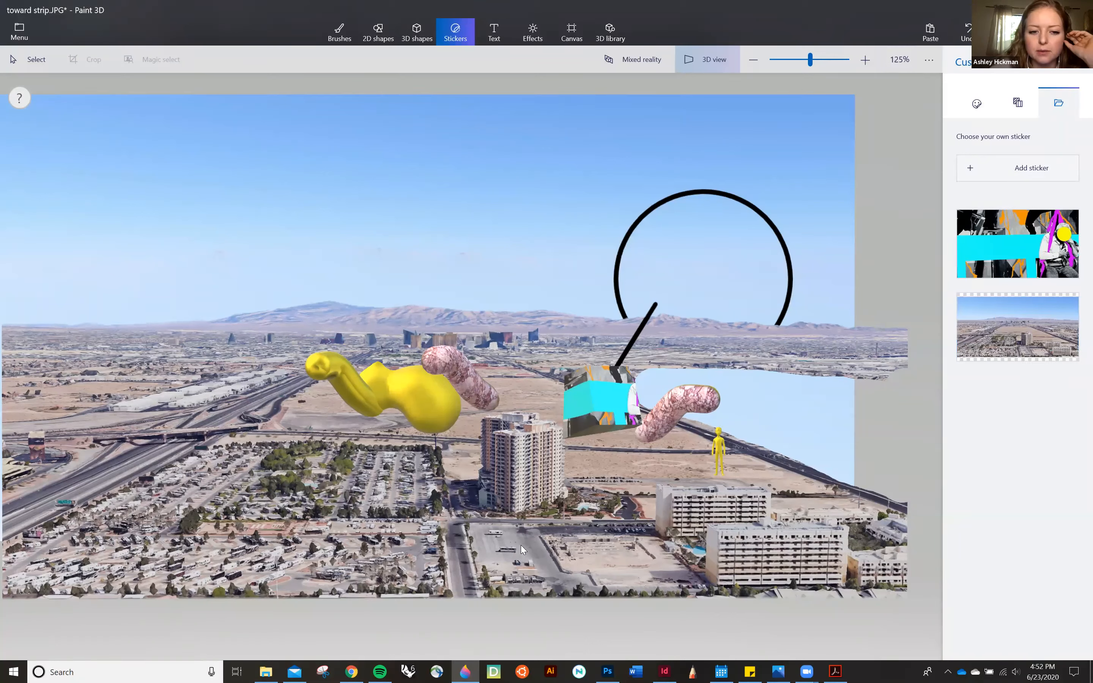
Add the 3D text "gg" in black Segoe UI, size 48, and move it beside the small yellow figure above the white building
left_click(502, 29)
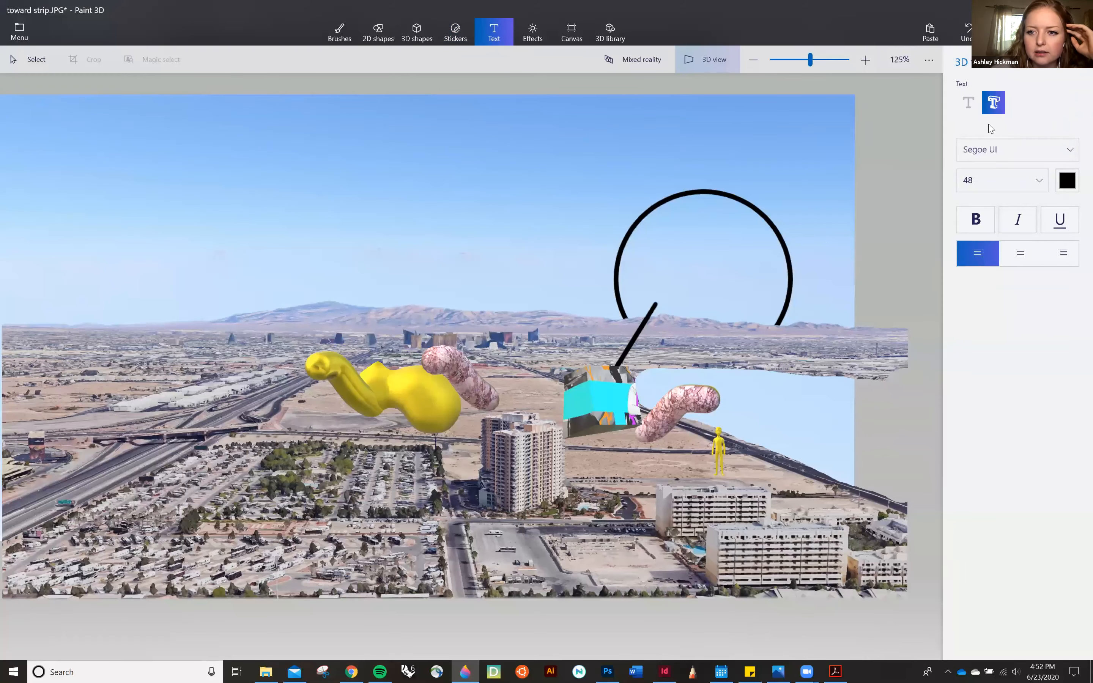
left_click_drag(525, 490, 526, 491)
left_click_drag(594, 504, 592, 504)
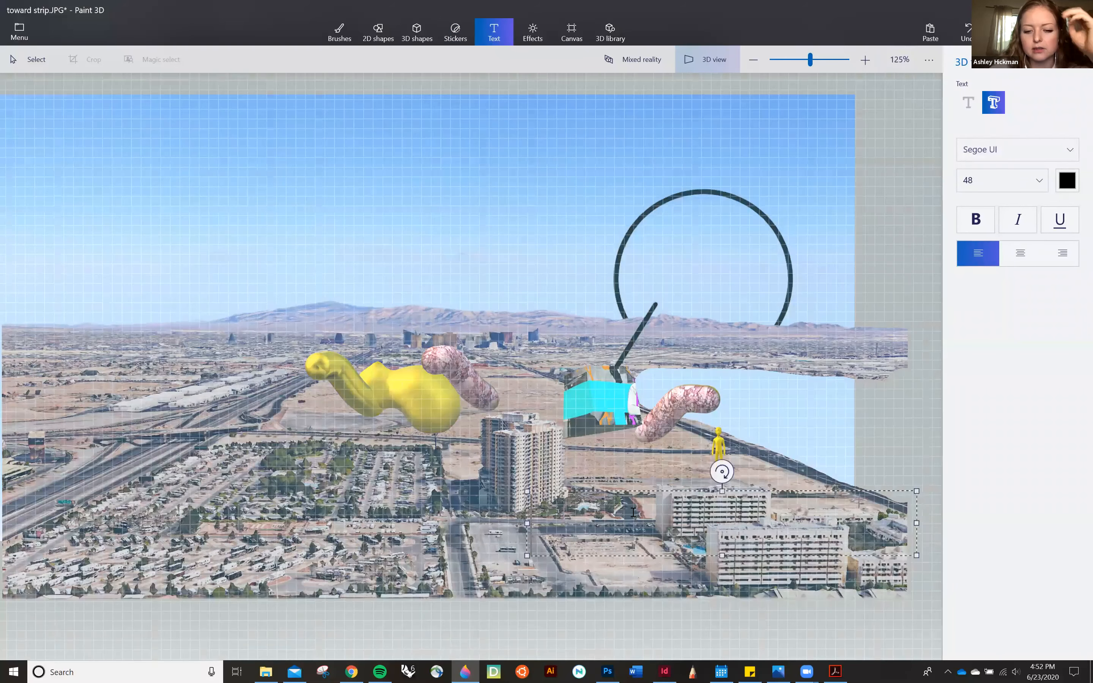
type("a")
type("g")
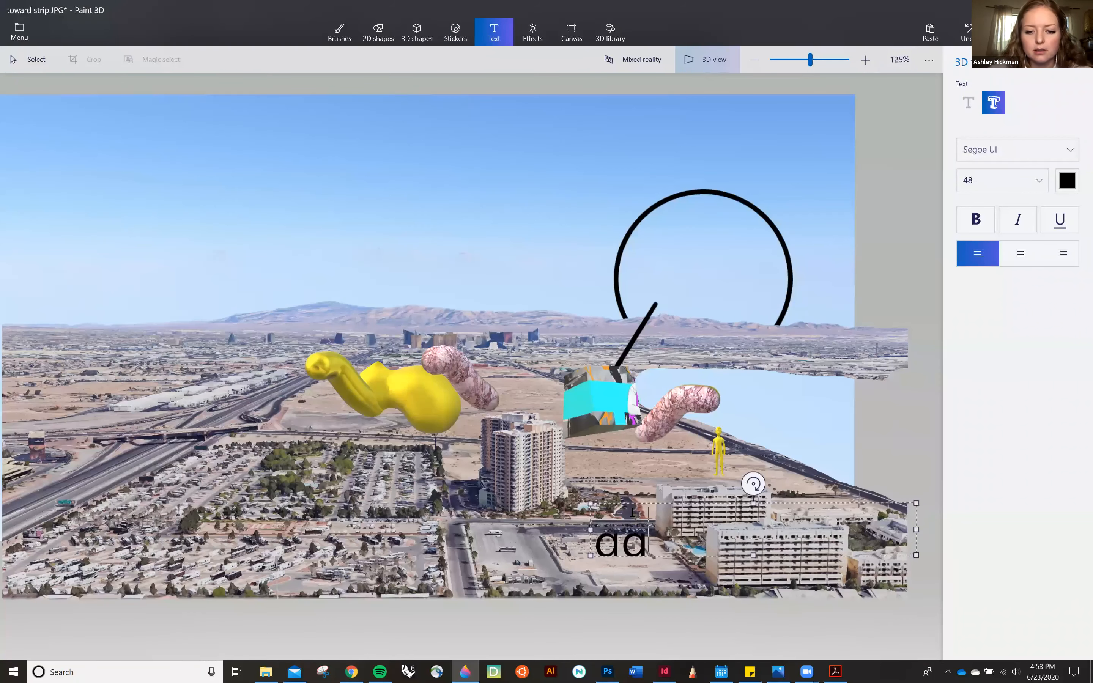
left_click(718, 495)
left_click(708, 482)
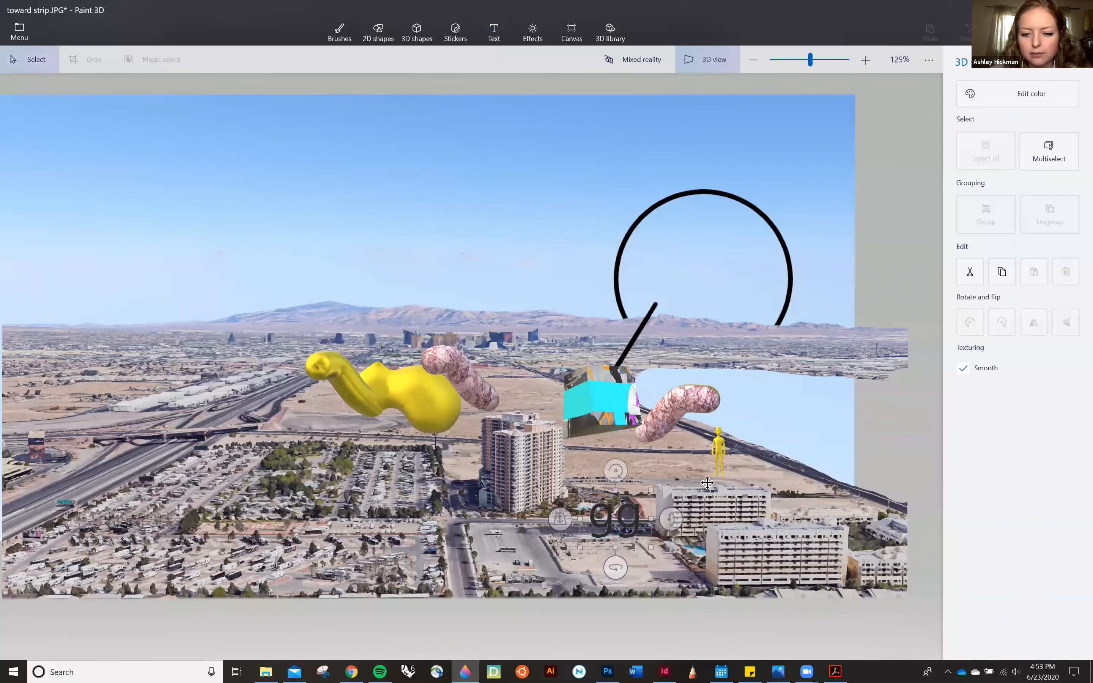
left_click_drag(754, 520, 830, 483)
left_click(781, 493)
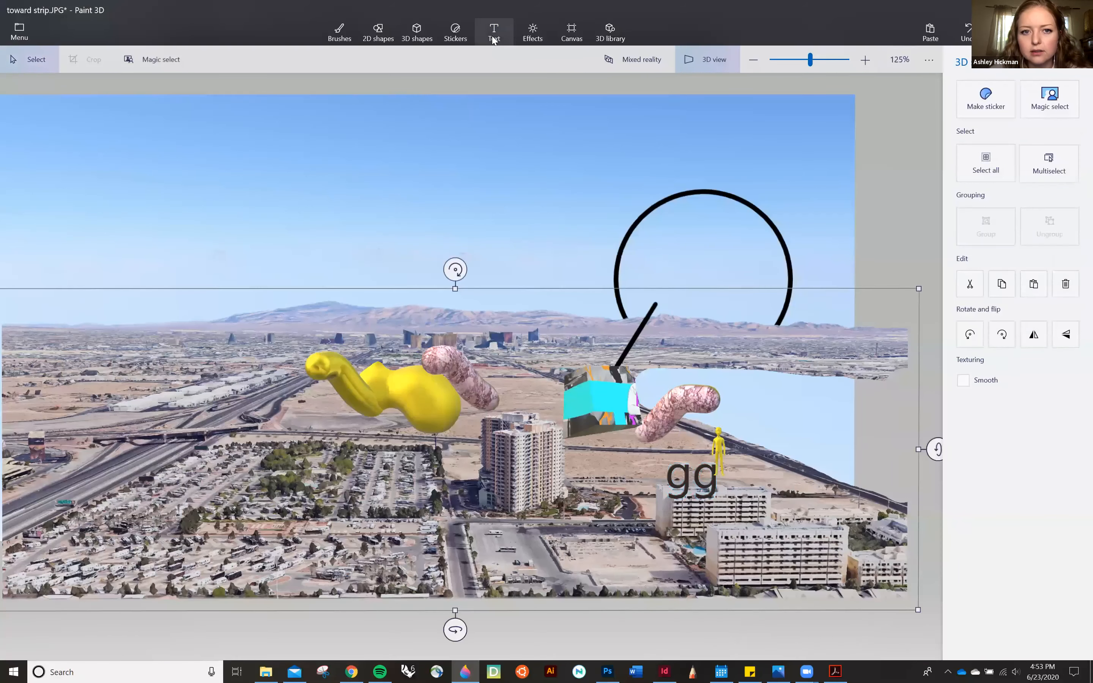
Try the Canterbury, Sky, Sand and Night (Minecraft) filters on the scene
left_click(494, 41)
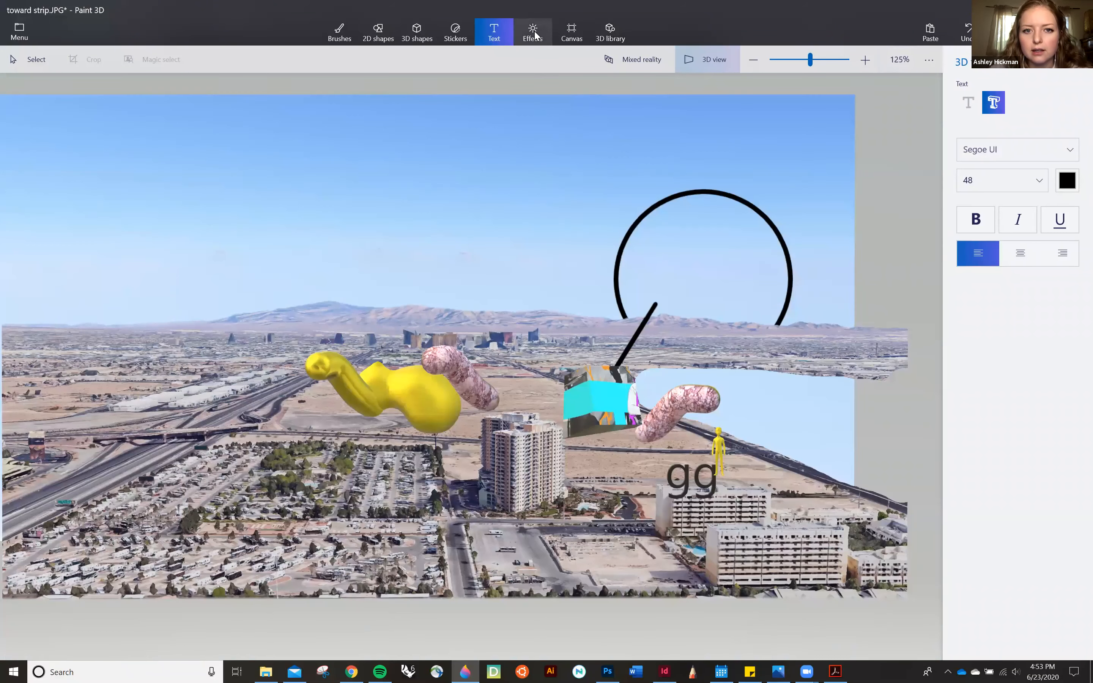
left_click(535, 36)
scroll(859, 307, "down", 5)
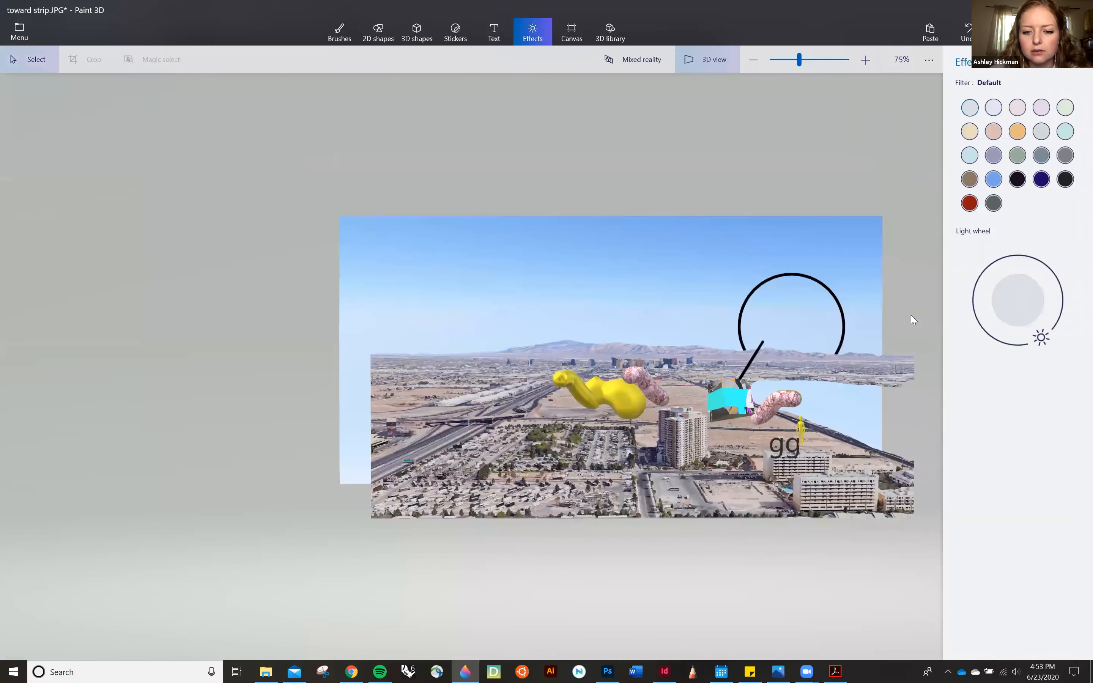
scroll(854, 303, "up", 3)
left_click(993, 158)
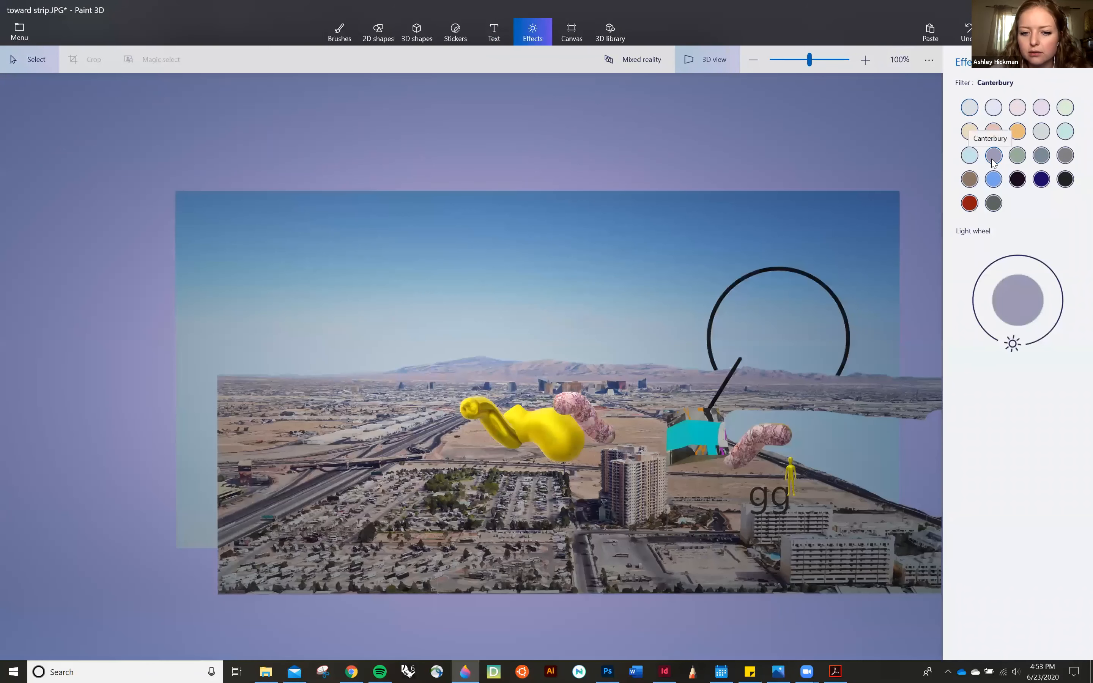
left_click(970, 156)
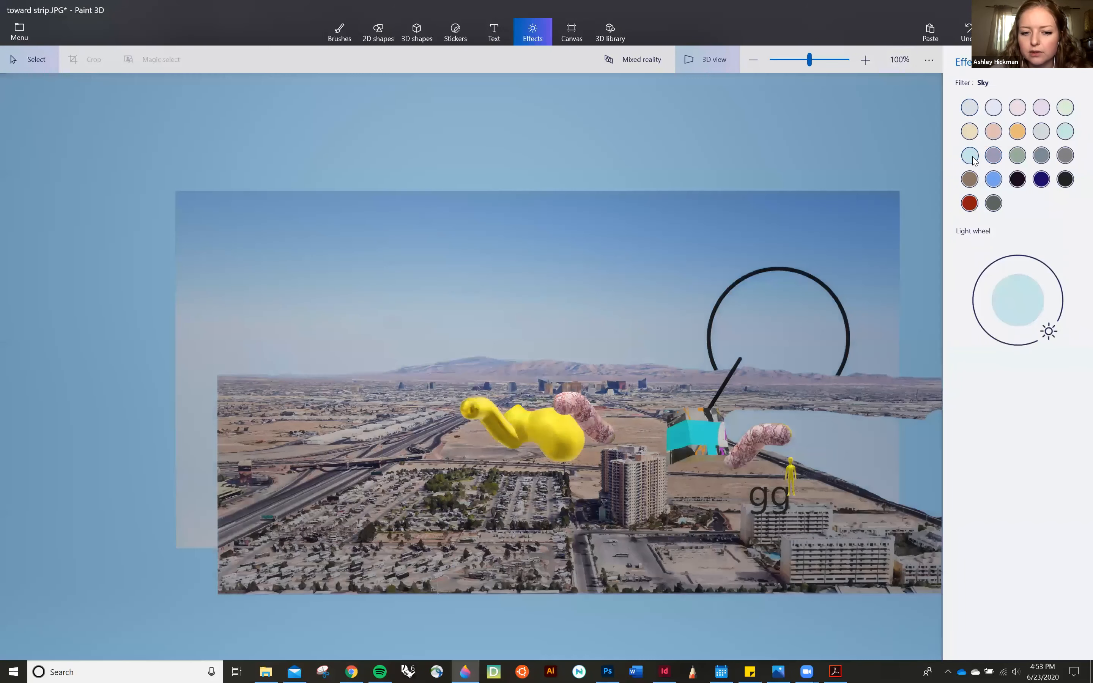
left_click(971, 134)
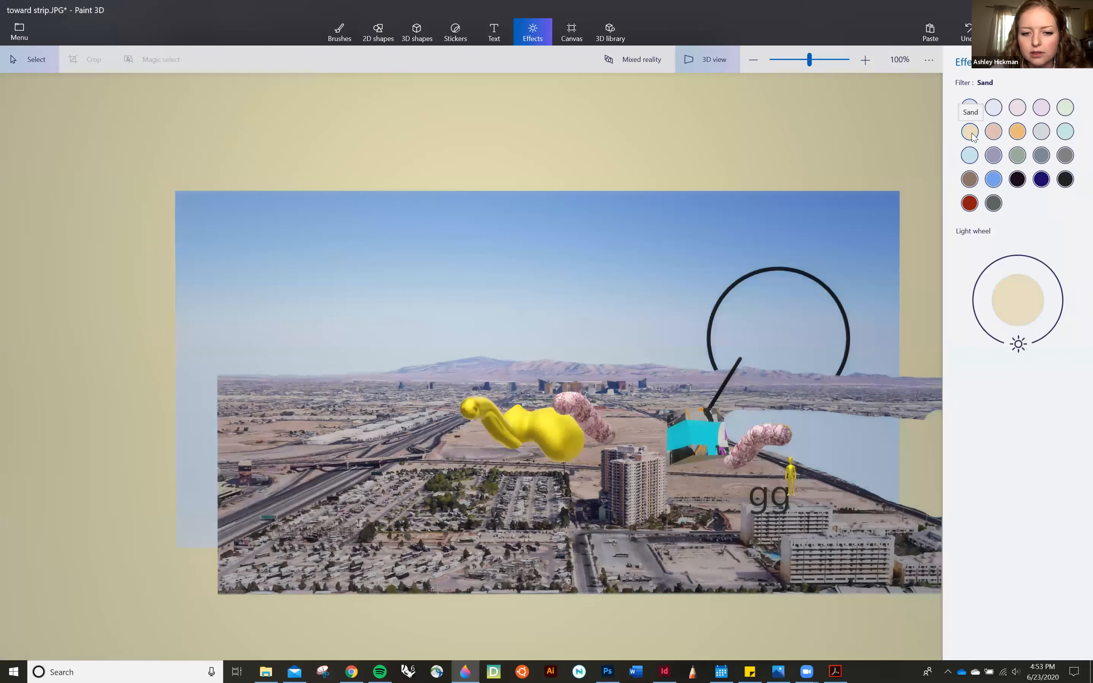
left_click(995, 134)
left_click(1017, 180)
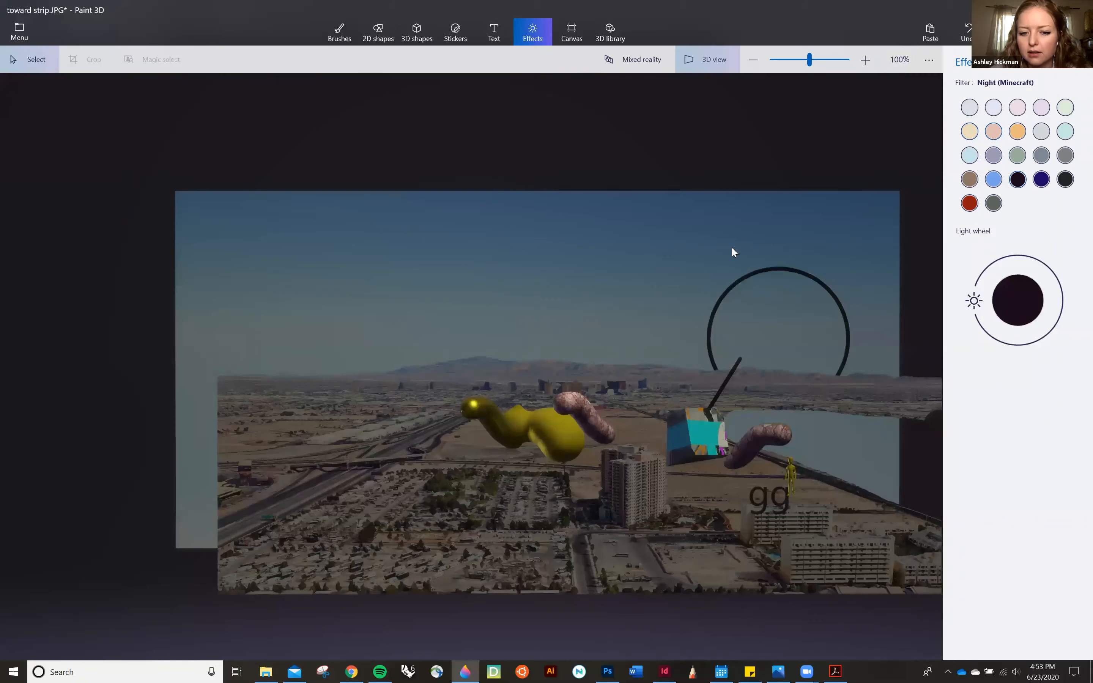
scroll(798, 317, "up", 2)
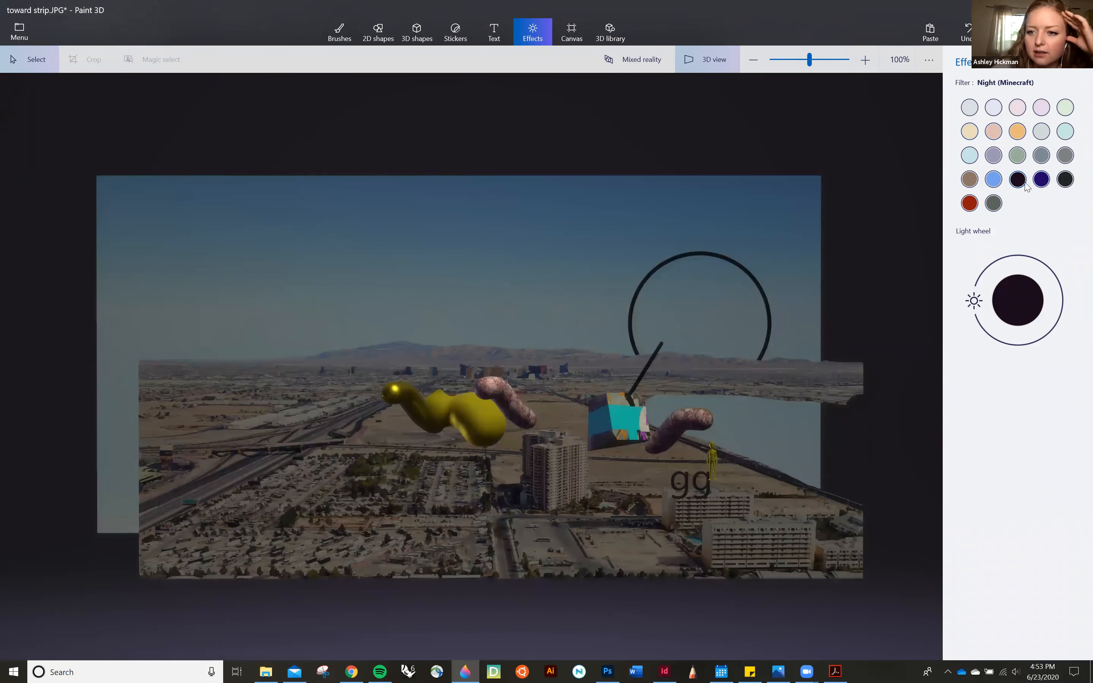
Compare the other dark filters and apply the Aqua filter to the scene
left_click(1043, 182)
left_click(1070, 183)
left_click(1067, 109)
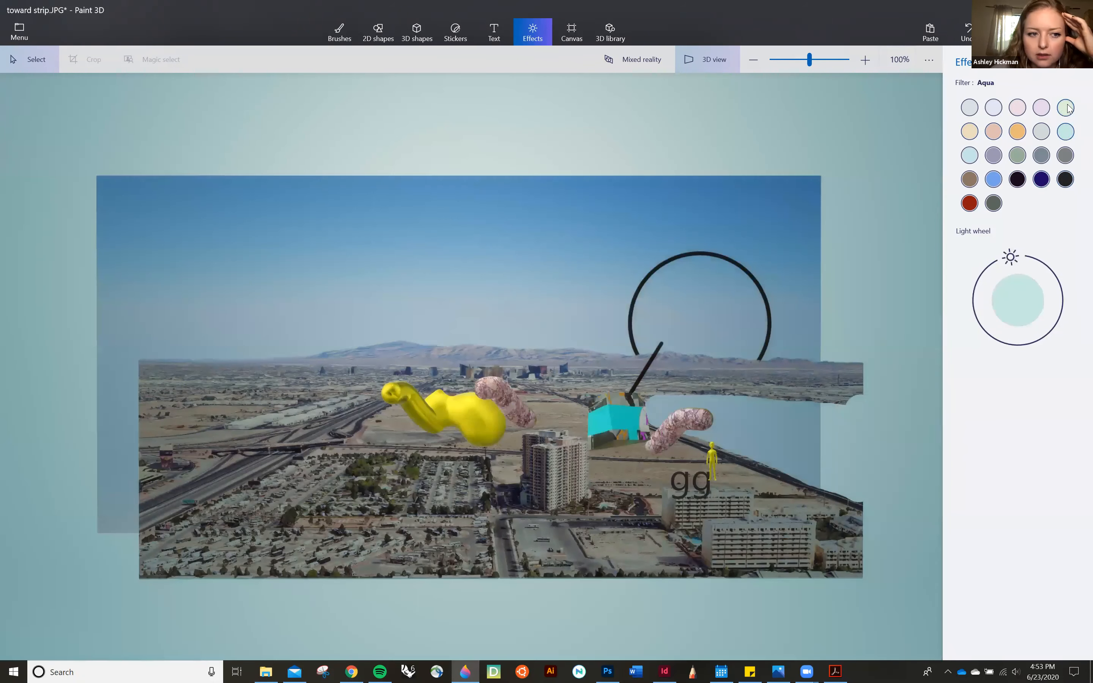
scroll(761, 303, "down", 2)
scroll(742, 283, "up", 2)
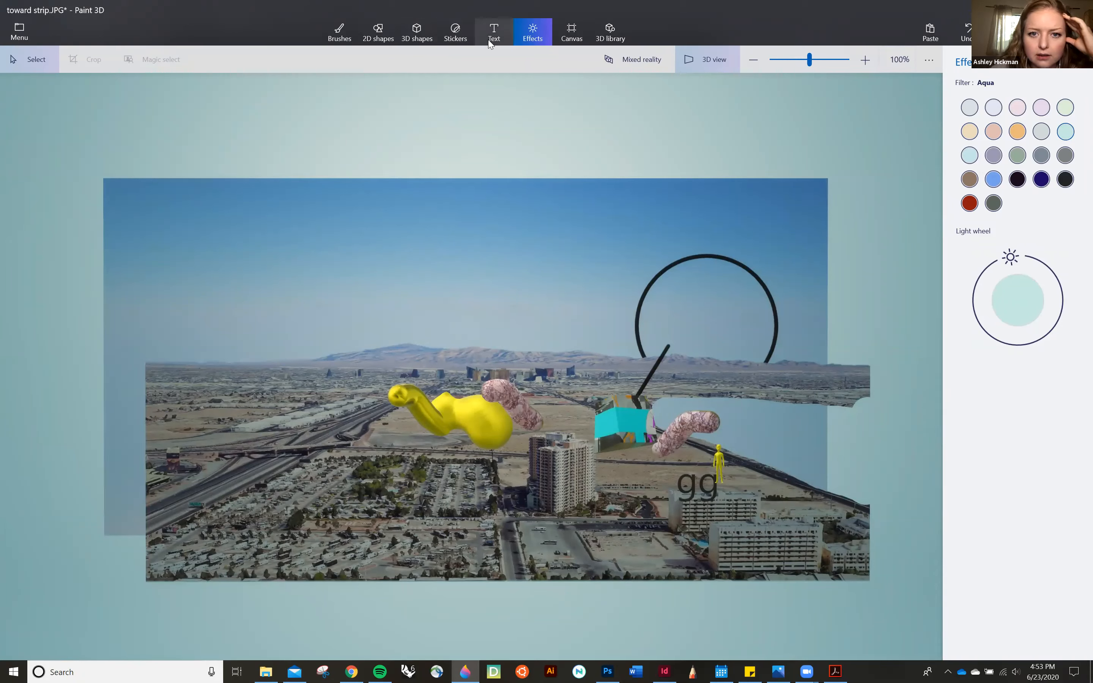
Show the canvas behind the 3D objects and hide it again
left_click(621, 40)
left_click(584, 34)
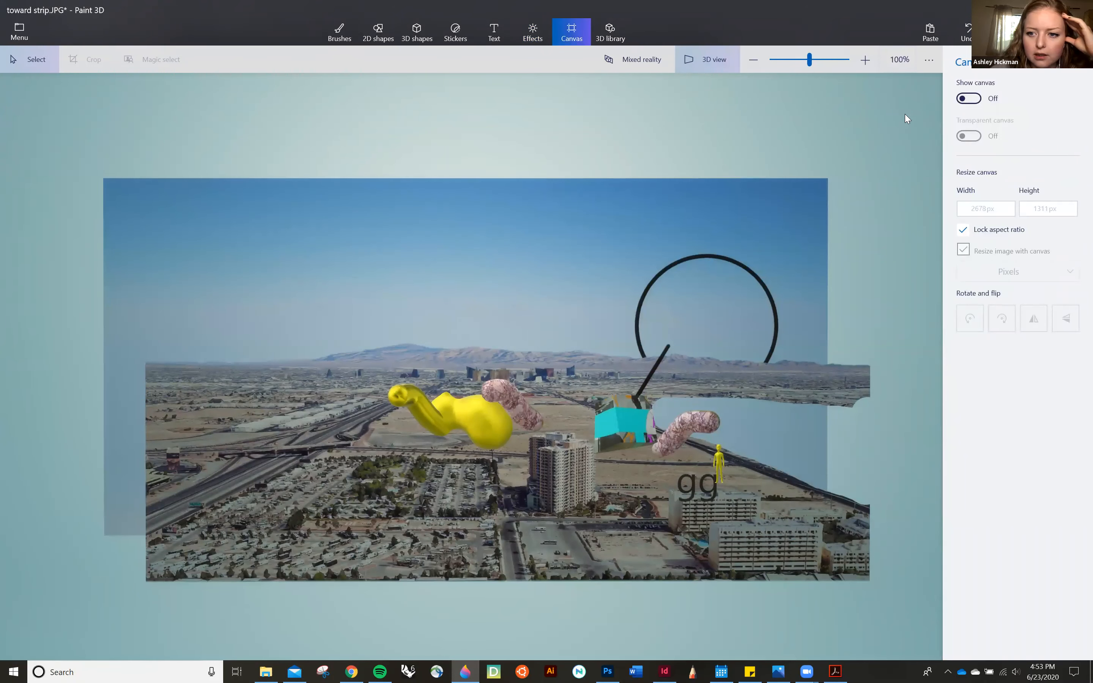
left_click(965, 100)
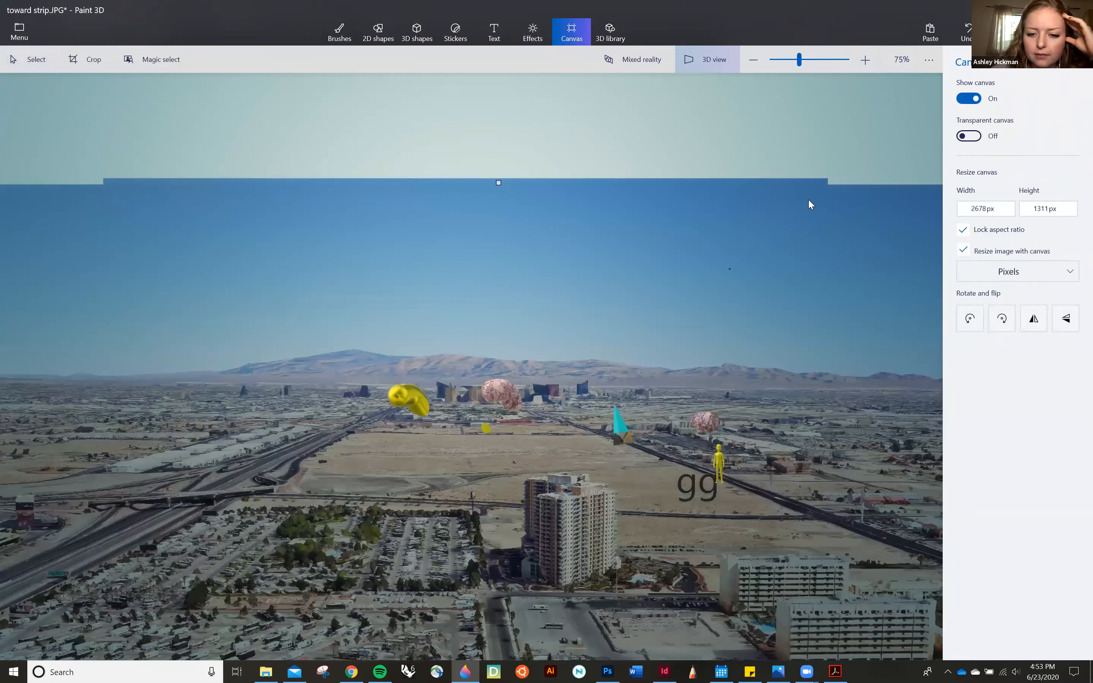
scroll(532, 273, "down", 2)
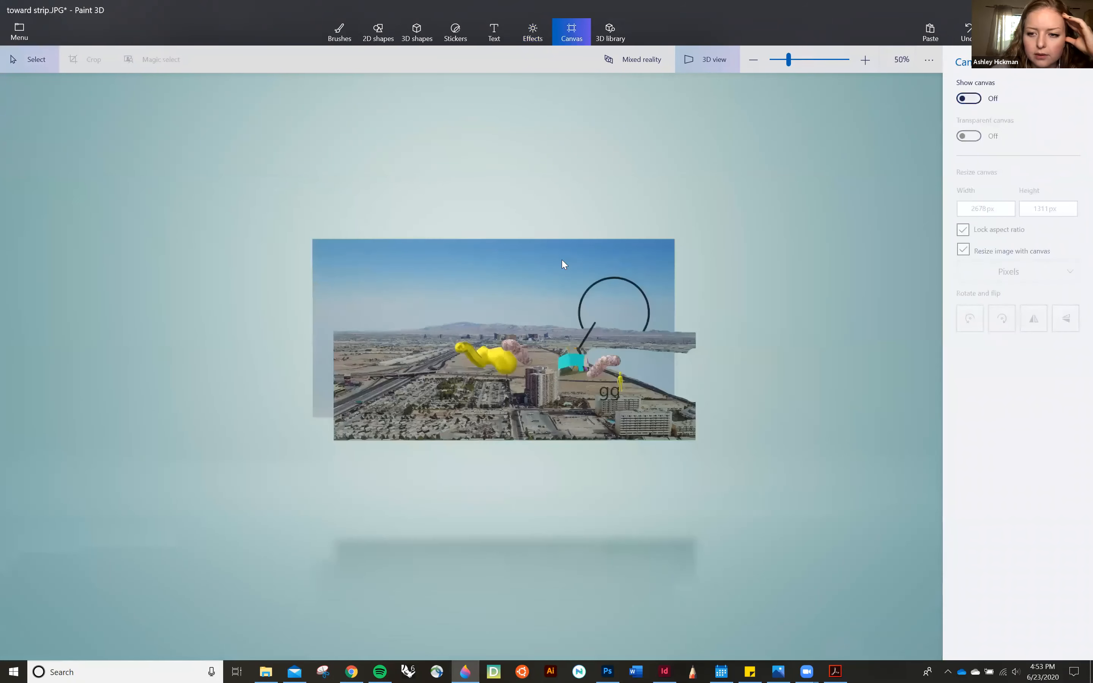
scroll(315, 303, "up", 5)
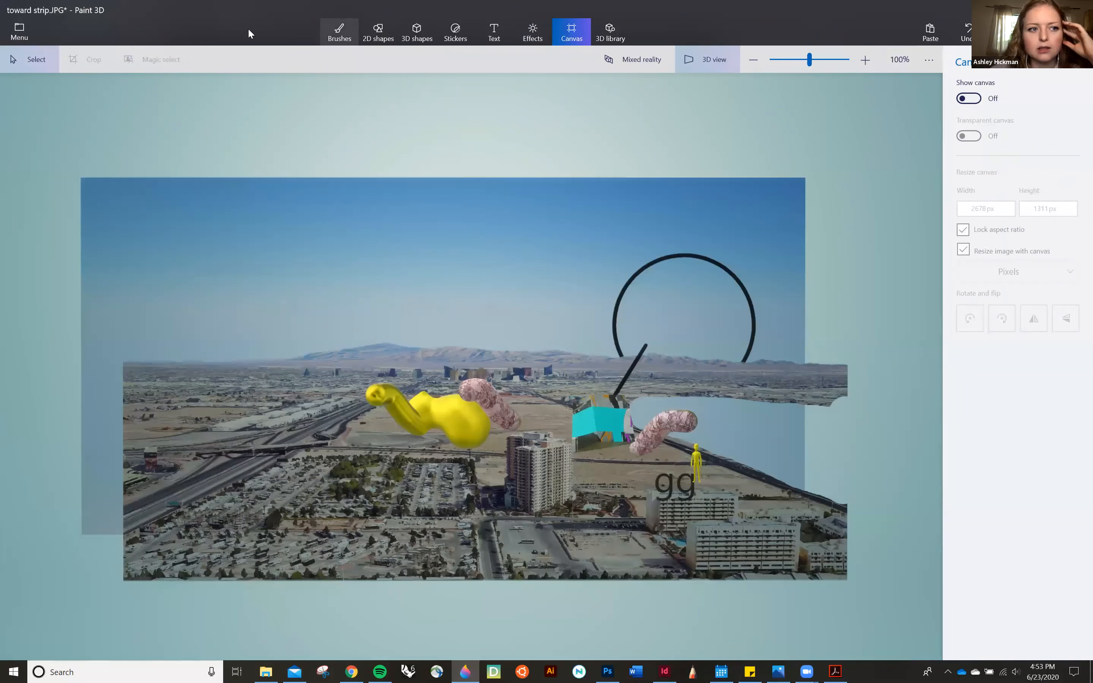
Start saving a copy of the scene as an image and open its angle and framing adjustment
left_click(28, 34)
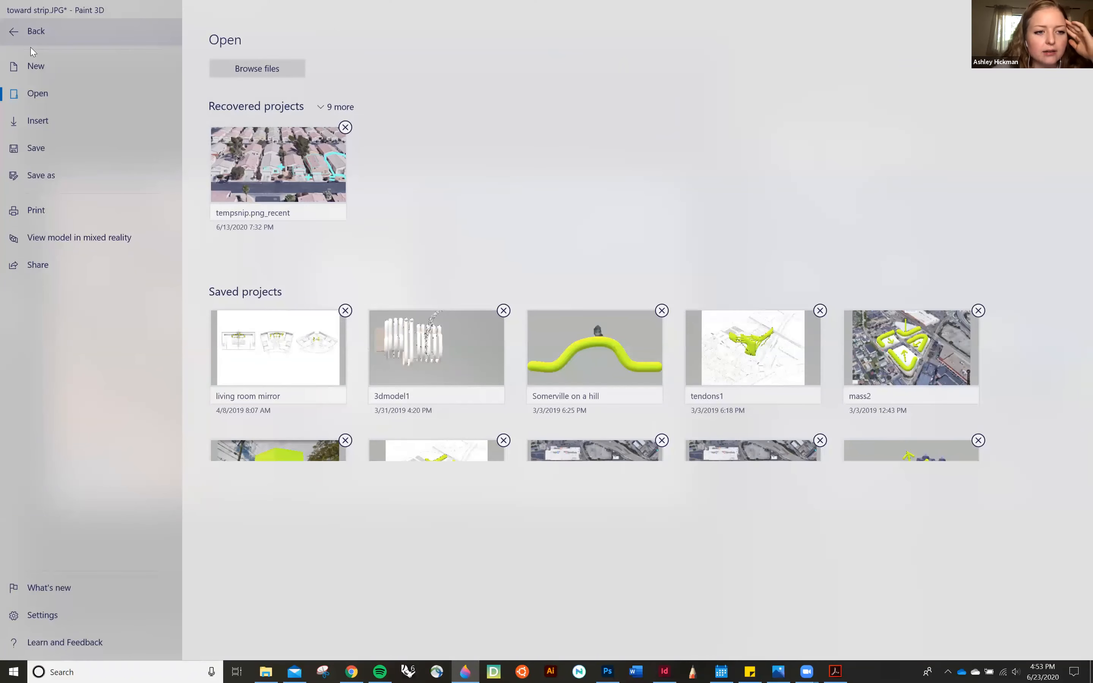
left_click(58, 155)
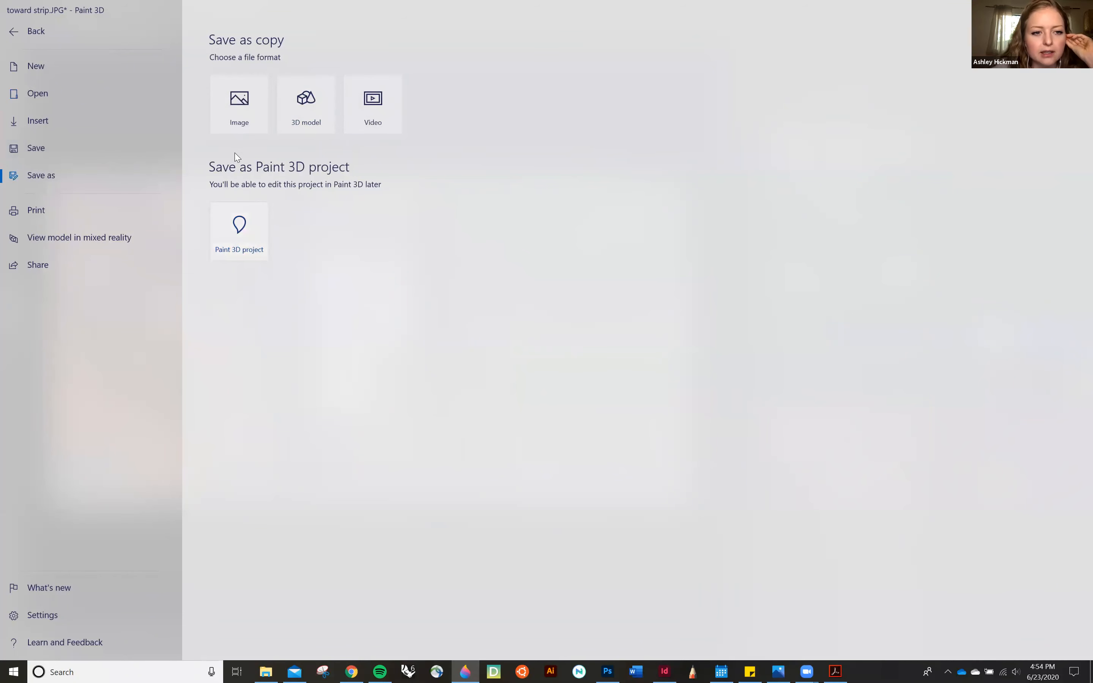
left_click(235, 113)
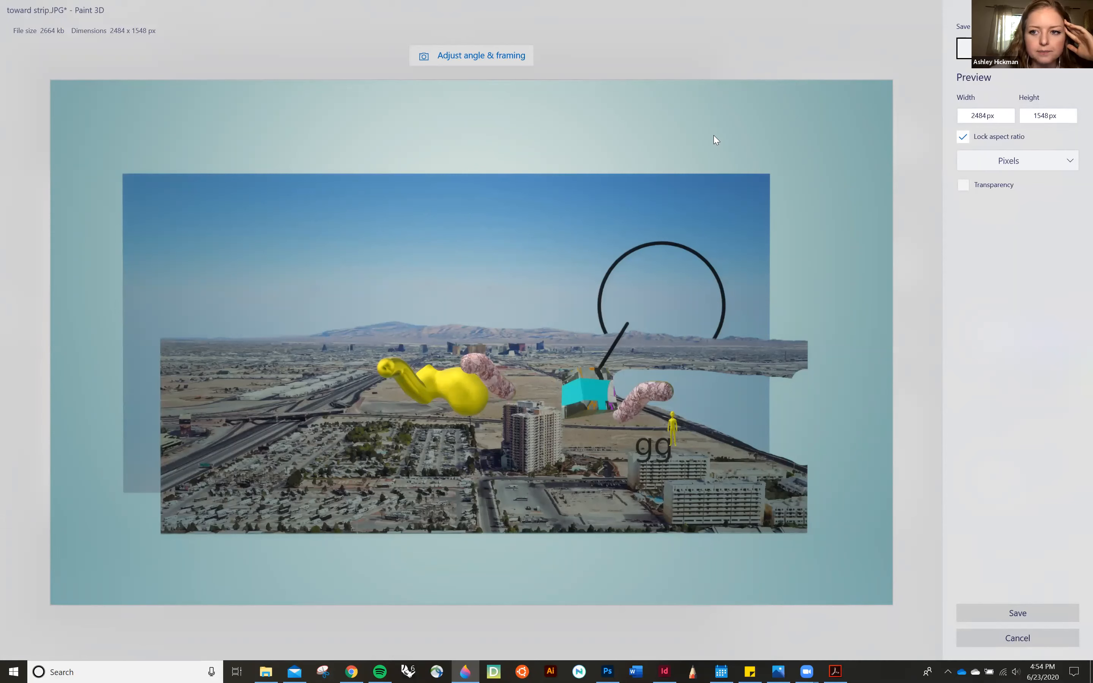
left_click(493, 58)
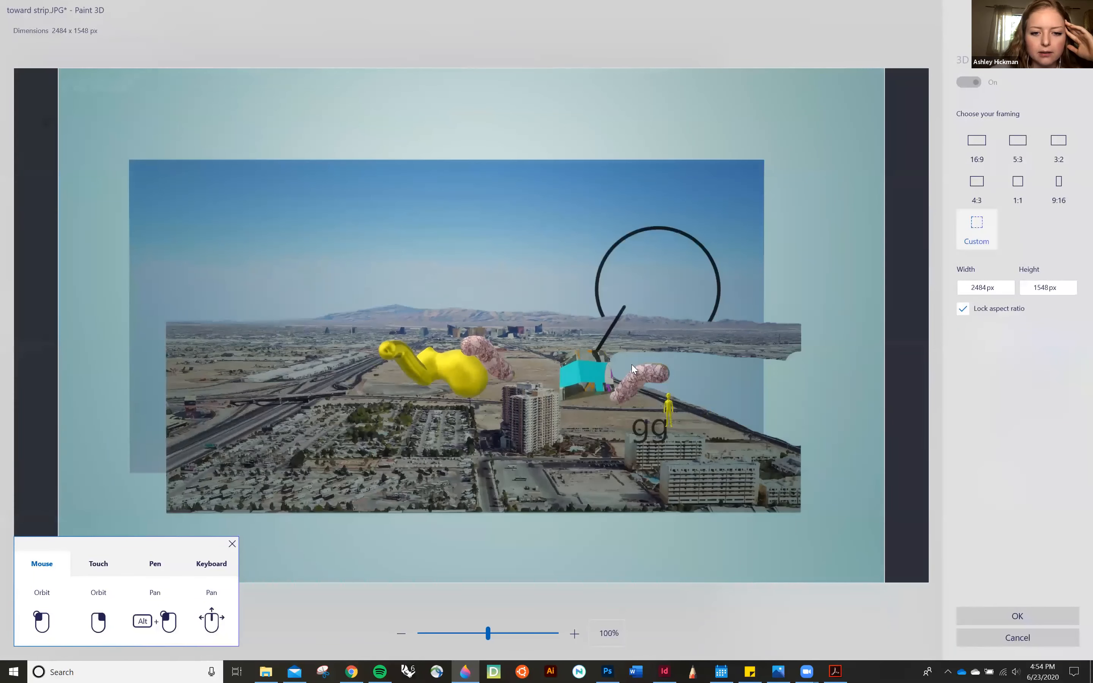
Zoom the export view to 150% so that the collage fills the image frame
scroll(626, 373, "up", 1)
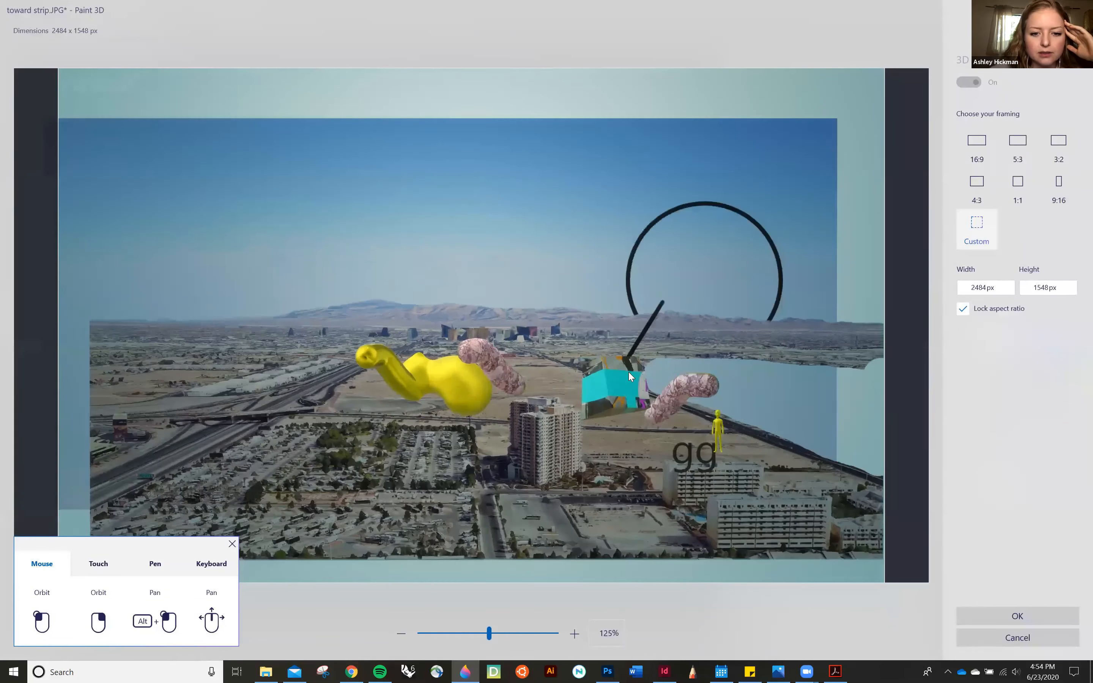
scroll(652, 382, "up", 1)
scroll(660, 371, "down", 1)
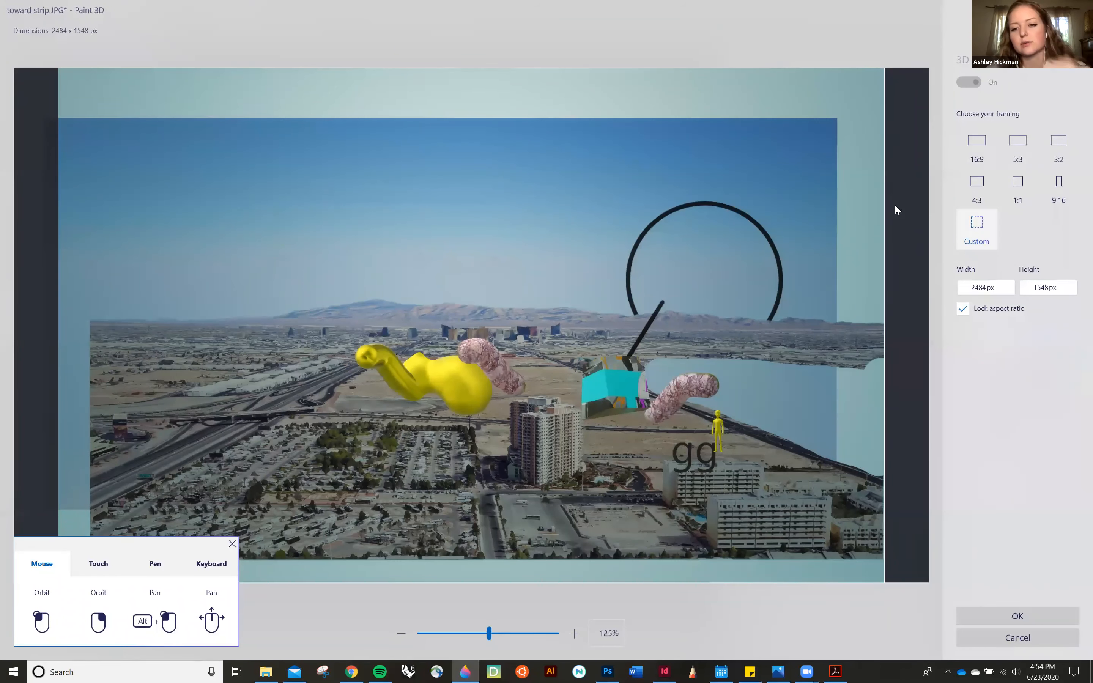
scroll(750, 283, "up", 1)
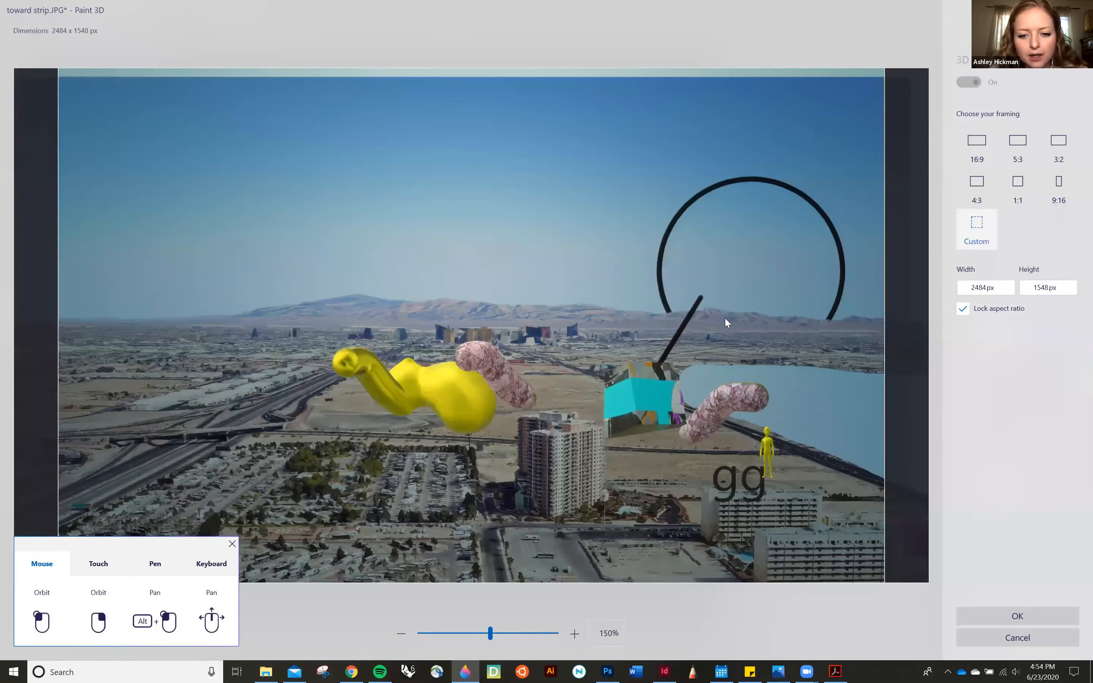
scroll(724, 320, "down", 1)
scroll(780, 332, "up", 1)
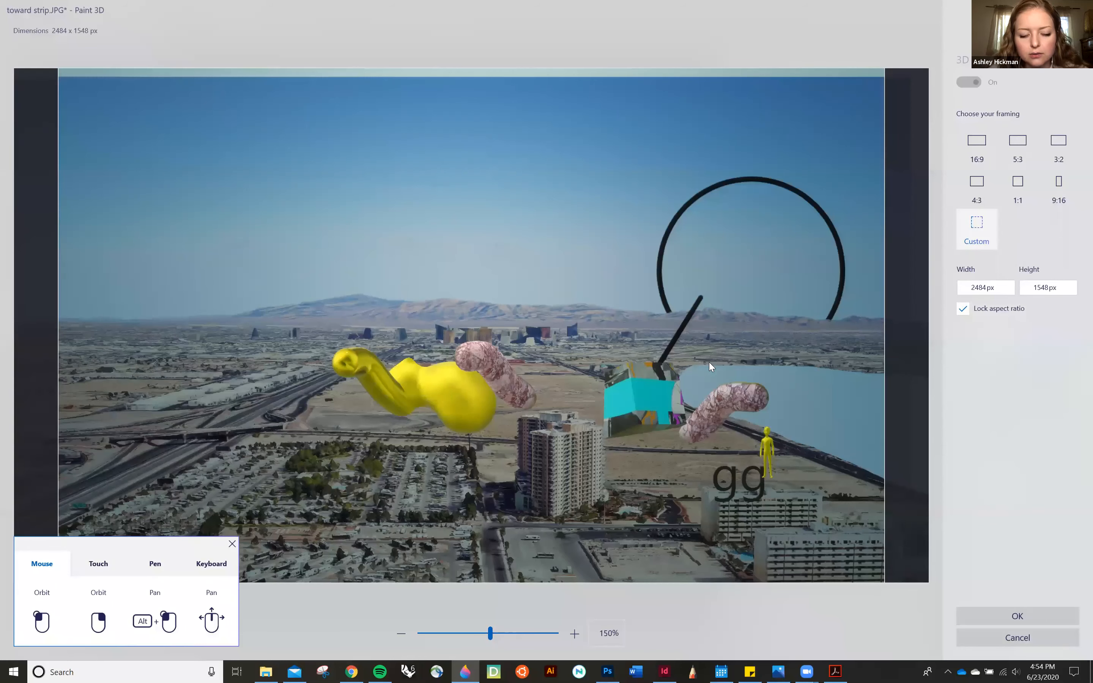
mouse_move(656, 367)
left_mouse_down()
mouse_move(590, 363)
mouse_move(727, 375)
mouse_move(650, 368)
left_mouse_up()
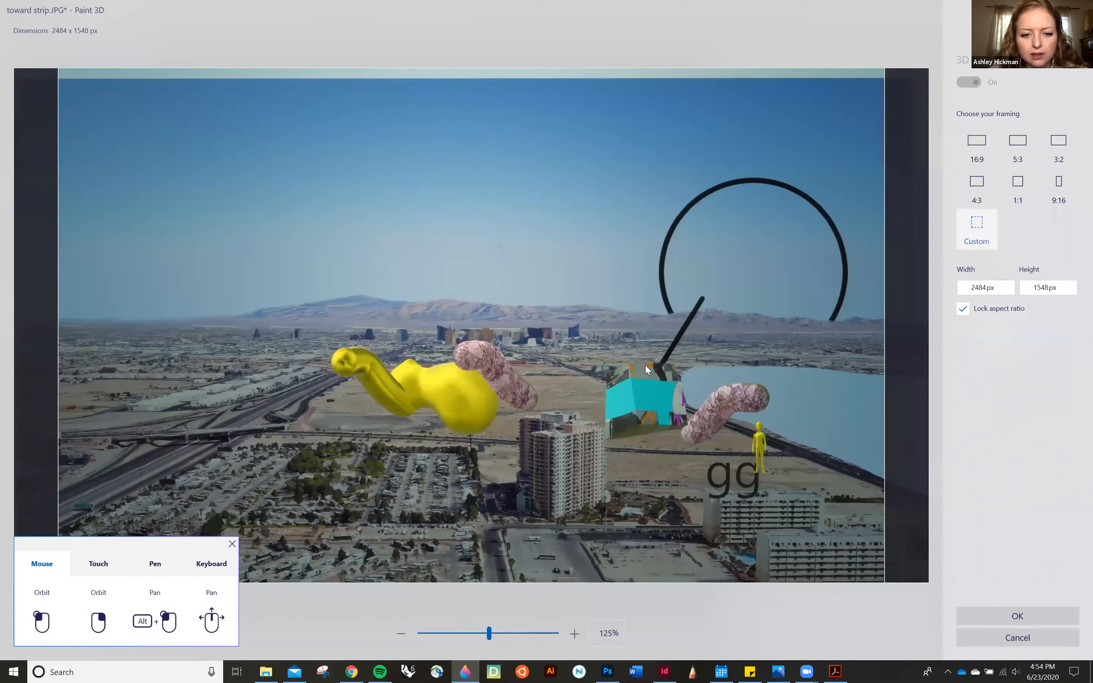
scroll(651, 367, "down", 1)
scroll(670, 357, "up", 1)
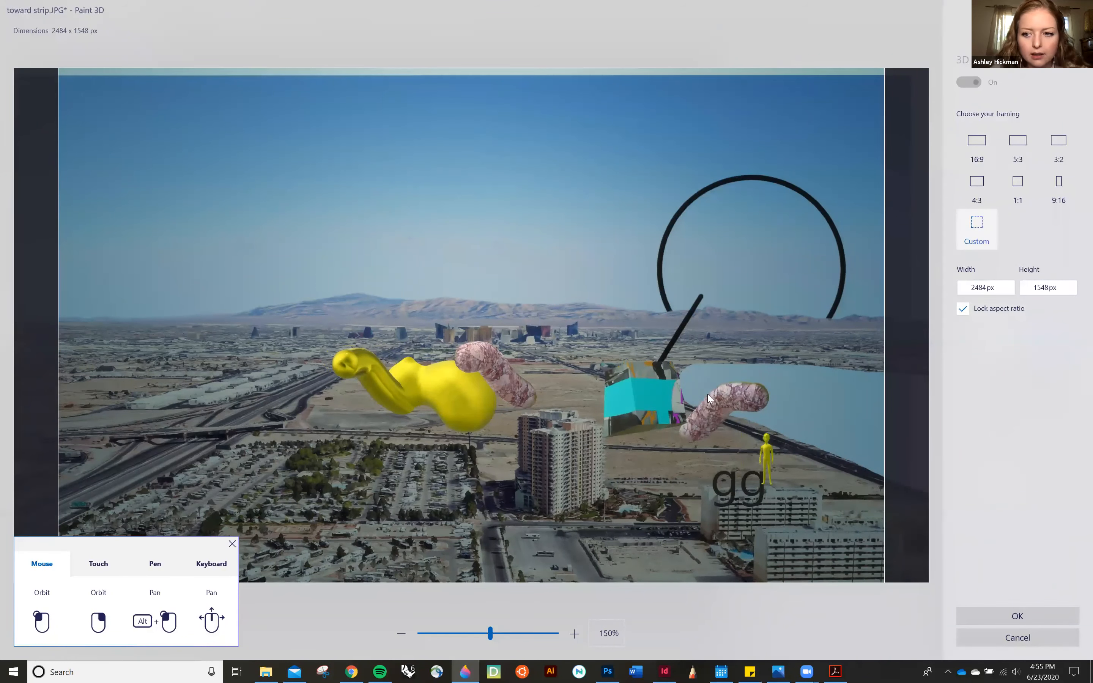
Frame the export image at 1:1 with the scene angled to fit the whole black circle inside, and turn on transparency
left_click(981, 147)
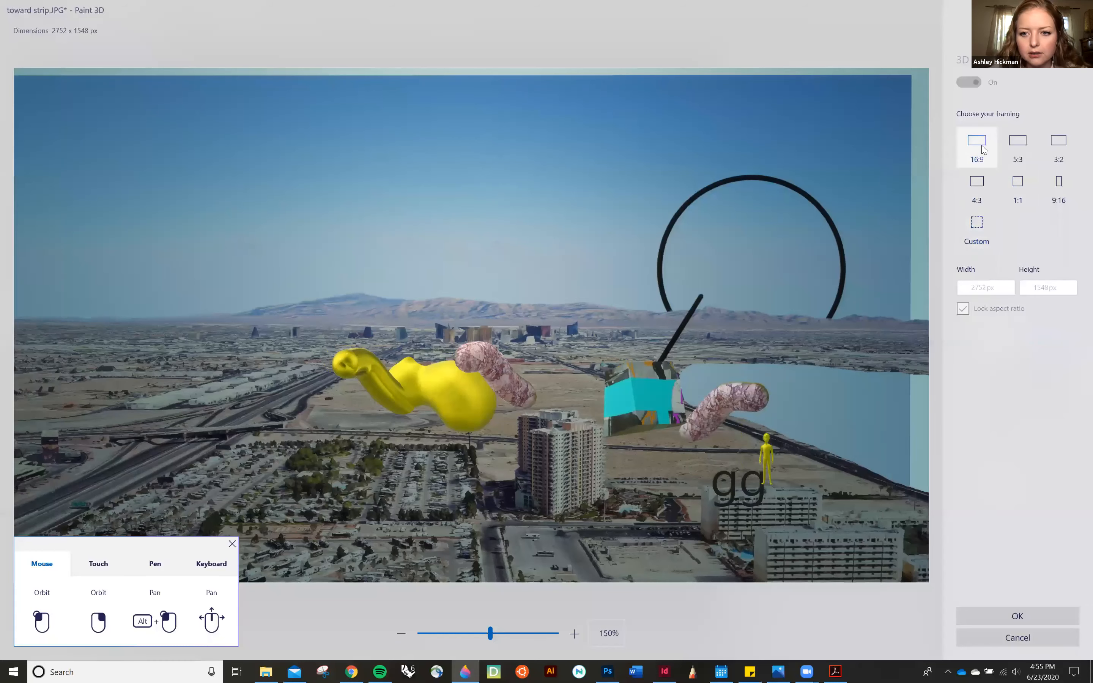
left_click(1018, 144)
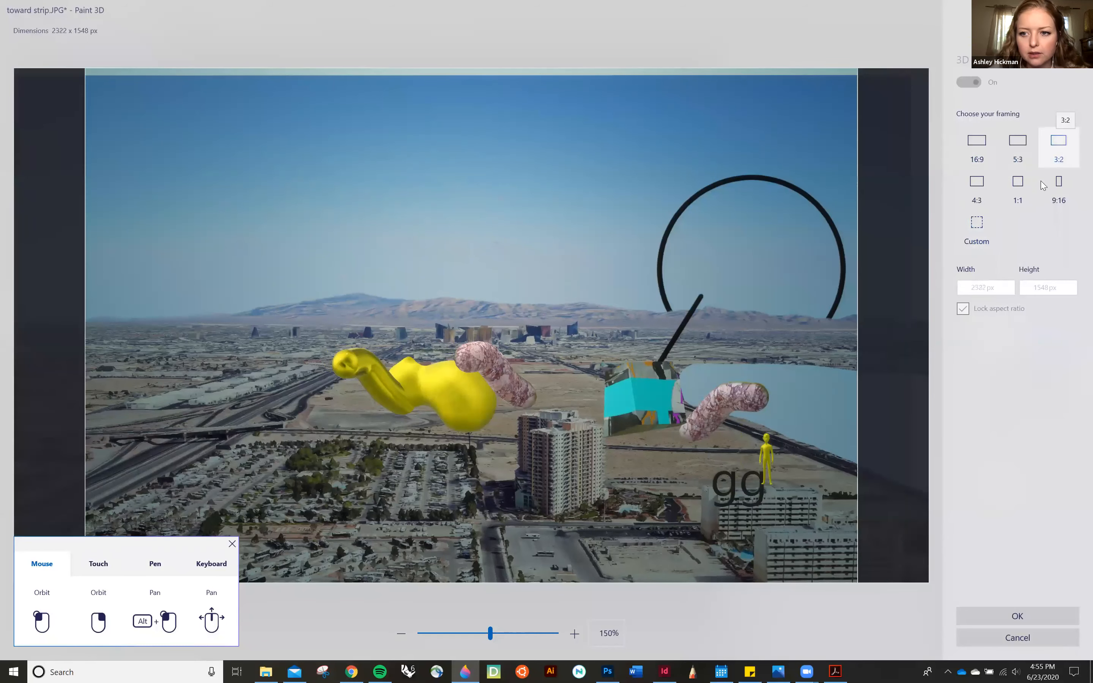
left_click(1018, 185)
left_click_drag(614, 373, 611, 347)
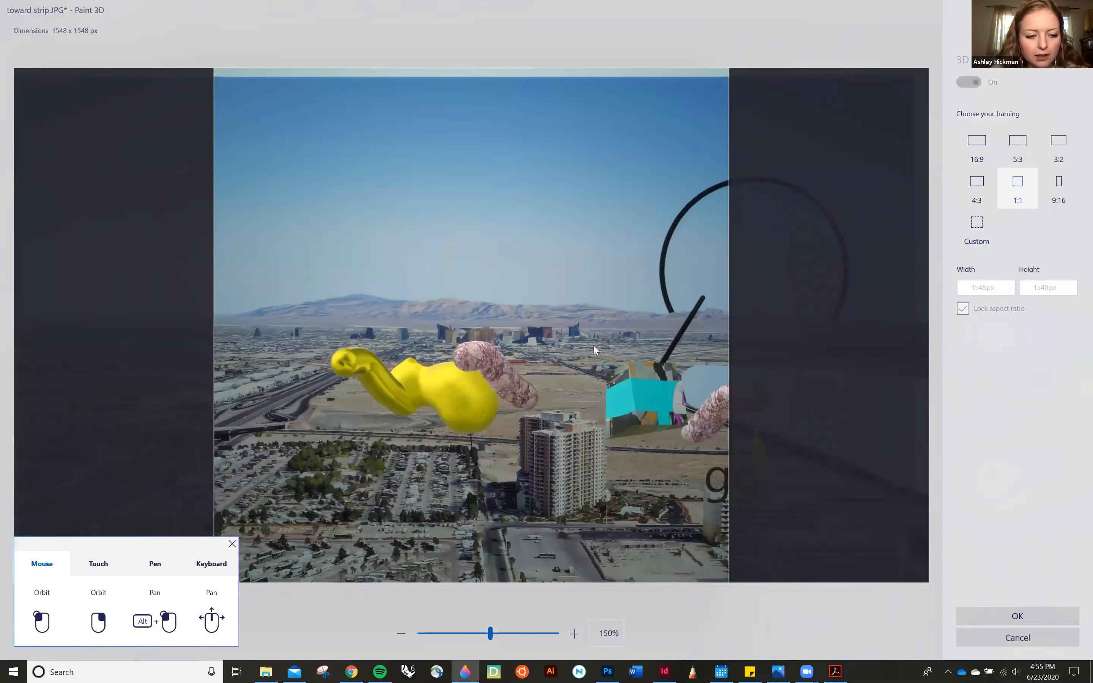
left_click_drag(597, 338, 545, 335)
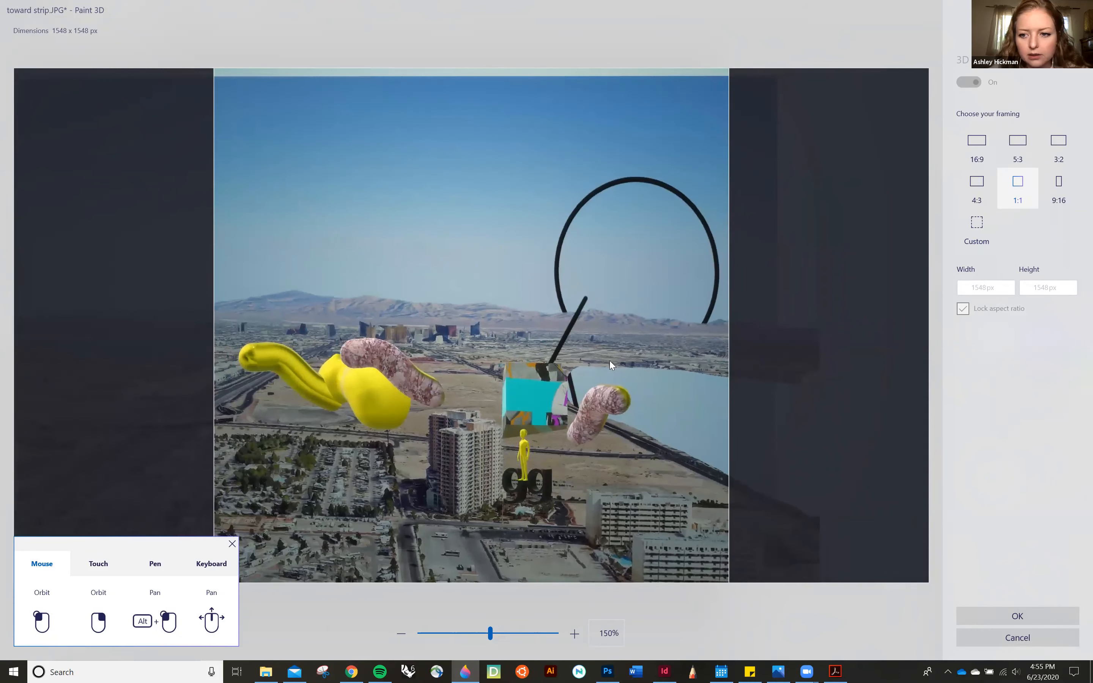
left_click(1019, 618)
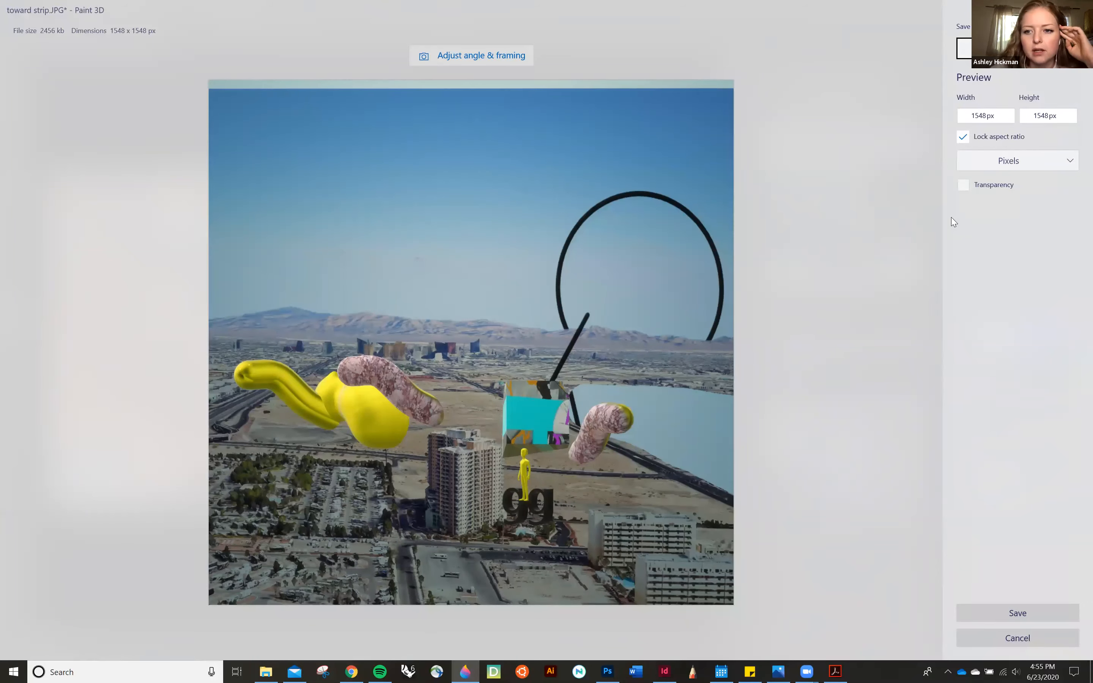
left_click(963, 185)
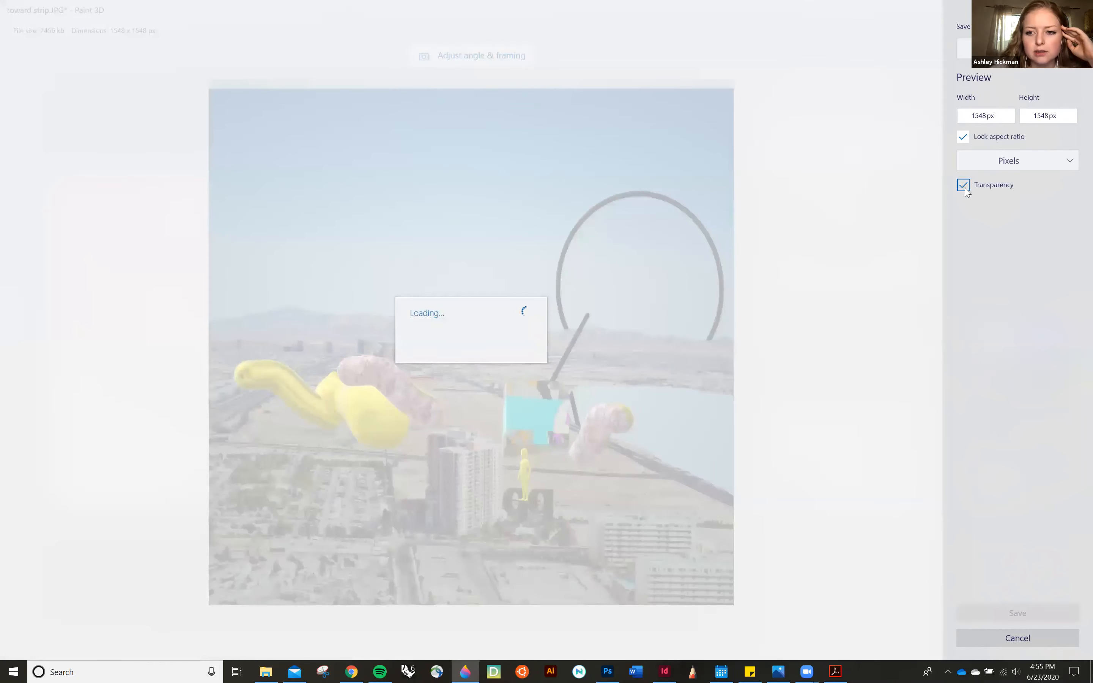
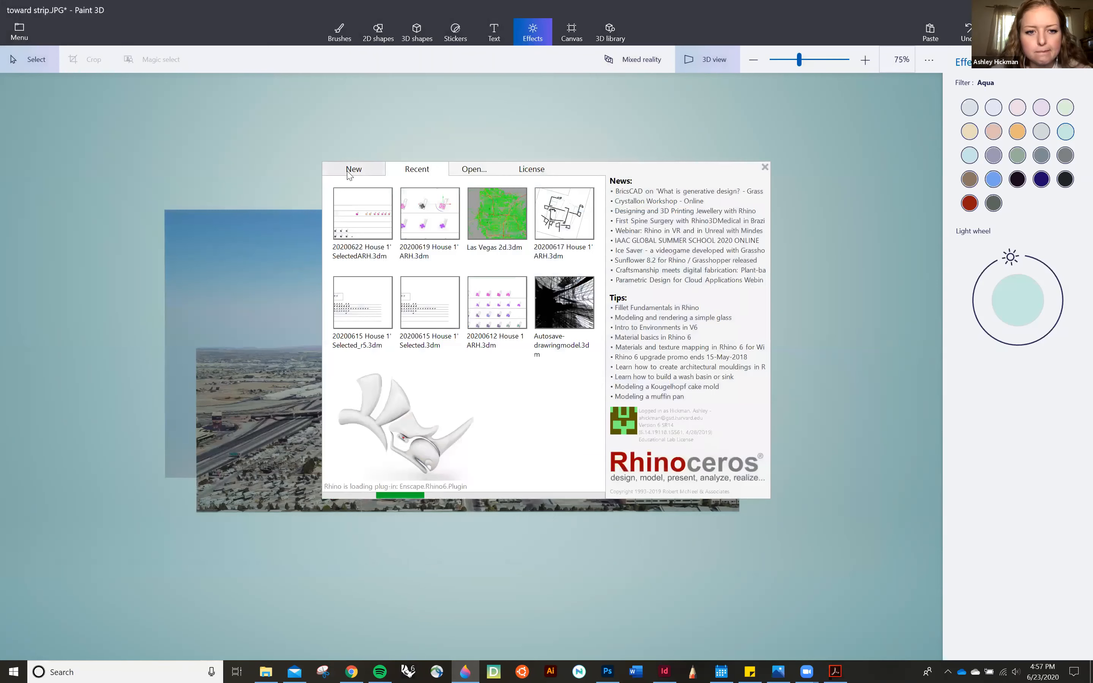
Start a new Rhino model from the Large Objects - Feet & Inches template and import "toward strip" from the 404_SummerWorkshops2020 folder
left_click(354, 169)
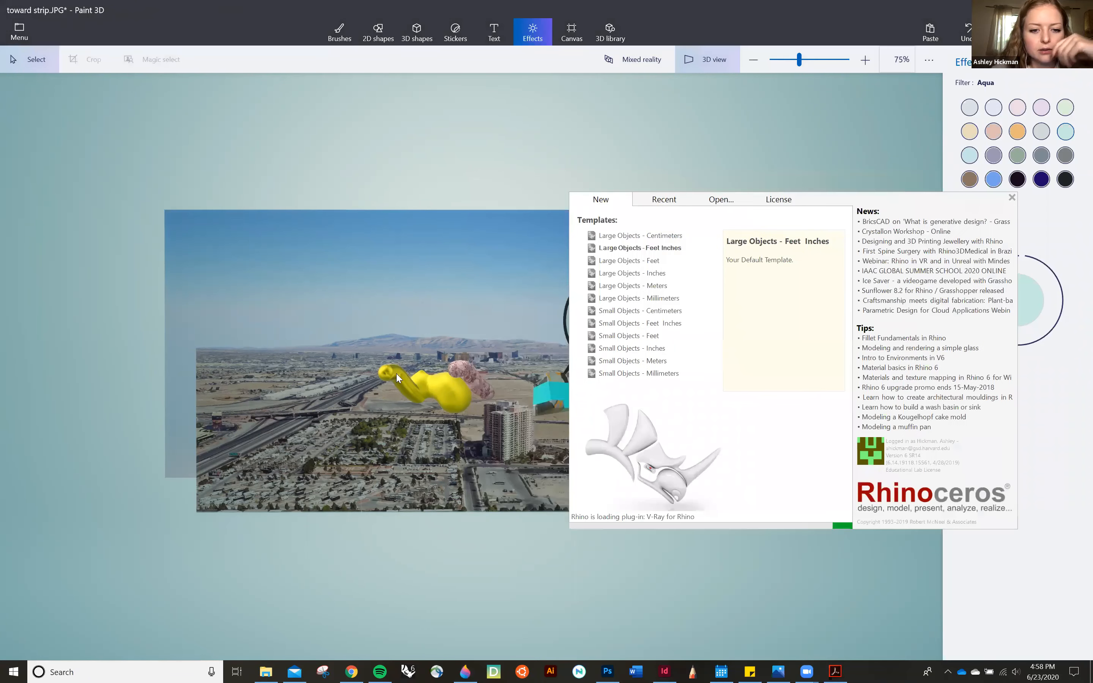
left_click(397, 374)
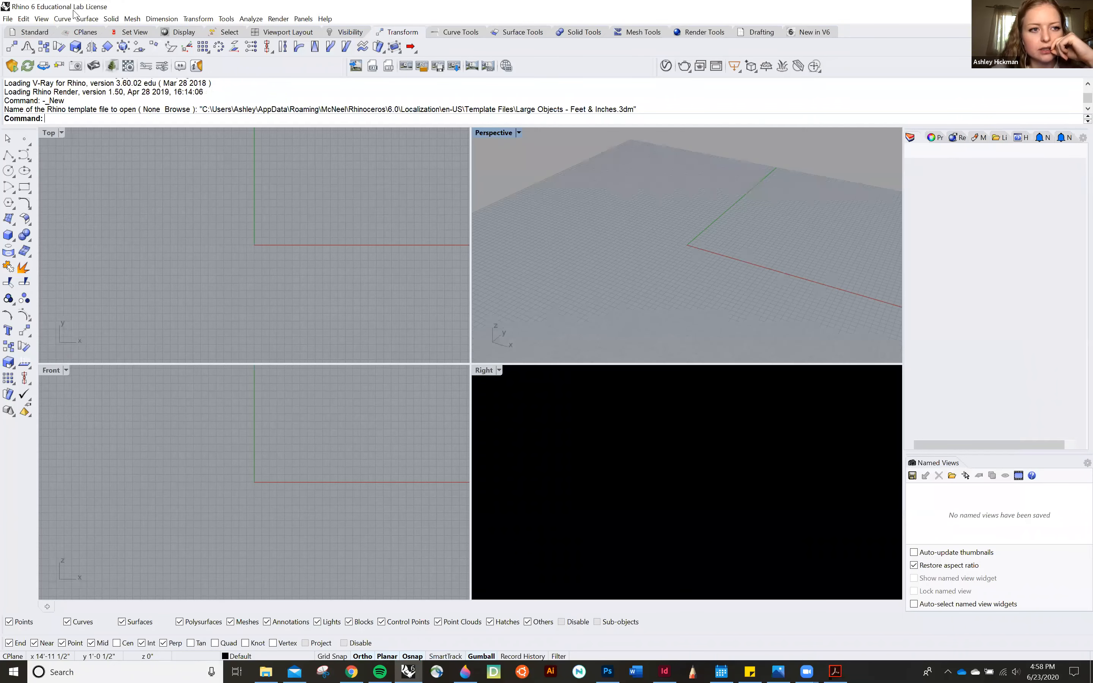
left_click(8, 19)
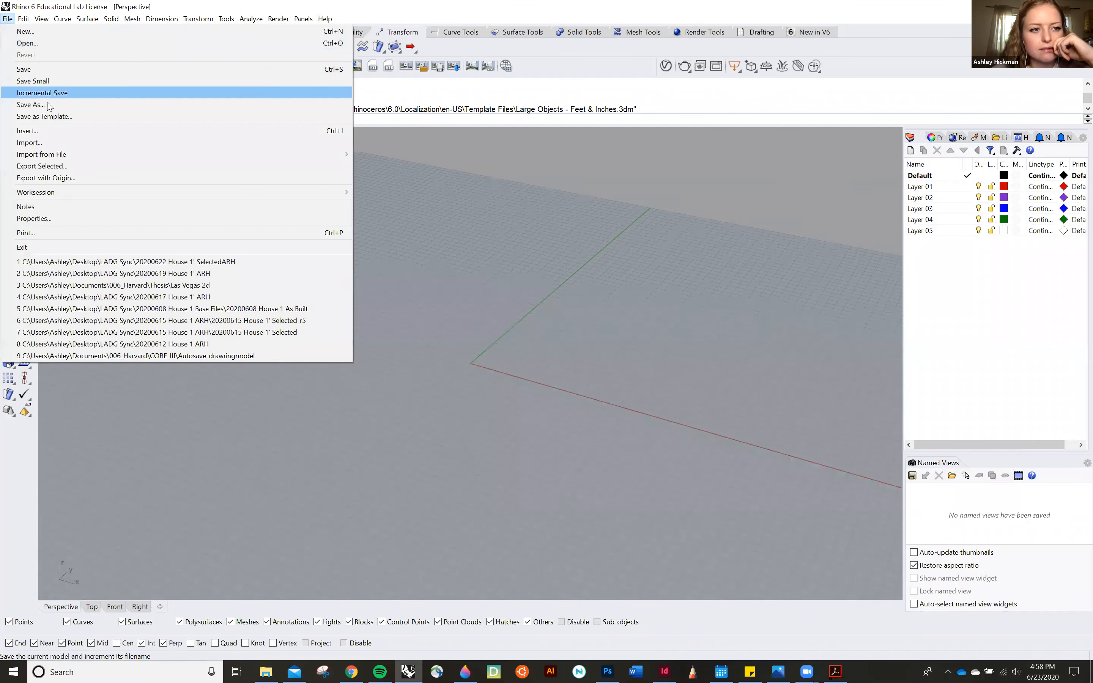
left_click(65, 144)
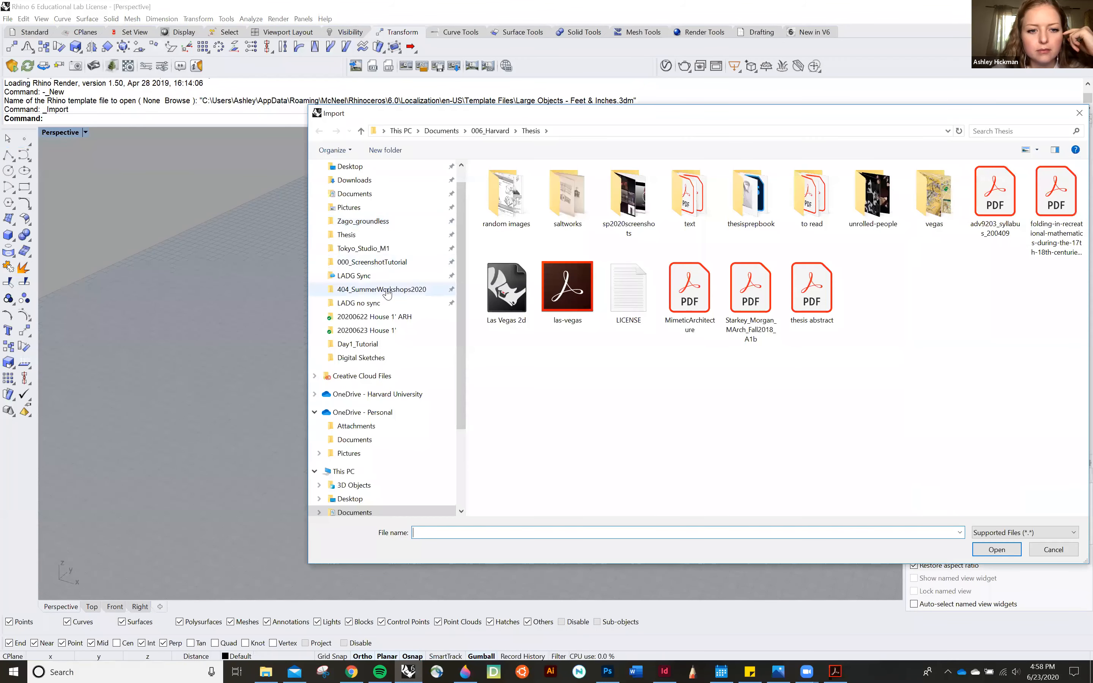
left_click(385, 290)
left_click(812, 203)
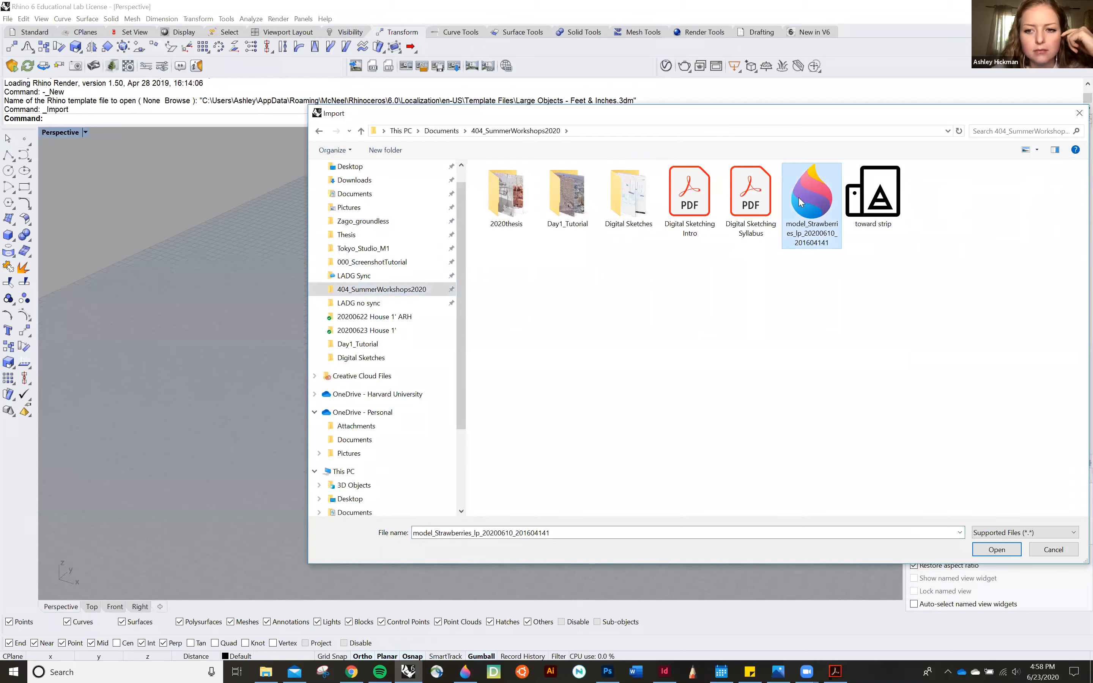
left_click(863, 223)
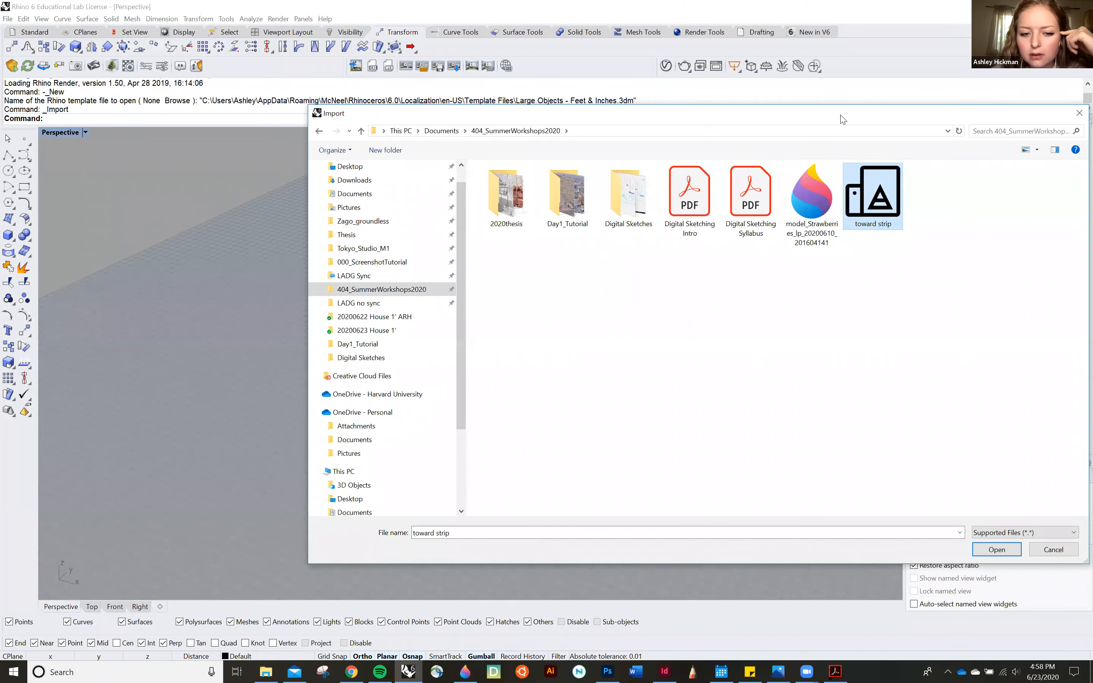
left_click(958, 551)
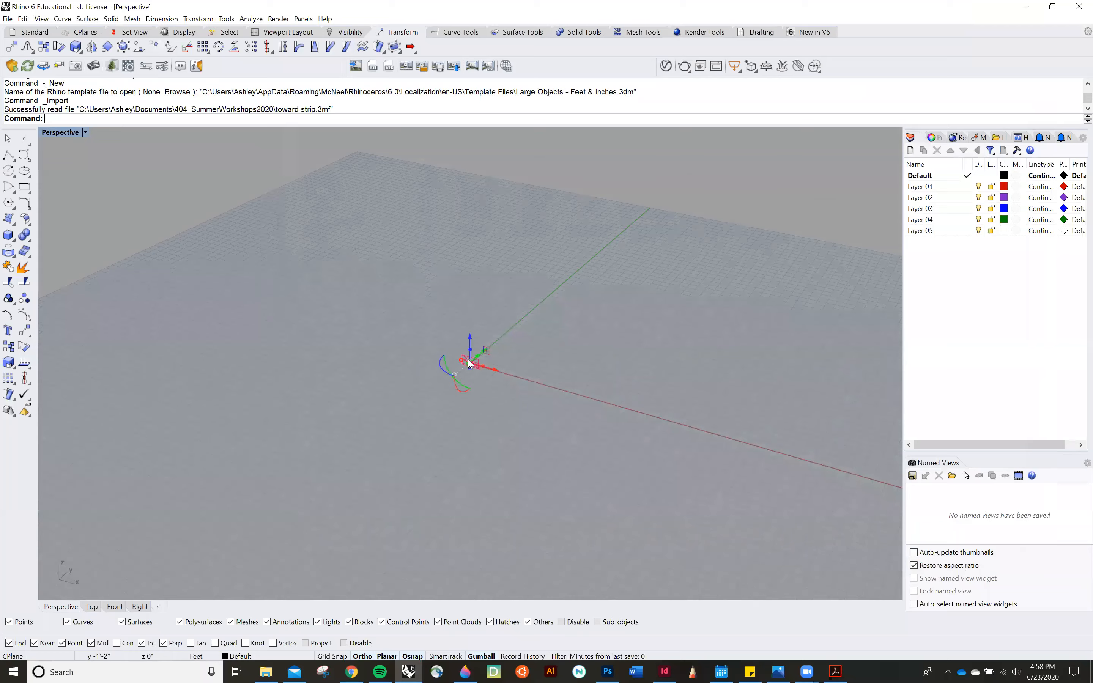
Set the Perspective viewport to Shaded display and view the imported meshes and picture planes from the front
scroll(533, 371, "up", 3)
scroll(668, 381, "up", 3)
left_click(635, 373)
left_click_drag(656, 365, 218, 244)
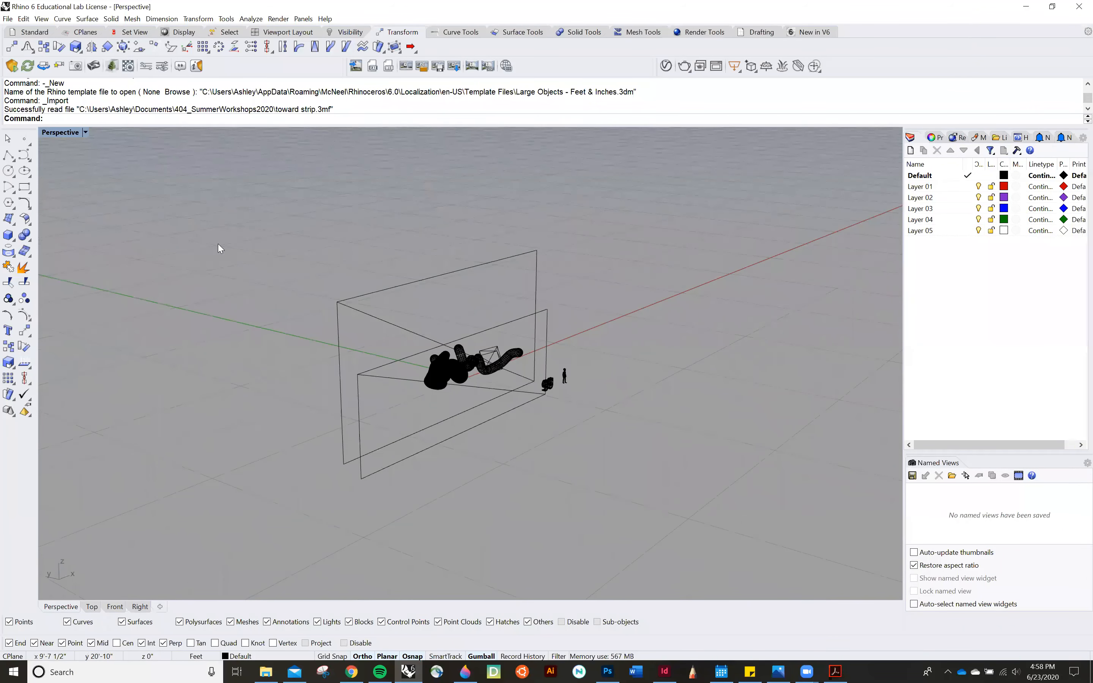
left_click(85, 132)
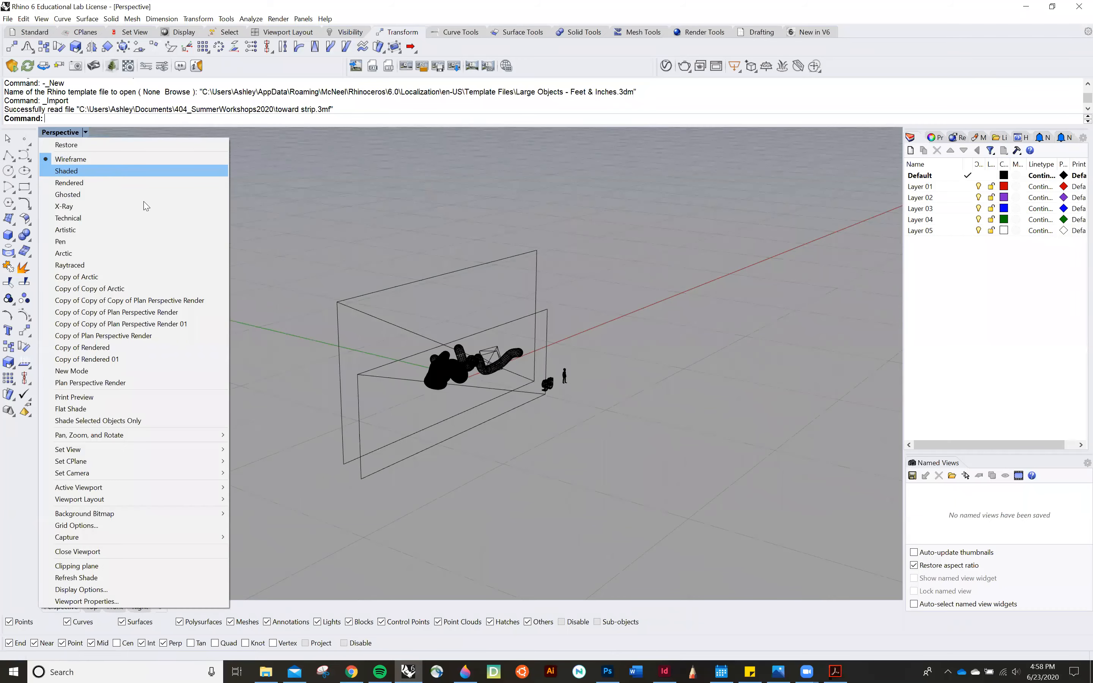
key("Return")
scroll(594, 432, "up", 5)
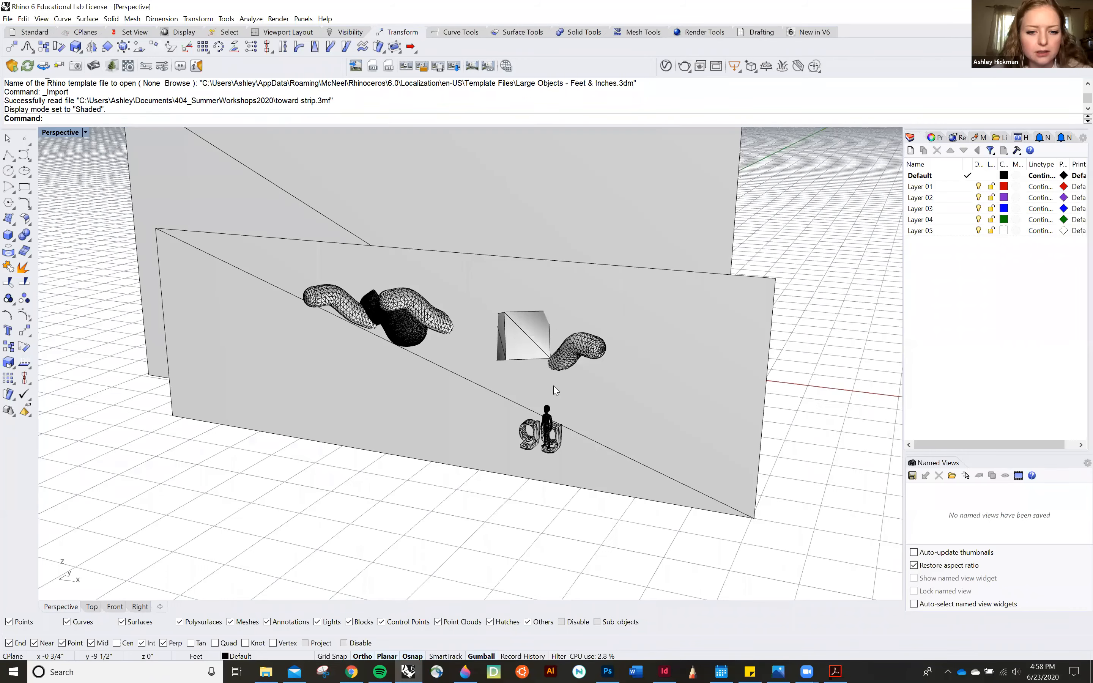
left_click_drag(558, 386, 561, 384)
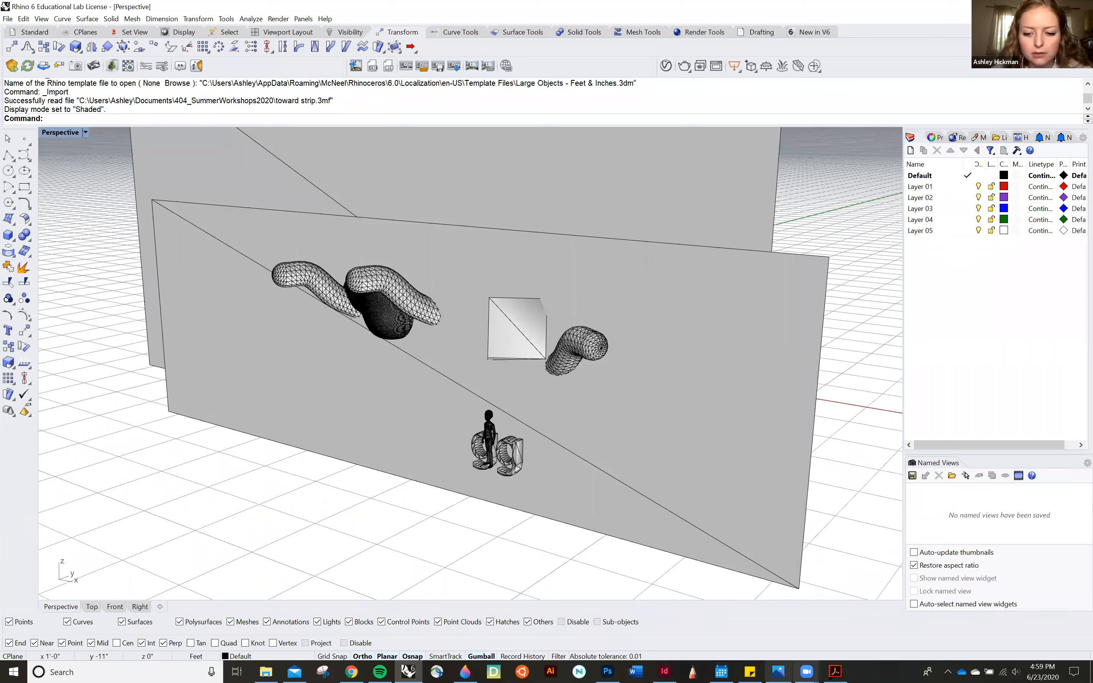
Switch to Paint 3D and check the file type offered for saving the scene as a 3D model
left_click(465, 671)
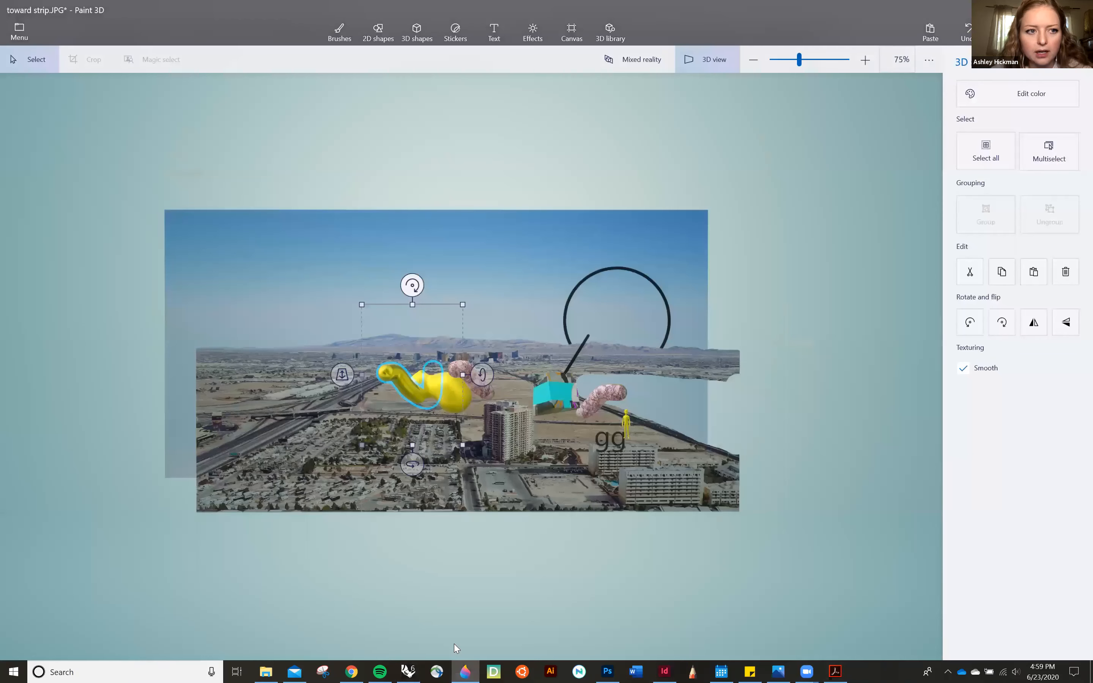
left_click(19, 31)
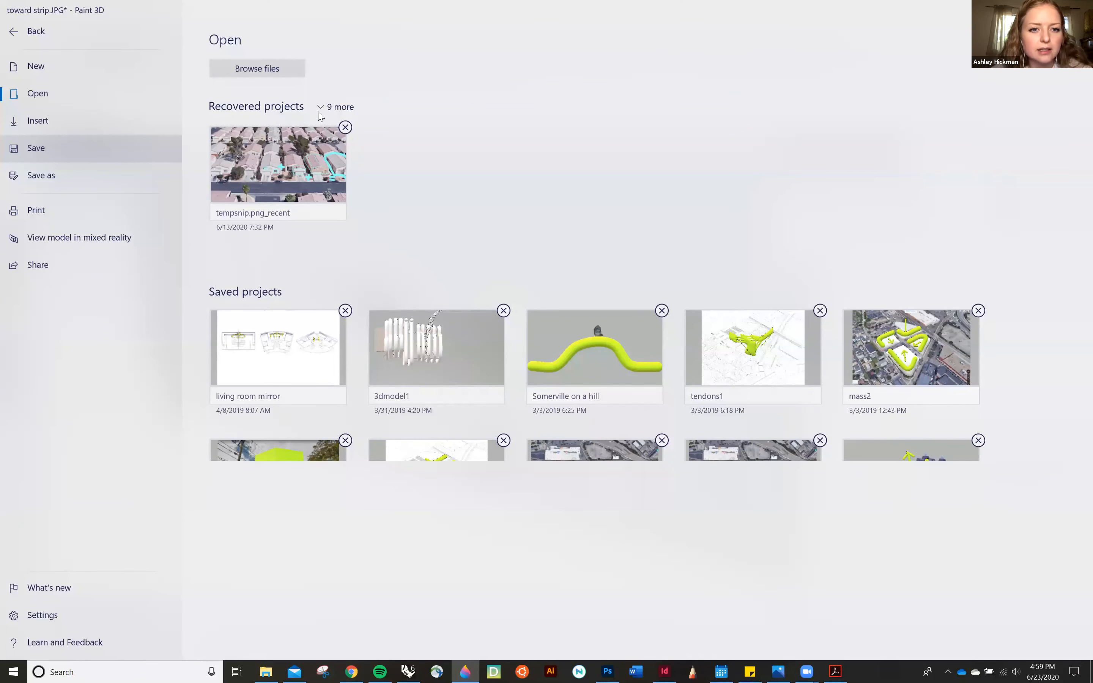
left_click(320, 132)
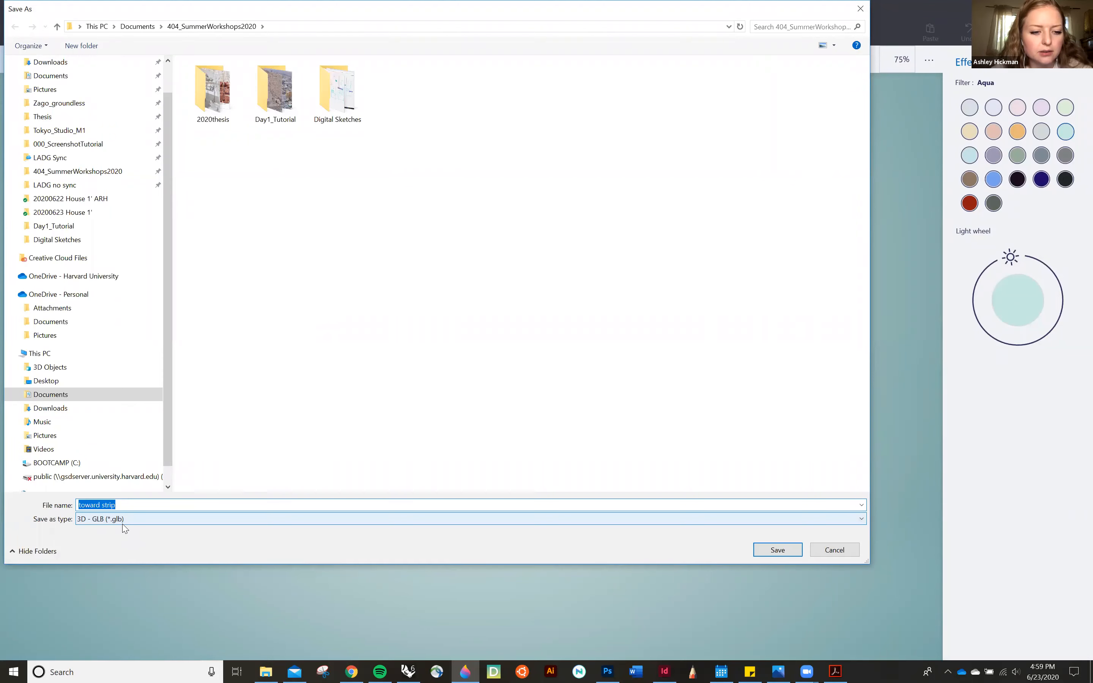
left_click(835, 550)
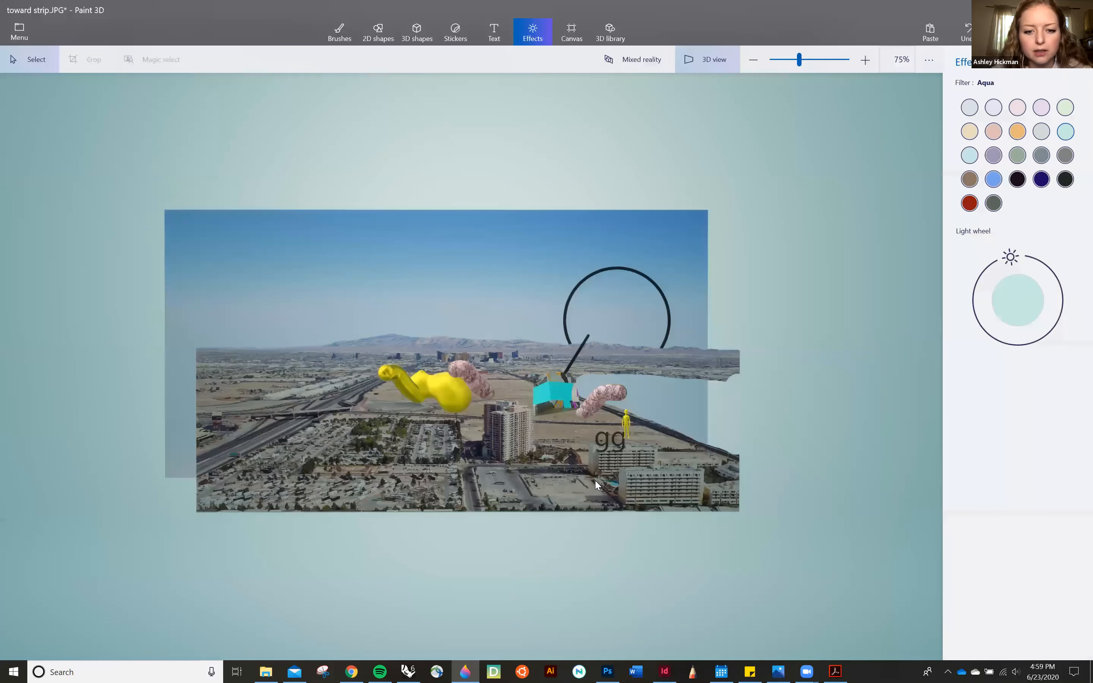
Switch to Rhino and set the Perspective viewport to Rendered display
mouse_move(408, 671)
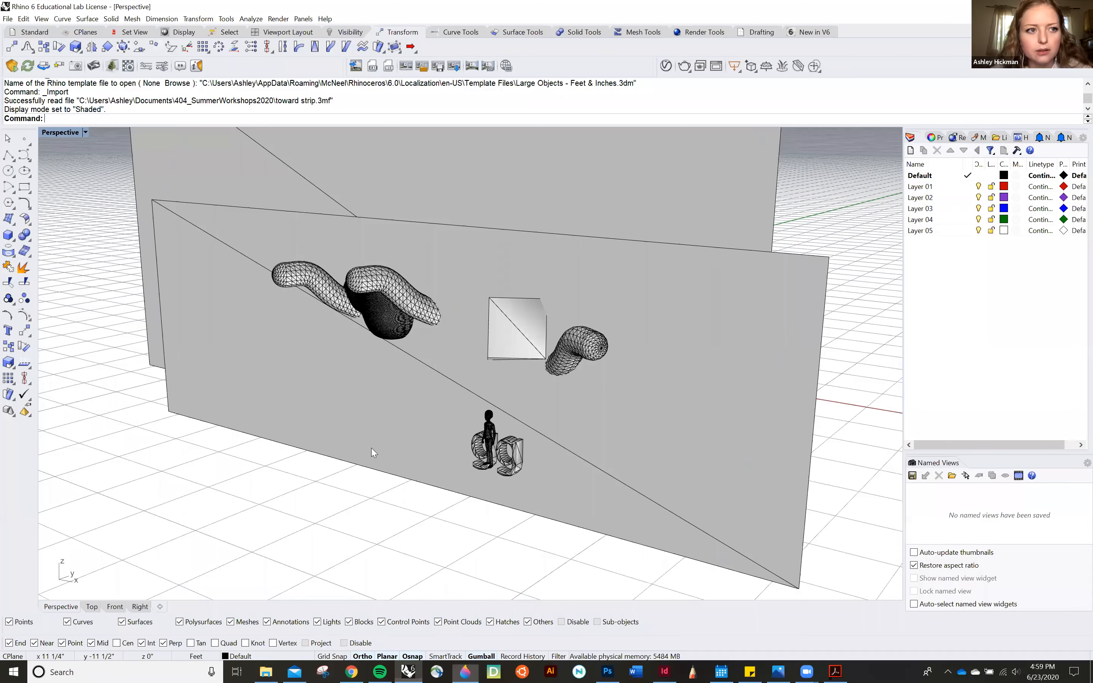
scroll(370, 451, "down", 2)
left_click_drag(418, 439, 420, 441)
left_click_drag(454, 405, 309, 335)
left_click_drag(423, 343, 463, 343)
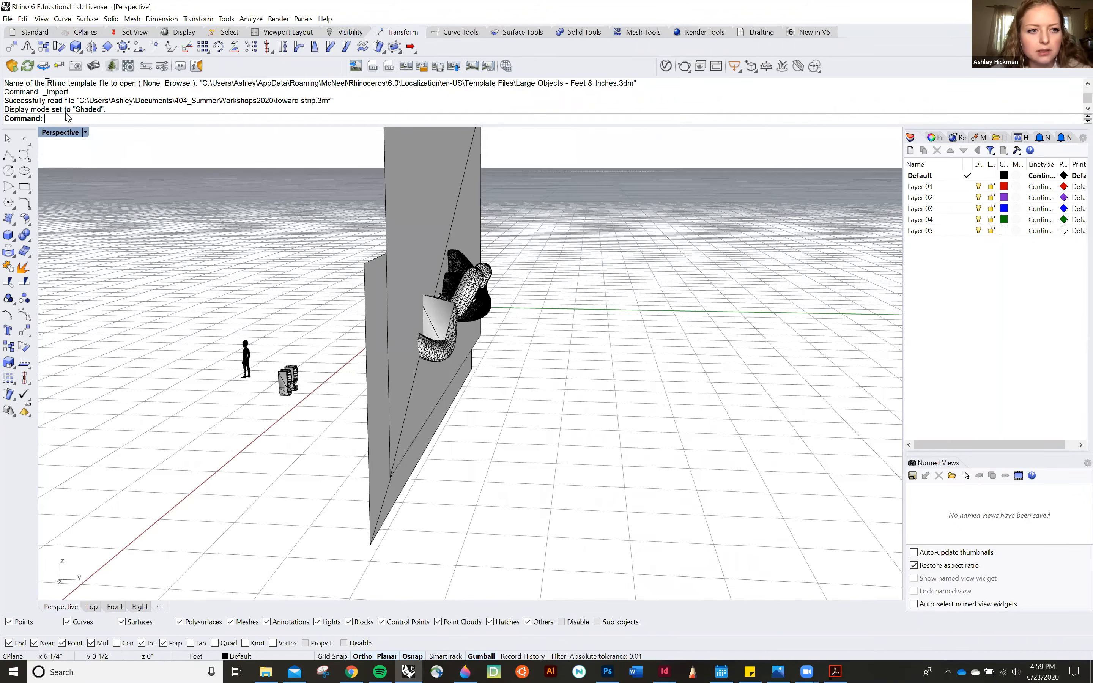
left_click(86, 131)
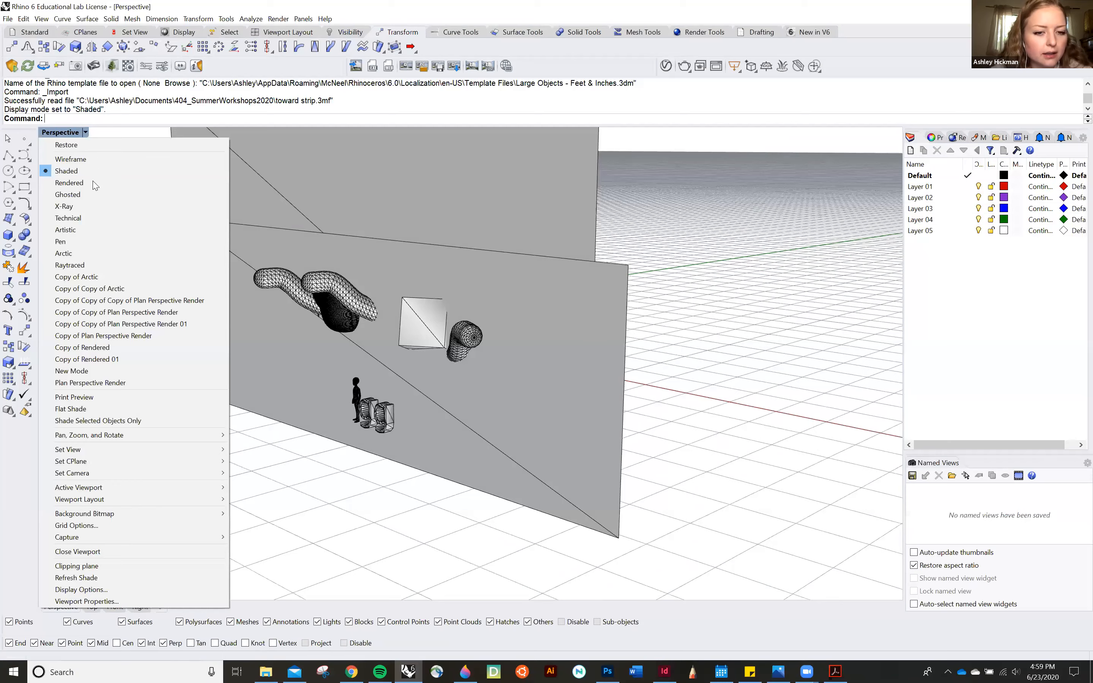
left_click(69, 182)
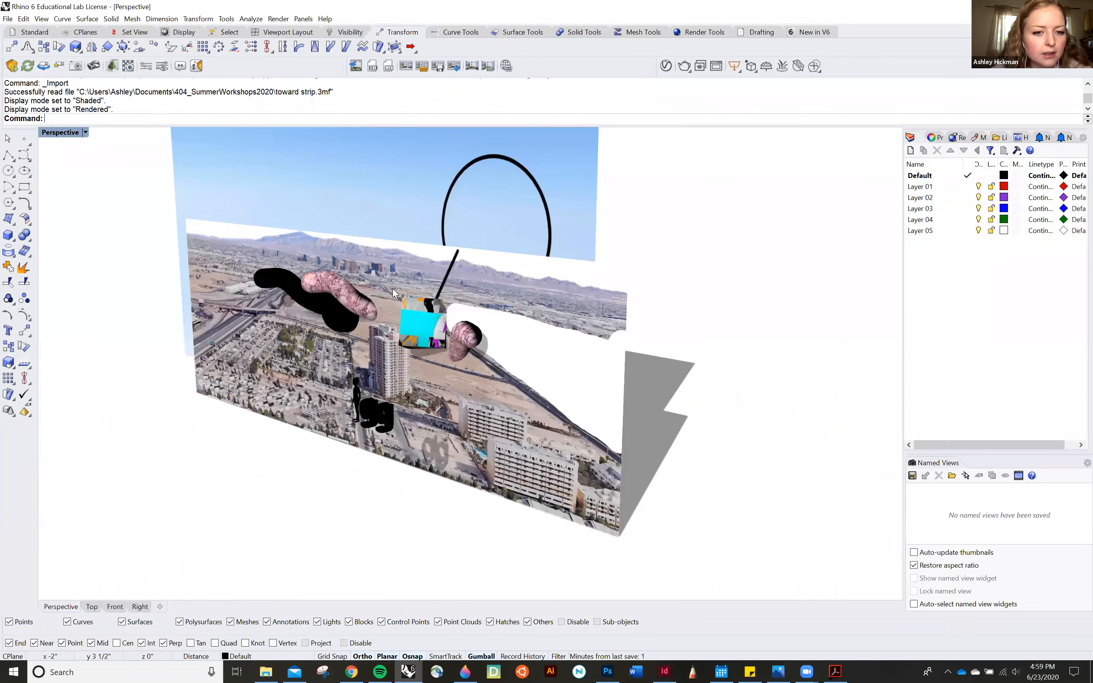
Examine the textures and materials on the imported meshes and picture planes from several angles, close up and at a distance
scroll(495, 312, "up", 5)
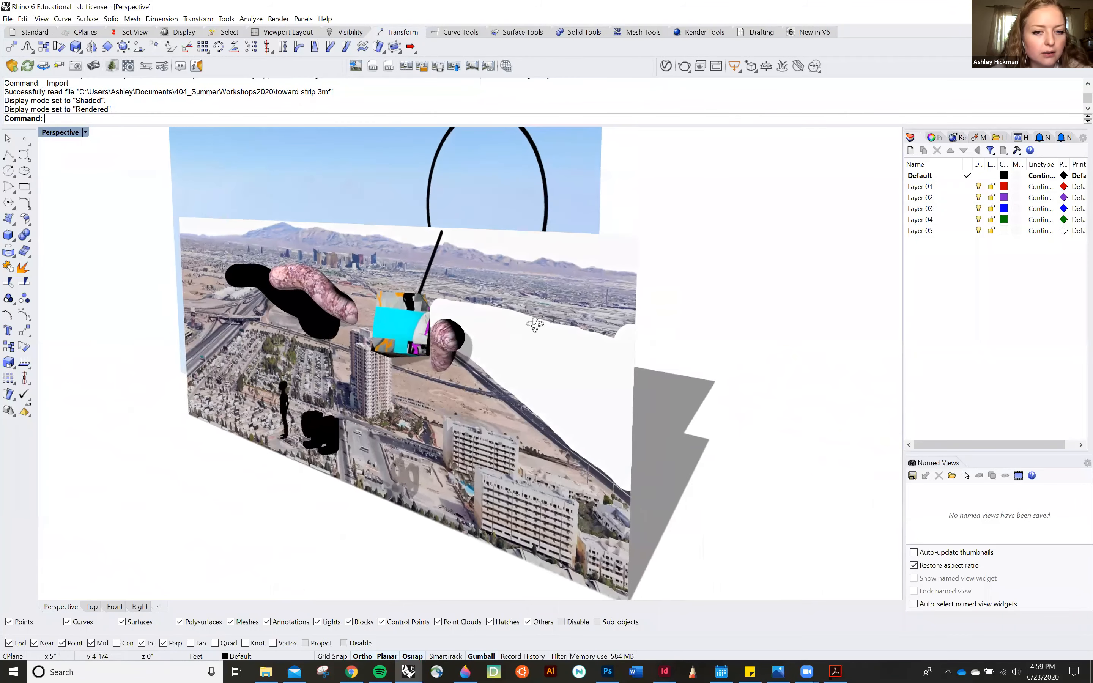
left_click_drag(397, 366, 452, 339)
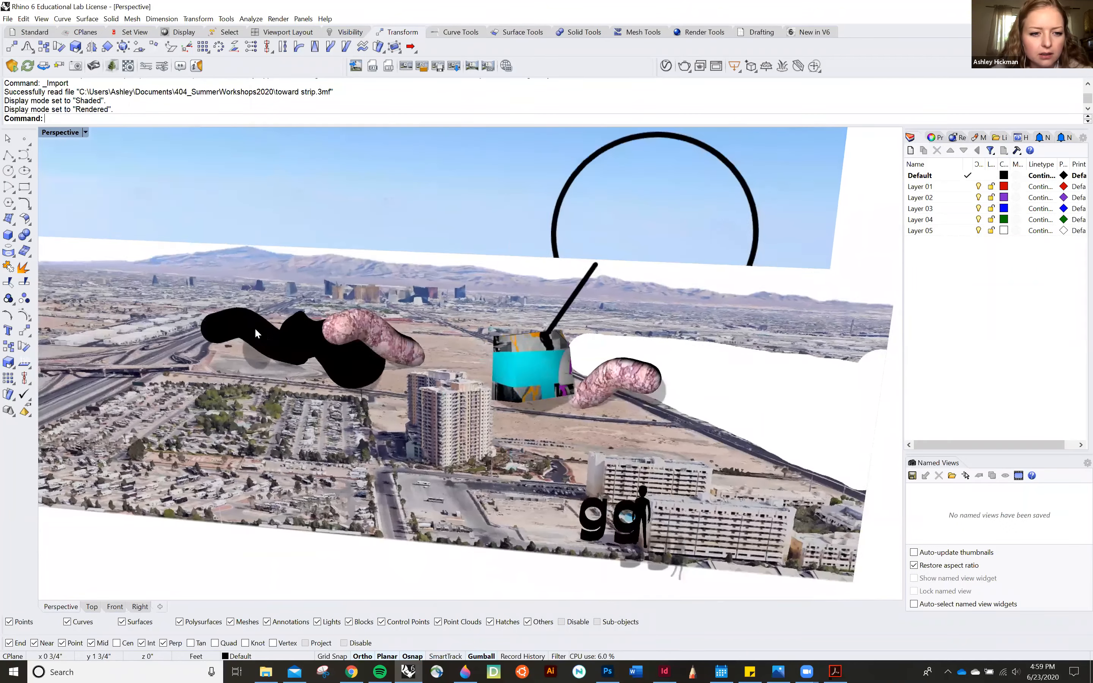
scroll(255, 327, "up", 11)
scroll(339, 344, "down", 10)
left_click_drag(353, 347, 338, 342)
scroll(337, 342, "down", 5)
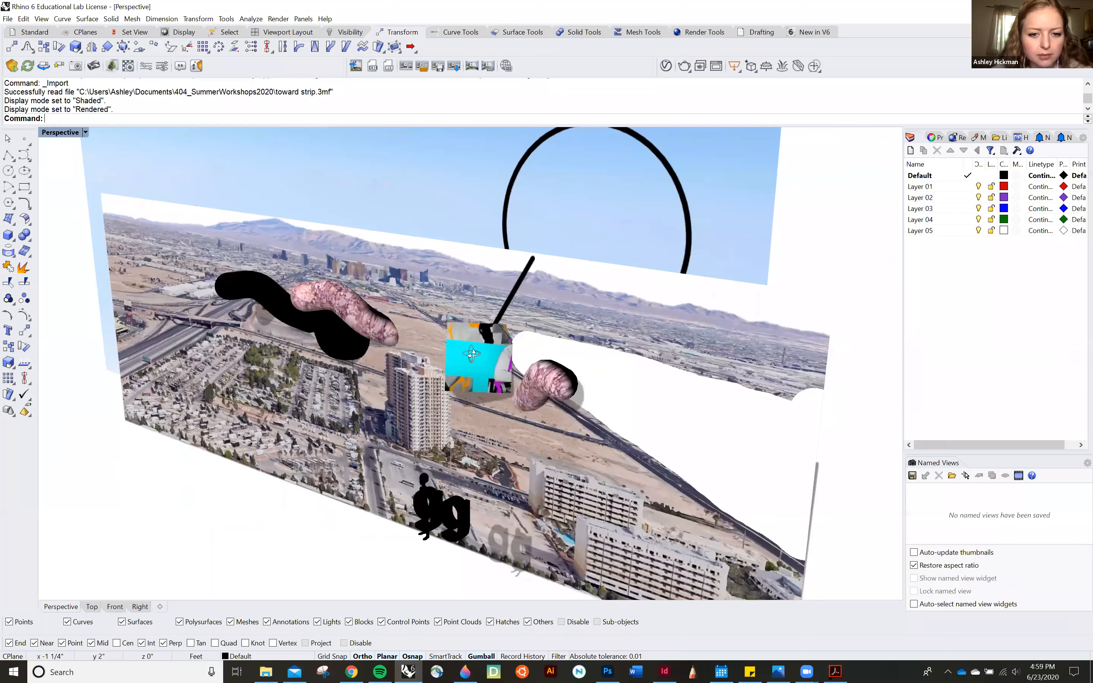
left_click_drag(471, 355, 563, 385)
left_click(504, 389)
left_click(523, 384)
left_click(576, 385)
left_click(655, 404)
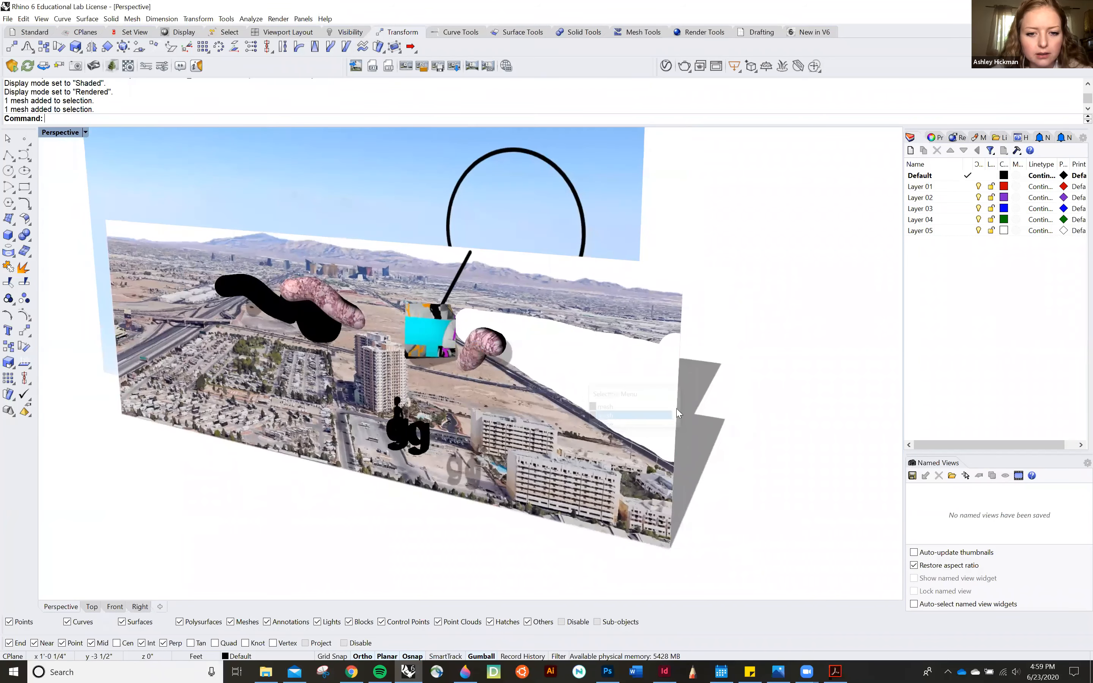
left_click_drag(655, 404, 468, 379)
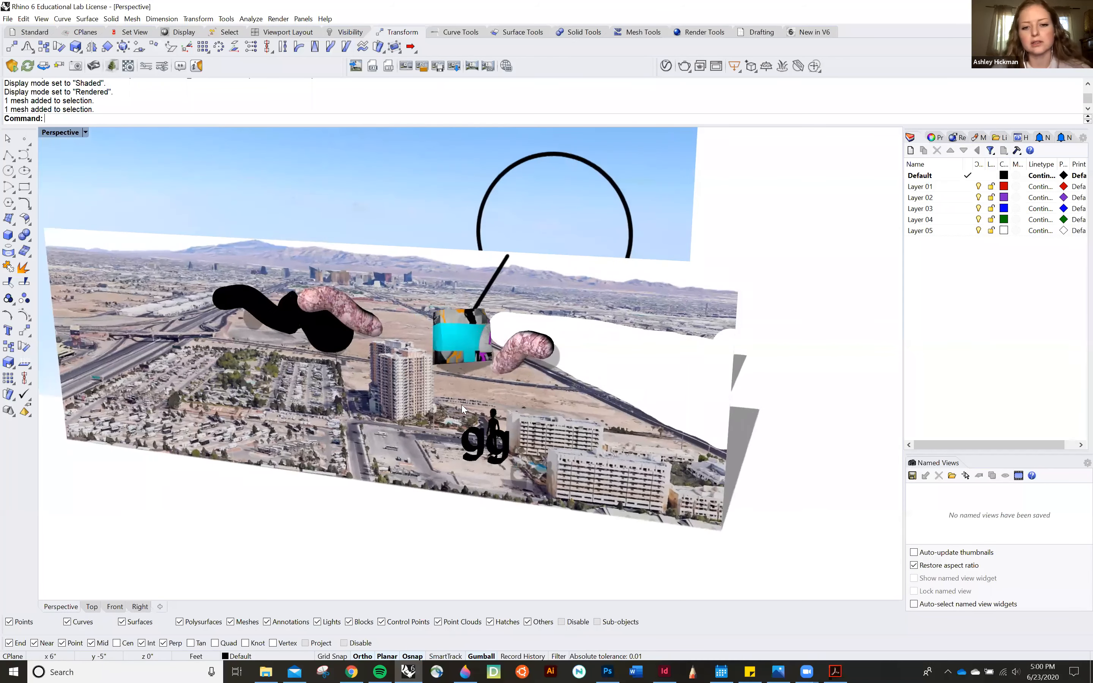
scroll(501, 427, "down", 2)
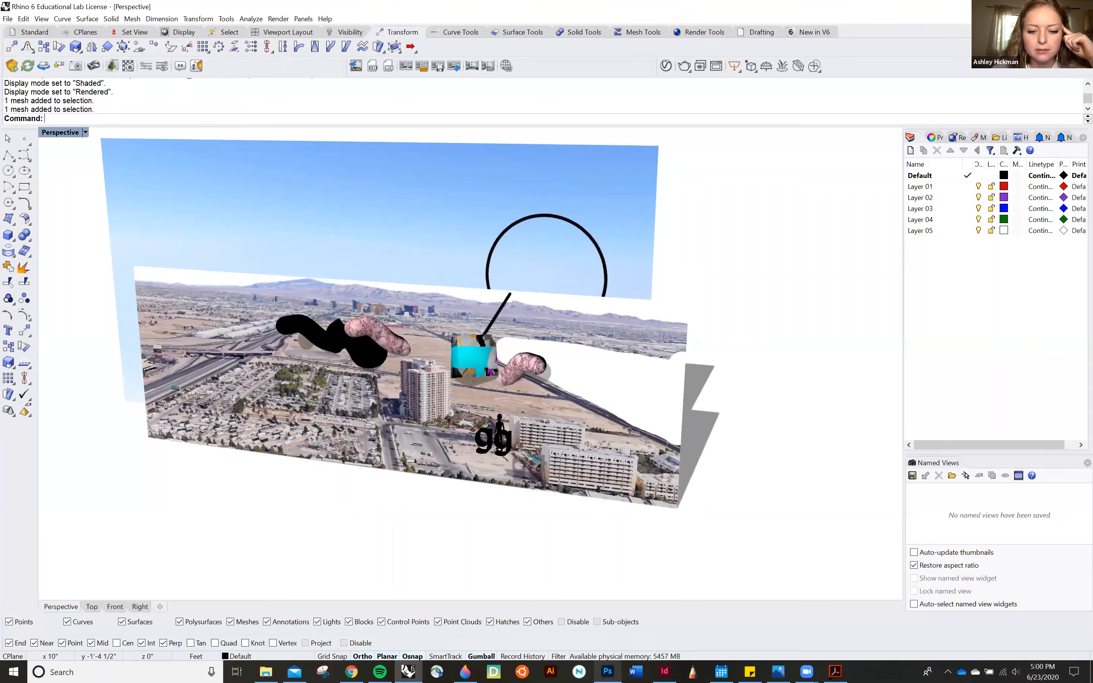
Switch to Paint 3D and view the collage scene close up
mouse_move(466, 672)
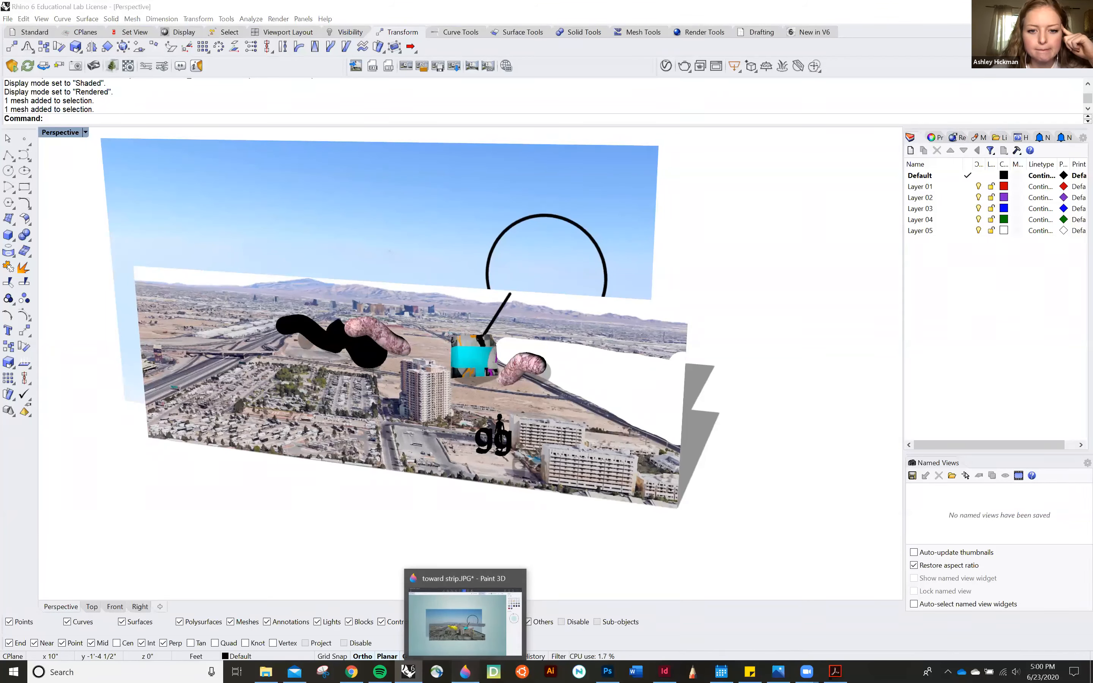
left_click(508, 644)
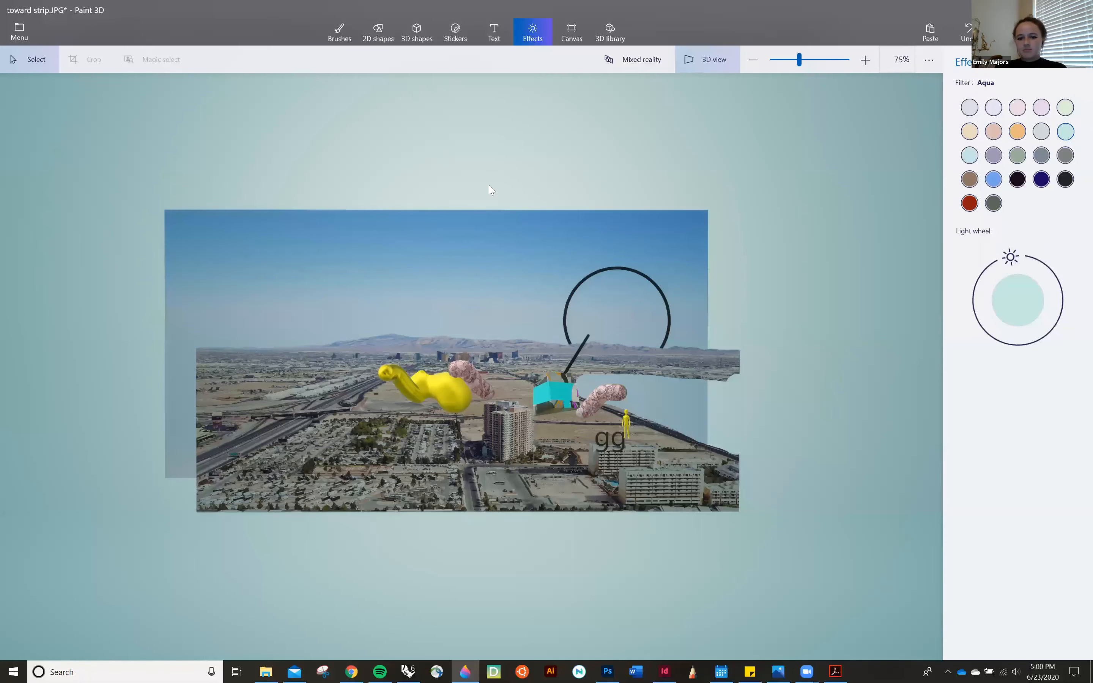
scroll(768, 339, "up", 3)
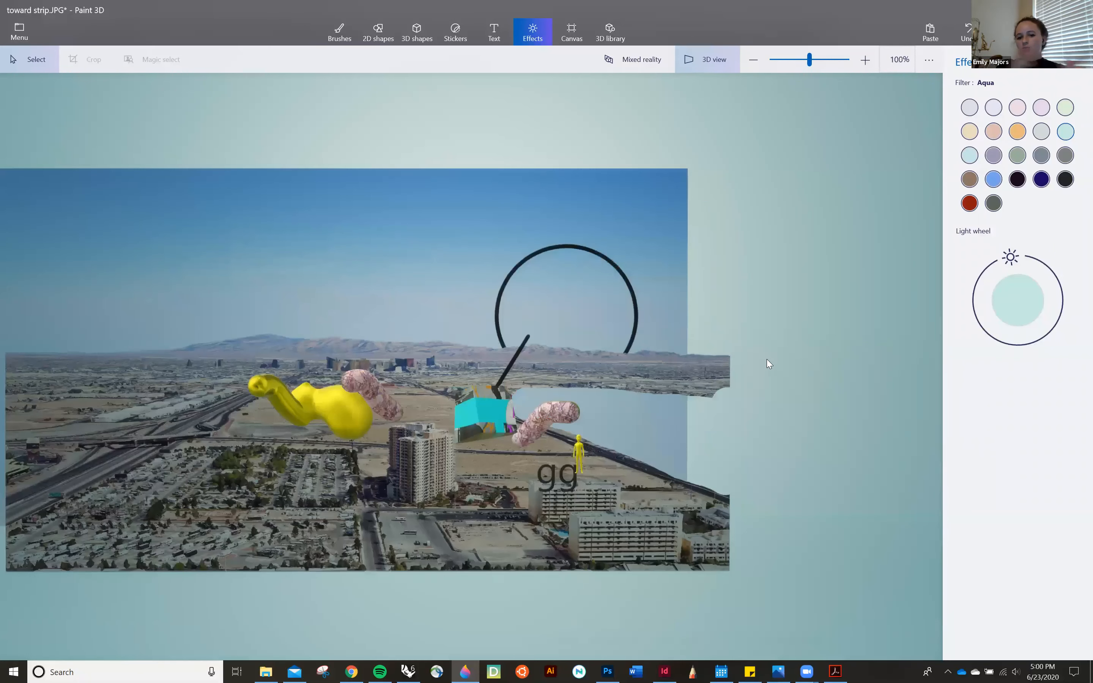
scroll(768, 367, "down", 3)
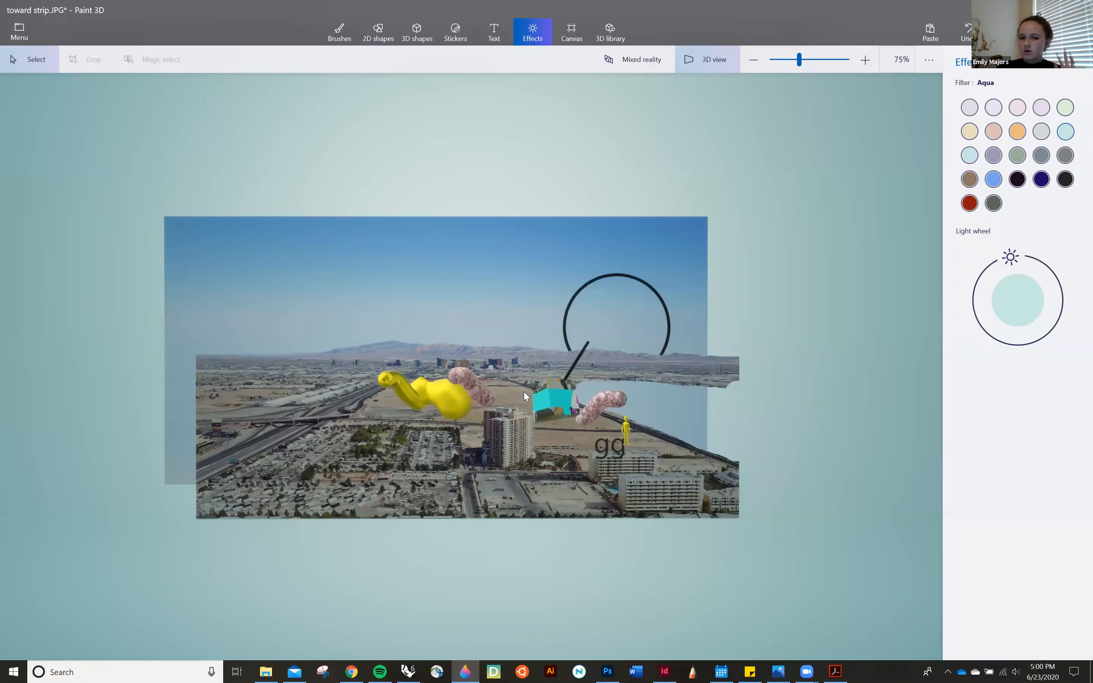
scroll(524, 396, "up", 3)
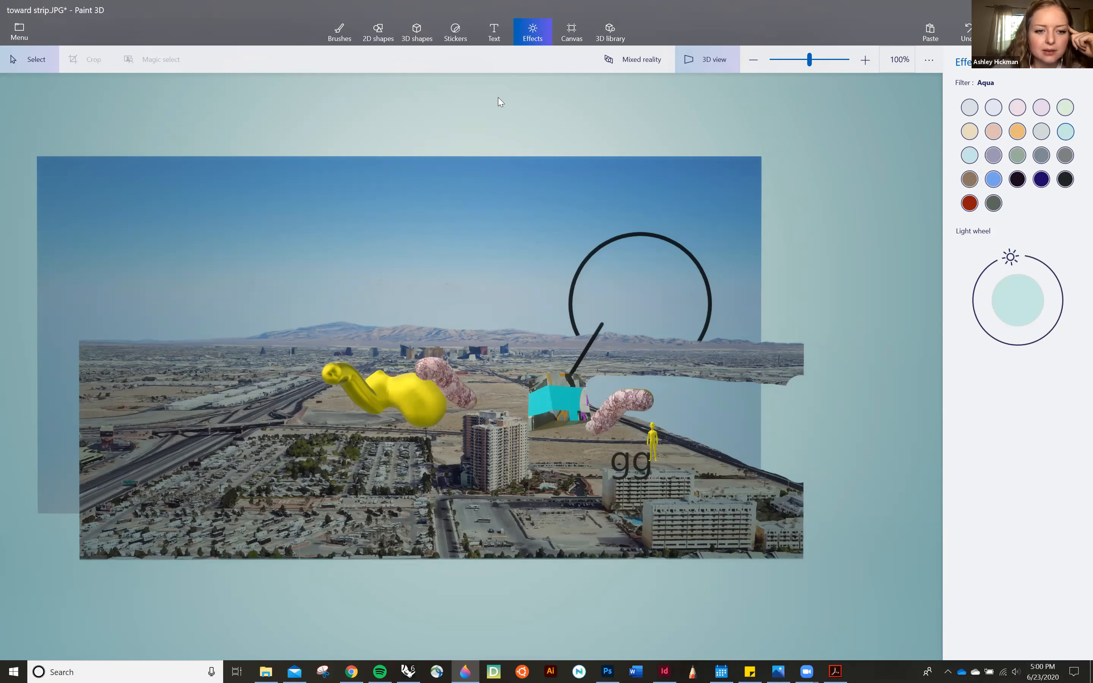
Browse the Desktop, LADG no sync, 20200623 House 1' and 404_SummerWorkshops2020 folders for files to open, leaving the scene as it is
key("ctrl+o")
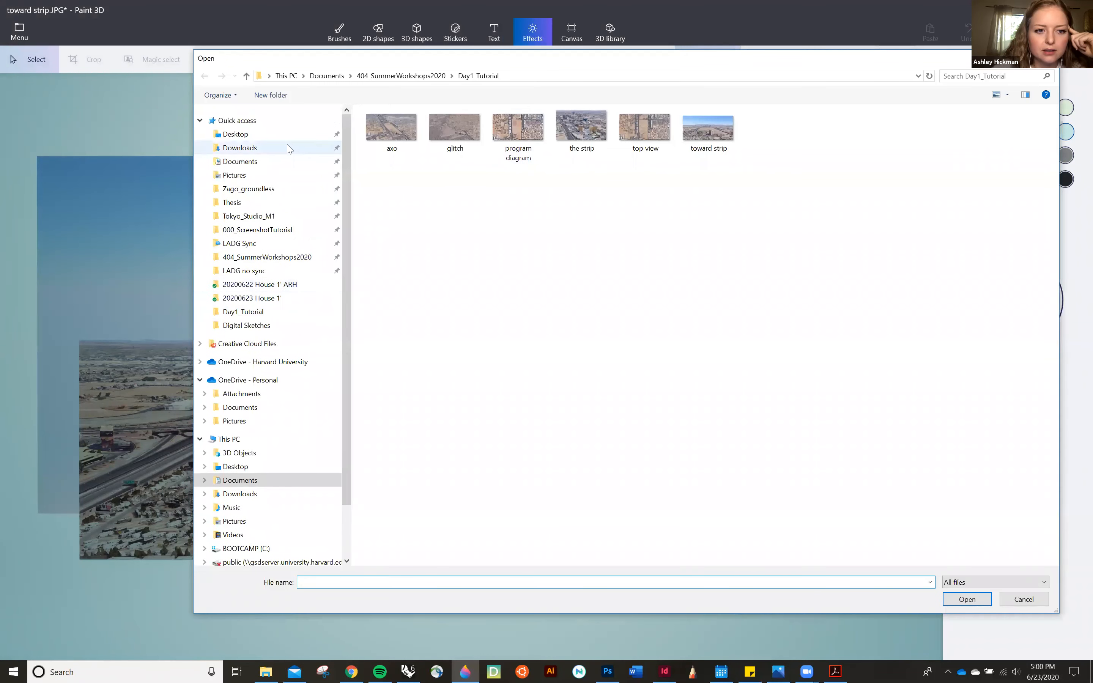
left_click(280, 141)
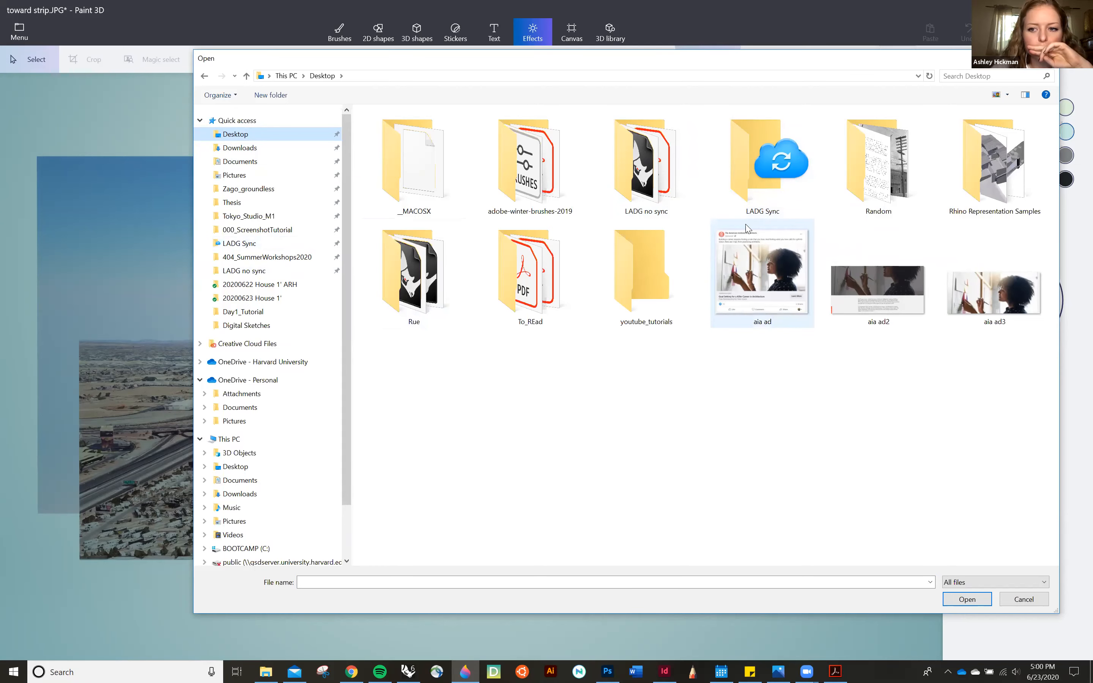
double_click(642, 186)
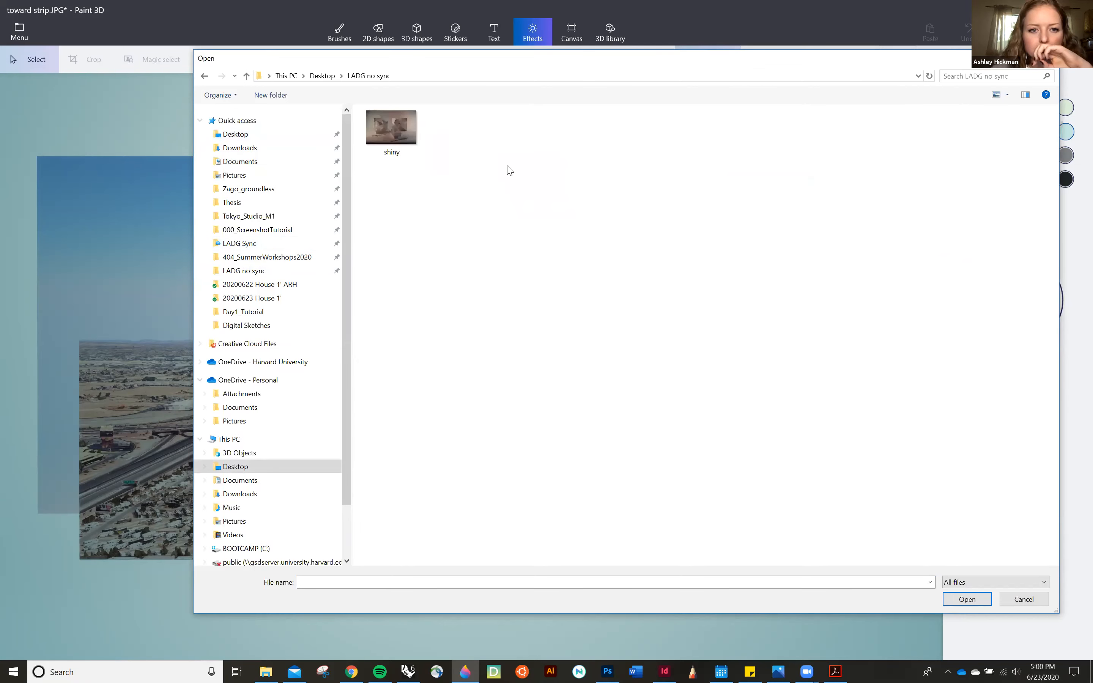
left_click(322, 75)
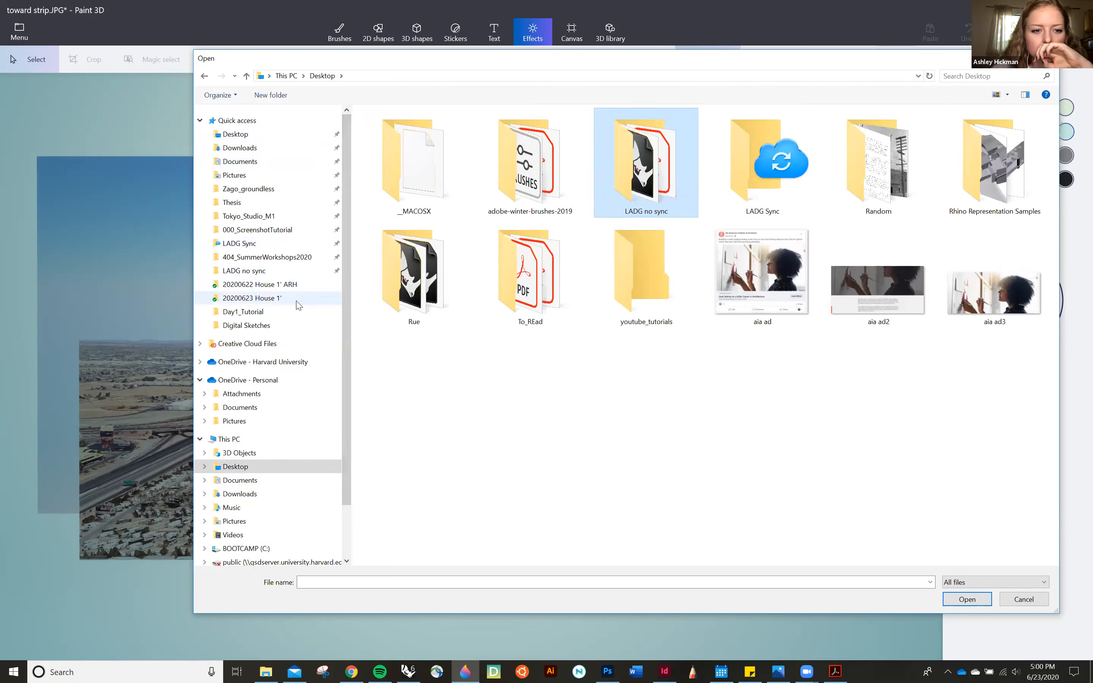
left_click(252, 298)
left_click(279, 285)
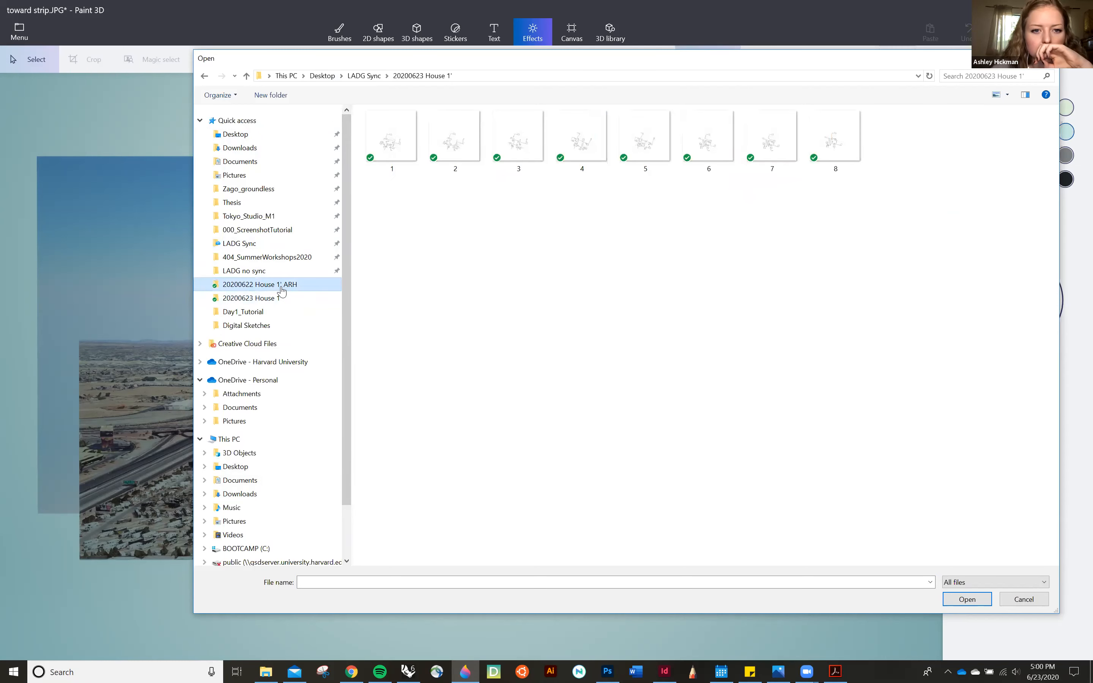
left_click(281, 300)
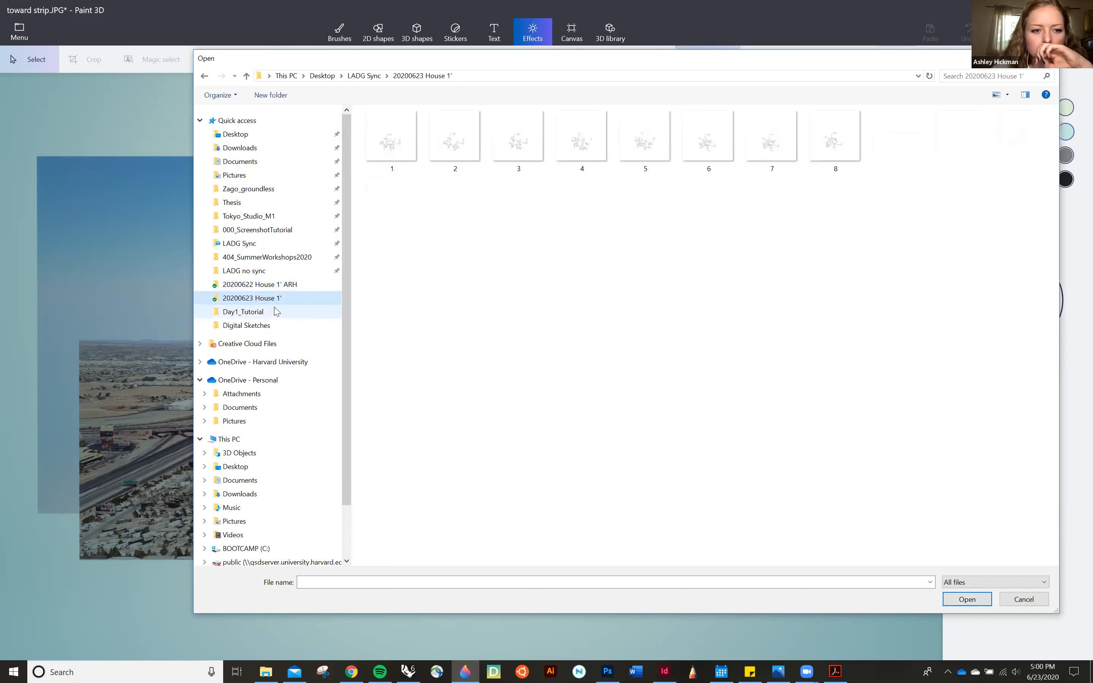
left_click(268, 258)
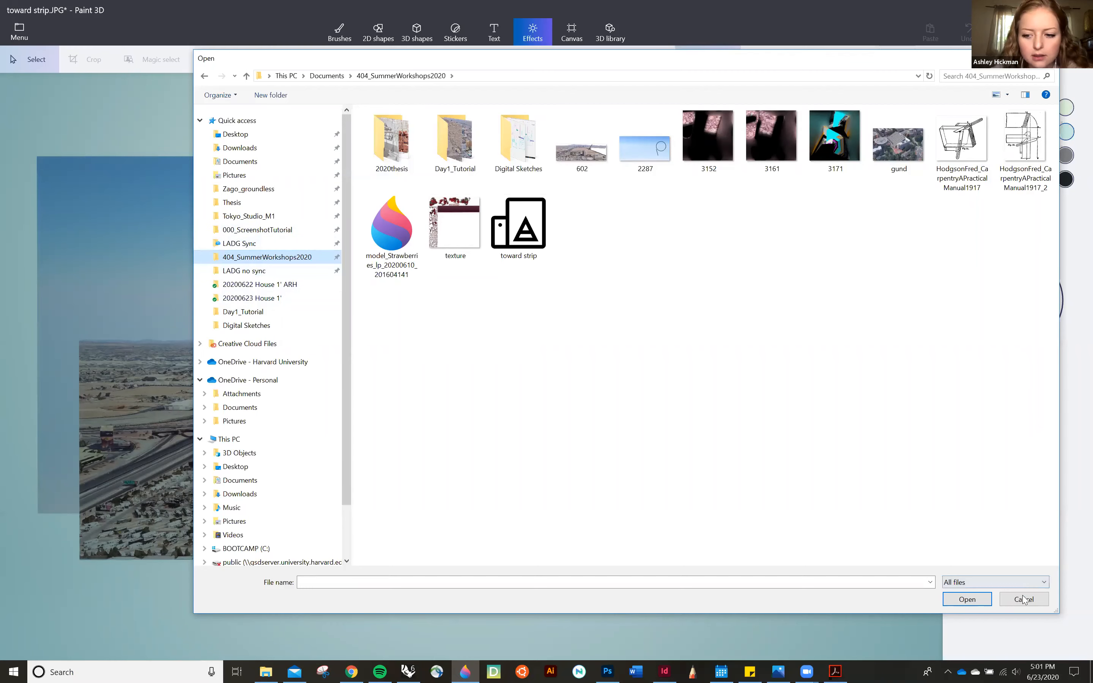
key("Escape")
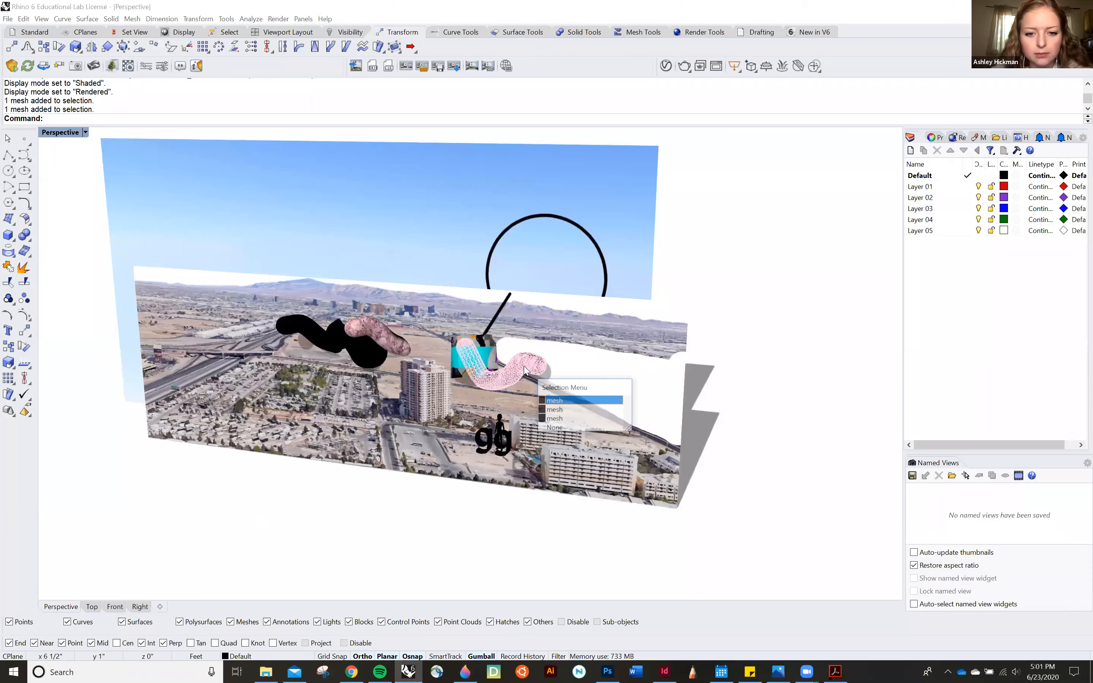
In Rhino, move the pink textured tube mesh beside the cyan box out past the end of the picture planes
left_click(558, 401)
scroll(512, 376, "down", 2)
left_click_drag(528, 374, 823, 410)
key("Escape")
scroll(605, 445, "down", 2)
scroll(792, 425, "up", 8)
left_click_drag(706, 392, 674, 402)
left_click_drag(722, 403, 669, 409)
Start exporting the separated tube mesh to the 404_SummerWorkshops2020 folder under the file name "meshtest"
left_click(627, 418)
type("EX")
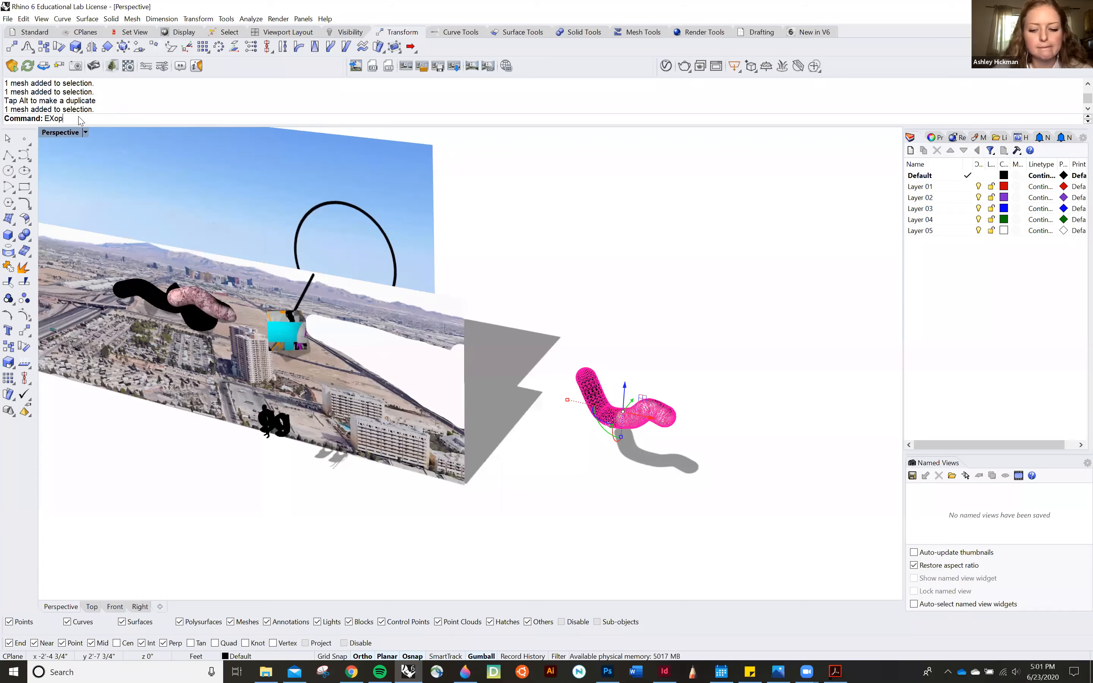
type("port")
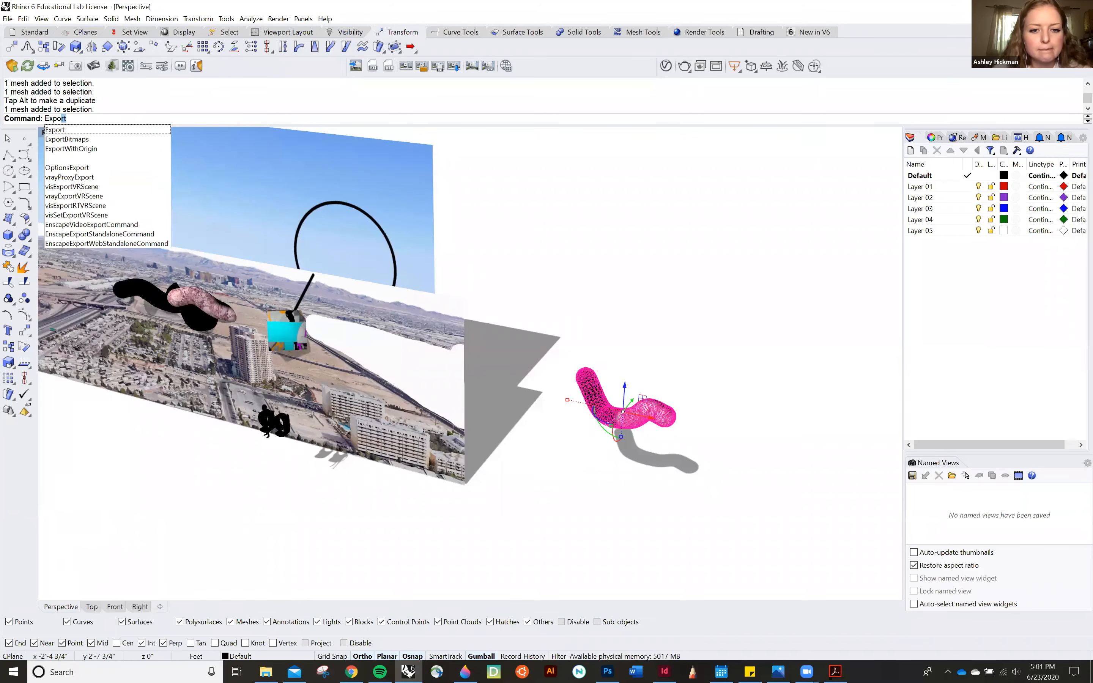
key("Return")
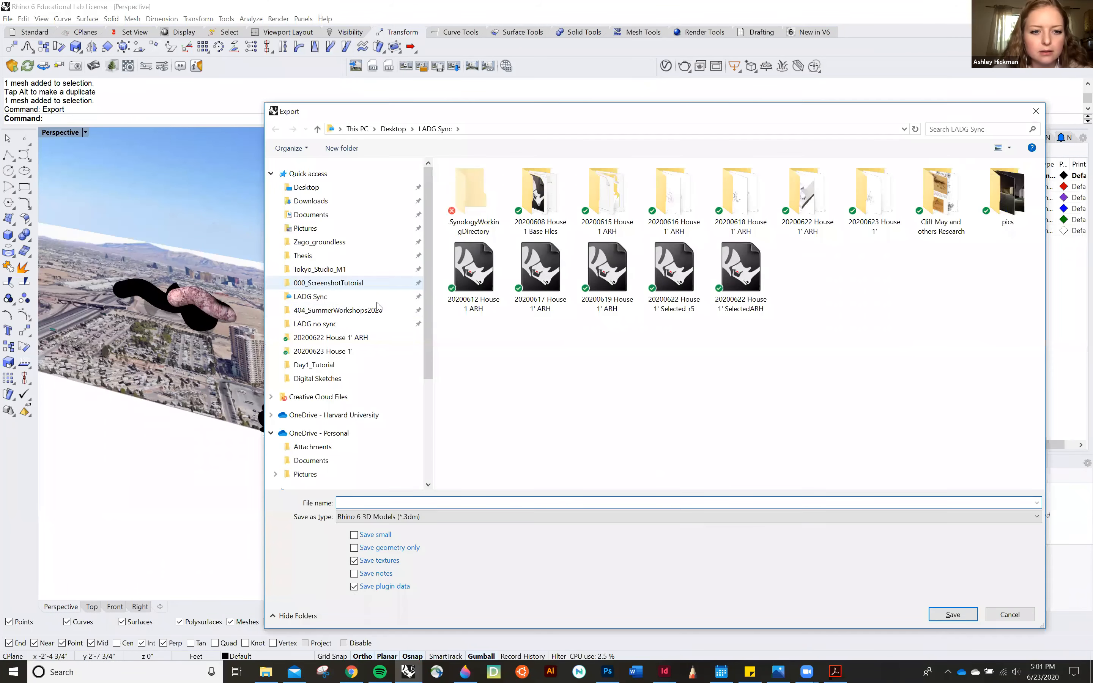
left_click(357, 310)
left_click(381, 499)
type("meshtest")
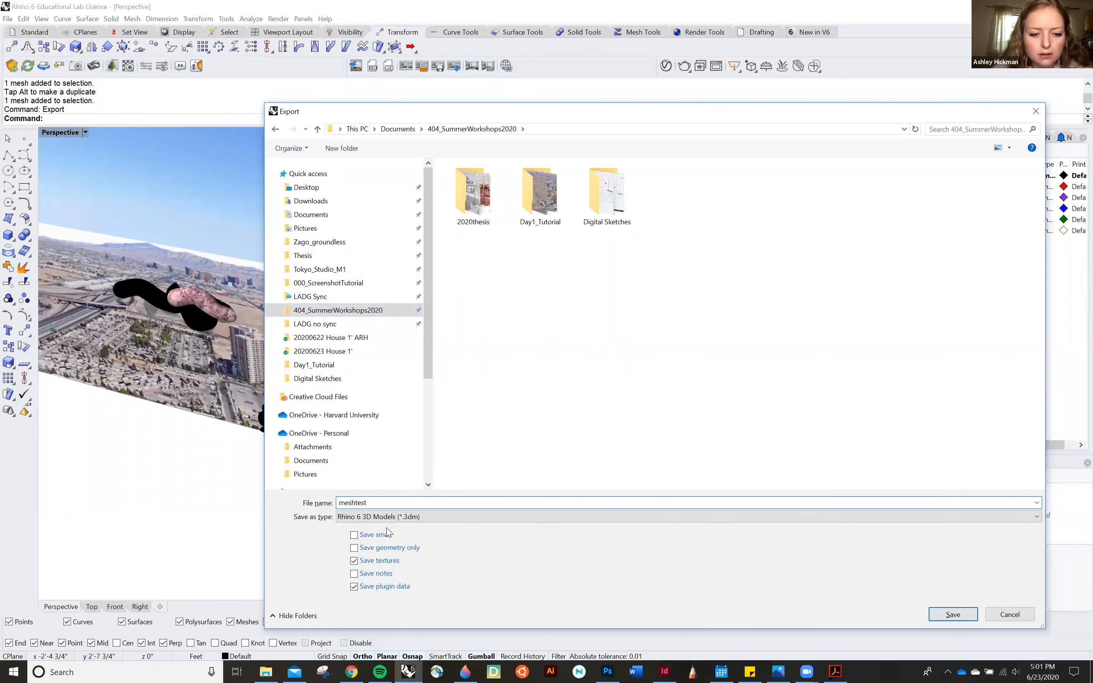
Look through the file types available for exporting the mesh
left_click(392, 519)
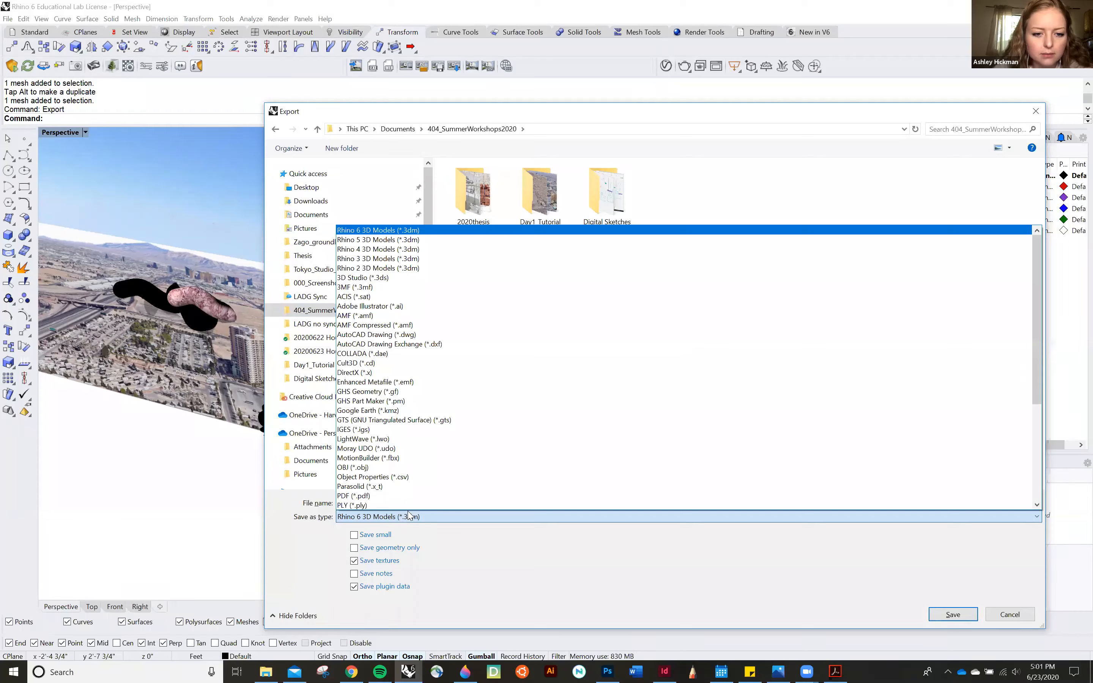
scroll(408, 516, "down", 5)
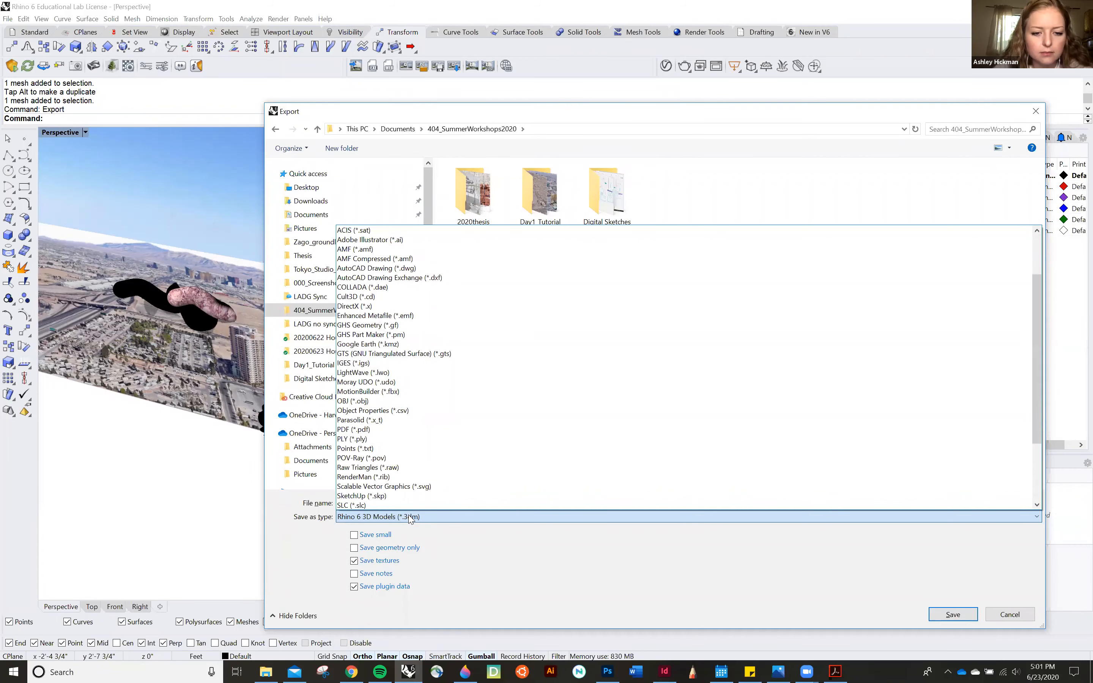
scroll(409, 518, "down", 2)
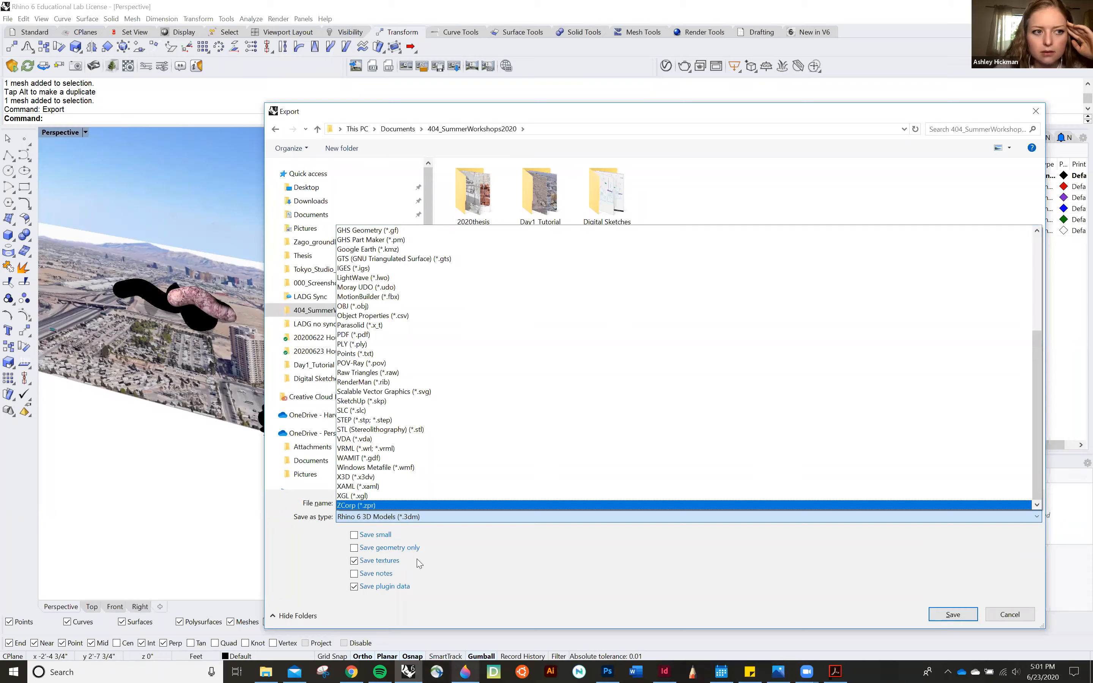
Switch to Paint 3D and list the file types available for saving "toward strip" as a 3D model
left_click(465, 672)
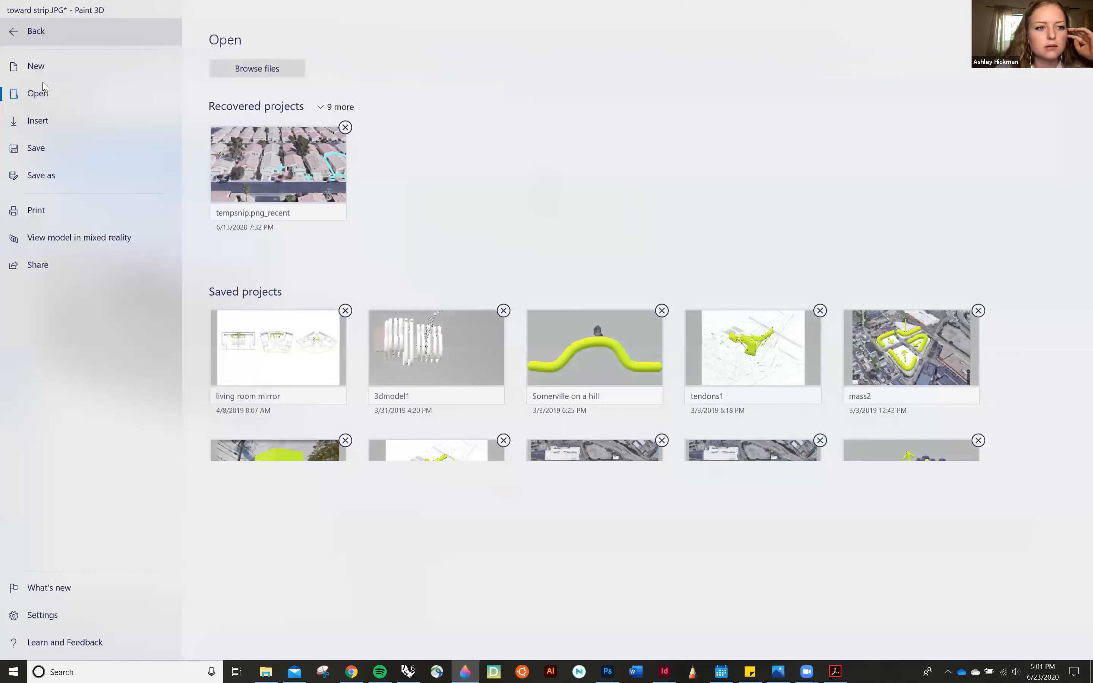
left_click(19, 31)
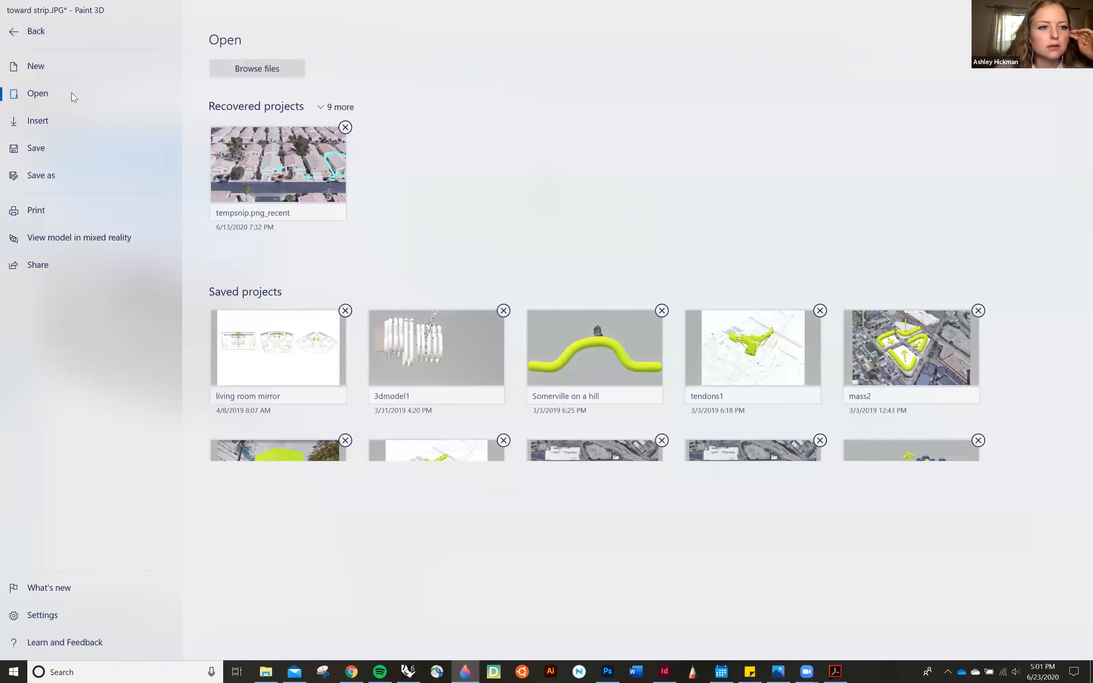
left_click(41, 175)
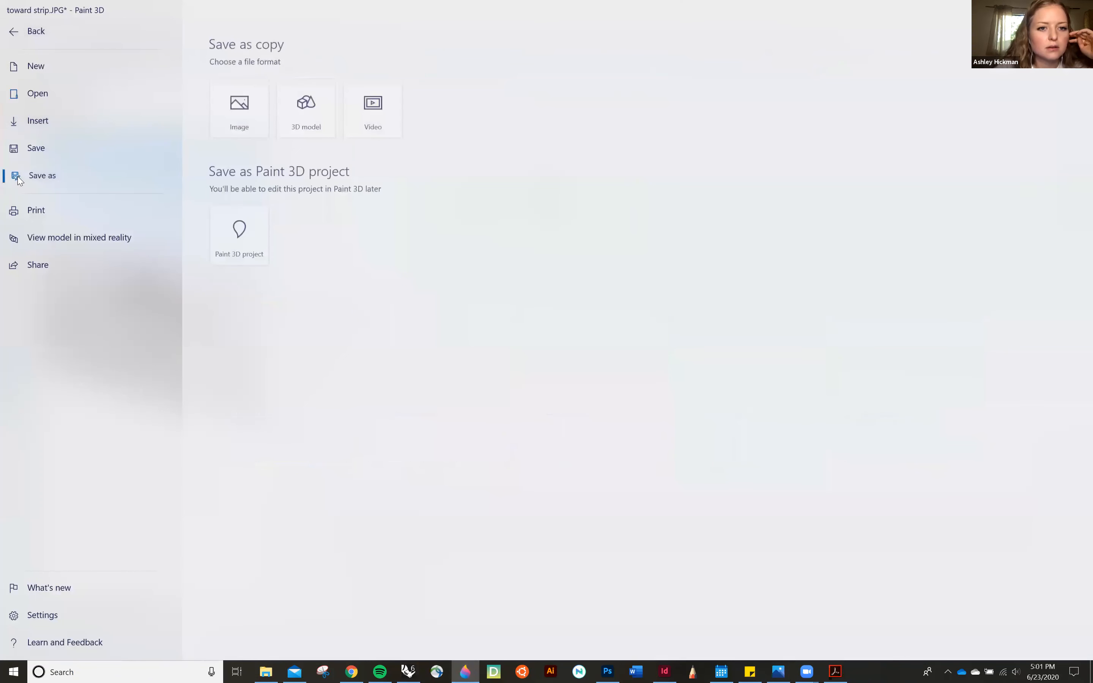
key("Escape")
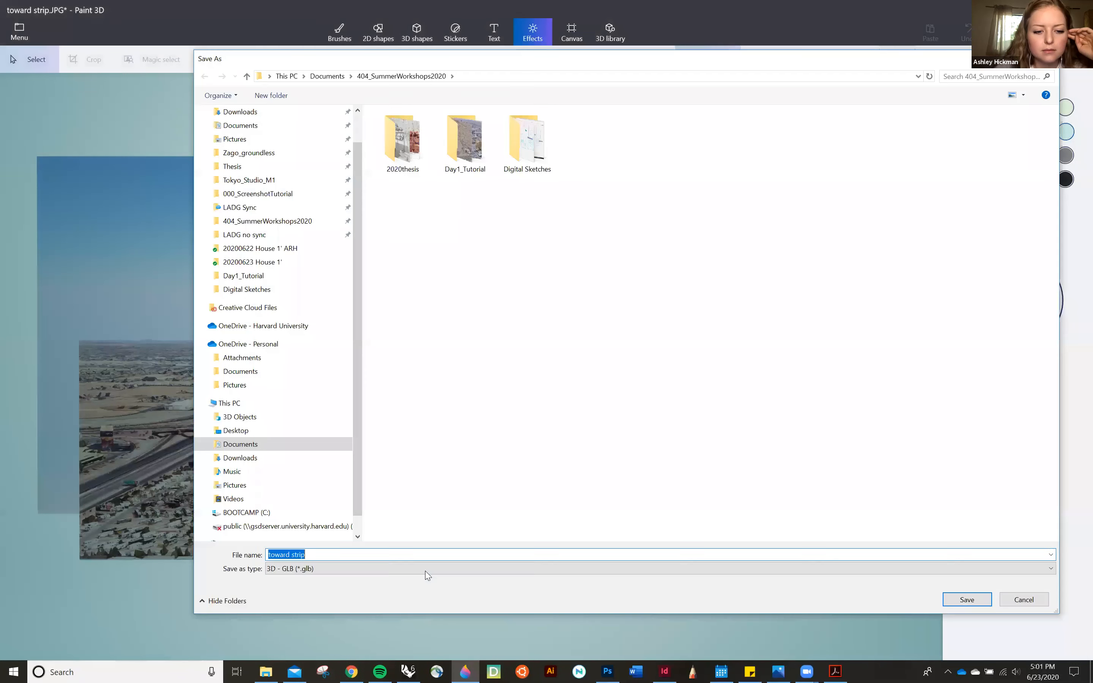
left_click(426, 570)
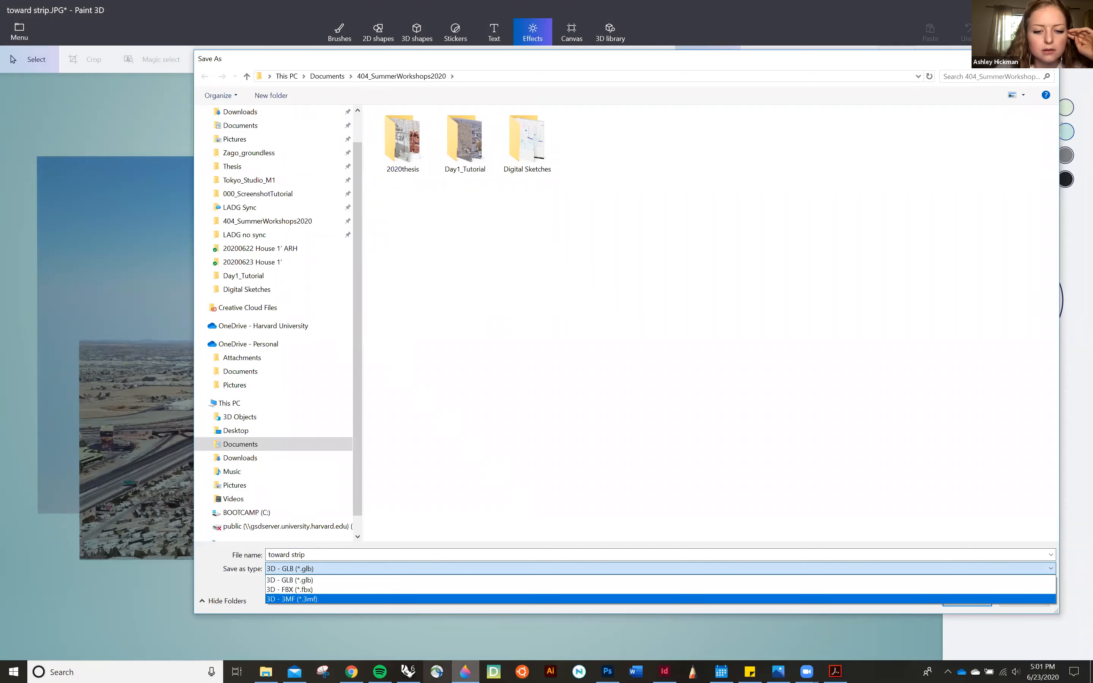
Back in Rhino, export the separated tube mesh as the 3MF file "meshtest" with the default 3MF settings, and return to Paint 3D
left_click(408, 672)
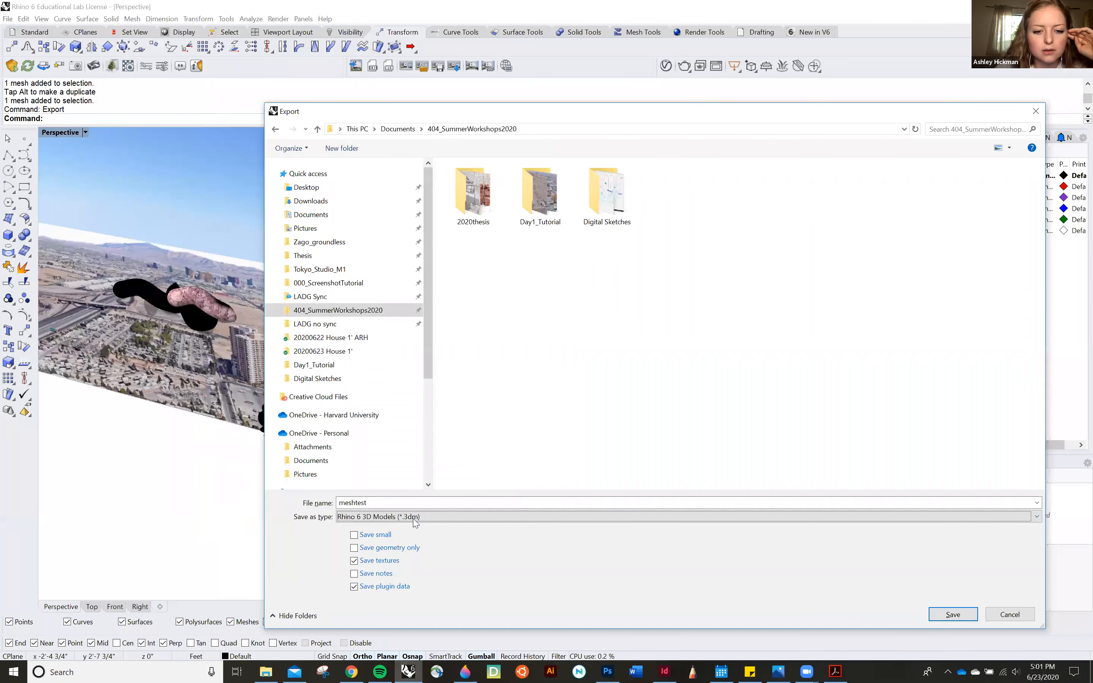
left_click(413, 519)
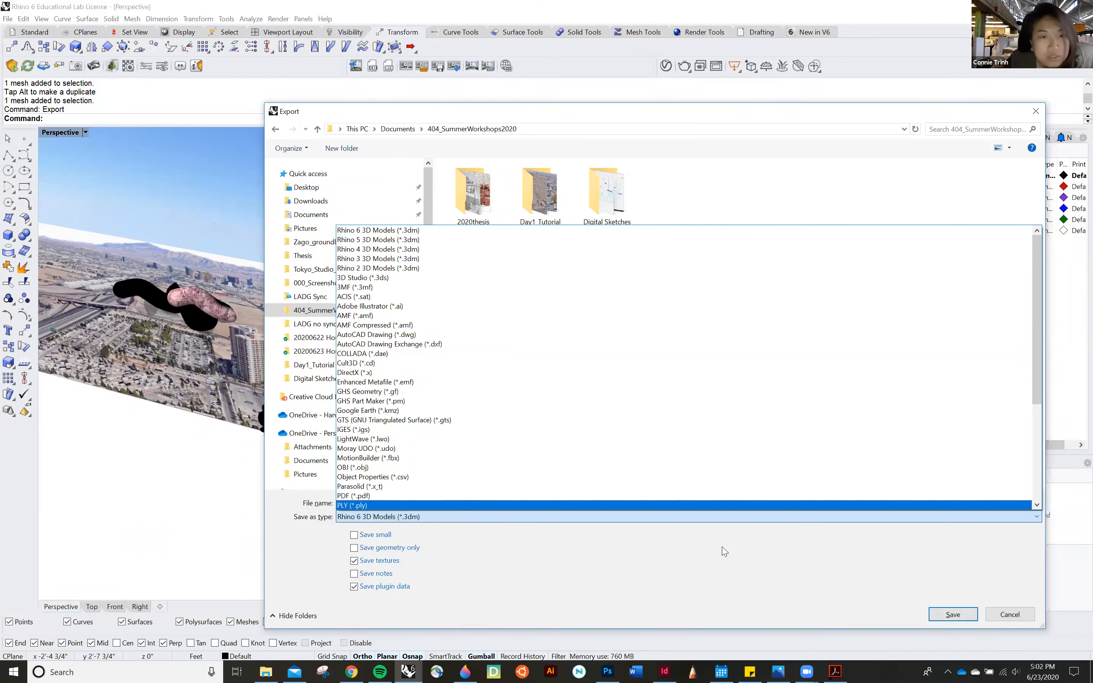
left_click(392, 288)
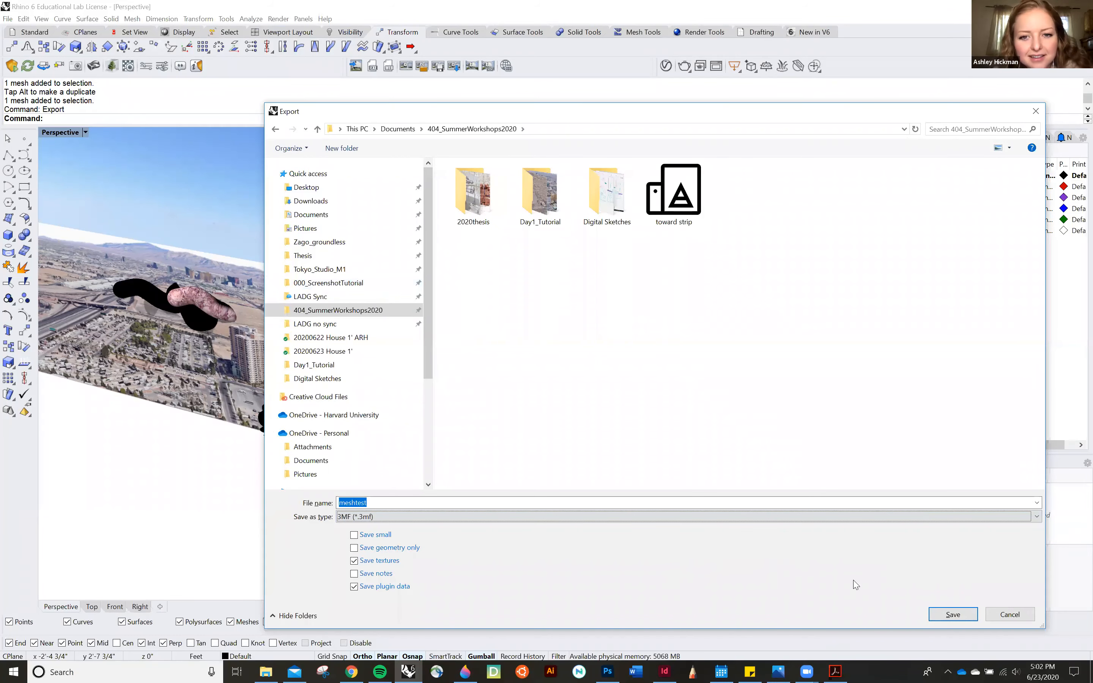
left_click(947, 619)
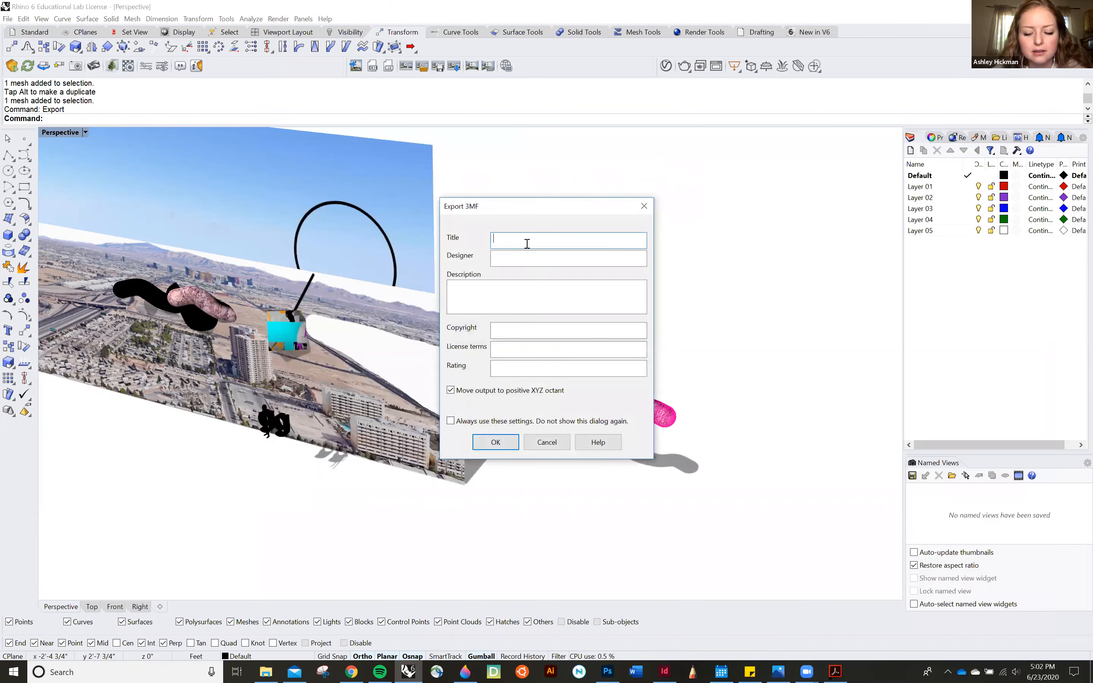
left_click(496, 443)
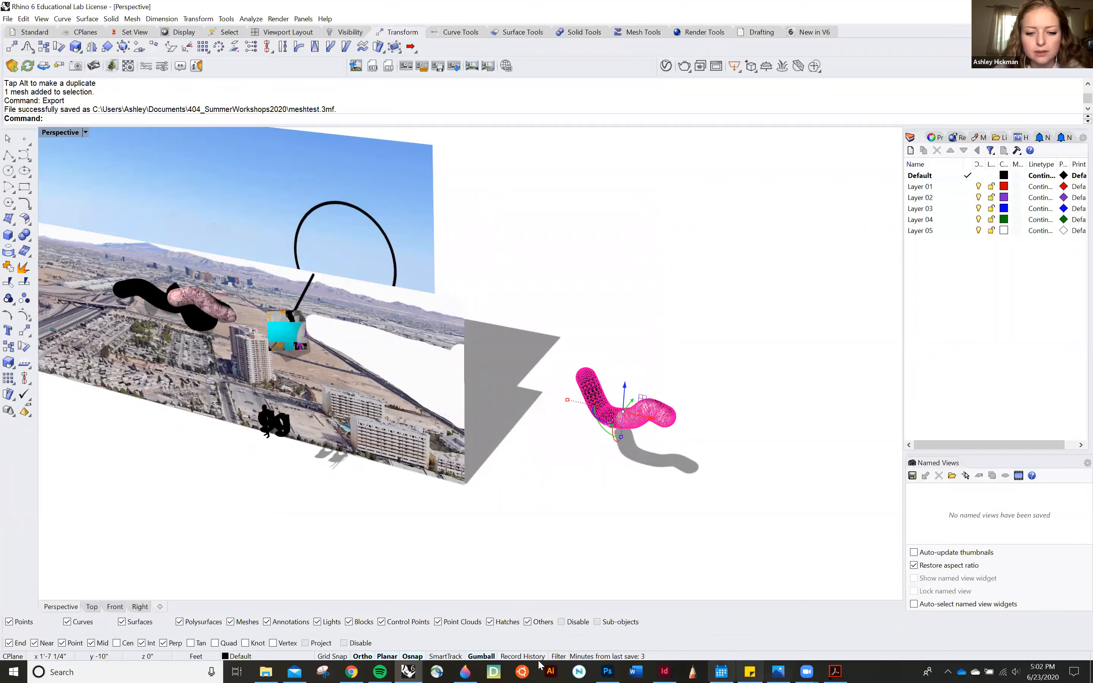
left_click(465, 672)
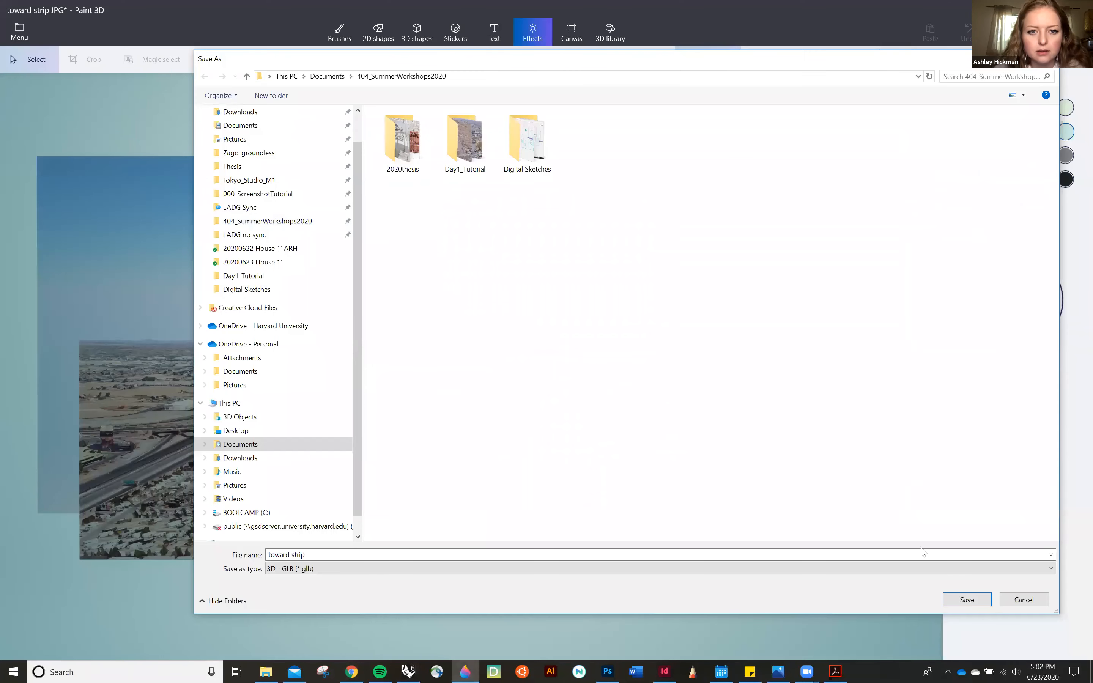
left_click(283, 222)
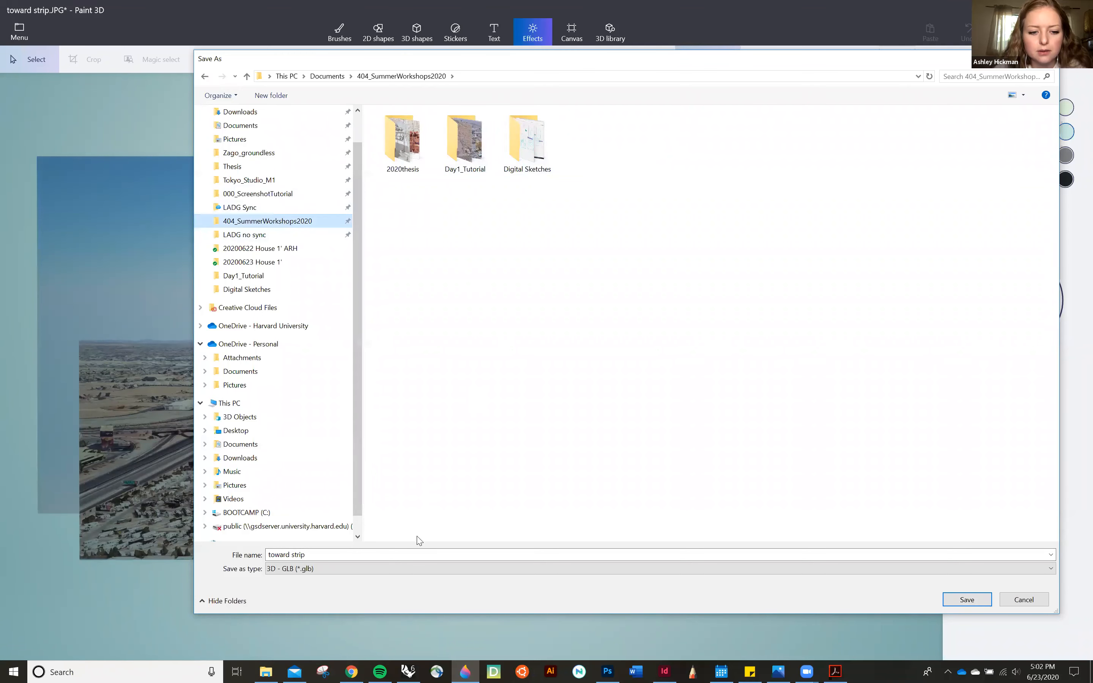
left_click(396, 569)
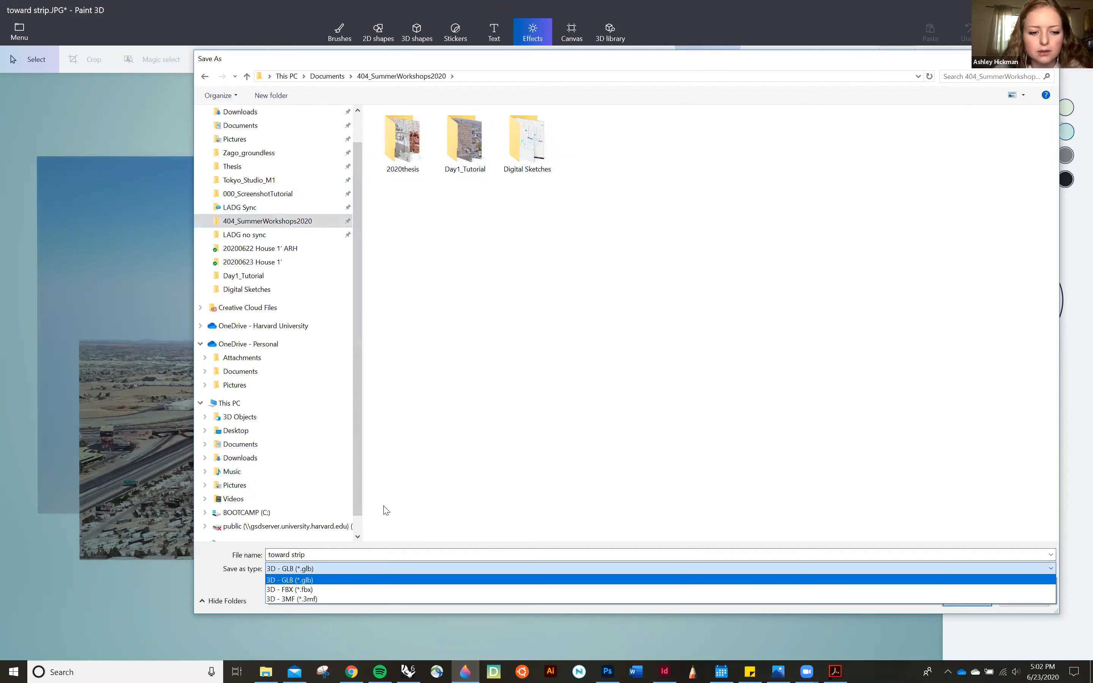
left_click(364, 601)
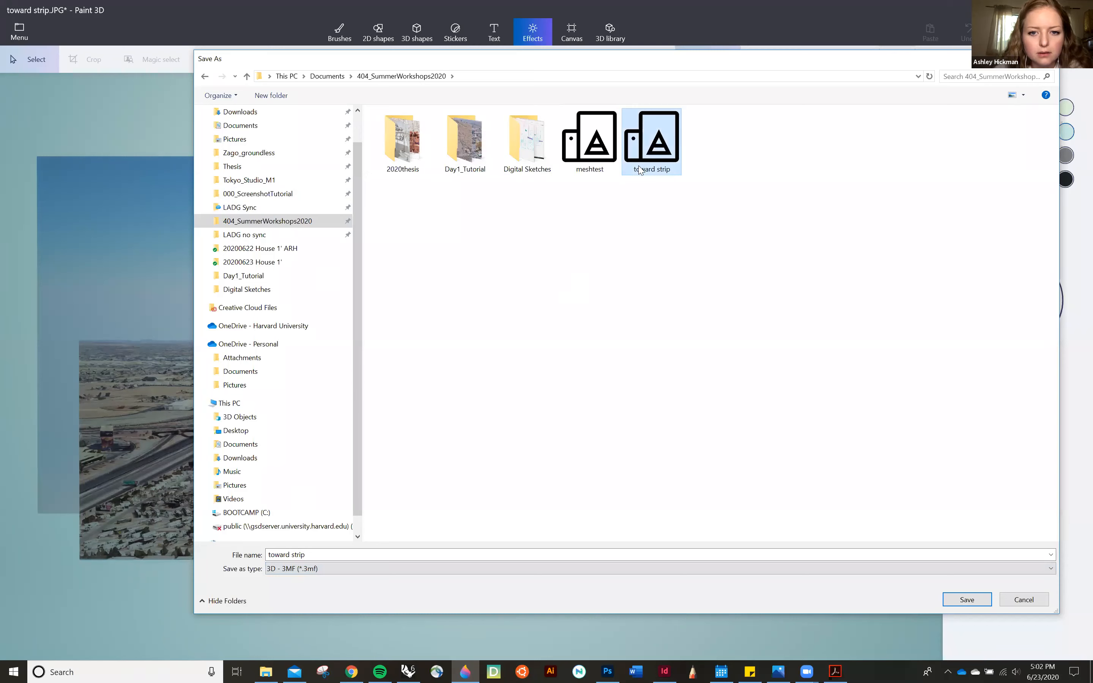
left_click(601, 169)
left_click(972, 599)
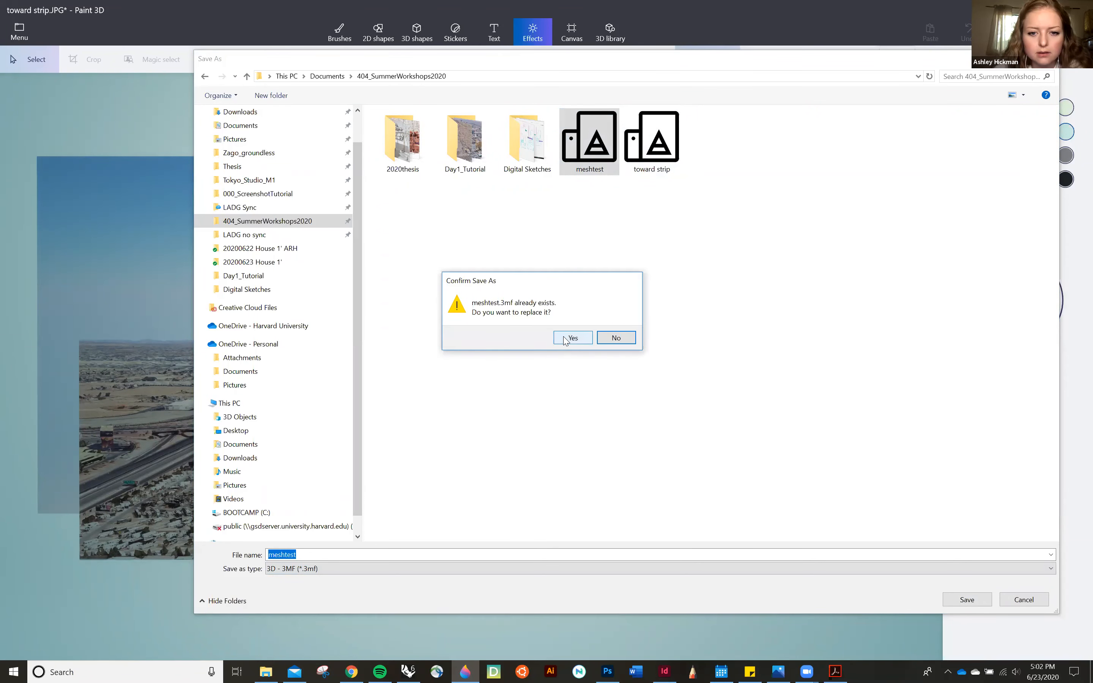
left_click(616, 337)
left_click(1025, 600)
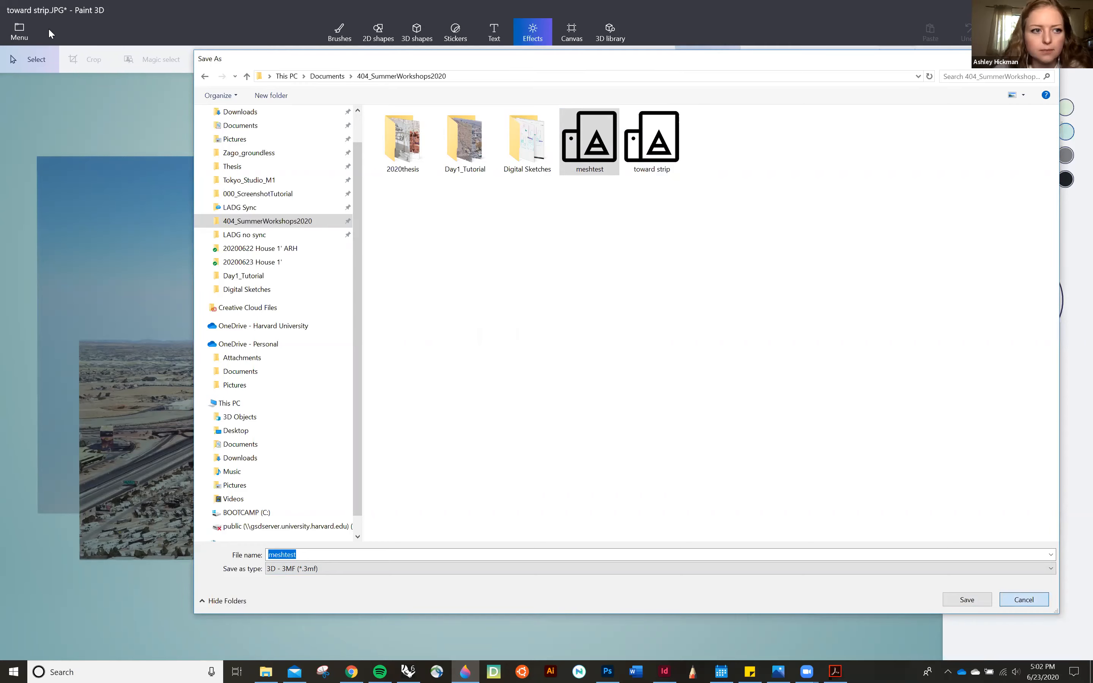
Insert the "meshtest" 3MF model from the 404_SummerWorkshops2020 folder into the collage
left_click(18, 31)
left_click(38, 121)
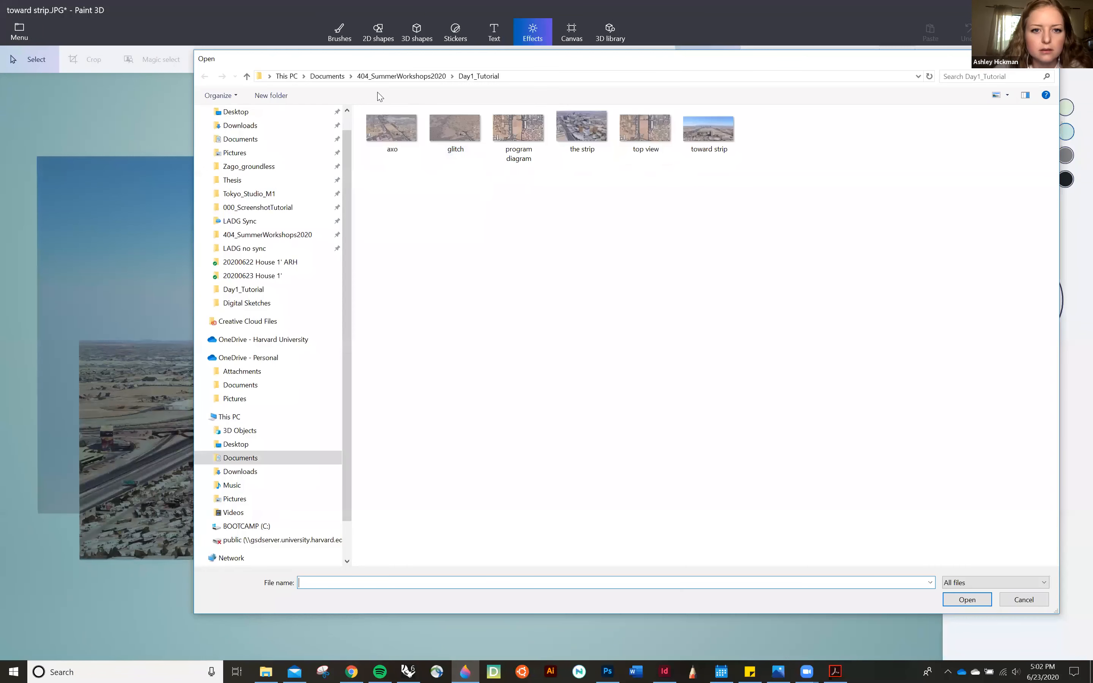
left_click(401, 76)
left_click(392, 225)
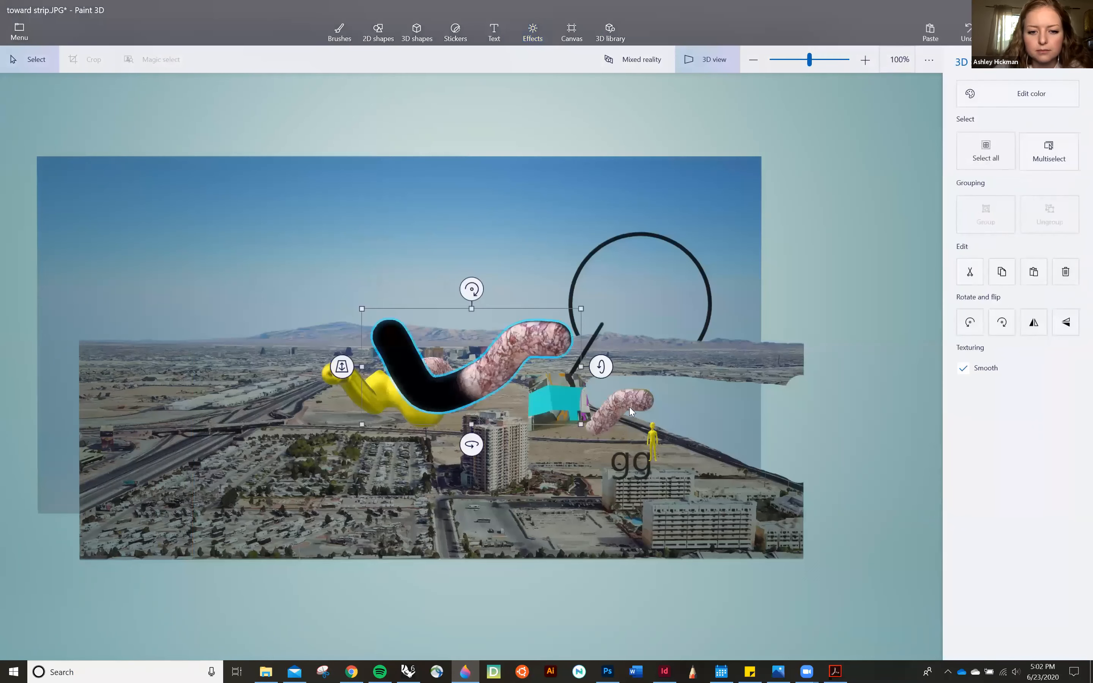
Move the inserted tube mesh out to the right end of the picture planes and turn it slightly about its vertical axis
scroll(496, 381, "down", 1)
left_click_drag(496, 381, 789, 400)
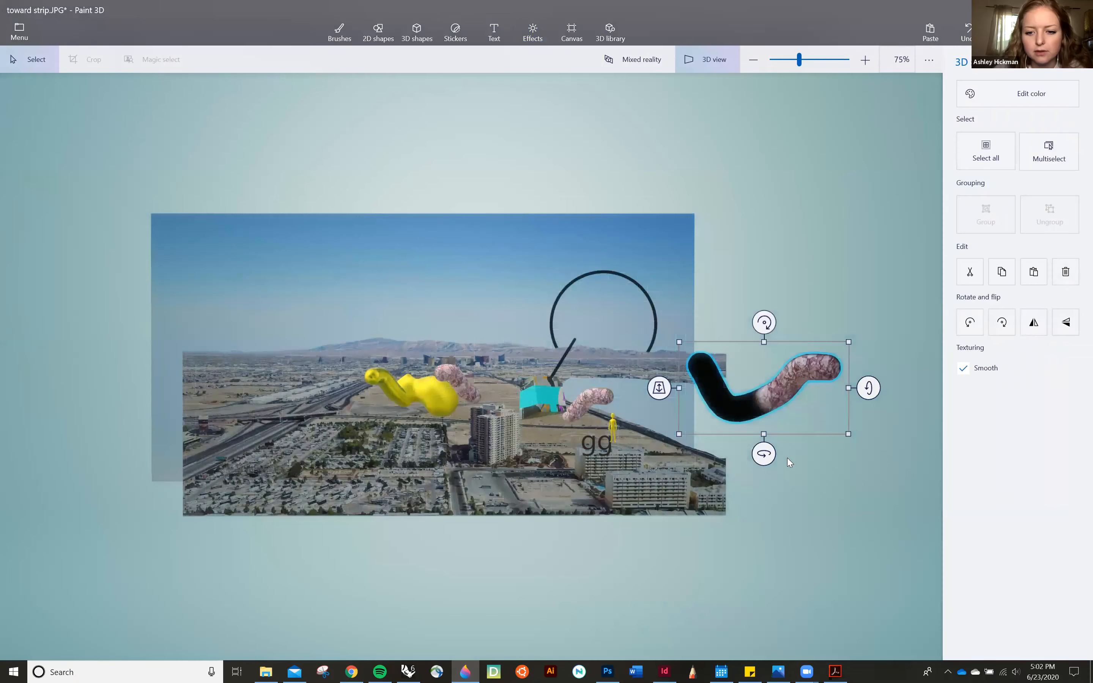
left_click_drag(764, 453, 742, 458)
left_click_drag(785, 399, 765, 396)
Shift the inserted tube's depth and position so it partly passes behind the pictures at their right end, and deselect it
left_click_drag(628, 378, 625, 339)
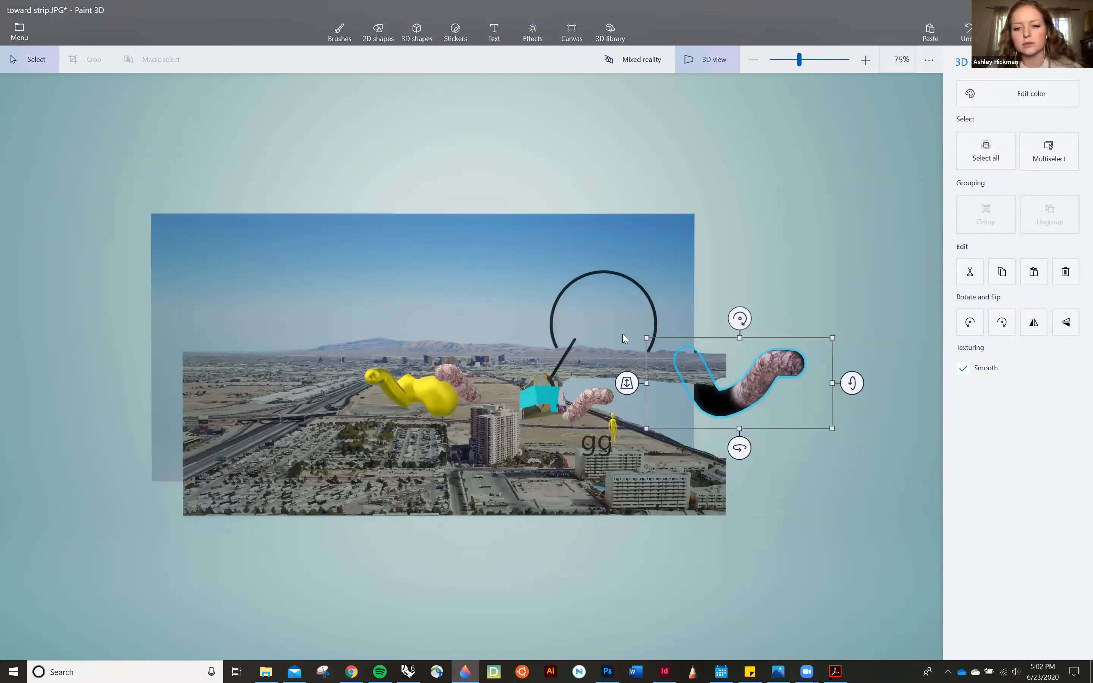
left_click_drag(749, 449, 683, 405)
left_click_drag(671, 453, 696, 453)
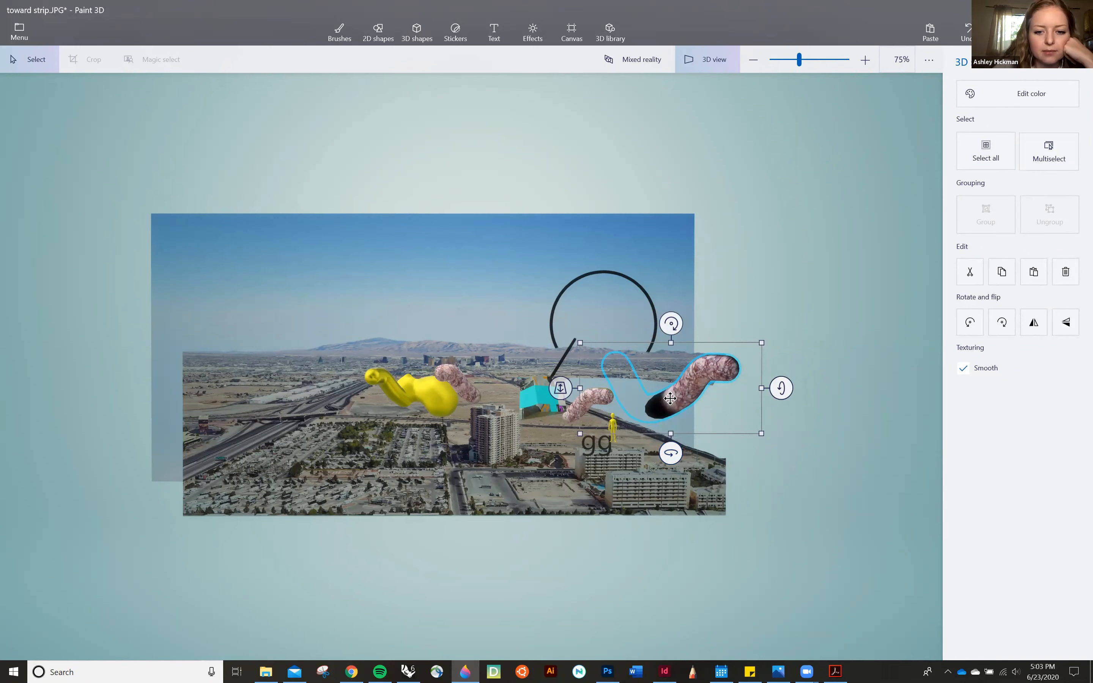
left_click_drag(679, 392, 667, 397)
left_click(768, 477)
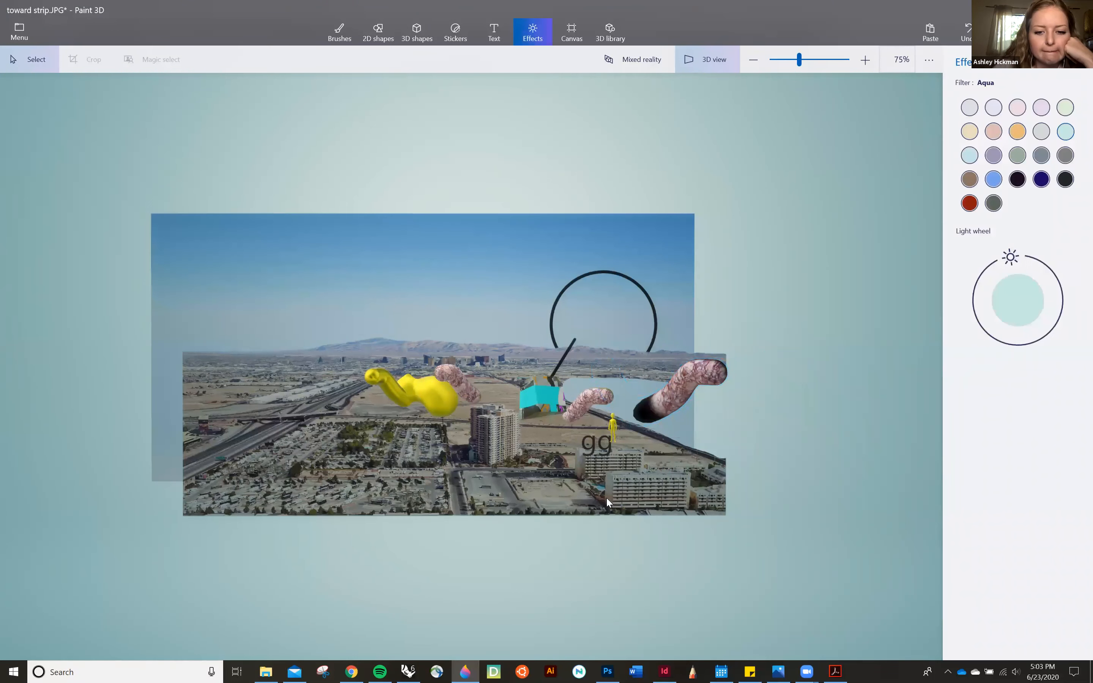
scroll(606, 417, "up", 1)
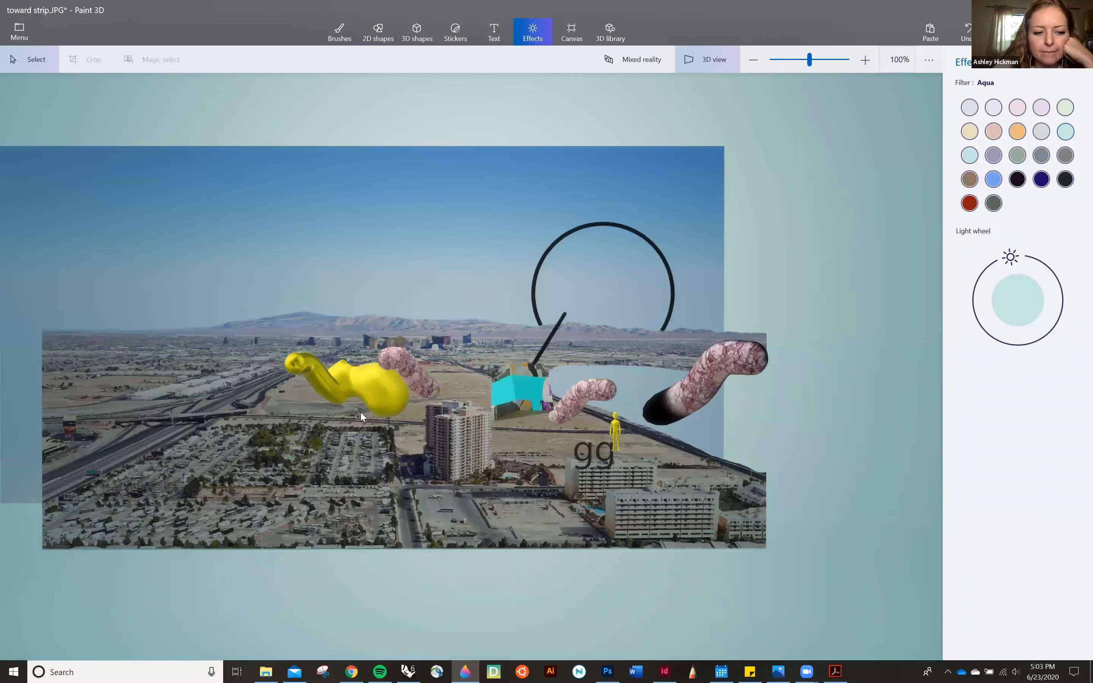
scroll(247, 404, "down", 2)
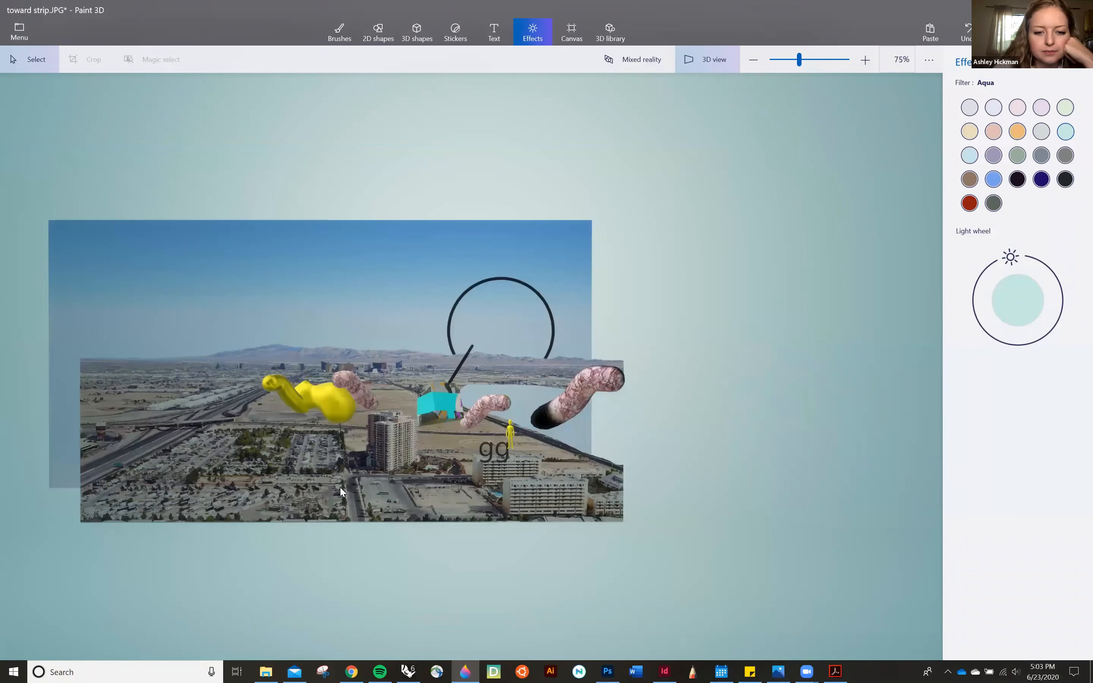
scroll(254, 412, "up", 1)
scroll(351, 432, "up", 1)
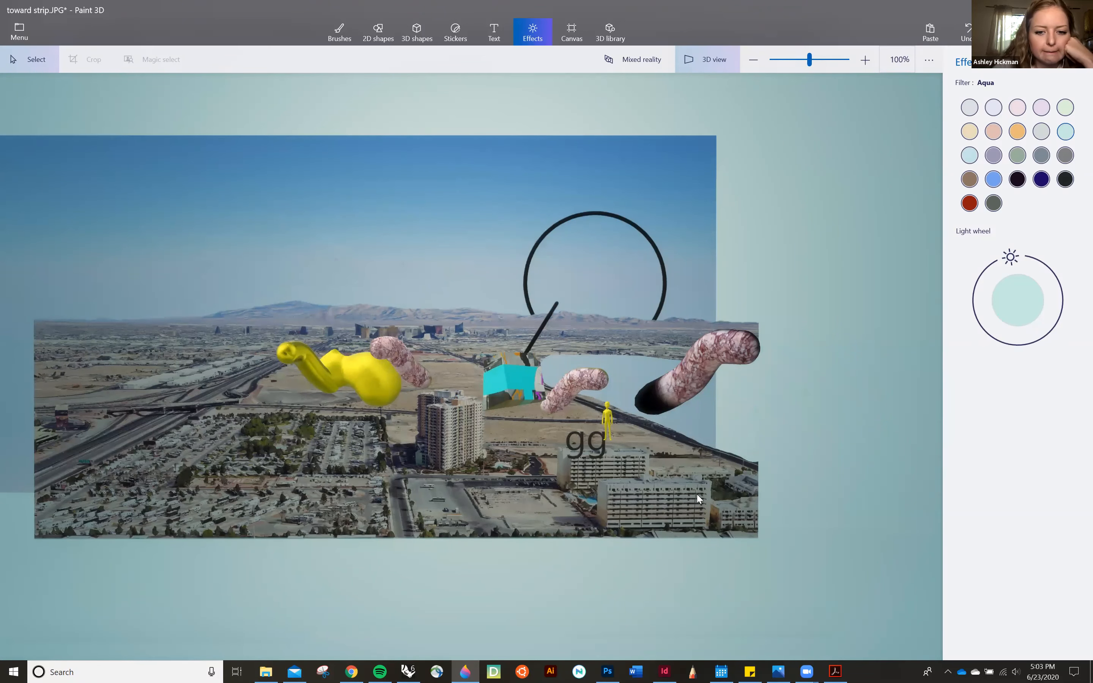
scroll(660, 479, "down", 1)
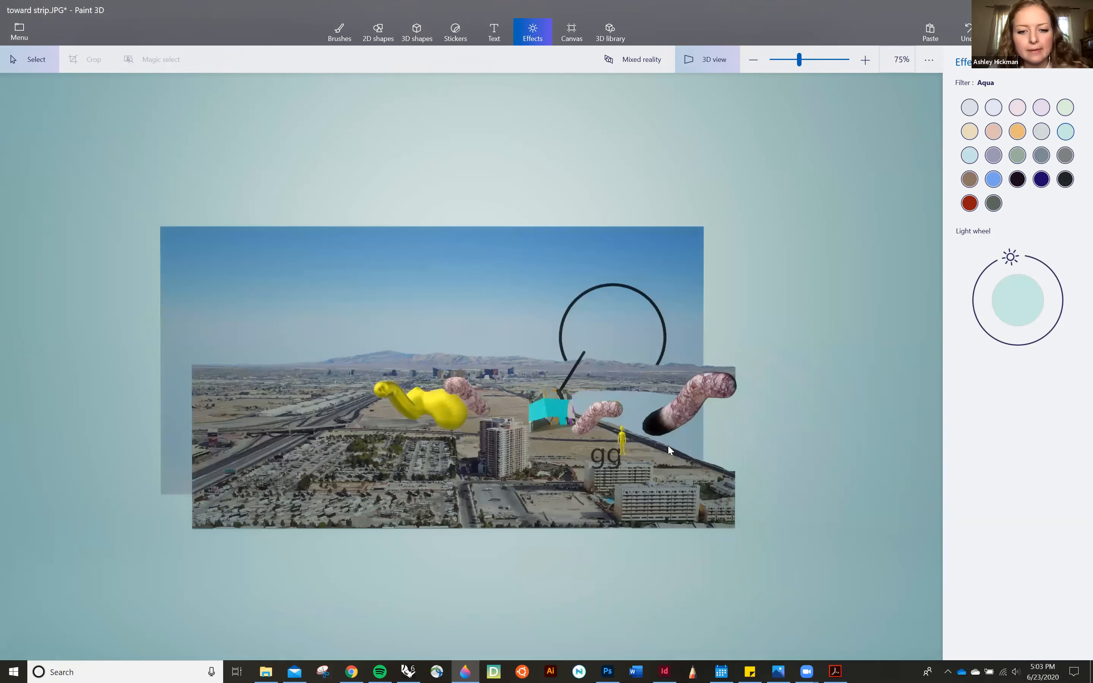